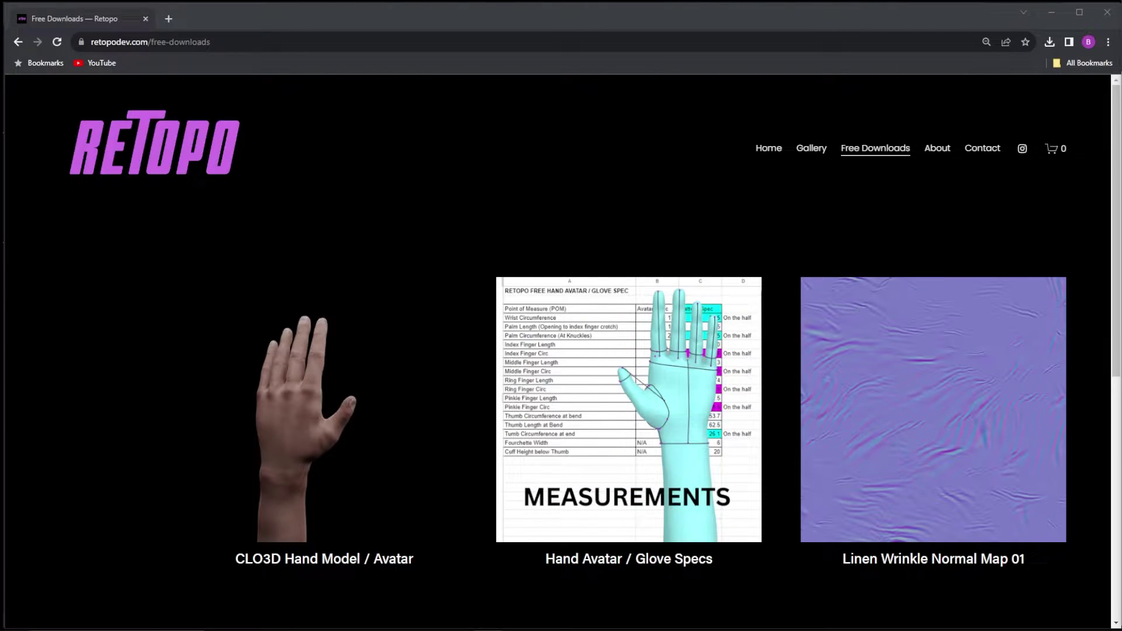
# Step: Open the CLO3D Hand Model / Avatar item on the Retopo free downloads page and add it to the cart
pyautogui.click(233, 39)
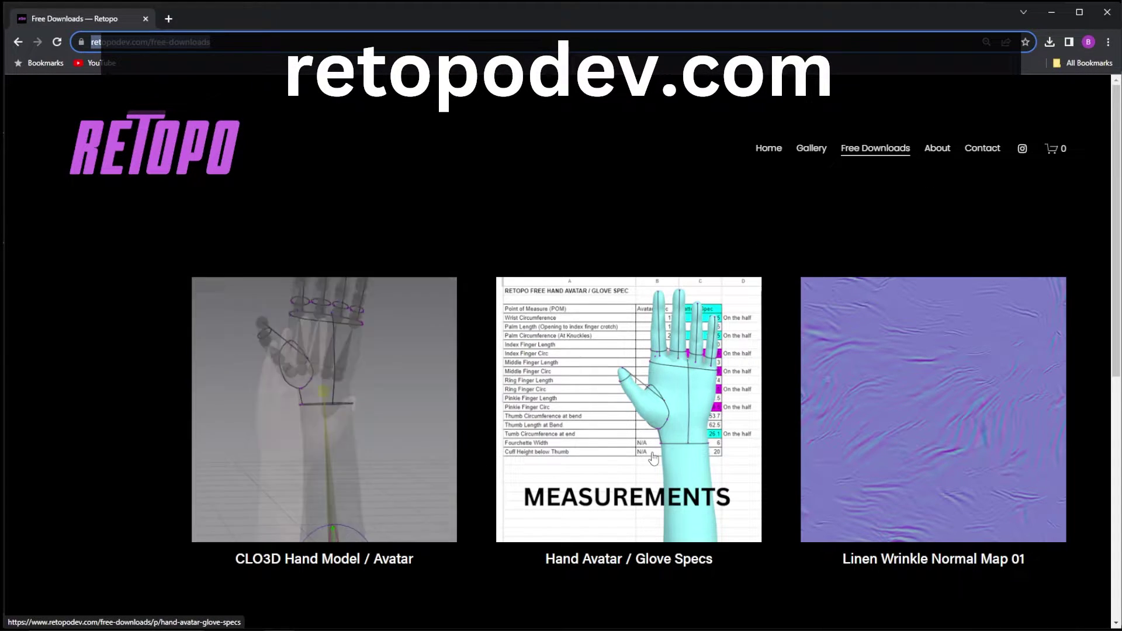
pyautogui.click(349, 439)
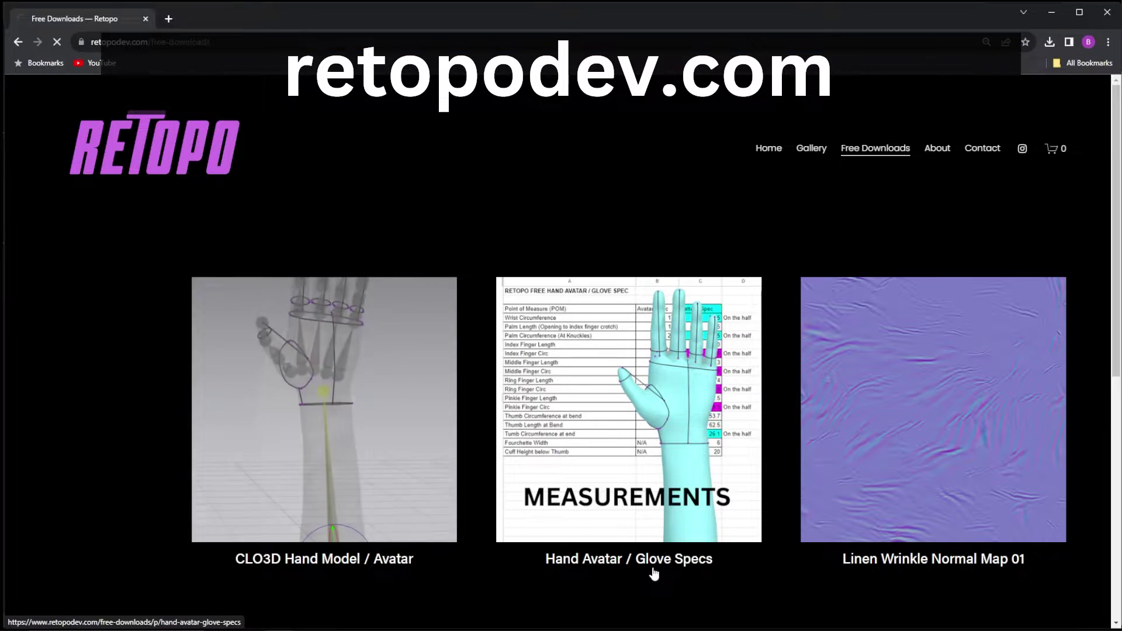
pyautogui.scroll(-4, 754, 339)
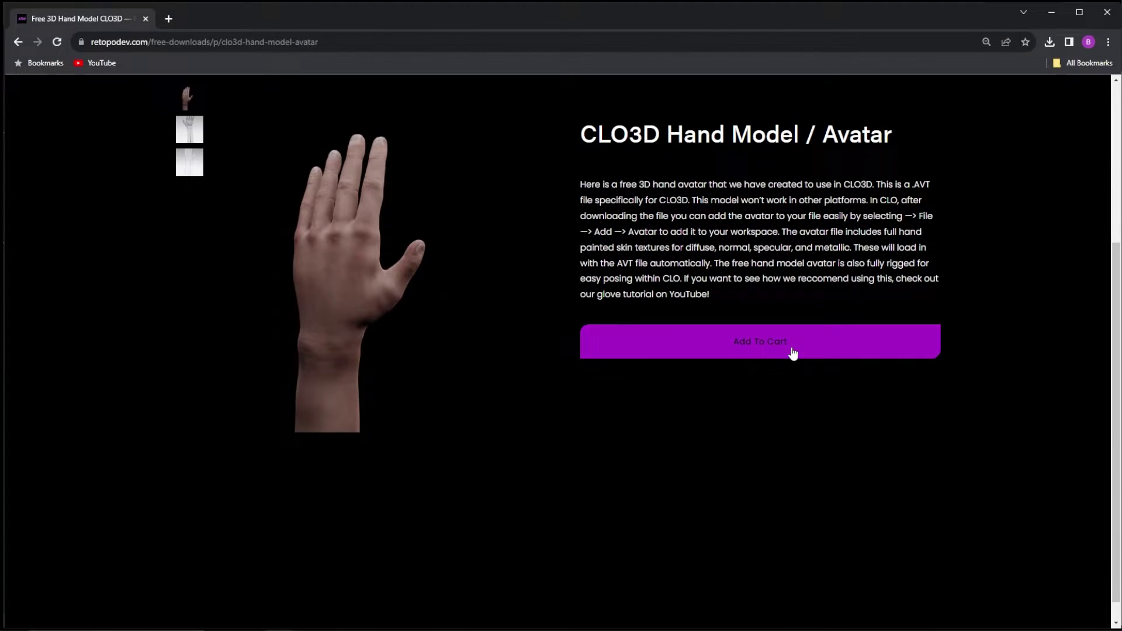
pyautogui.click(782, 353)
pyautogui.scroll(4, 416, 360)
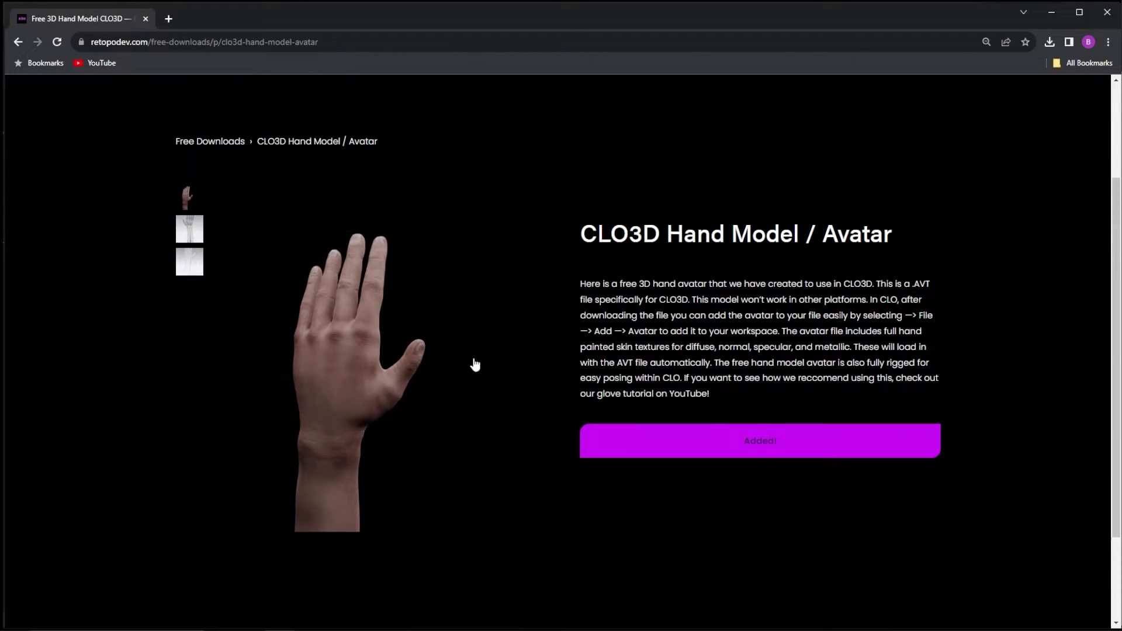
# Step: In CLO3D, add the avatar file RetopoHandAvatar.avt to the workspace and display it with its skin textures
pyautogui.click(42, 13)
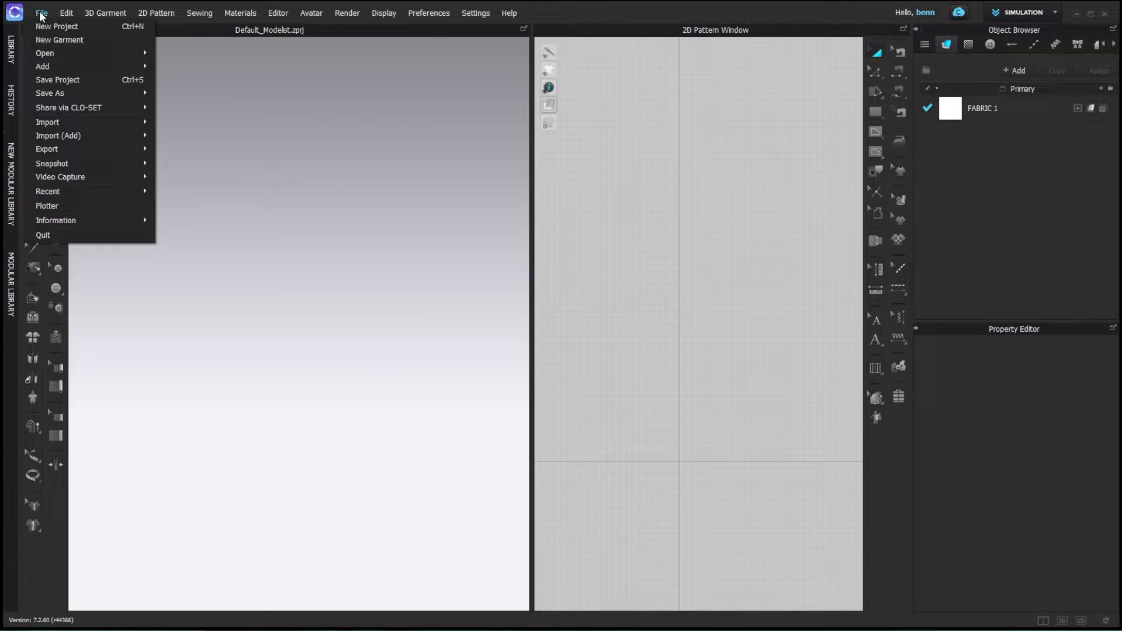
pyautogui.moveTo(73, 67)
pyautogui.click(206, 106)
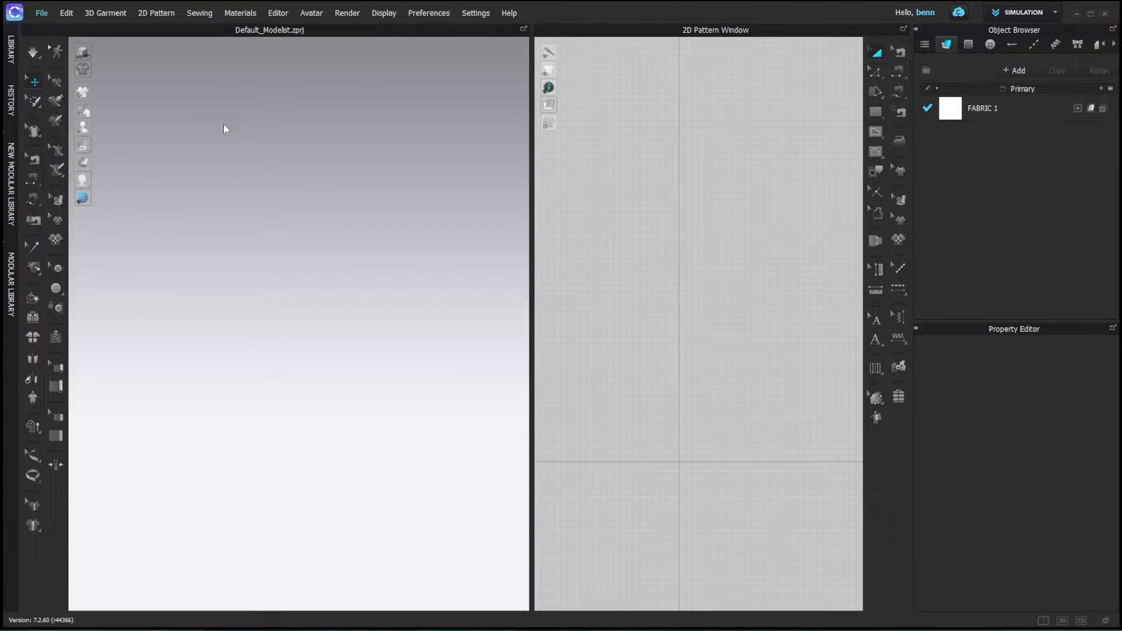
pyautogui.click(354, 96)
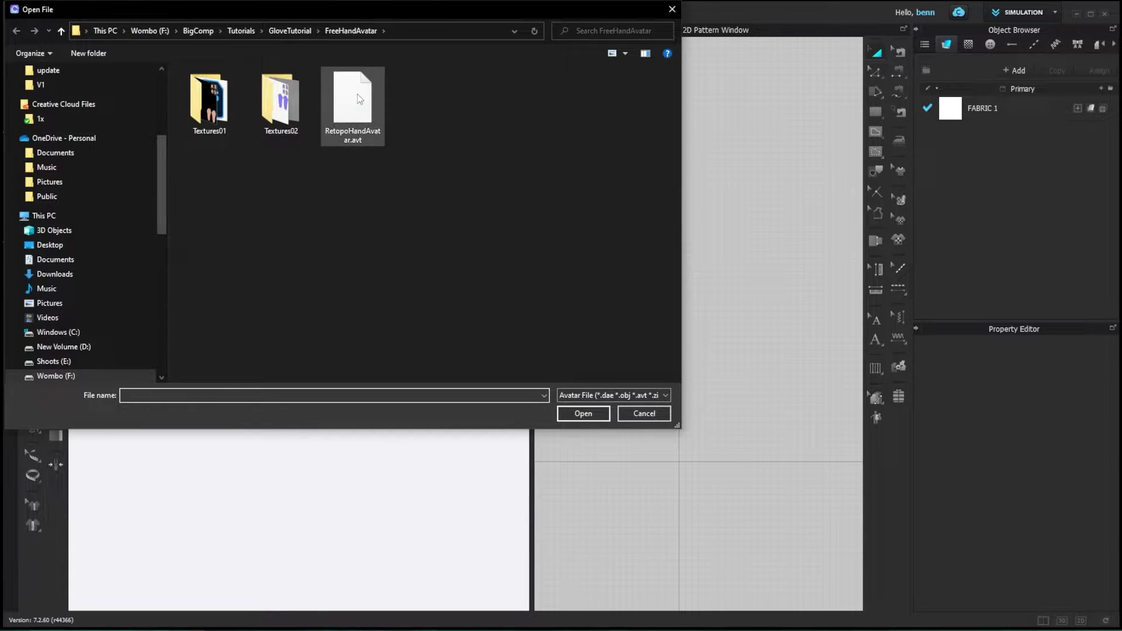
pyautogui.click(583, 414)
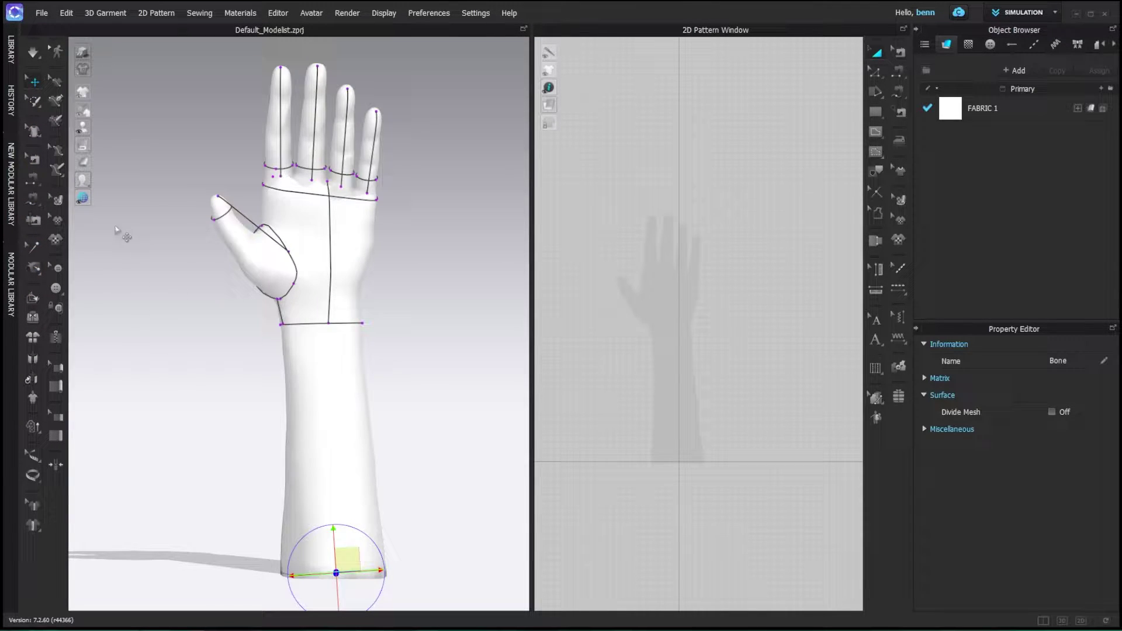
pyautogui.click(100, 181)
pyautogui.moveTo(188, 356); pyautogui.dragTo(155, 381, button='right')
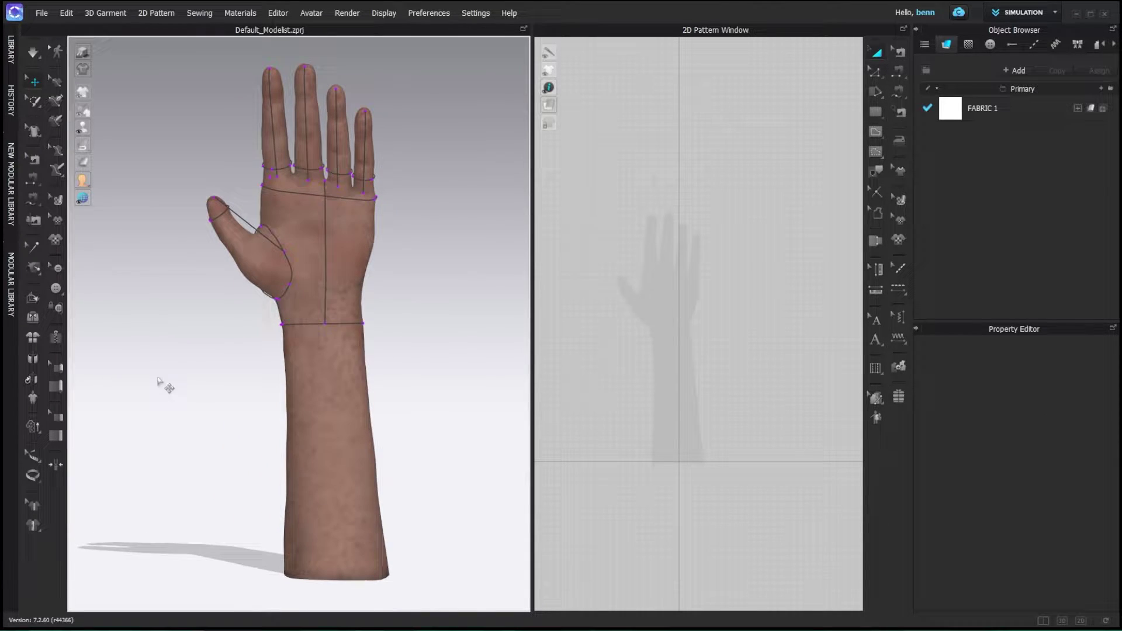
# Step: Review the hand avatar's measurement lines at the wrist, palm, knuckles and fingers
pyautogui.click(32, 456)
pyautogui.click(350, 323)
pyautogui.click(326, 257)
pyautogui.click(349, 199)
pyautogui.click(337, 145)
pyautogui.hotkey('alt', 'Tab')
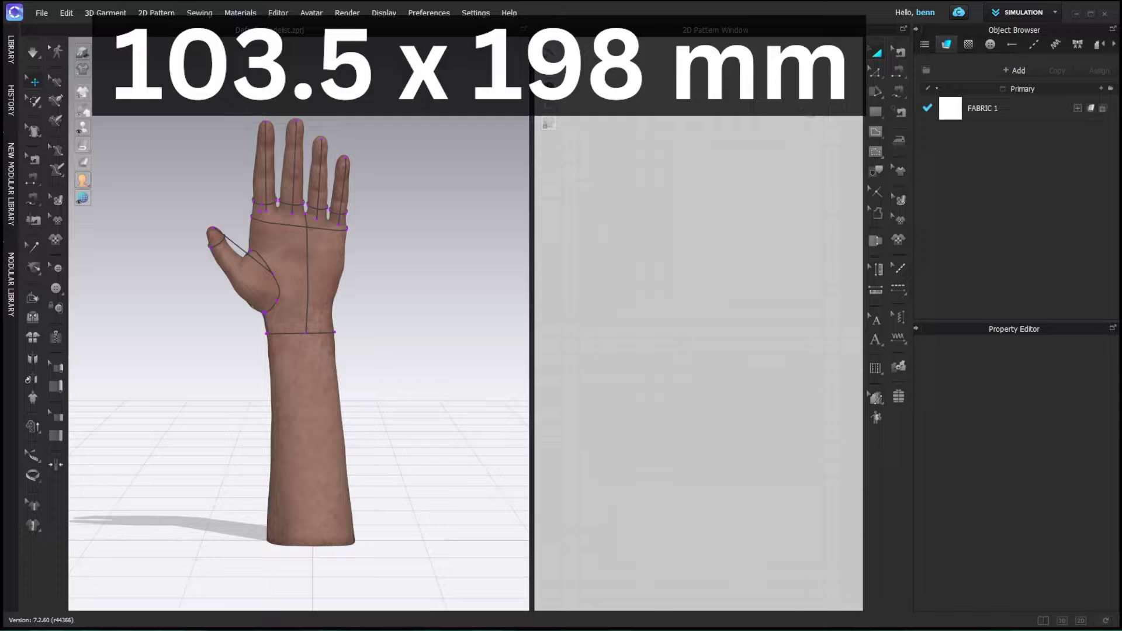
# Step: Create a rectangular pattern piece 103.5 mm wide and 198 mm high
pyautogui.click(874, 113)
pyautogui.click(649, 248)
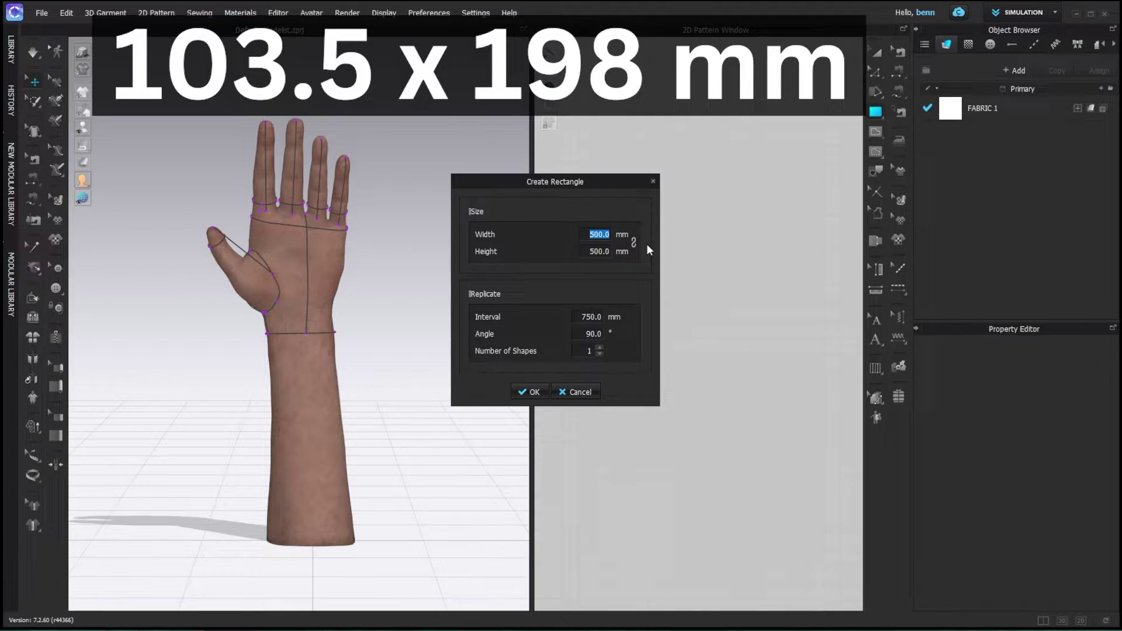
pyautogui.write('103.5')
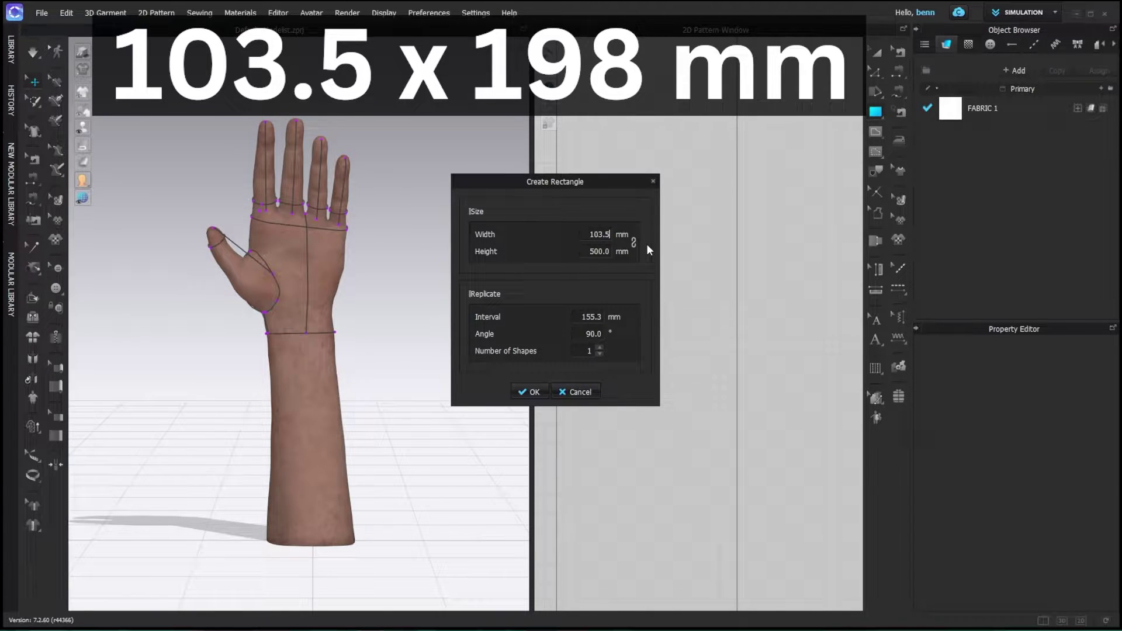
pyautogui.press('Tab')
pyautogui.write('198')
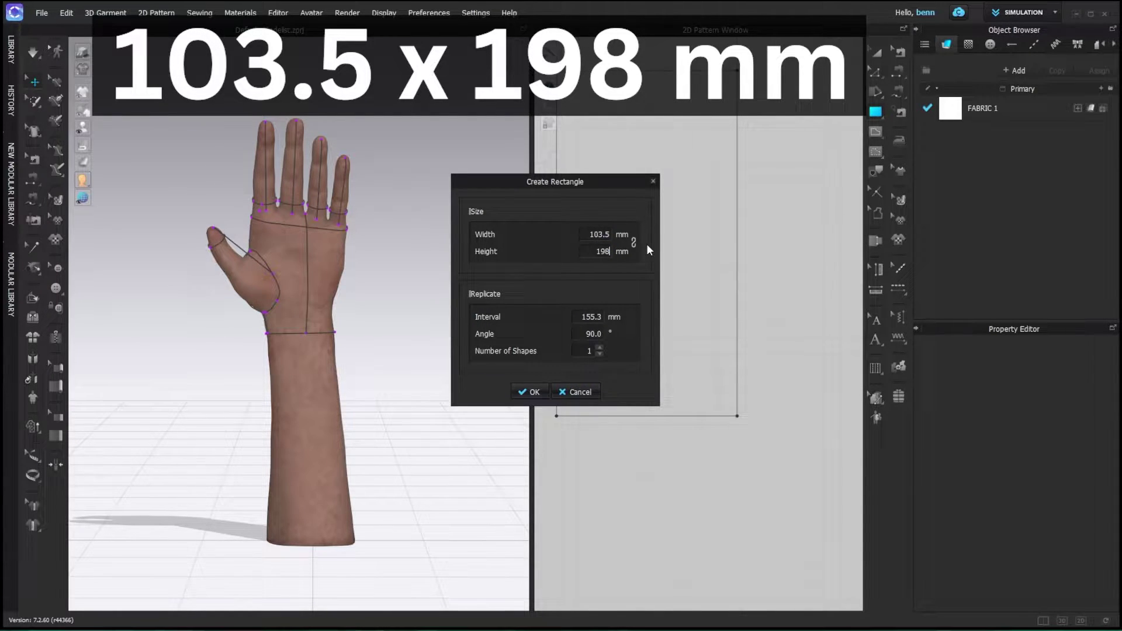
pyautogui.press('Return')
pyautogui.press('a')
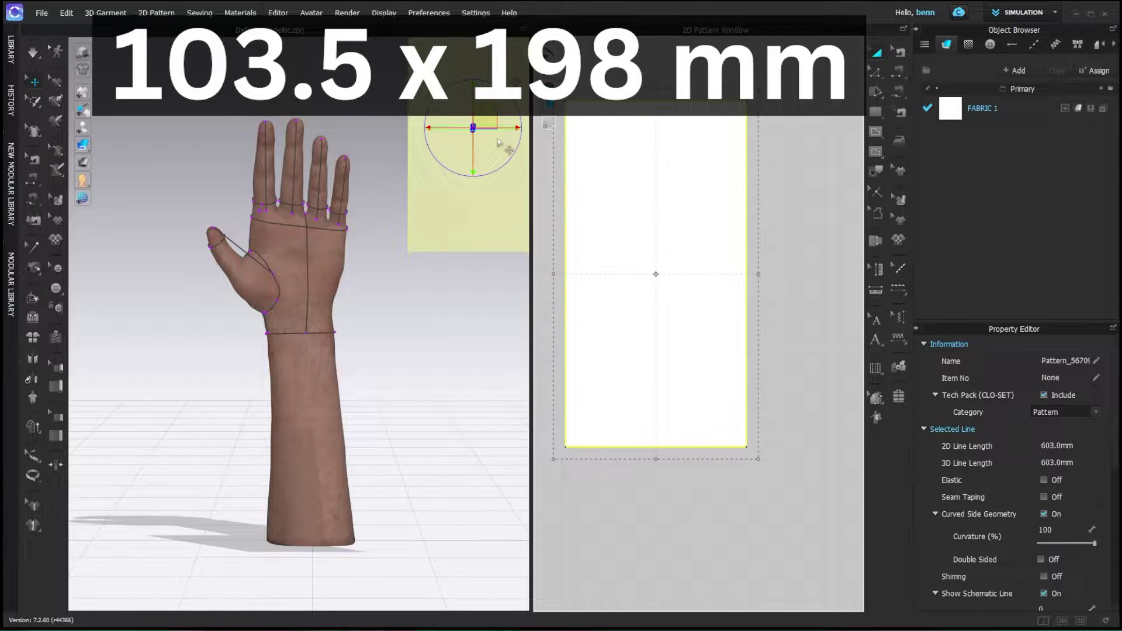
# Step: Move the rectangular pattern in 3D down beside the hand avatar, level with the fingers and palm
pyautogui.moveTo(498, 207); pyautogui.dragTo(466, 200, button='right')
pyautogui.moveTo(467, 201); pyautogui.dragTo(441, 333)
pyautogui.moveTo(441, 333); pyautogui.dragTo(501, 322, button='right')
pyautogui.click(501, 322)
# Step: Draw a vertical internal line 86.3 mm long down from the midpoint of the rectangle's top edge
pyautogui.moveTo(659, 311); pyautogui.dragTo(669, 321, button='middle')
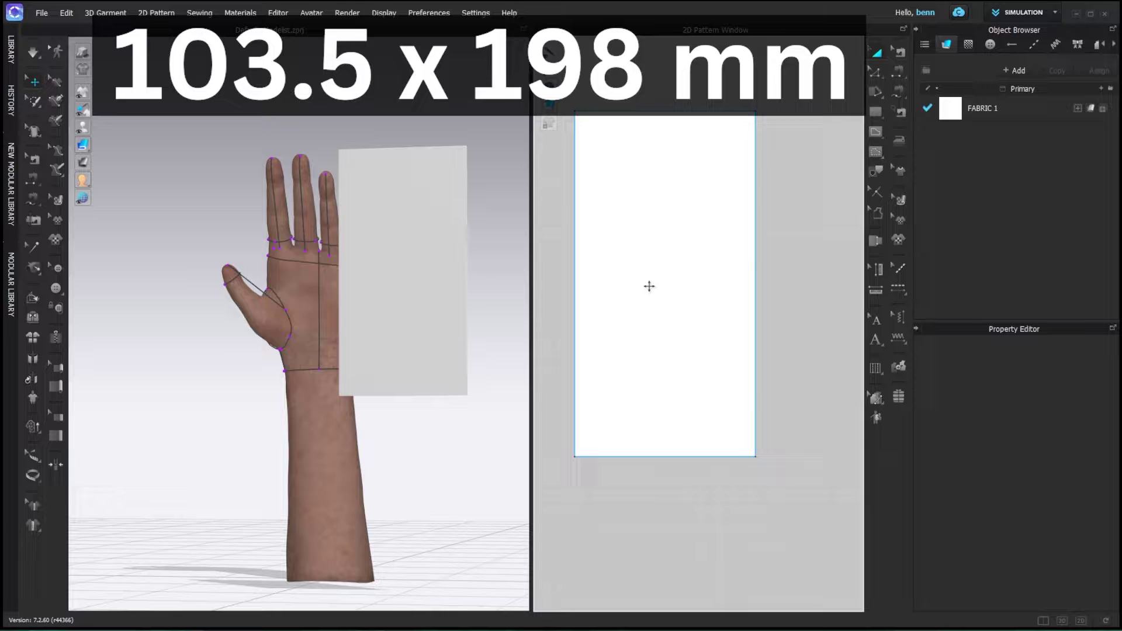
pyautogui.rightClick(669, 117)
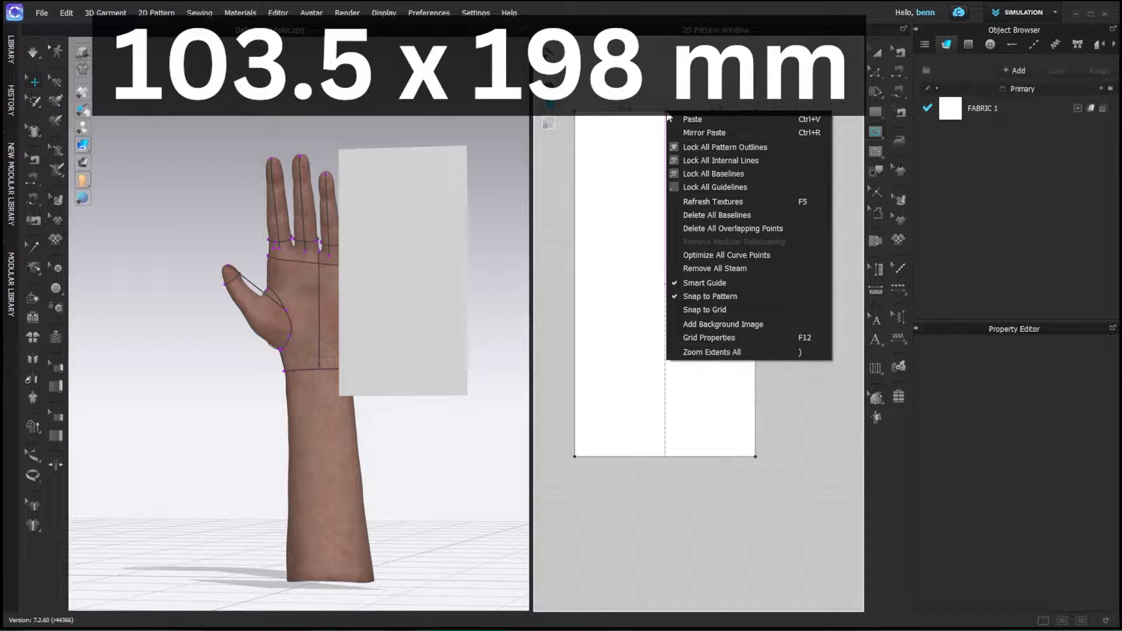
pyautogui.press('Escape')
pyautogui.click(665, 111)
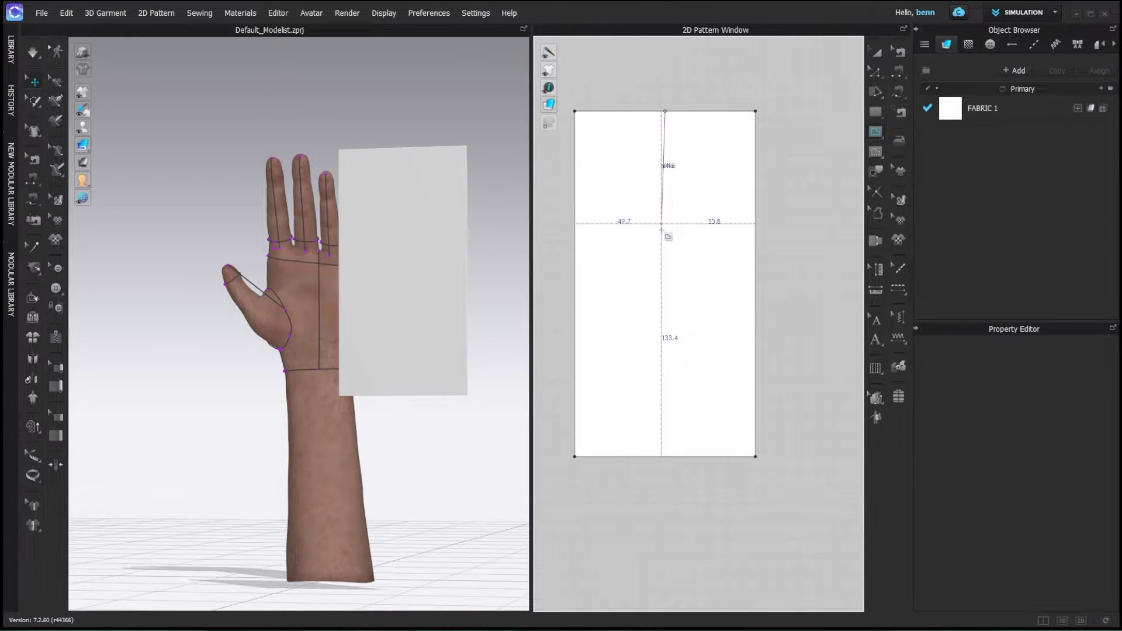
pyautogui.rightClick(664, 236)
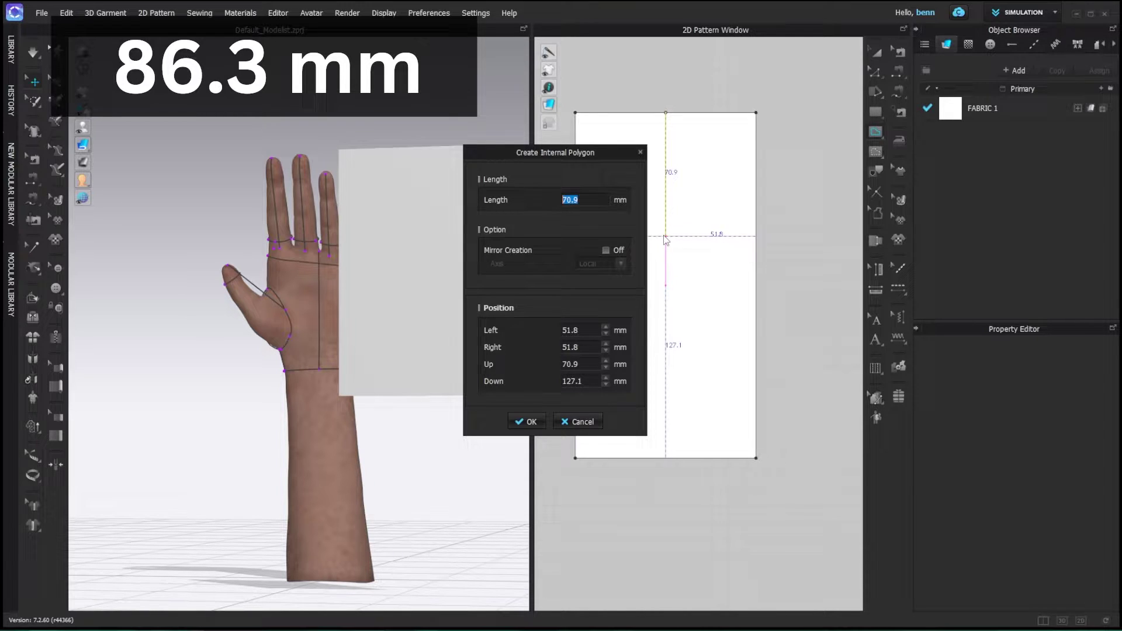
pyautogui.write('86.3')
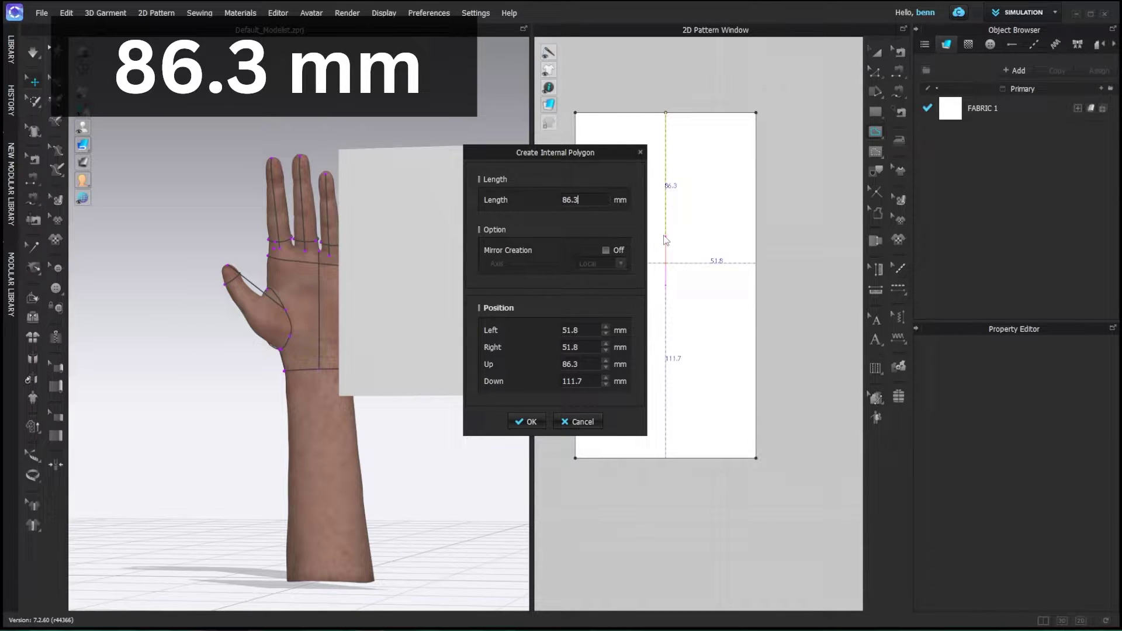
pyautogui.press('Return')
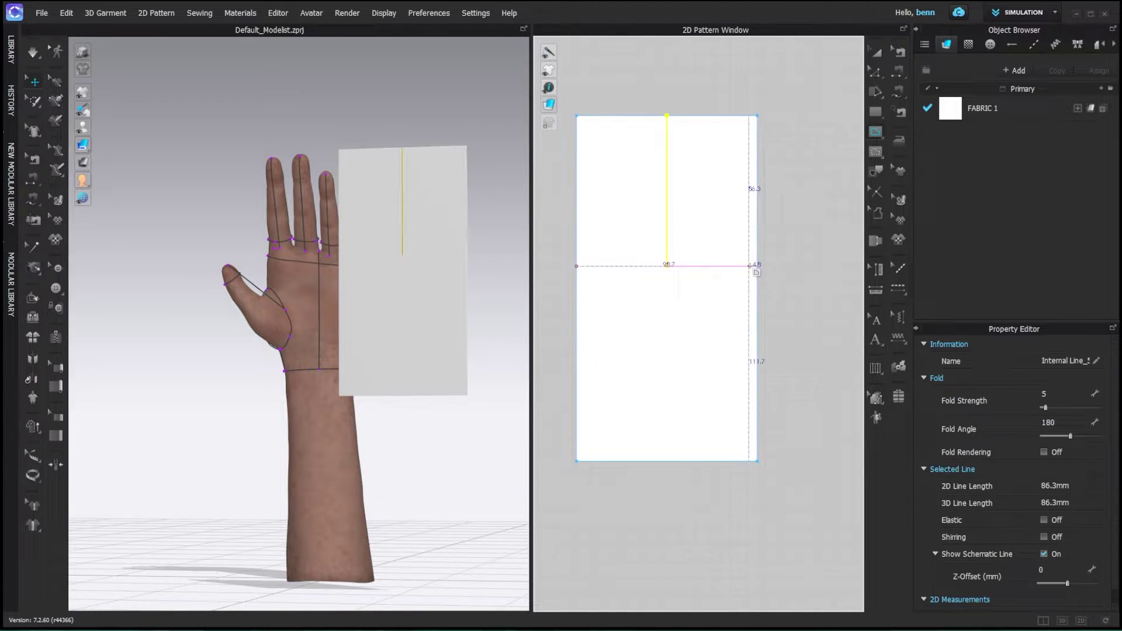
# Step: Draw an internal line across the pattern at the vertical line's lower end and slope it downward from left to right through that point
pyautogui.doubleClick(758, 266)
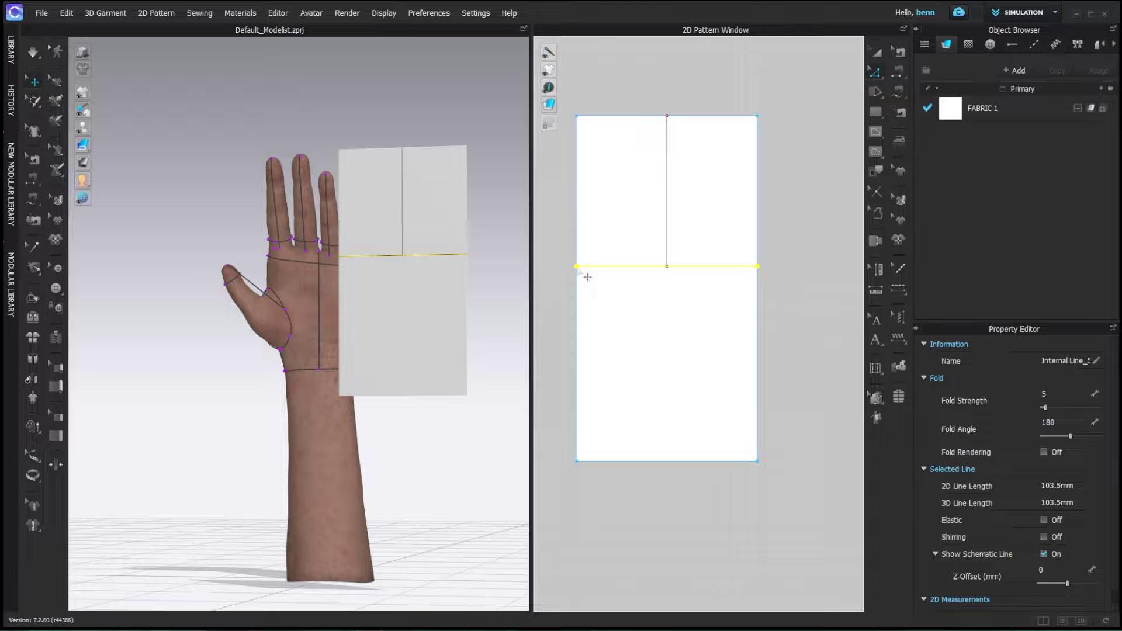
pyautogui.press('Escape')
pyautogui.moveTo(586, 274); pyautogui.dragTo(577, 249)
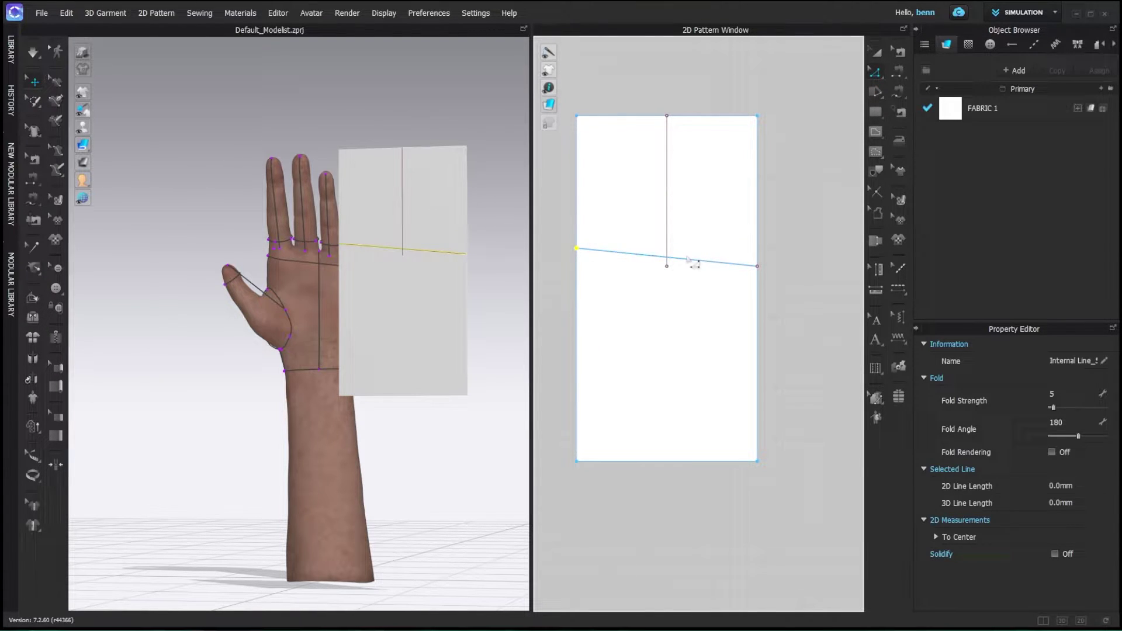
pyautogui.moveTo(686, 259); pyautogui.dragTo(687, 271)
pyautogui.click(814, 325)
pyautogui.moveTo(350, 382); pyautogui.dragTo(360, 372, button='right')
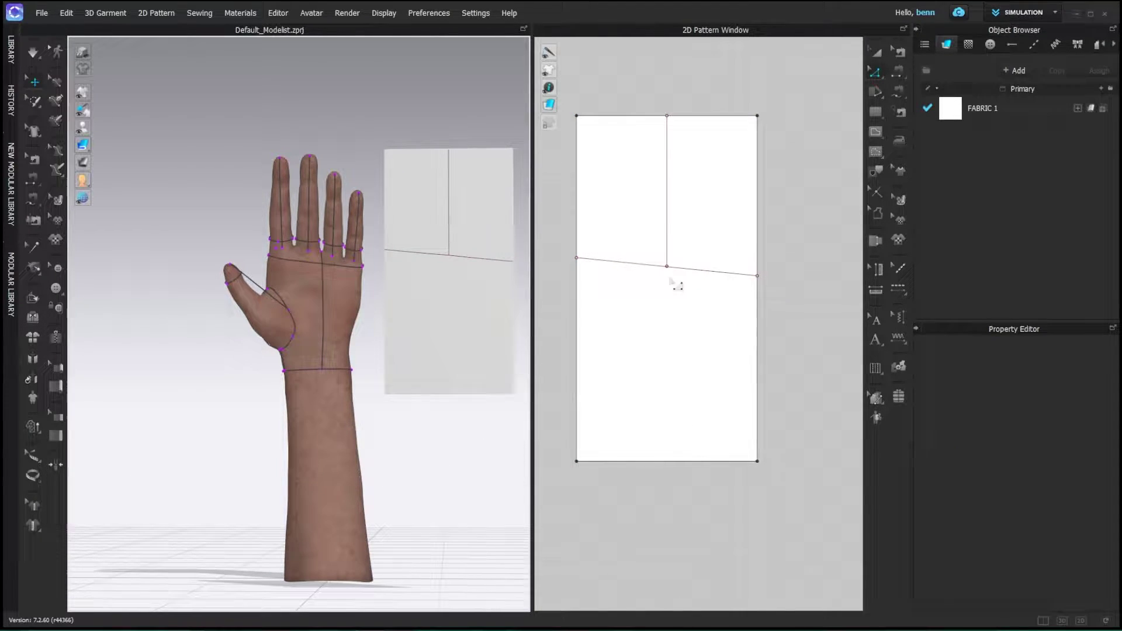
# Step: Split the sloped internal line from its left end into successive finger-width segments of 28.5, 30 and 24.5 mm
pyautogui.rightClick(615, 257)
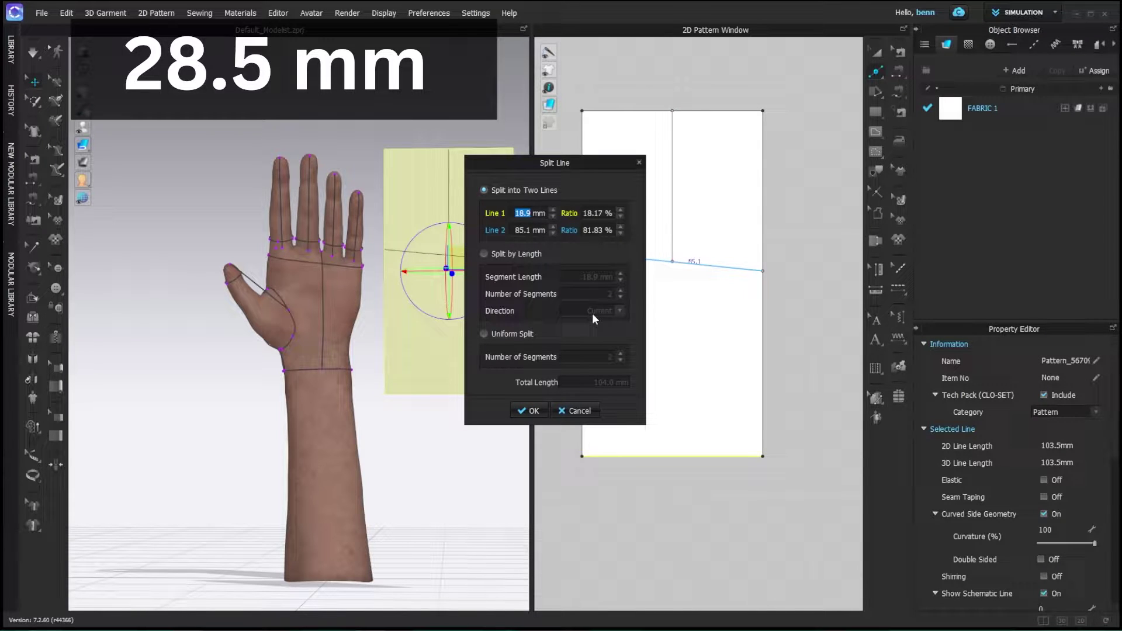
pyautogui.write('28.5')
pyautogui.press('Return')
pyautogui.rightClick(663, 261)
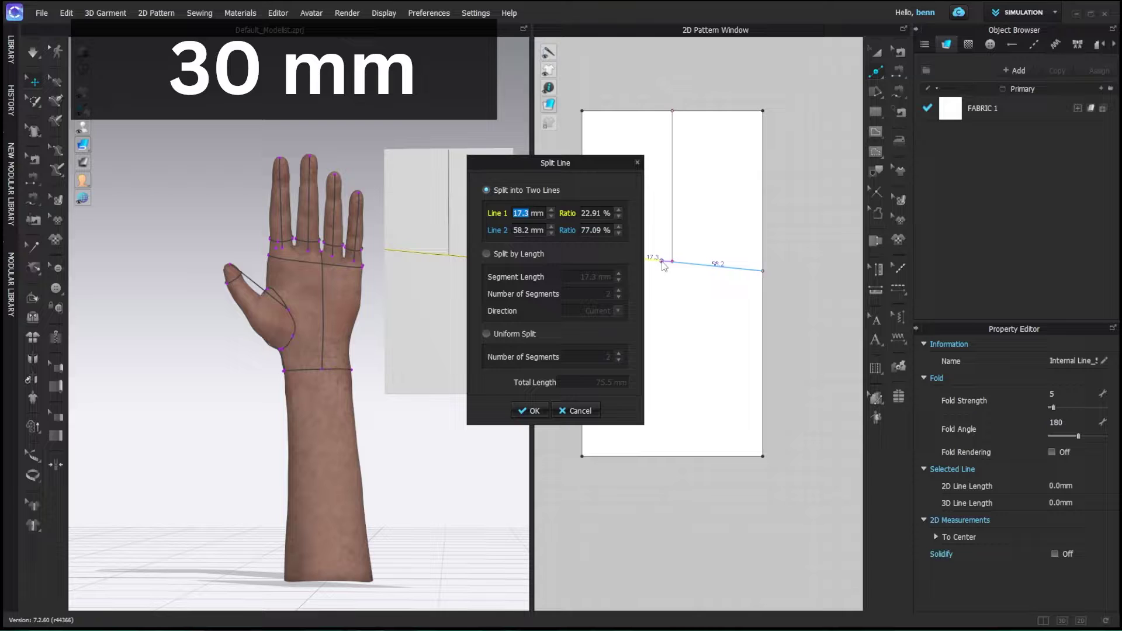
pyautogui.write('30')
pyautogui.click(533, 411)
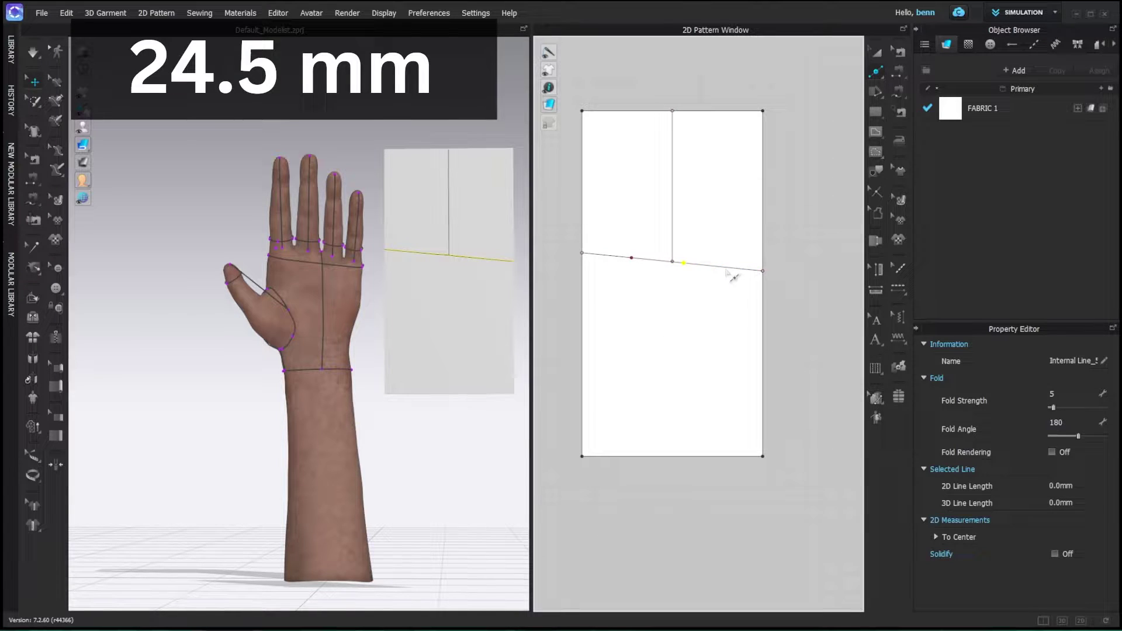
pyautogui.rightClick(725, 267)
pyautogui.rightClick(722, 269)
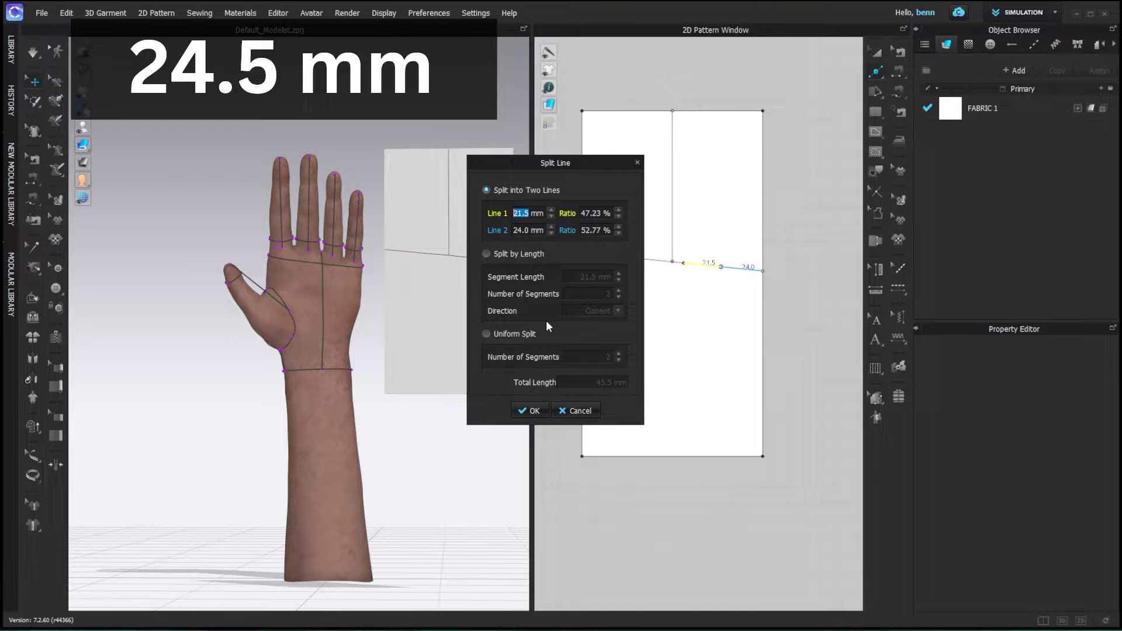
pyautogui.write('24.5')
pyautogui.click(533, 412)
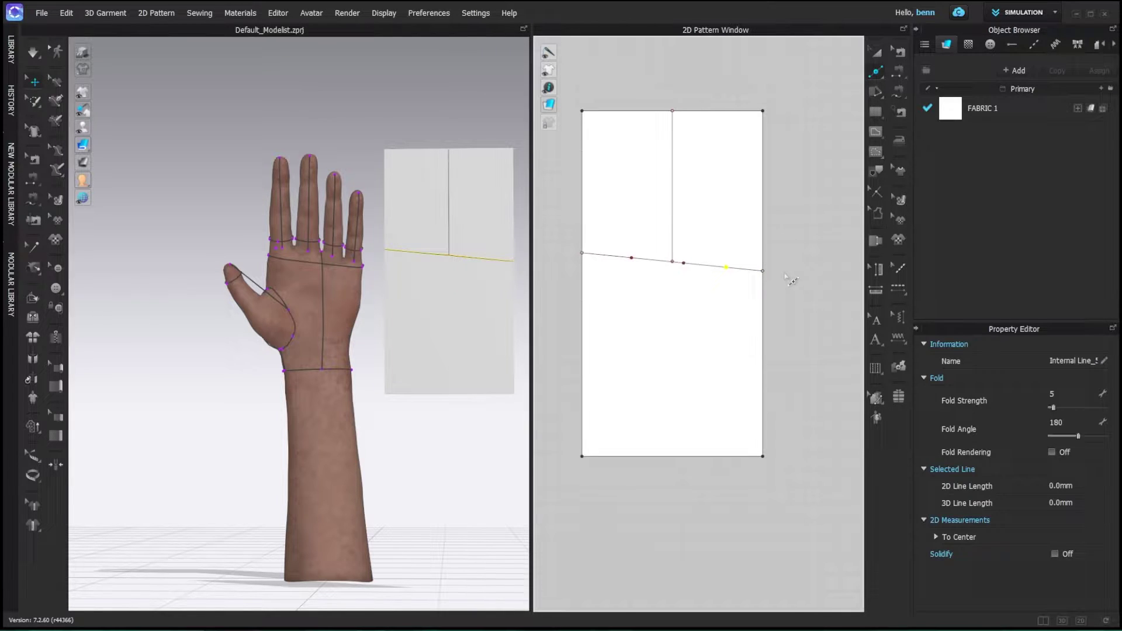
# Step: Offset the rectangle's bottom edge inward by 20 mm as an internal line
pyautogui.press('a')
pyautogui.moveTo(707, 355); pyautogui.dragTo(701, 351, button='middle')
pyautogui.click(668, 453)
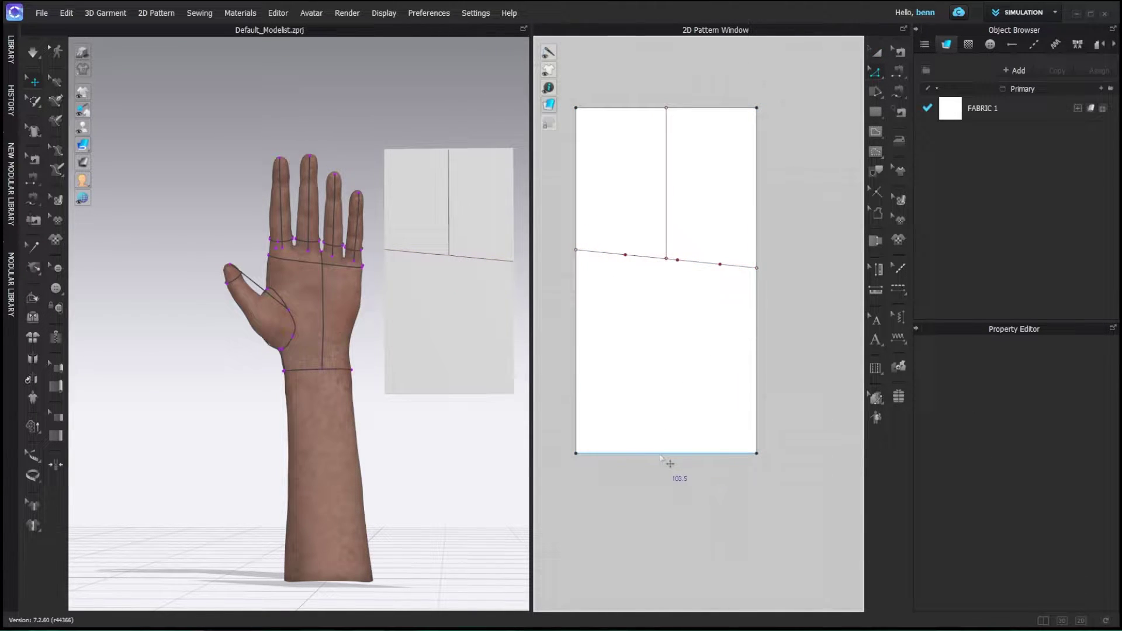
pyautogui.rightClick(663, 451)
pyautogui.click(765, 310)
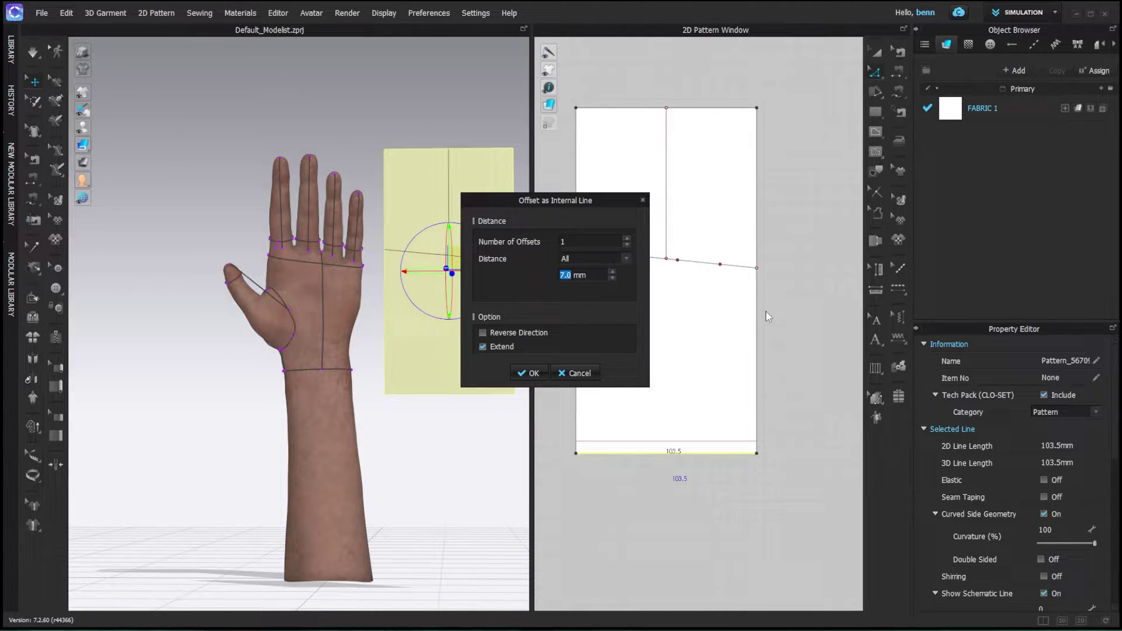
pyautogui.write('20')
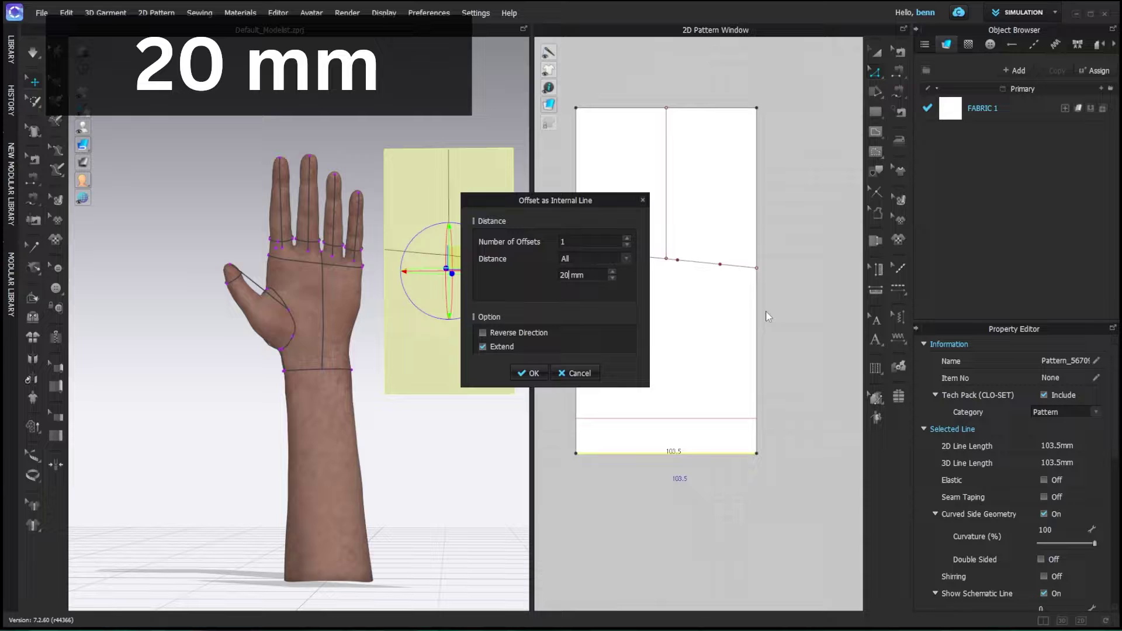
pyautogui.click(529, 373)
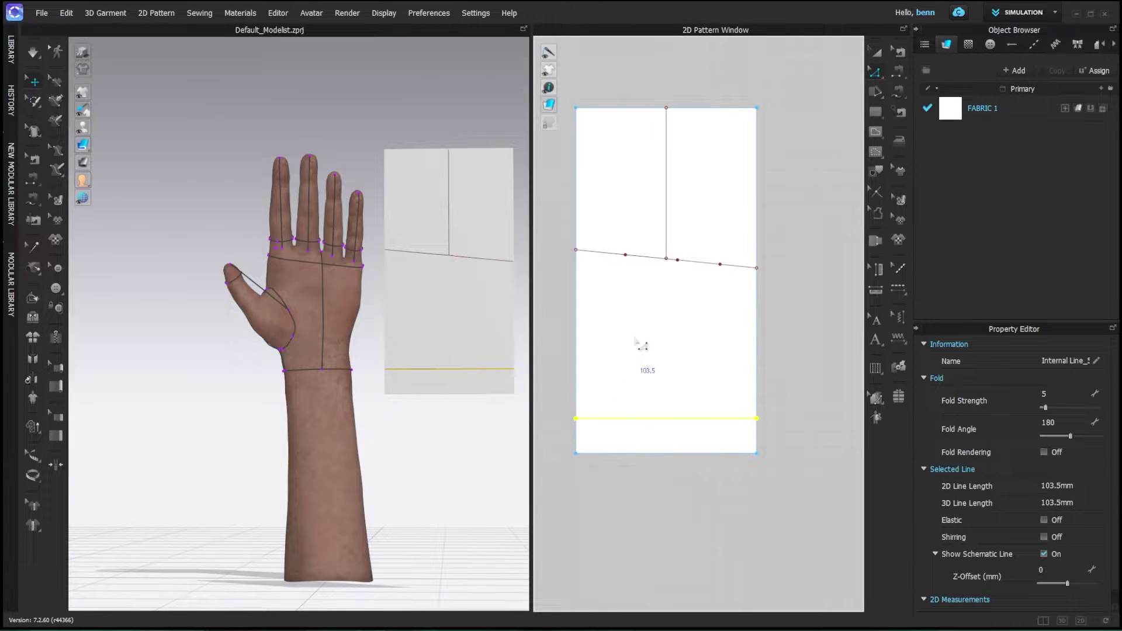
# Step: Offset the rectangle's left edge inward by 7 mm as an internal line
pyautogui.click(576, 336)
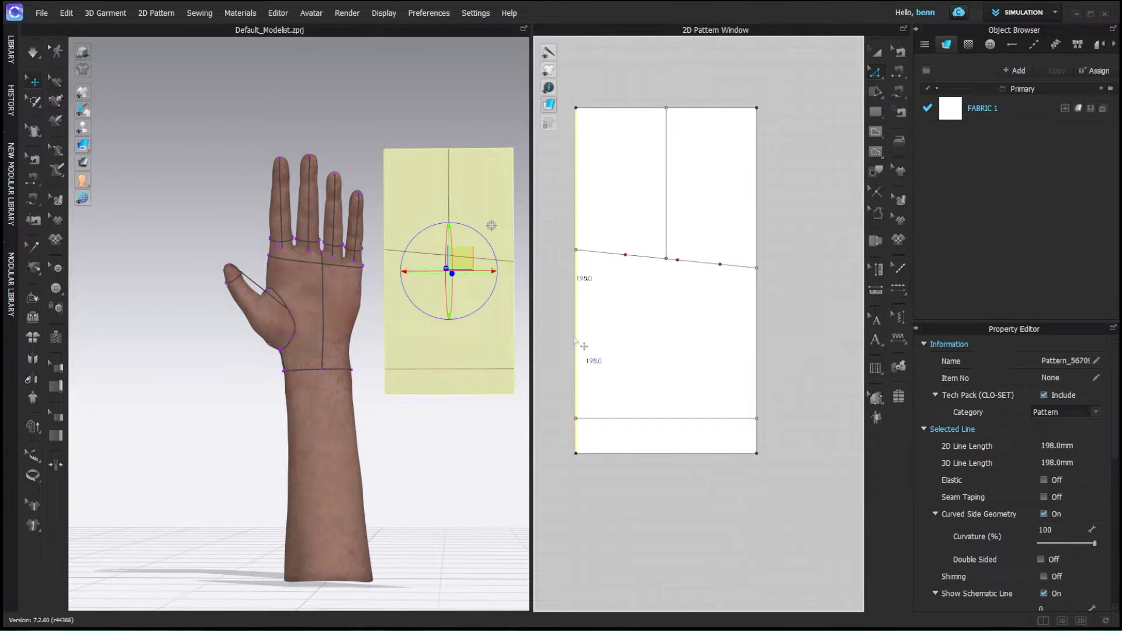
pyautogui.rightClick(575, 336)
pyautogui.click(654, 469)
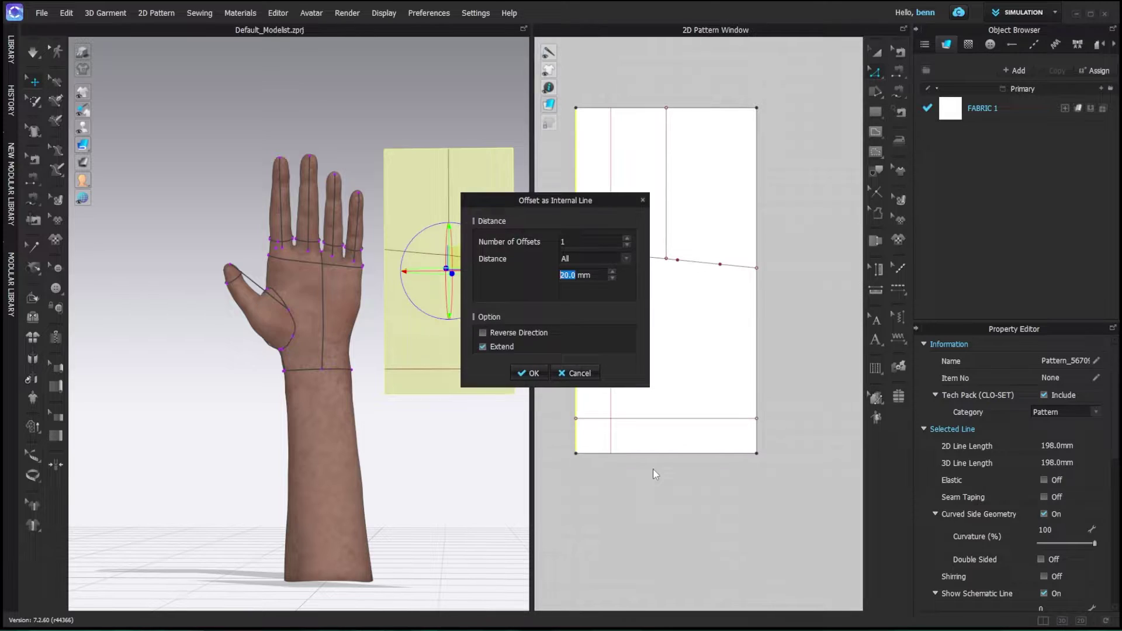
pyautogui.write('7')
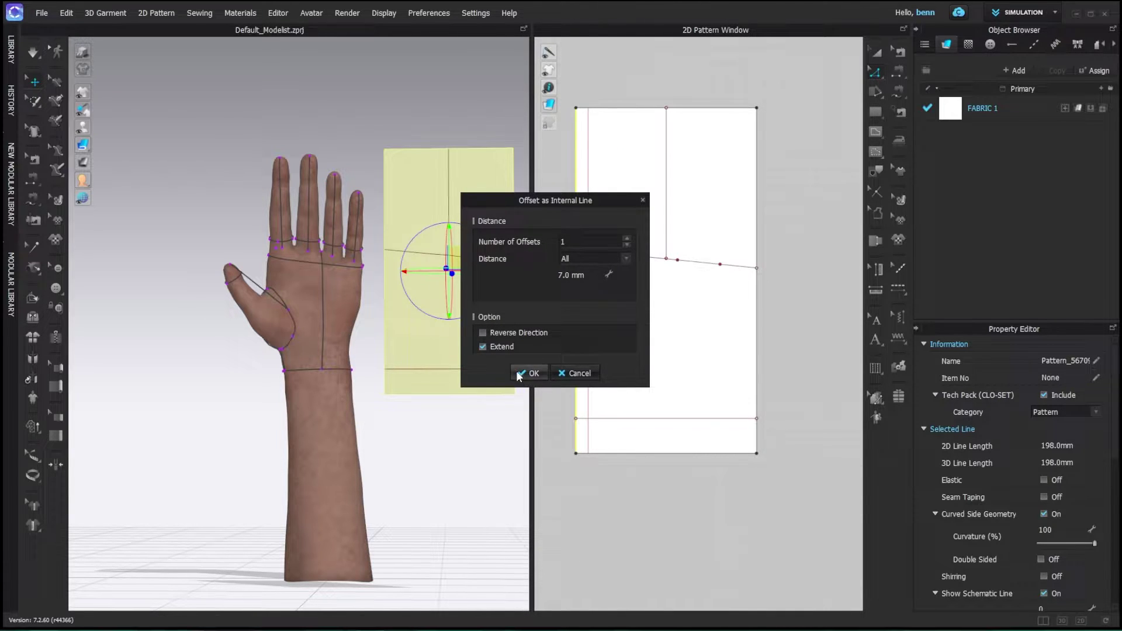
pyautogui.click(533, 376)
# Step: Offset the rectangle's right edge inward by 7 mm as an internal line
pyautogui.click(759, 380)
pyautogui.rightClick(759, 381)
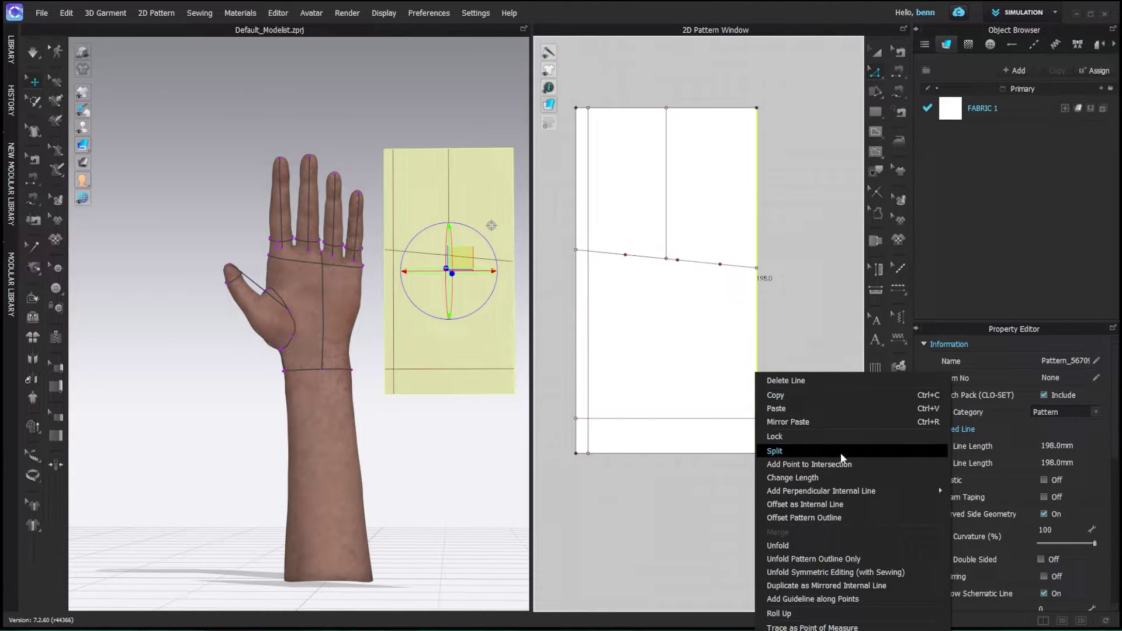
pyautogui.click(847, 505)
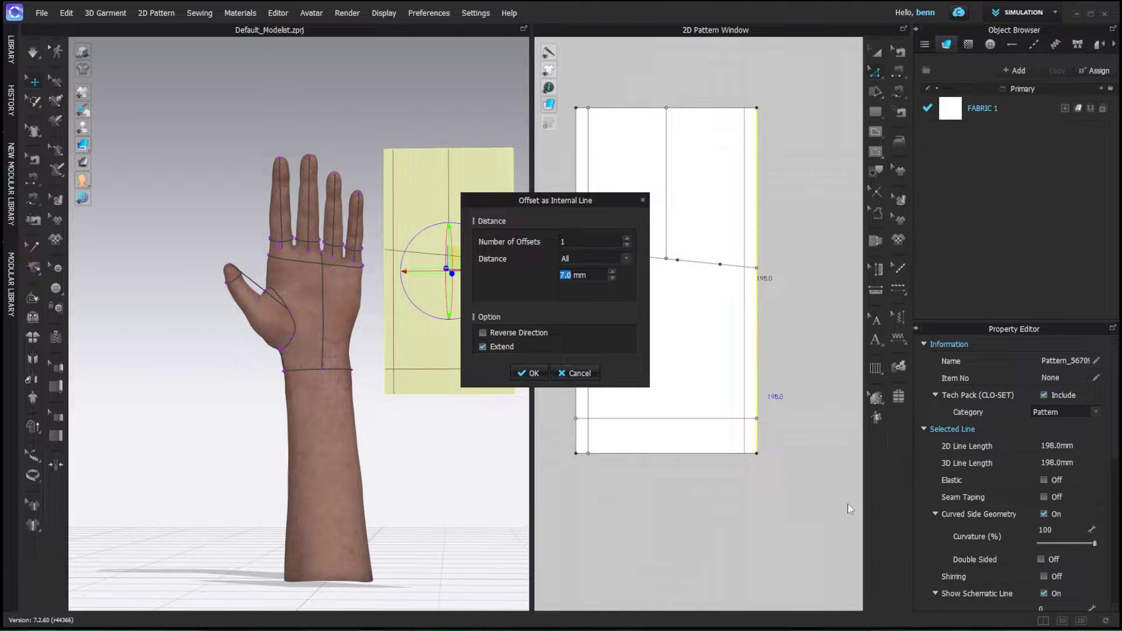
pyautogui.click(542, 372)
pyautogui.click(604, 519)
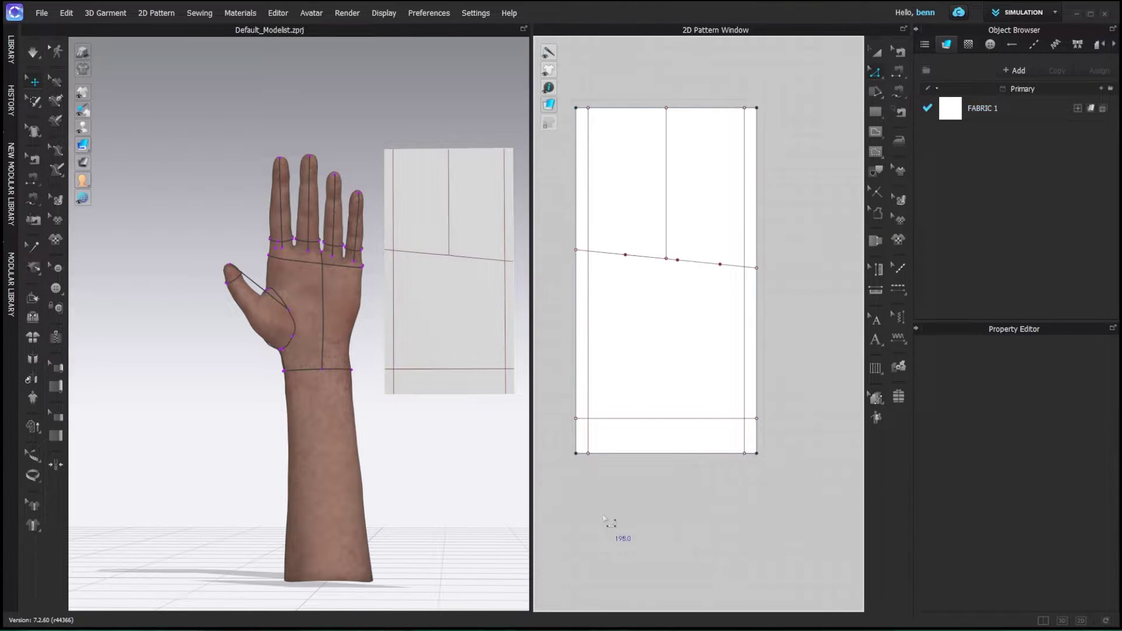
# Step: Move the upper ends of both offset side lines to the sloped line's outer ends and delete the horizontal line near the bottom edge
pyautogui.moveTo(588, 108); pyautogui.dragTo(576, 250)
pyautogui.moveTo(754, 117); pyautogui.dragTo(758, 269)
pyautogui.click(772, 310)
pyautogui.click(703, 427)
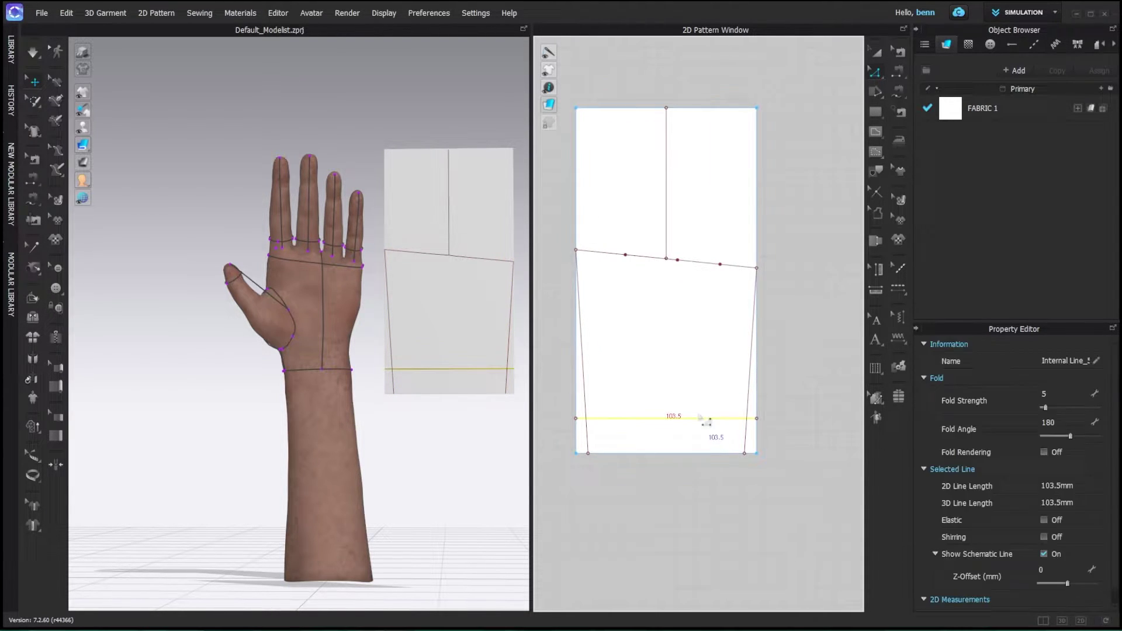
pyautogui.press('Delete')
# Step: Cut the pattern along both slanted side lines and delete the two narrow offcuts outside them
pyautogui.click(746, 409)
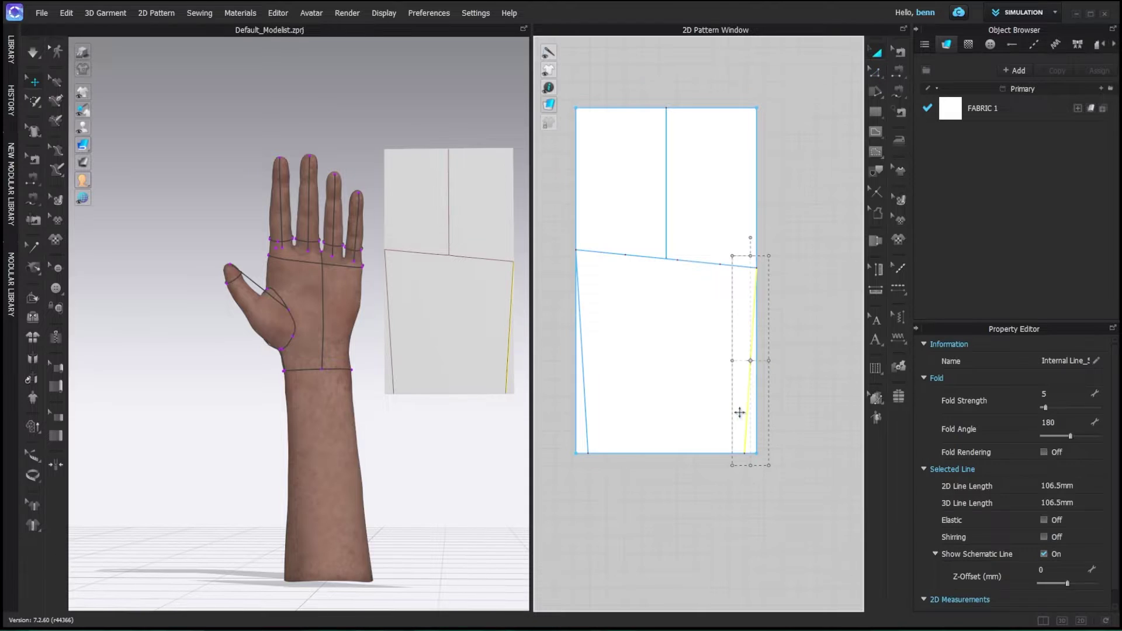
pyautogui.keyDown('shift'); pyautogui.click(586, 426); pyautogui.keyUp('shift')
pyautogui.rightClick(586, 426)
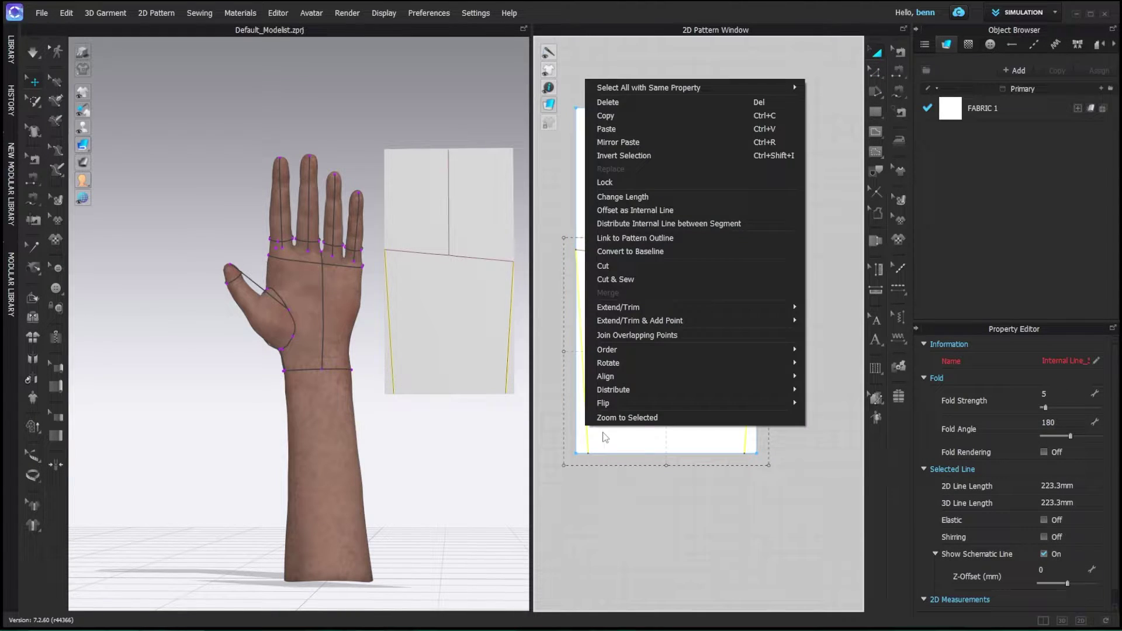
pyautogui.click(645, 268)
pyautogui.click(566, 454)
pyautogui.press('Delete')
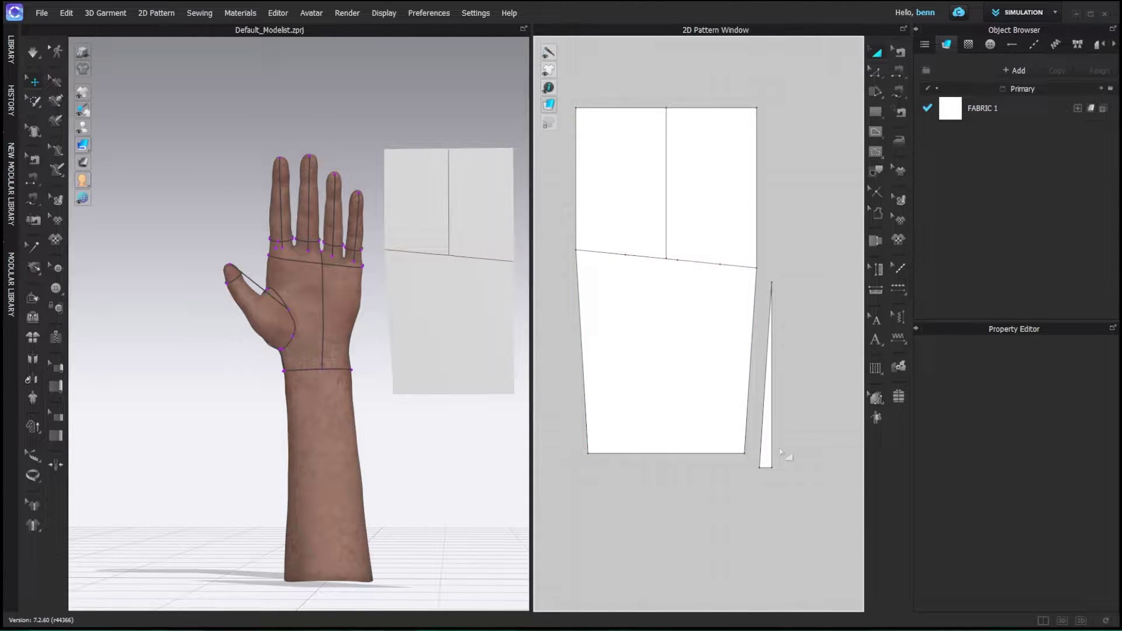
pyautogui.click(767, 447)
pyautogui.press('Delete')
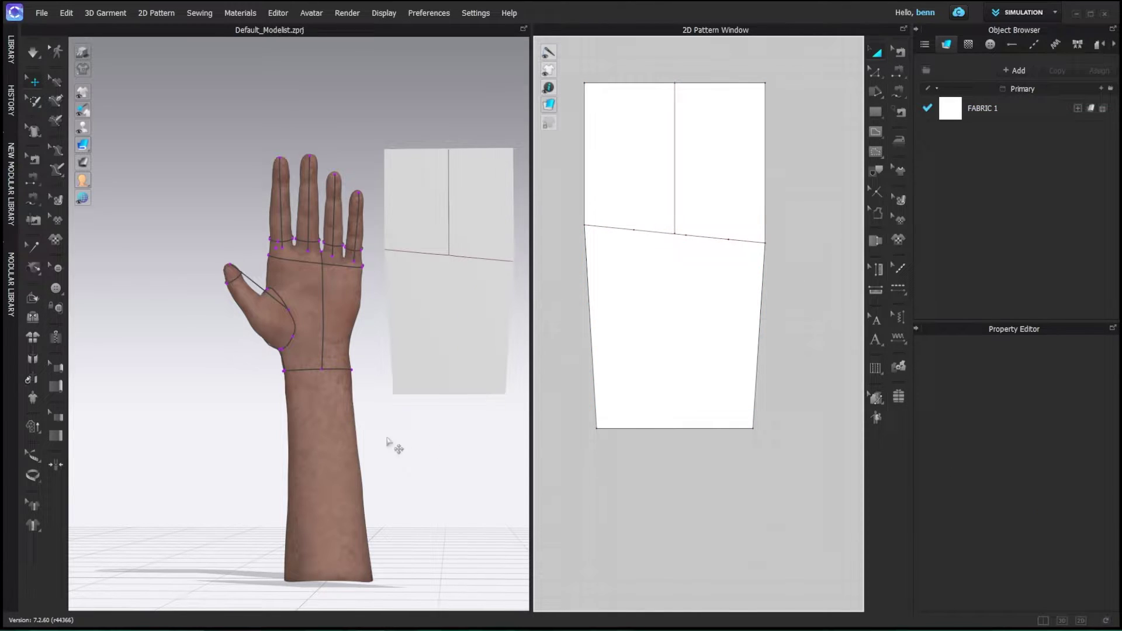
# Step: Replace the central vertical line with three vertical internal lines from the sloped line's split points up to the top edge
pyautogui.moveTo(802, 303); pyautogui.dragTo(803, 321, button='middle')
pyautogui.click(677, 207)
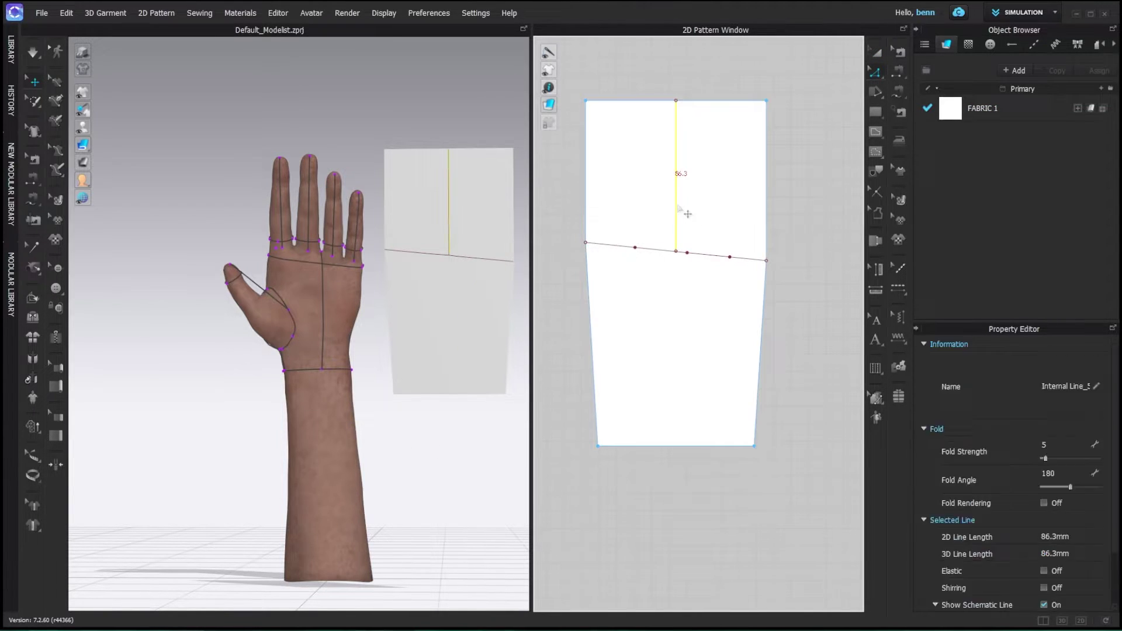
pyautogui.press('Delete')
pyautogui.press('g')
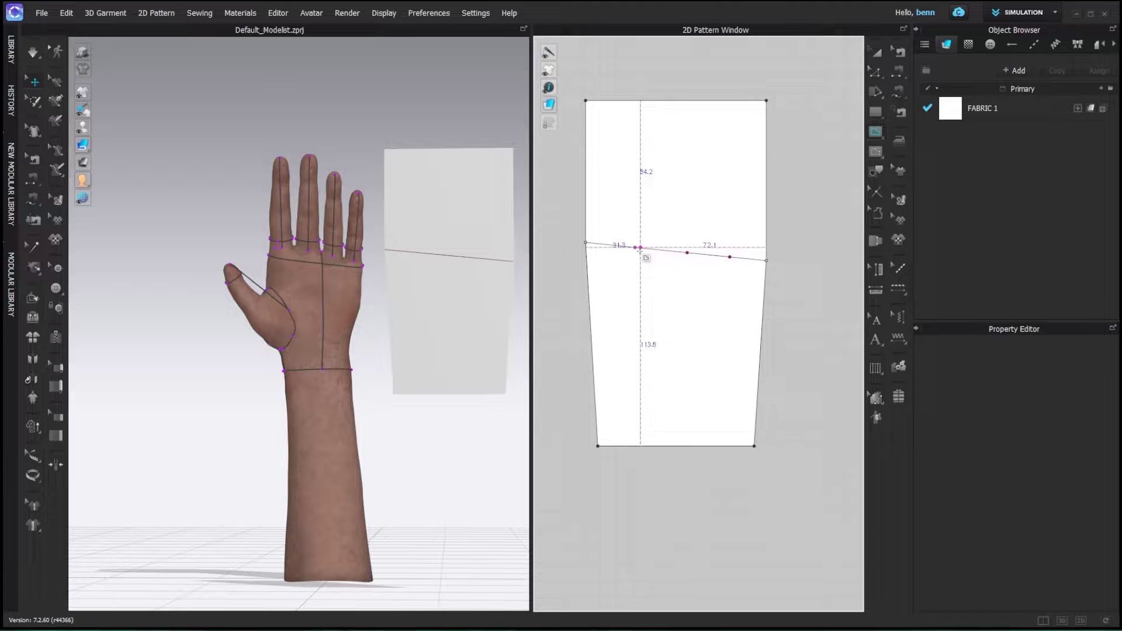
pyautogui.click(635, 247)
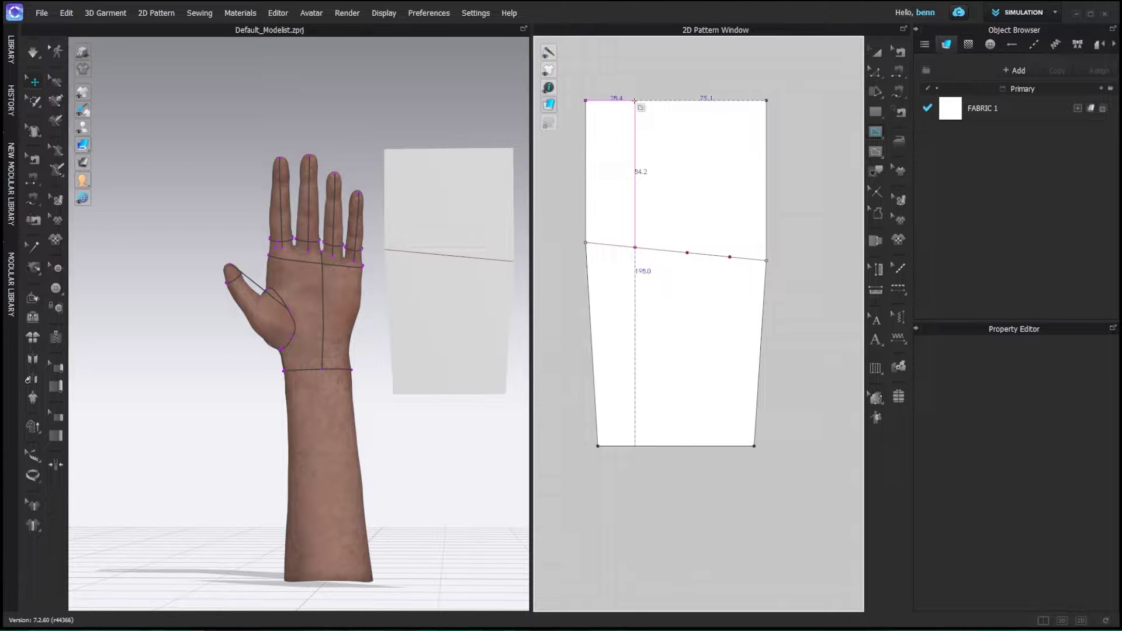
pyautogui.click(635, 101)
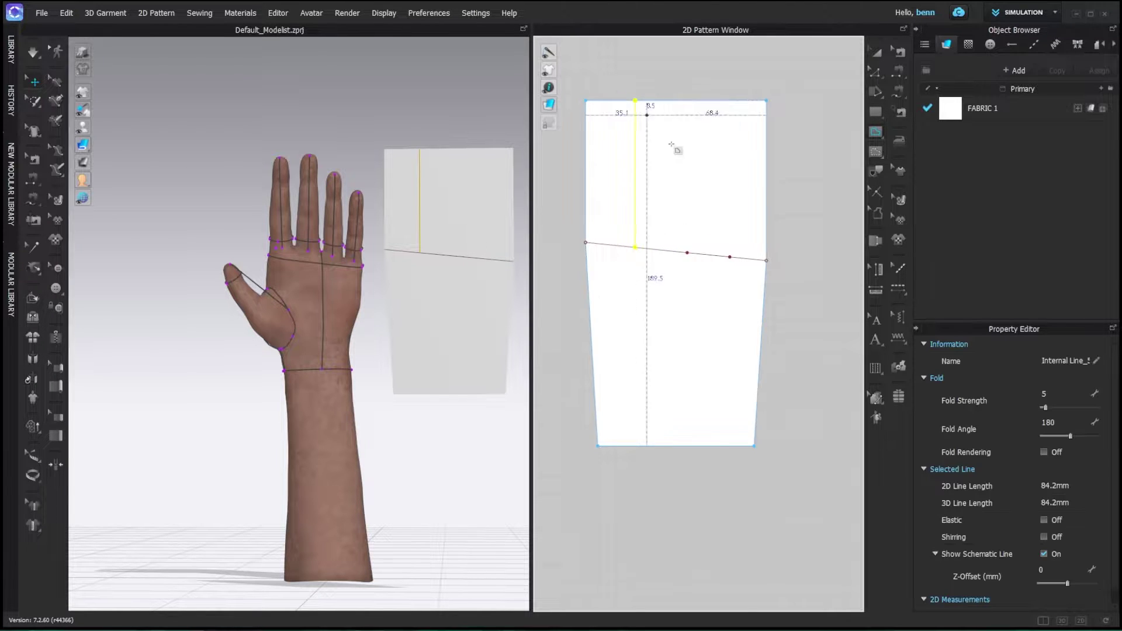
pyautogui.click(686, 102)
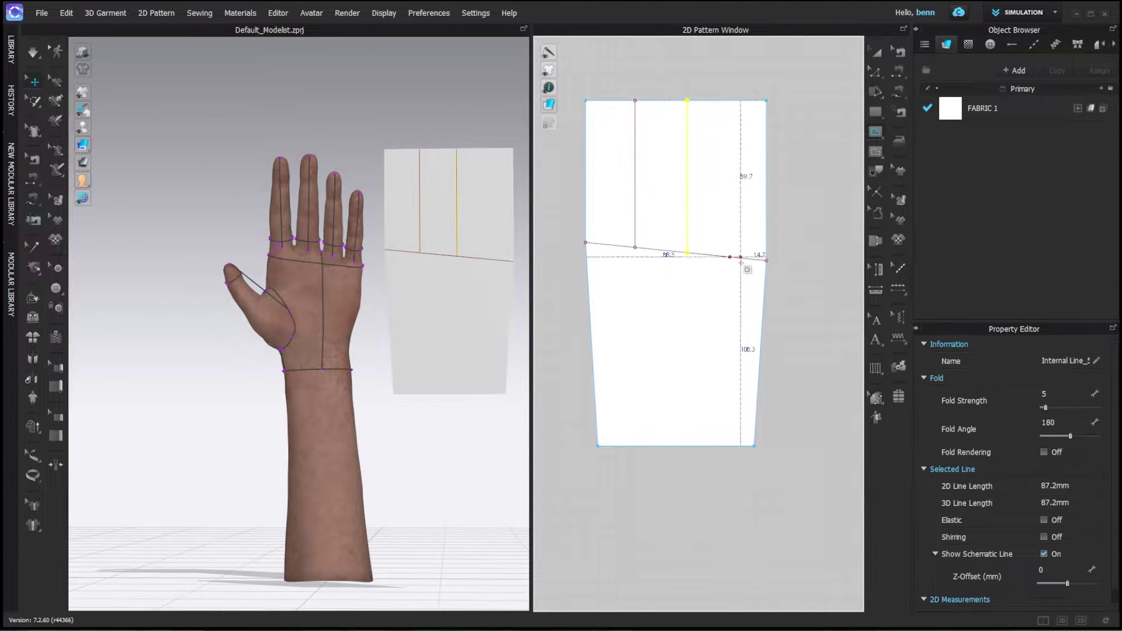
pyautogui.click(729, 102)
pyautogui.press('a')
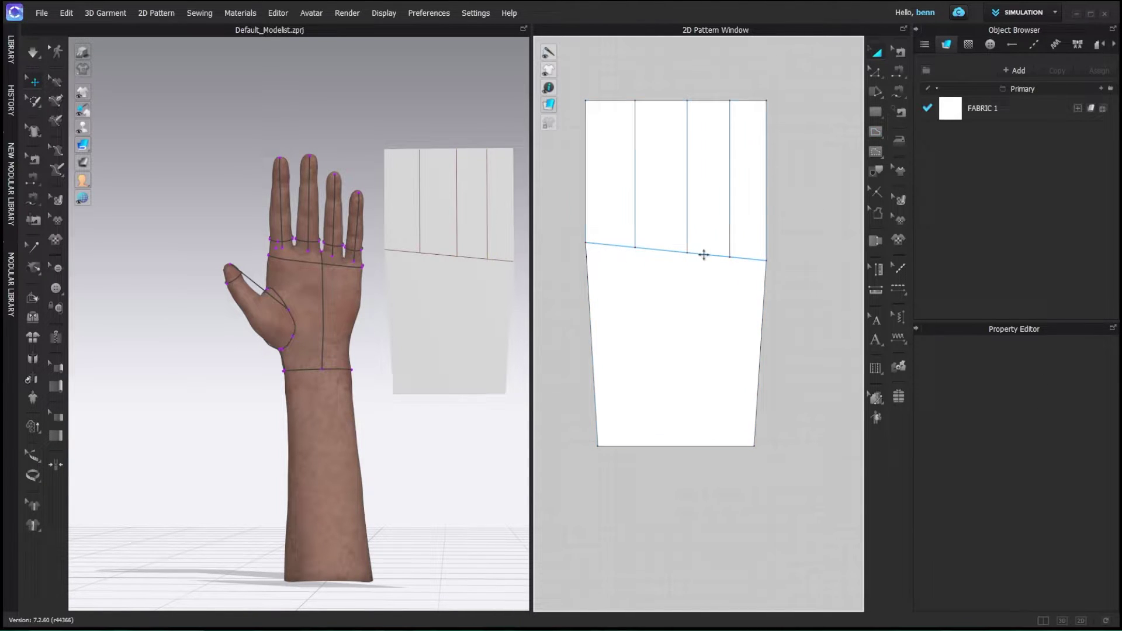
# Step: Delete the sloped internal line across the finger base
pyautogui.click(704, 255)
pyautogui.press('Delete')
pyautogui.click(662, 188)
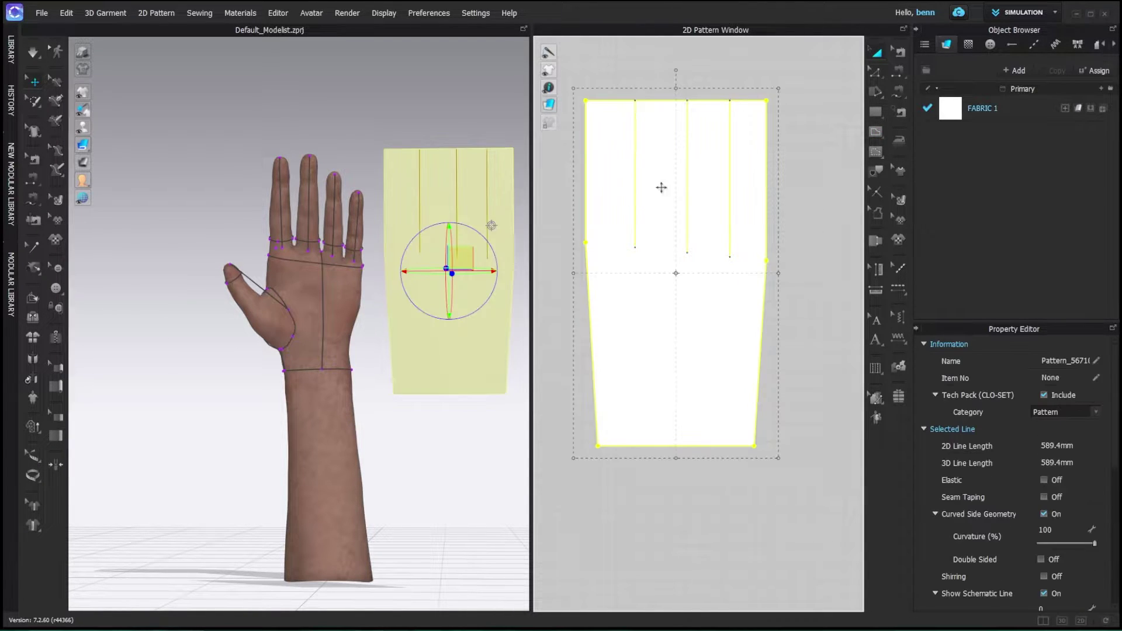
pyautogui.click(826, 204)
# Step: Cut the pattern along the three vertical internal lines to form slits between the fingers
pyautogui.click(635, 195)
pyautogui.keyDown('shift'); pyautogui.click(688, 192); pyautogui.keyUp('shift')
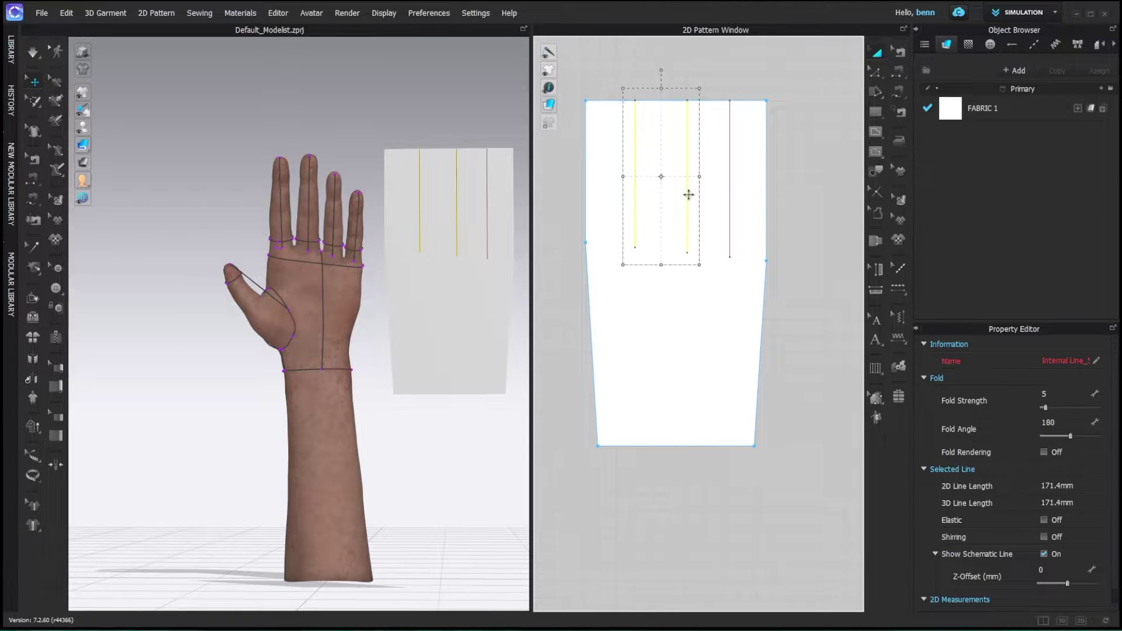
pyautogui.keyDown('shift'); pyautogui.click(730, 196); pyautogui.keyUp('shift')
pyautogui.rightClick(729, 195)
pyautogui.click(768, 367)
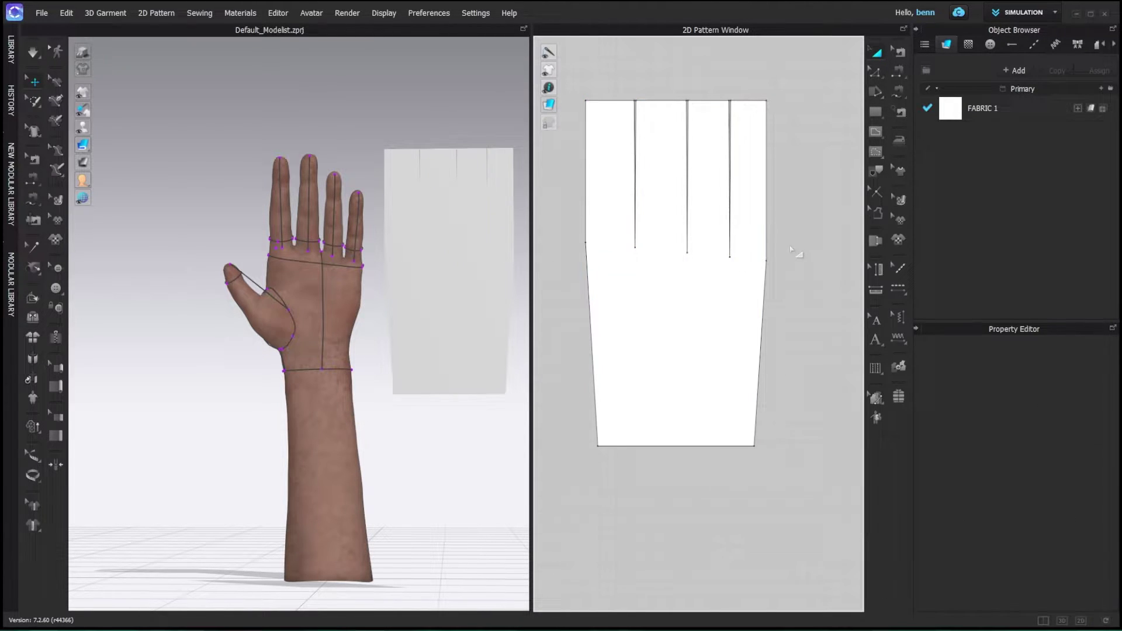
# Step: Redraw the sloped internal line across the finger base between the corner points on the two side edges
pyautogui.press('g')
pyautogui.click(585, 242)
pyautogui.doubleClick(766, 260)
# Step: Draw vertical internal lines up from the sloped line, 80 mm in the first finger and 86.3 mm in the second
pyautogui.click(612, 245)
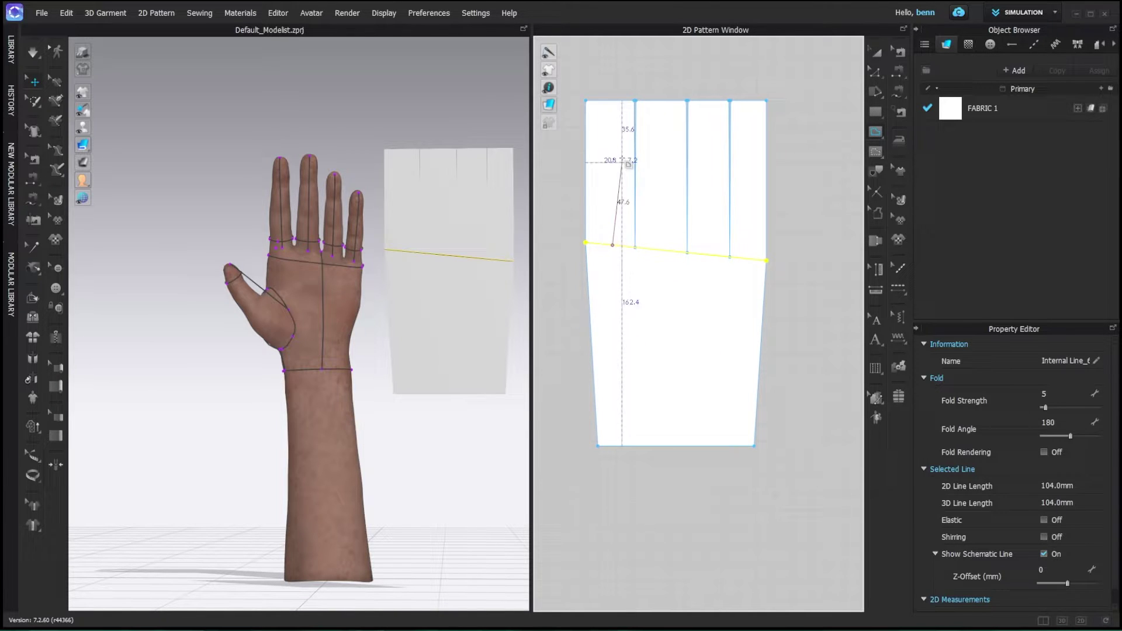
pyautogui.rightClick(613, 133)
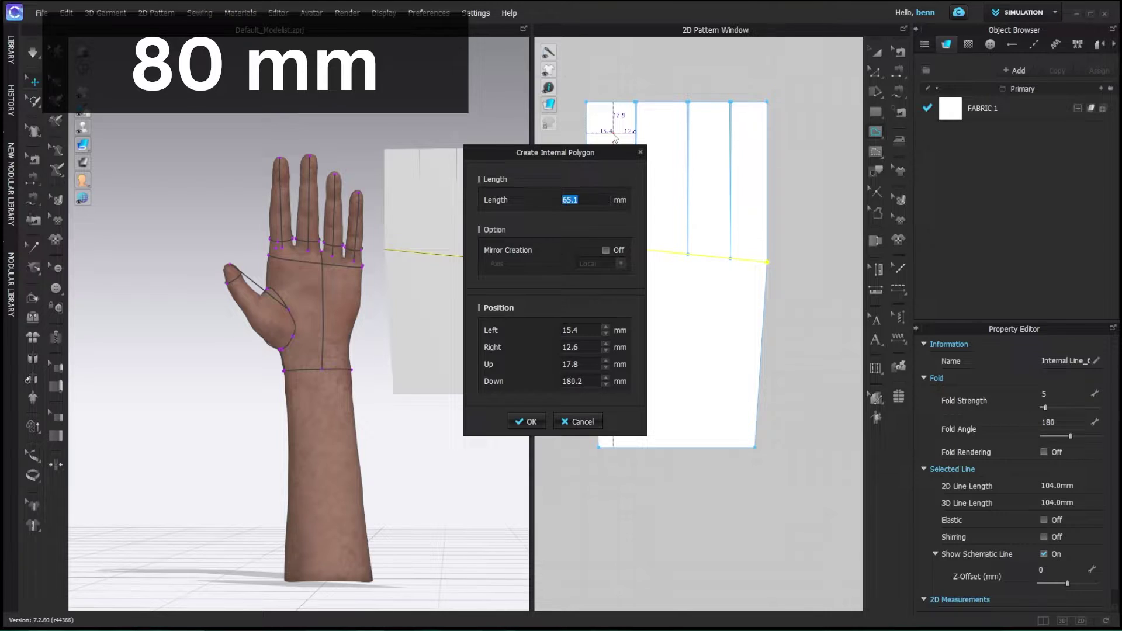
pyautogui.write('80')
pyautogui.press('Return')
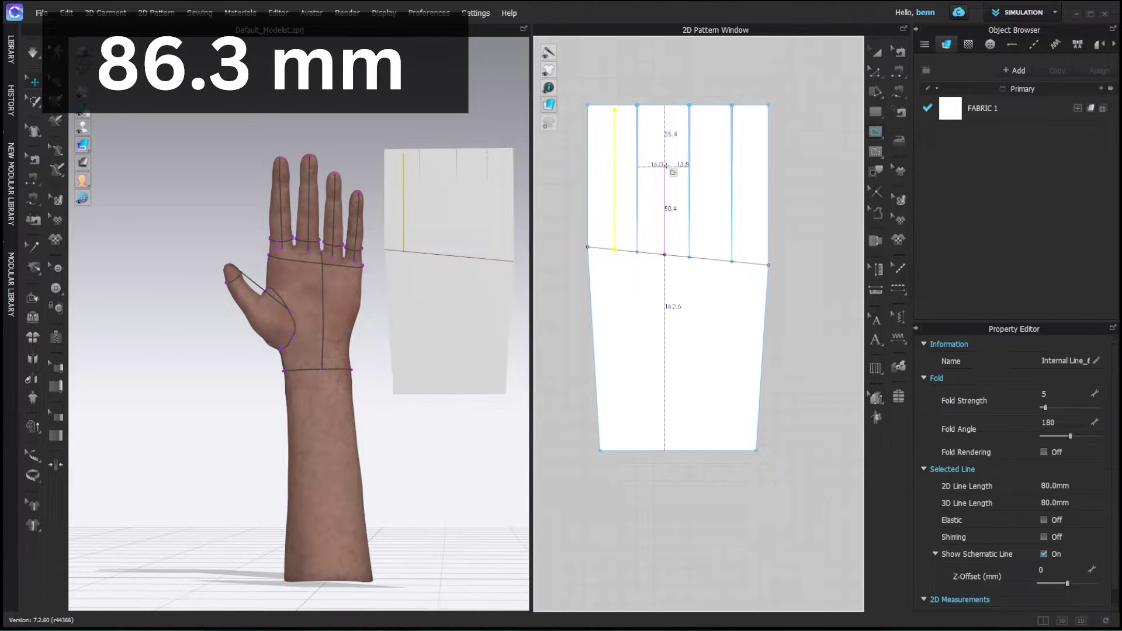
pyautogui.rightClick(666, 166)
pyautogui.write('86.3')
pyautogui.press('Return')
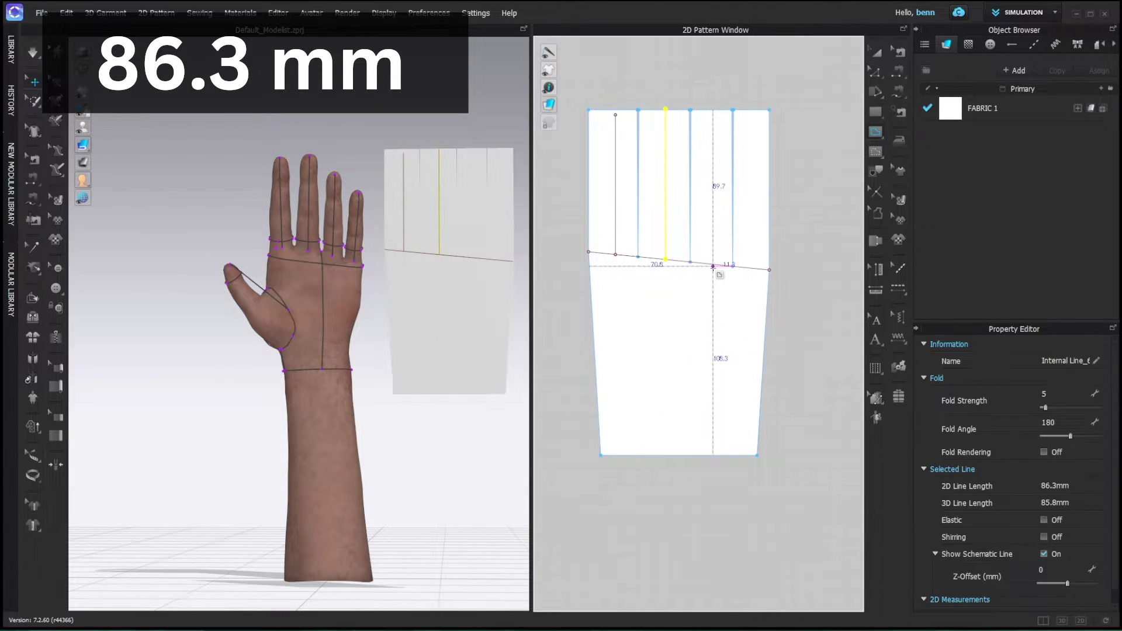
# Step: Draw vertical internal lines up from the sloped line, 74 mm in the third finger and 62.5 mm in the fourth
pyautogui.click(713, 267)
pyautogui.rightClick(713, 186)
pyautogui.write('74')
pyautogui.press('Return')
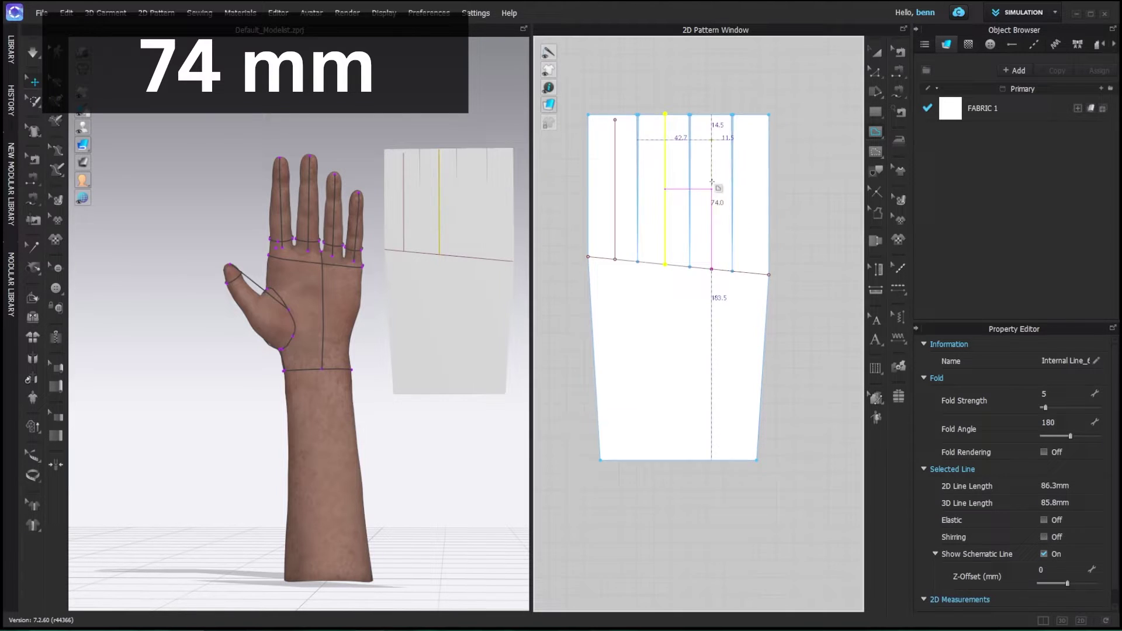
pyautogui.click(752, 276)
pyautogui.rightClick(751, 158)
pyautogui.write('62.5')
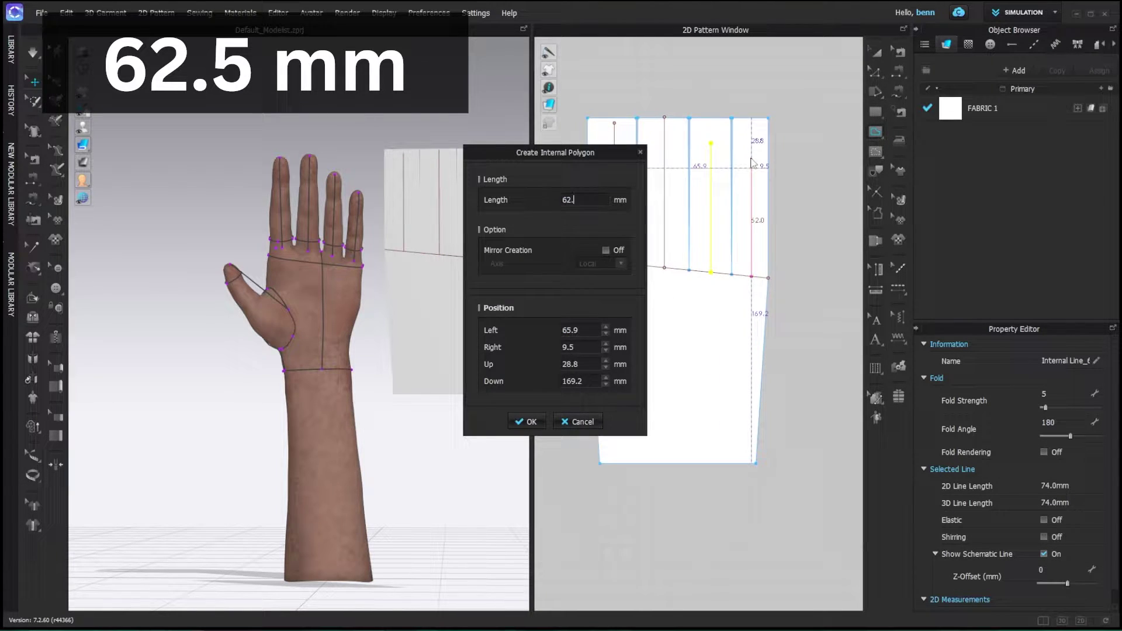
pyautogui.press('Return')
# Step: Move the top edges of the fingers vertically to match the upper ends of their centre length lines
pyautogui.press('z')
pyautogui.scroll(5, 624, 126)
pyautogui.moveTo(622, 114); pyautogui.dragTo(622, 131)
pyautogui.moveTo(717, 73); pyautogui.dragTo(636, 84, button='middle')
pyautogui.moveTo(677, 131); pyautogui.dragTo(676, 128)
pyautogui.click(808, 112)
pyautogui.moveTo(807, 112); pyautogui.dragTo(675, 109, button='middle')
pyautogui.moveTo(677, 127); pyautogui.dragTo(680, 204)
pyautogui.moveTo(788, 129); pyautogui.dragTo(795, 278)
# Step: Split the top edge of each of the four fingers uniformly into two segments
pyautogui.press('x')
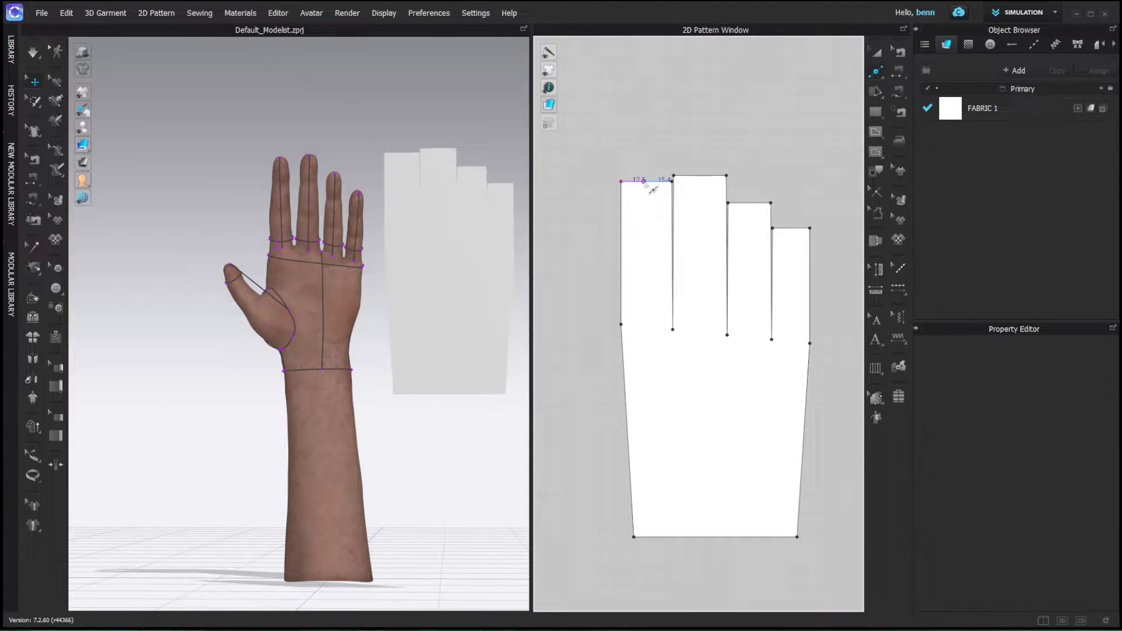
pyautogui.rightClick(646, 181)
pyautogui.click(504, 334)
pyautogui.click(532, 412)
pyautogui.rightClick(703, 176)
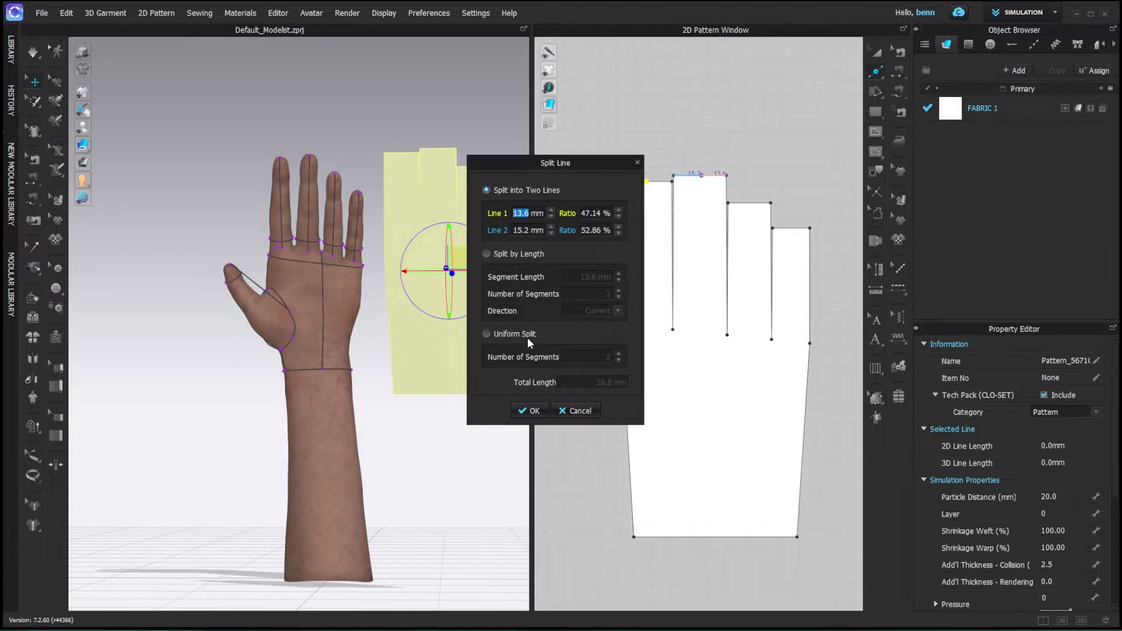
pyautogui.click(529, 411)
pyautogui.rightClick(750, 202)
pyautogui.click(533, 412)
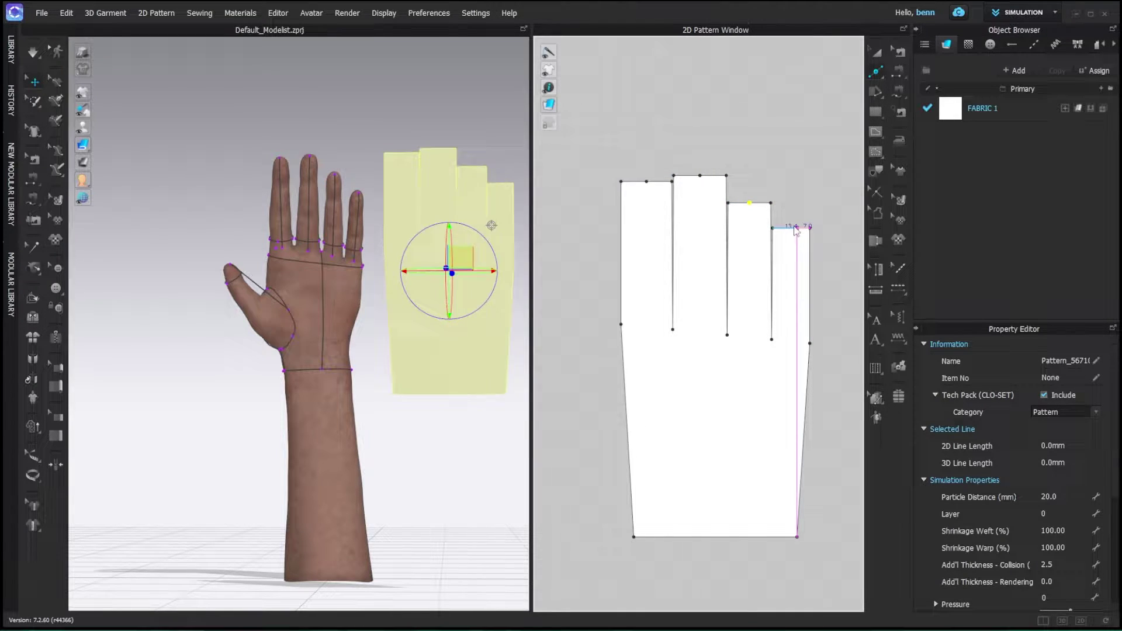
pyautogui.rightClick(792, 228)
pyautogui.click(529, 411)
pyautogui.click(740, 170)
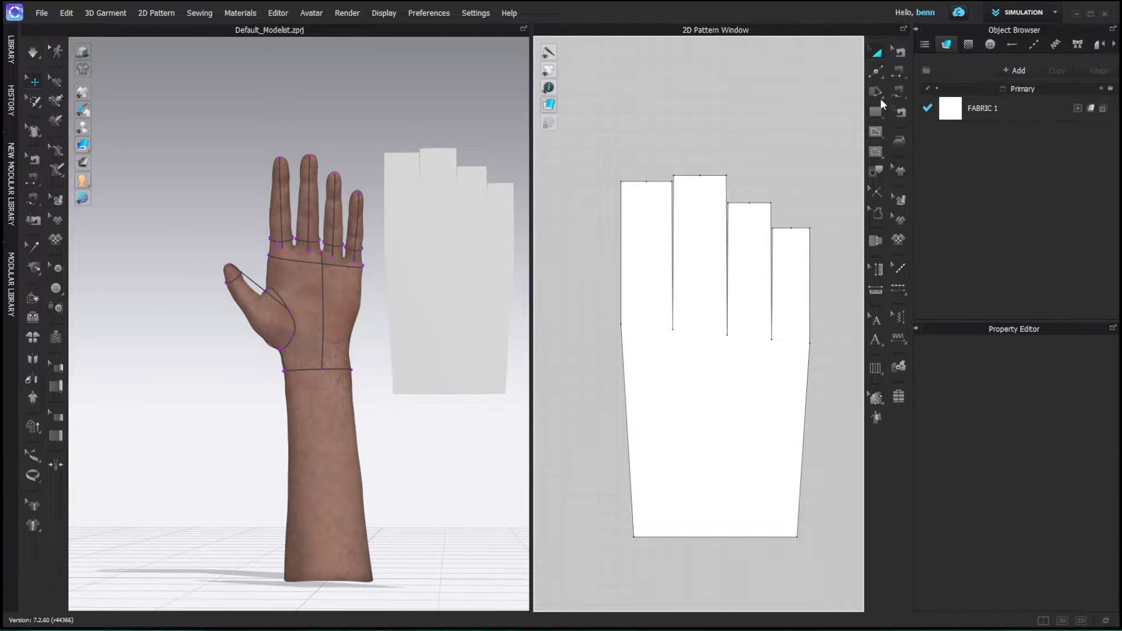
# Step: Round the top corners of all four fingers and smooth the side-edge corners at the finger base into curves
pyautogui.click(877, 73)
pyautogui.click(963, 125)
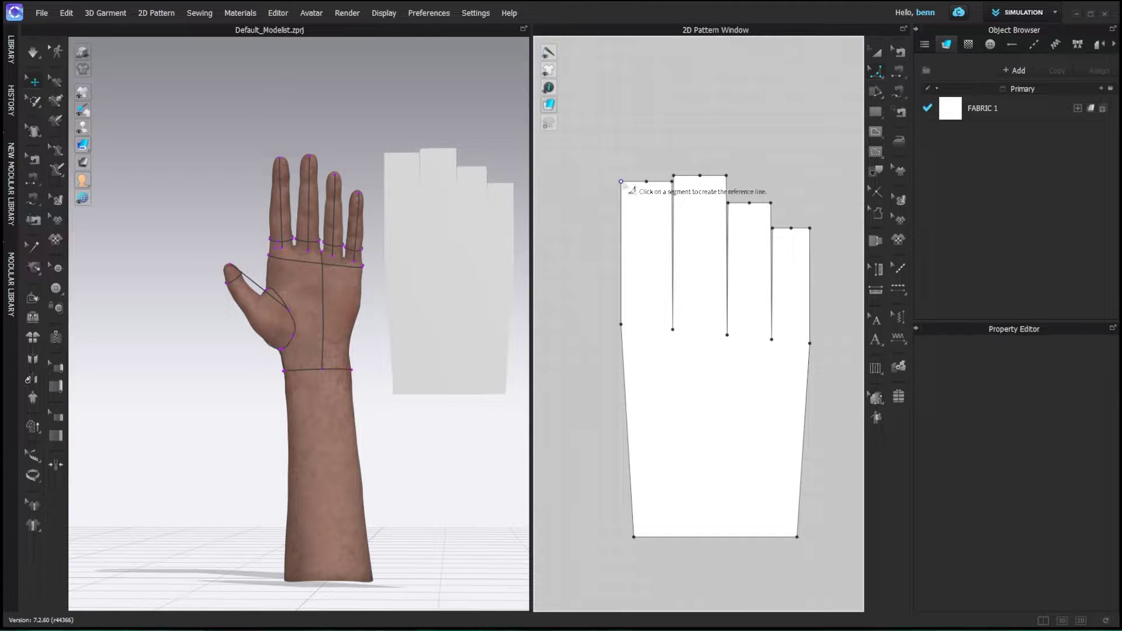
pyautogui.moveTo(621, 182); pyautogui.dragTo(706, 210)
pyautogui.moveTo(727, 175); pyautogui.dragTo(791, 247)
pyautogui.moveTo(810, 228); pyautogui.dragTo(794, 248)
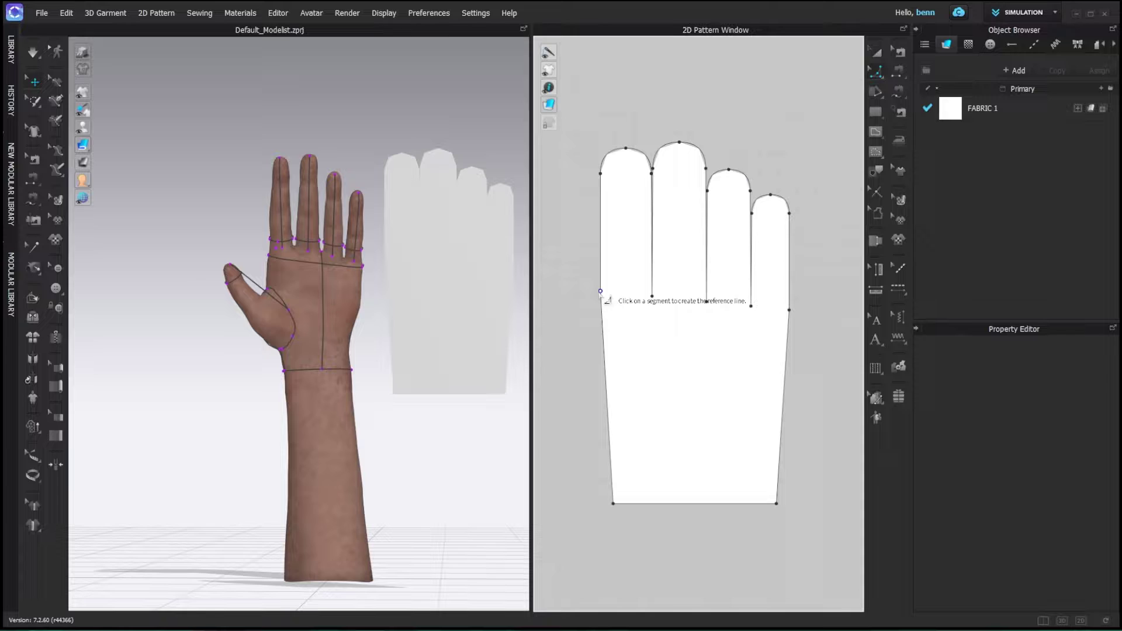
pyautogui.moveTo(601, 291); pyautogui.dragTo(611, 377)
pyautogui.moveTo(789, 309); pyautogui.dragTo(750, 353)
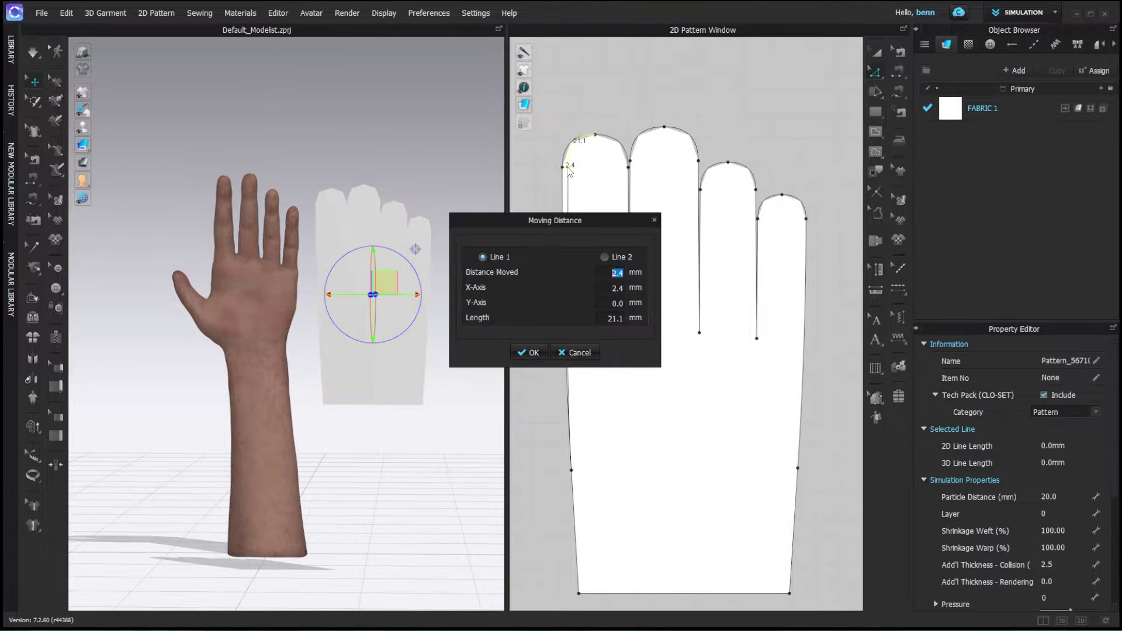
# Step: Move the points on both sides of the first fingertip horizontally inward to taper the finger
pyautogui.press('Return')
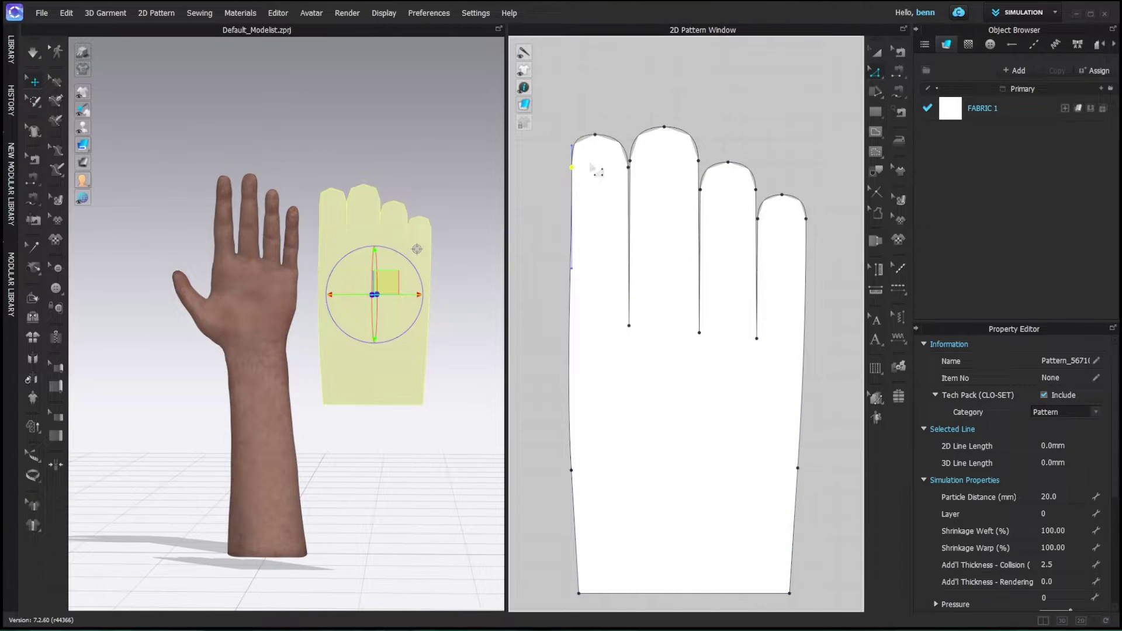
pyautogui.rightClick(622, 168)
pyautogui.write('8')
pyautogui.moveTo(629, 167); pyautogui.dragTo(800, 220)
pyautogui.press('Return')
# Step: Move the points on both sides of the second fingertip inward by the same distance as on the first finger
pyautogui.rightClick(636, 160)
pyautogui.write('8')
pyautogui.press('Return')
pyautogui.rightClick(693, 160)
pyautogui.write('8')
pyautogui.press('Return')
# Step: Move the points on both sides of the third fingertip inward by the same distance
pyautogui.rightClick(706, 183)
pyautogui.write('8')
pyautogui.press('Return')
pyautogui.rightClick(749, 181)
pyautogui.write('8')
pyautogui.press('Return')
# Step: Move the points on both sides of the fourth fingertip inward by the same distance
pyautogui.rightClick(764, 218)
pyautogui.write('8')
pyautogui.press('Return')
pyautogui.rightClick(800, 219)
pyautogui.write('8')
pyautogui.press('Return')
pyautogui.press('a')
pyautogui.scroll(-2, 738, 335)
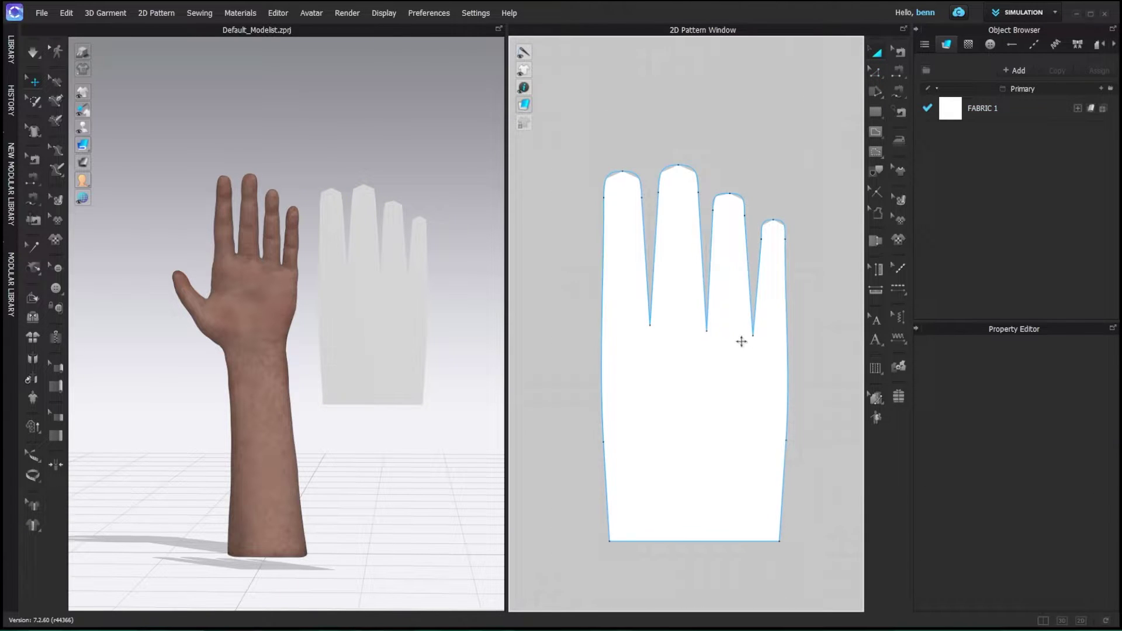
# Step: Move the glove pattern in the 3D window to just in front of the avatar's palm
pyautogui.moveTo(741, 340); pyautogui.dragTo(751, 315, button='middle')
pyautogui.click(406, 358)
pyautogui.moveTo(406, 358); pyautogui.dragTo(422, 222, button='right')
pyautogui.moveTo(404, 233); pyautogui.dragTo(245, 262, button='middle')
pyautogui.moveTo(246, 262); pyautogui.dragTo(283, 293)
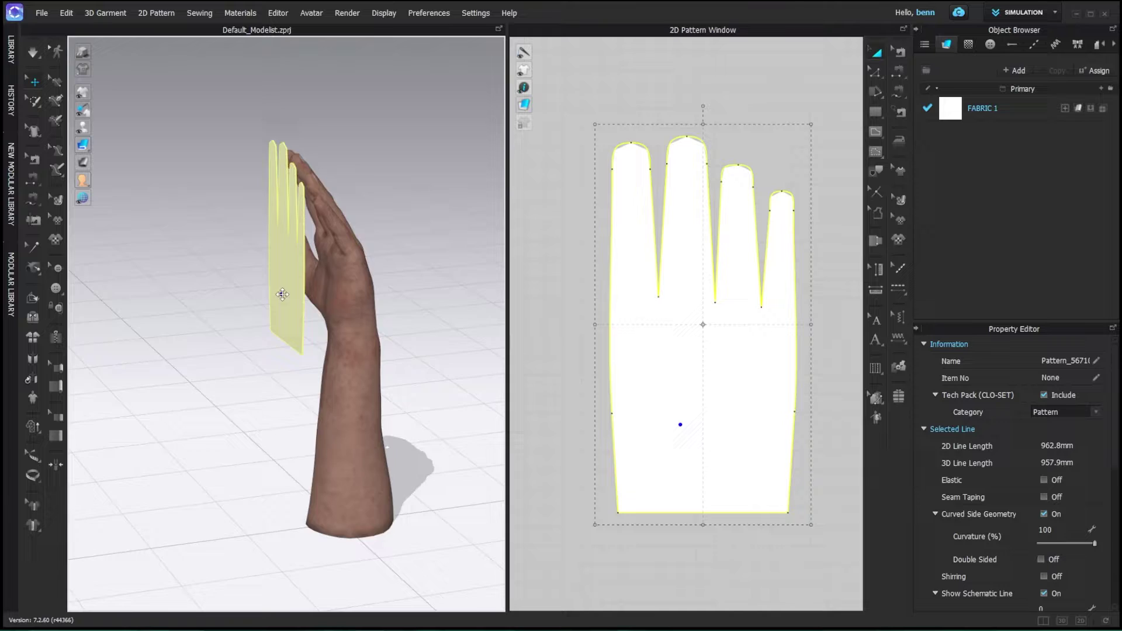
pyautogui.moveTo(283, 293); pyautogui.dragTo(301, 280, button='right')
pyautogui.moveTo(301, 280); pyautogui.dragTo(308, 287)
pyautogui.click(348, 163)
# Step: Tack each of the pattern's four fingertips to the matching fingertip on the palm side of the avatar
pyautogui.moveTo(349, 168); pyautogui.dragTo(26, 244, button='right')
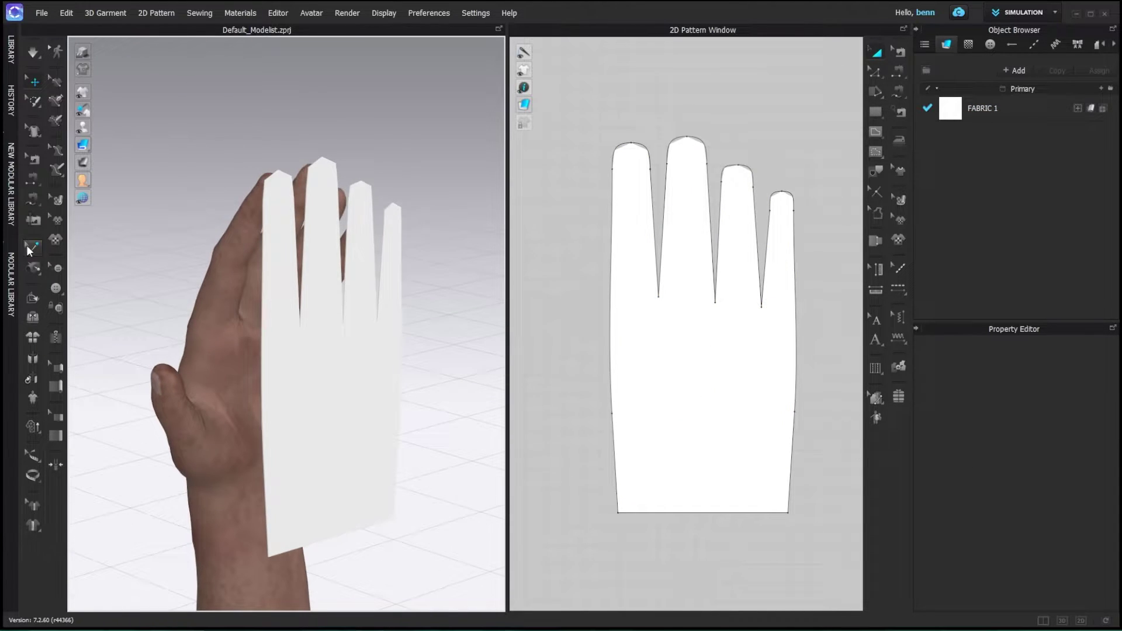
pyautogui.moveTo(33, 268); pyautogui.dragTo(86, 288)
pyautogui.click(85, 284)
pyautogui.moveTo(245, 233); pyautogui.dragTo(242, 211, button='right')
pyautogui.click(326, 200)
pyautogui.click(312, 204)
pyautogui.click(233, 208)
pyautogui.click(245, 210)
pyautogui.click(289, 236)
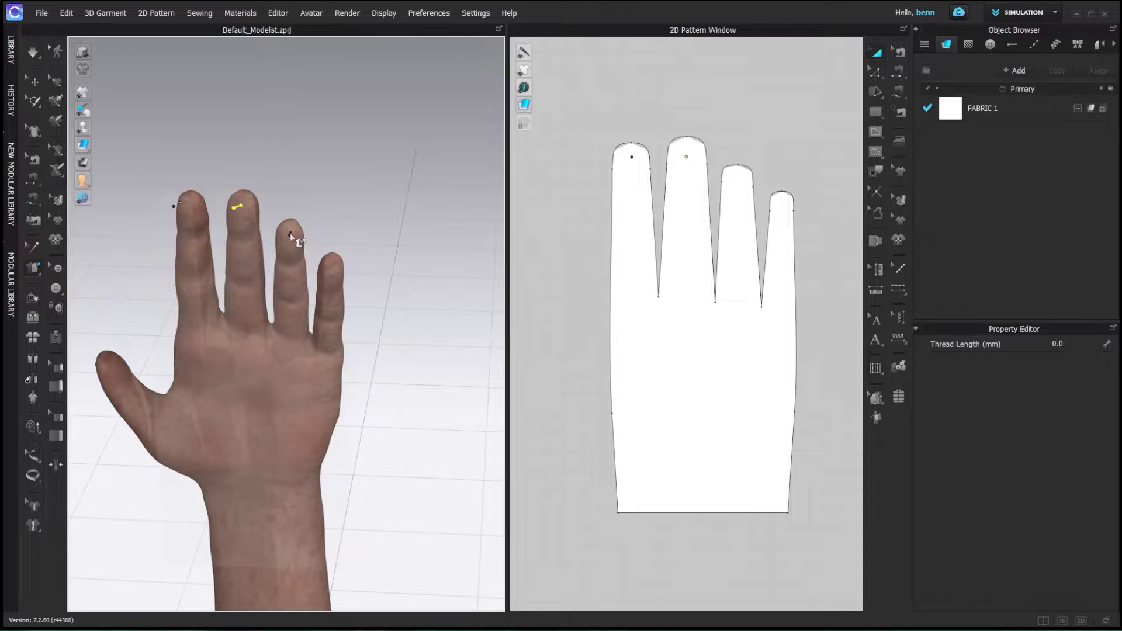
pyautogui.click(291, 237)
pyautogui.click(339, 270)
pyautogui.click(336, 270)
pyautogui.scroll(-2, 351, 276)
pyautogui.moveTo(351, 276); pyautogui.dragTo(419, 314, button='right')
pyautogui.press('q')
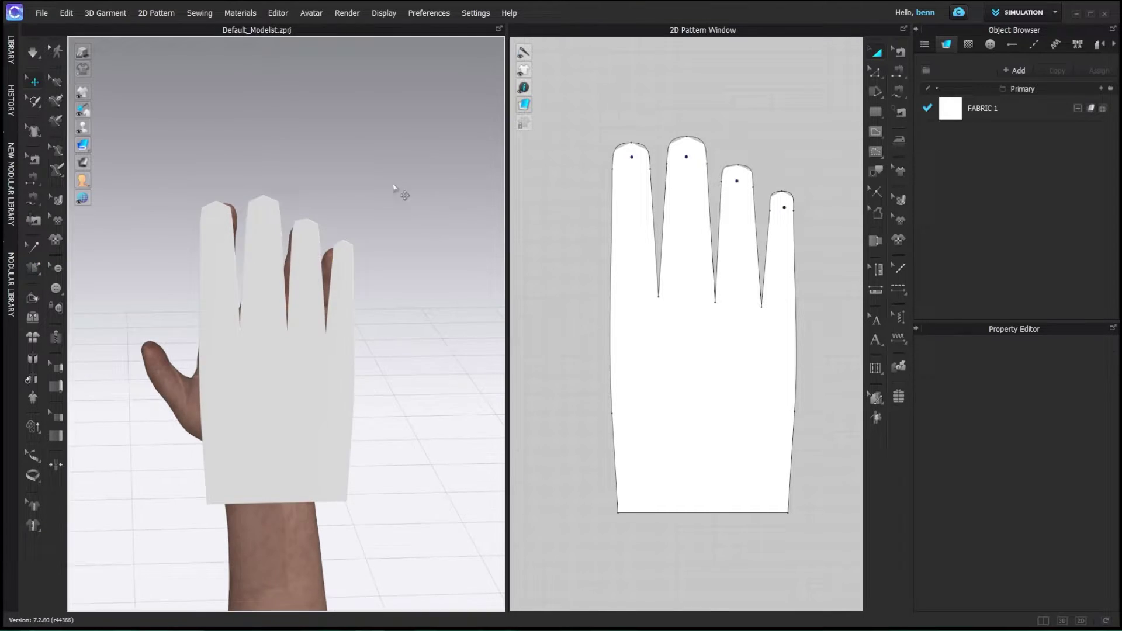
# Step: Paste a horizontally mirrored copy of the glove pattern beside the original in the 2D window
pyautogui.click(303, 273)
pyautogui.hotkey('ctrl', 'v')
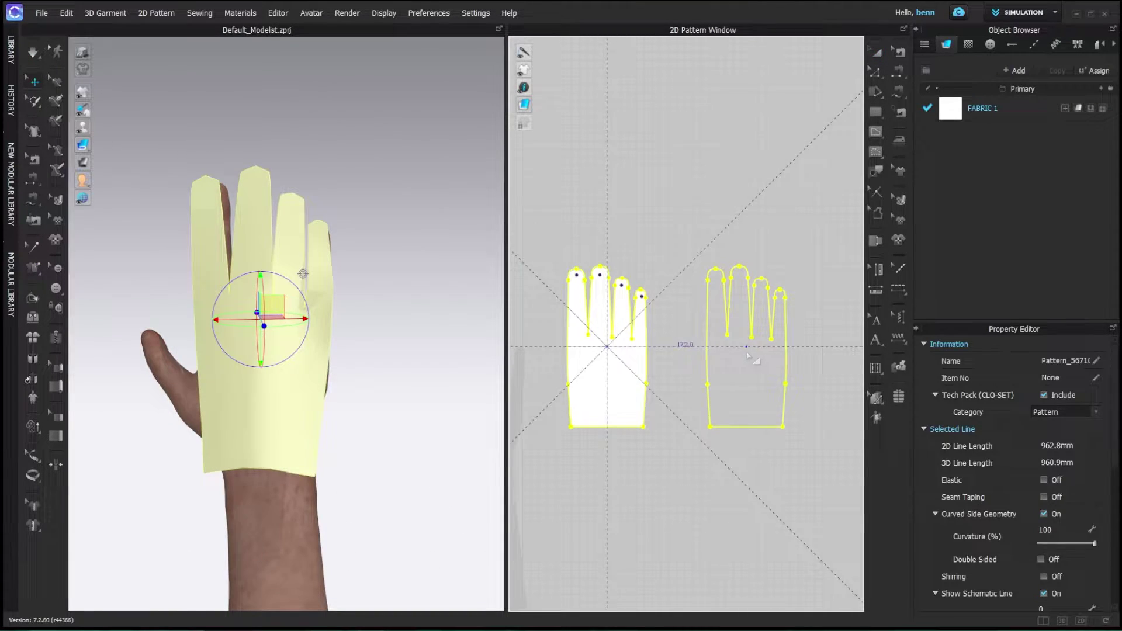
pyautogui.click(754, 362)
pyautogui.rightClick(760, 362)
pyautogui.click(1002, 430)
# Step: Position the mirrored piece behind the back of the avatar's hand in the 3D window
pyautogui.moveTo(440, 371); pyautogui.dragTo(215, 377, button='right')
pyautogui.moveTo(214, 377); pyautogui.dragTo(360, 378)
pyautogui.moveTo(328, 374); pyautogui.dragTo(386, 356, button='right')
pyautogui.moveTo(250, 328); pyautogui.dragTo(275, 328)
pyautogui.moveTo(351, 275); pyautogui.dragTo(92, 269, button='right')
# Step: Tack the mirrored piece's four fingertips to the matching fingertips on the back of the avatar's hand
pyautogui.click(33, 268)
pyautogui.moveTo(280, 251); pyautogui.dragTo(359, 255, button='right')
pyautogui.click(290, 231)
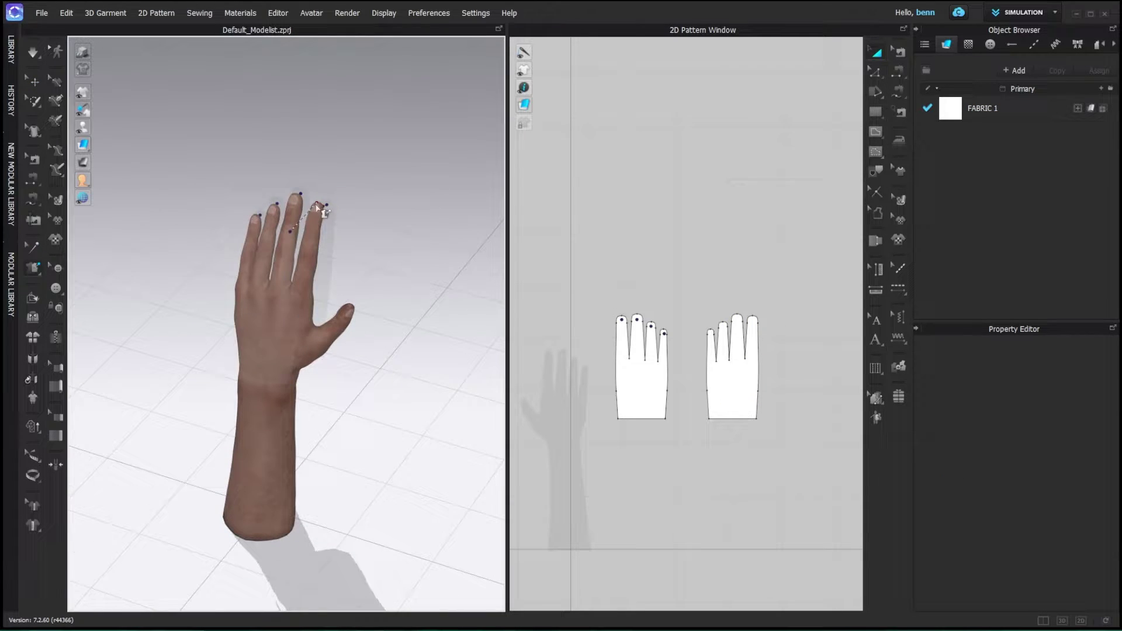
pyautogui.click(316, 207)
pyautogui.click(266, 221)
pyautogui.click(295, 199)
pyautogui.click(243, 224)
pyautogui.click(272, 208)
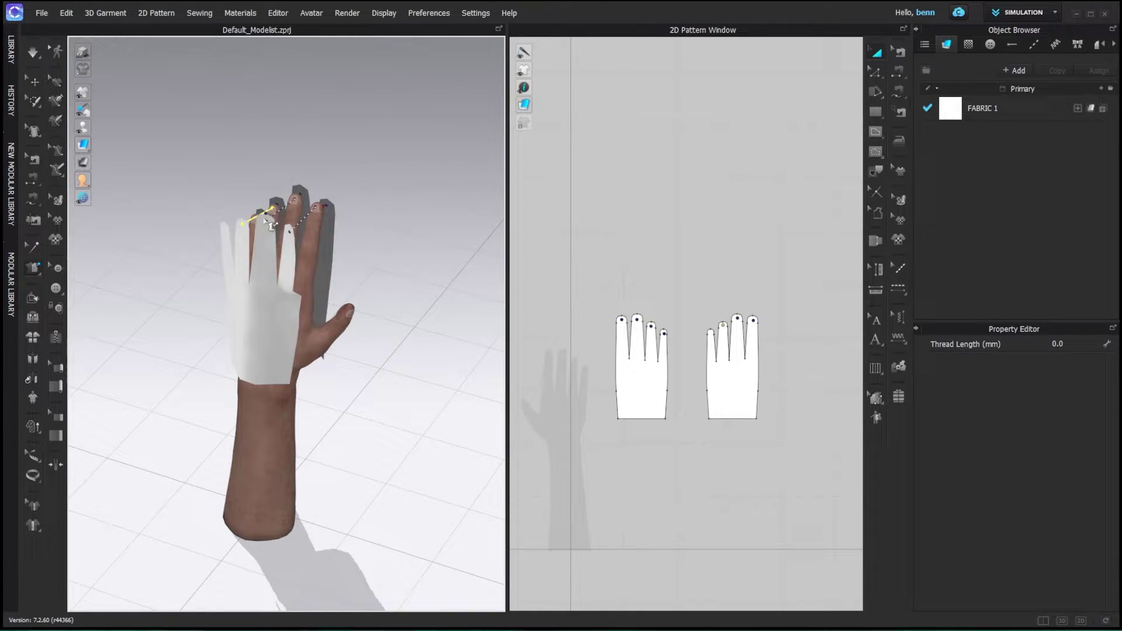
pyautogui.click(225, 228)
pyautogui.click(255, 220)
# Step: Run the simulation briefly to pull the tacked pieces onto the hand, and stop it
pyautogui.press('space')
pyautogui.moveTo(173, 167); pyautogui.dragTo(222, 244, button='right')
pyautogui.press('space')
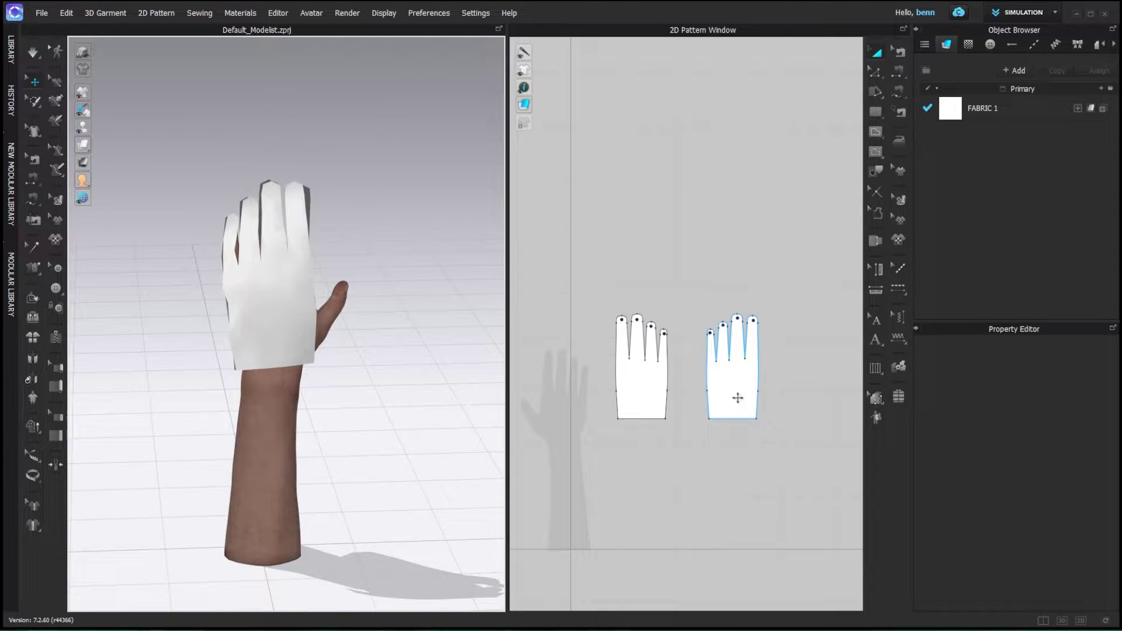
# Step: Duplicate FABRIC 1 as a tan fabric named Palm and rename the original fabric BackOfHand
pyautogui.scroll(3, 737, 398)
pyautogui.moveTo(667, 451); pyautogui.dragTo(664, 398, button='middle')
pyautogui.moveTo(724, 426); pyautogui.dragTo(721, 436, button='middle')
pyautogui.click(1026, 114)
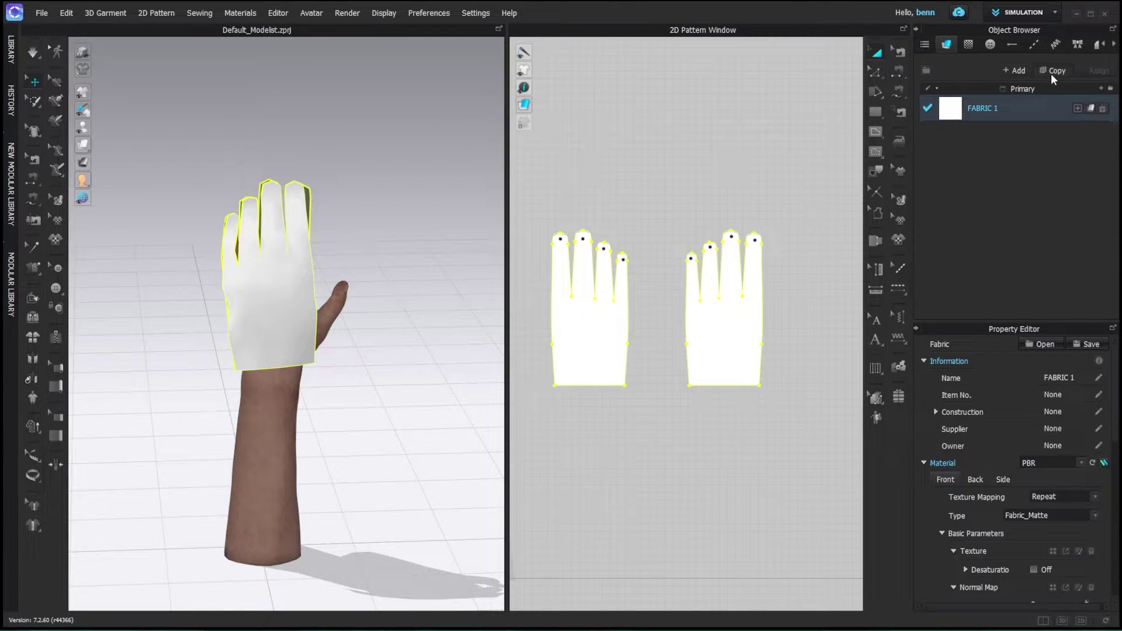
pyautogui.click(1052, 70)
pyautogui.scroll(-5, 1017, 467)
pyautogui.click(1091, 555)
pyautogui.click(321, 340)
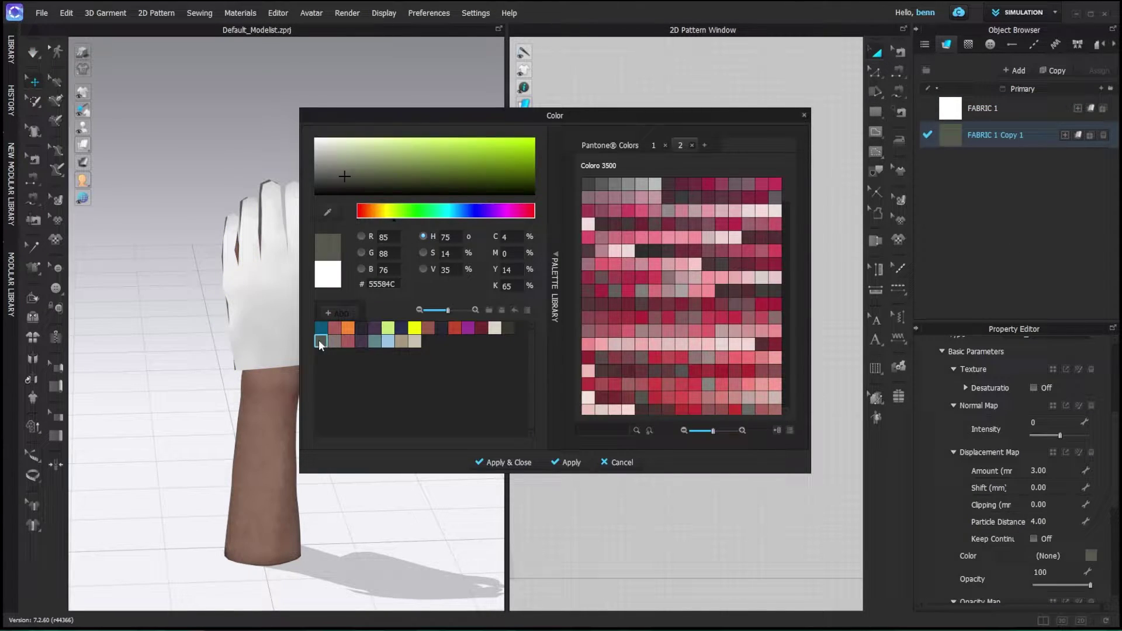
pyautogui.moveTo(389, 212); pyautogui.dragTo(372, 214)
pyautogui.moveTo(369, 149); pyautogui.dragTo(381, 153)
pyautogui.click(502, 462)
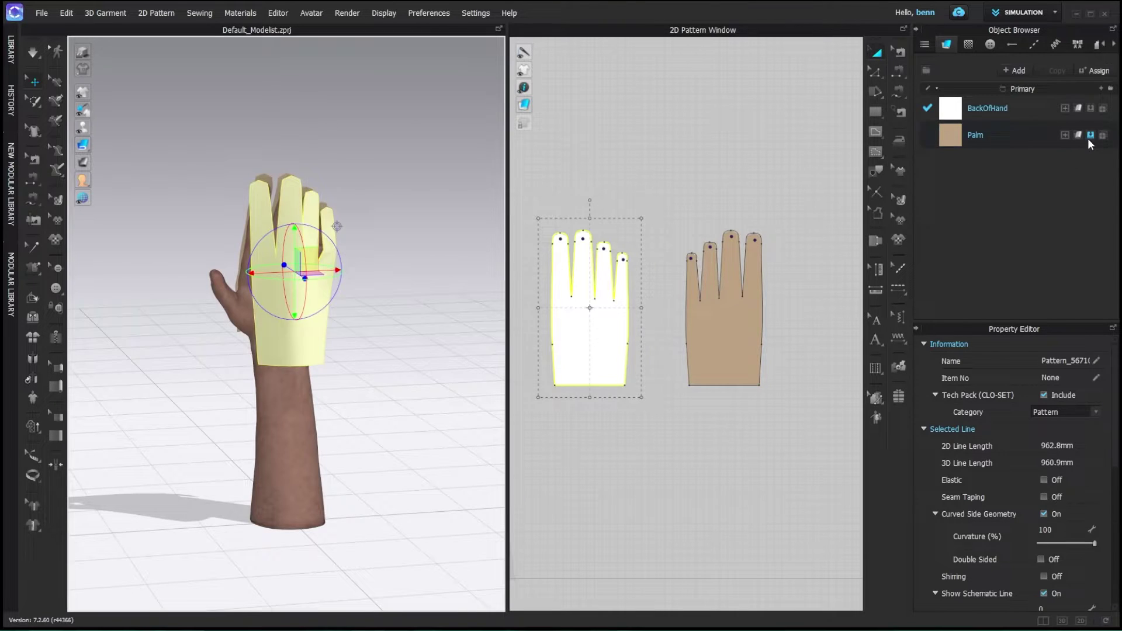
# Step: Assign the Palm fabric to the palm piece and BackOfHand to the back piece, and place the palm piece right of the back piece
pyautogui.moveTo(320, 183); pyautogui.dragTo(453, 185, button='right')
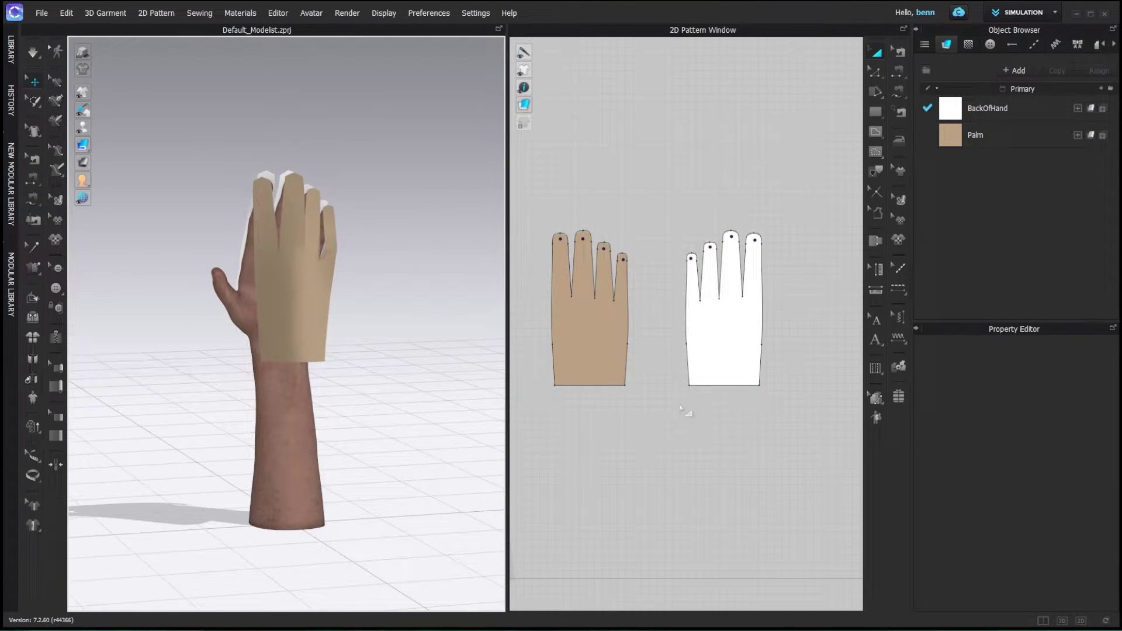
pyautogui.scroll(-2, 643, 391)
pyautogui.moveTo(574, 346); pyautogui.dragTo(528, 331, button='middle')
pyautogui.moveTo(528, 330); pyautogui.dragTo(705, 331)
pyautogui.click(386, 259)
pyautogui.moveTo(386, 260); pyautogui.dragTo(351, 260, button='right')
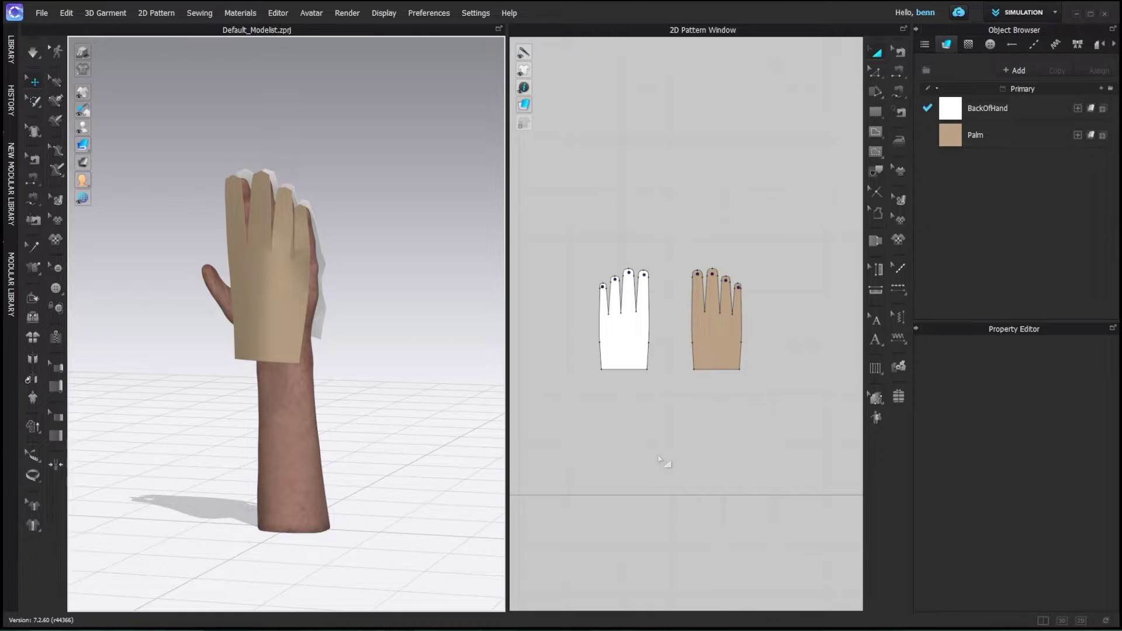
# Step: Add horizontally aligned points on both side edges of each hand piece, about 36 mm above the existing side points
pyautogui.scroll(6, 626, 321)
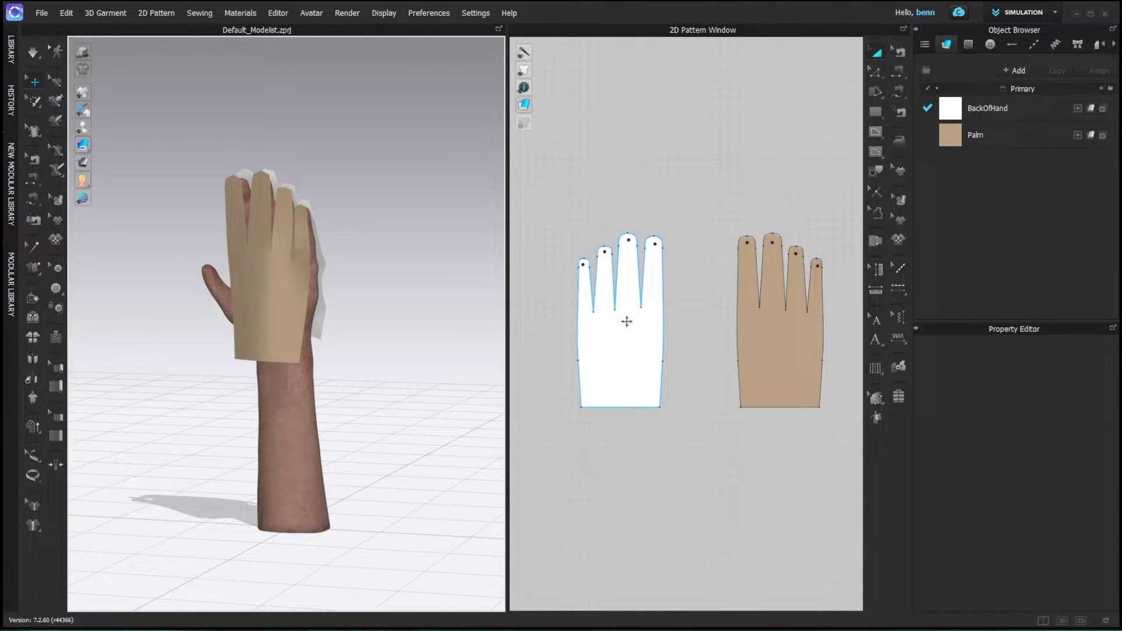
pyautogui.moveTo(675, 313); pyautogui.dragTo(615, 326, button='right')
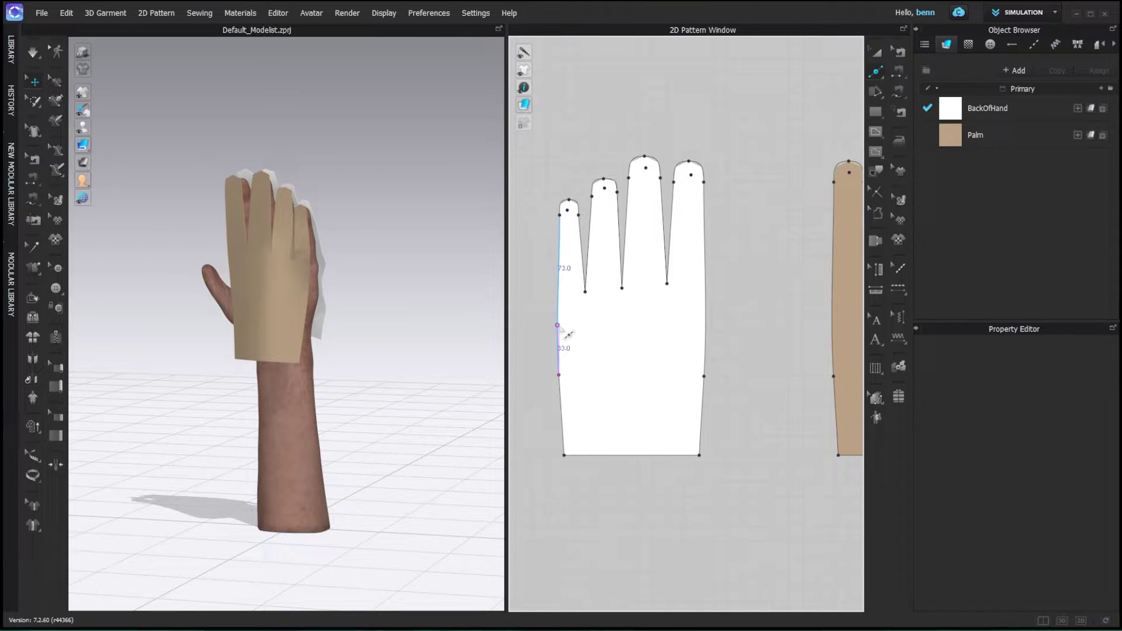
pyautogui.click(569, 332)
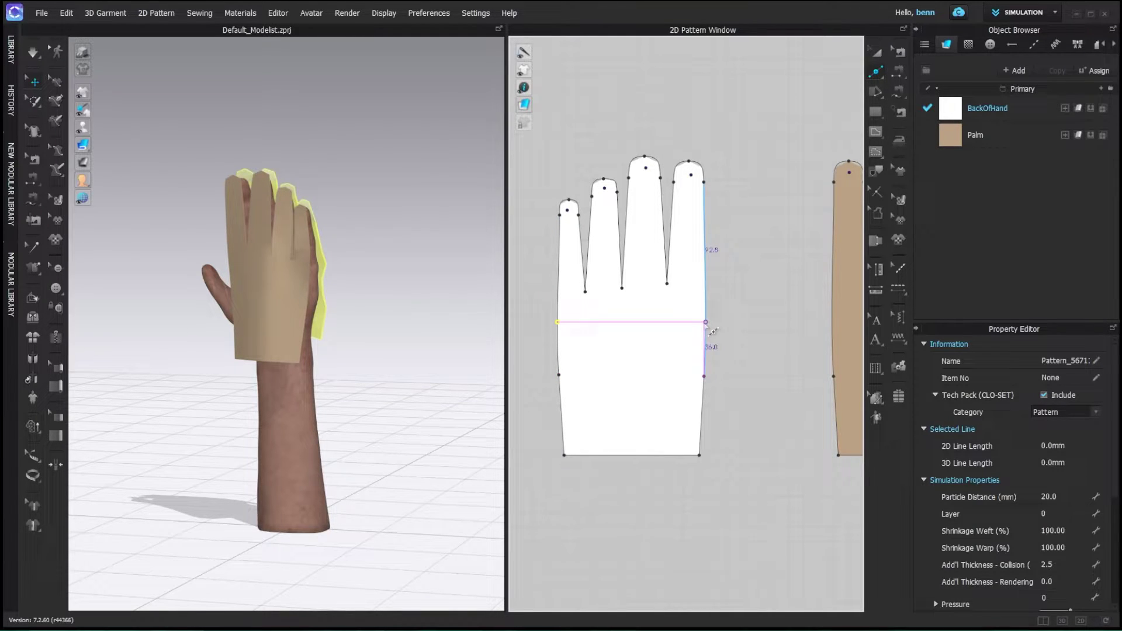
pyautogui.scroll(-3, 776, 323)
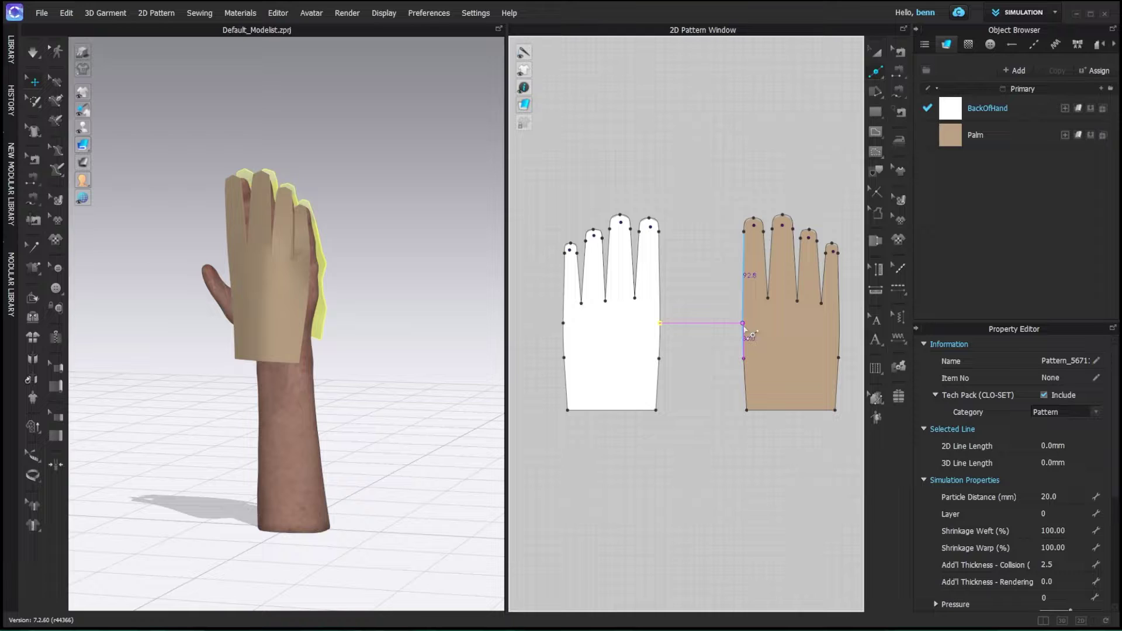
pyautogui.click(830, 335)
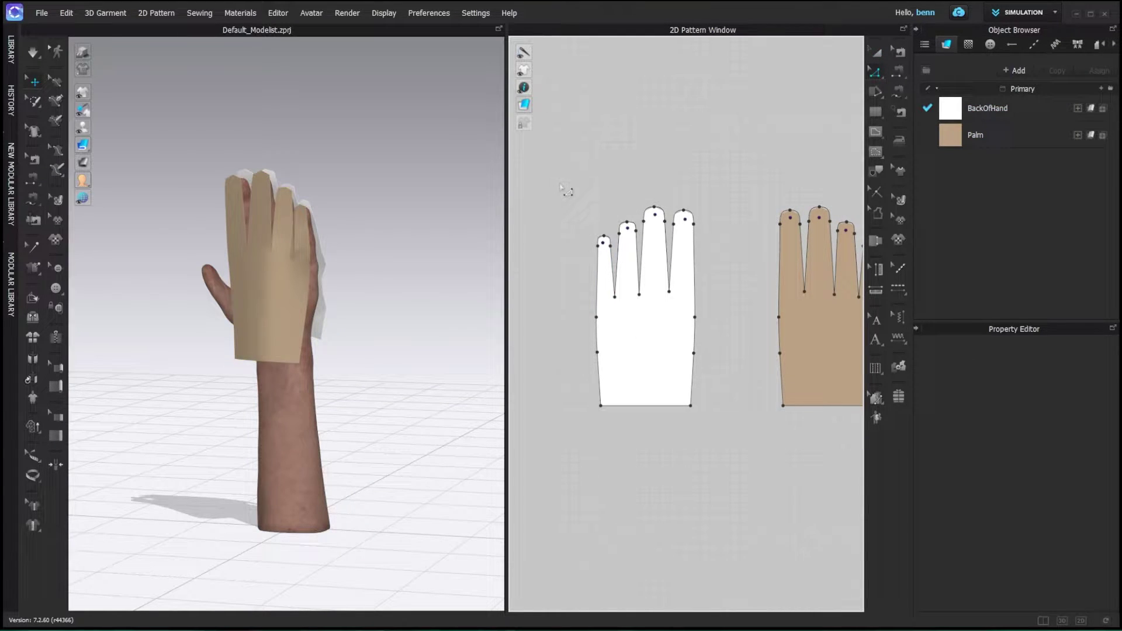
# Step: Measure the back piece's finger outline between the new side points and create a 696.4 by 6 mm rectangle as the side strip
pyautogui.moveTo(729, 320); pyautogui.dragTo(728, 319)
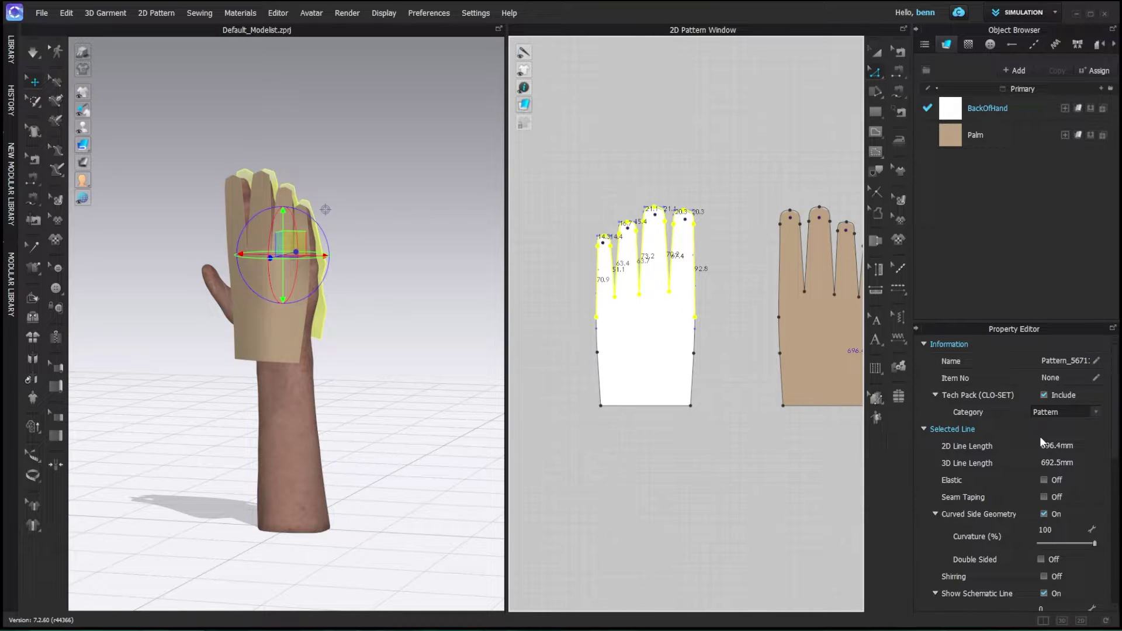
pyautogui.scroll(-3, 728, 384)
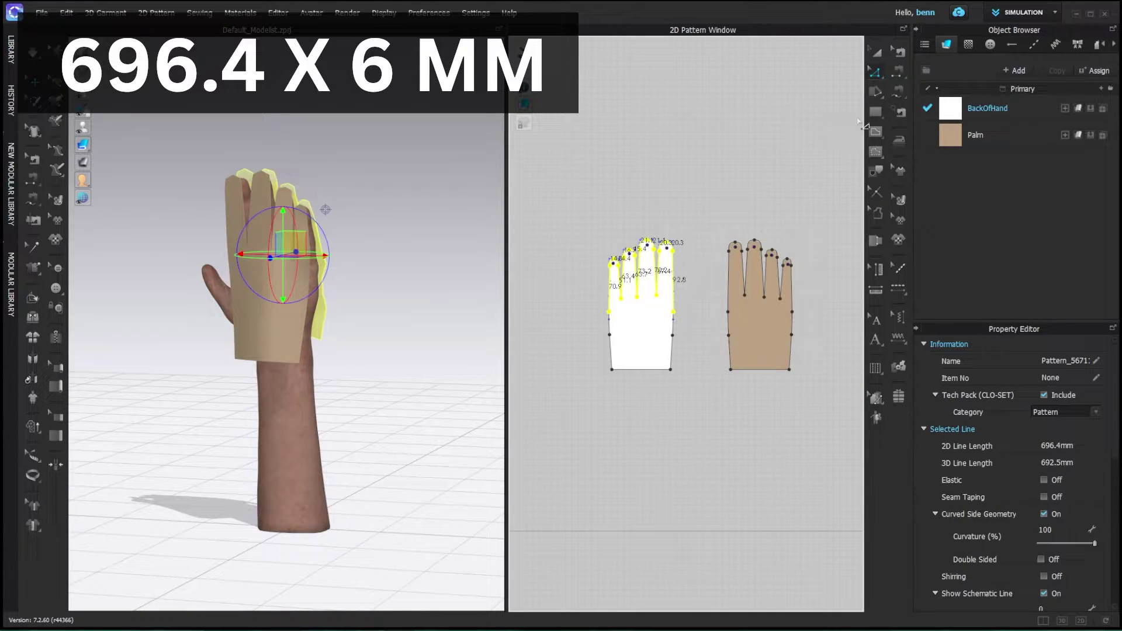
pyautogui.click(571, 458)
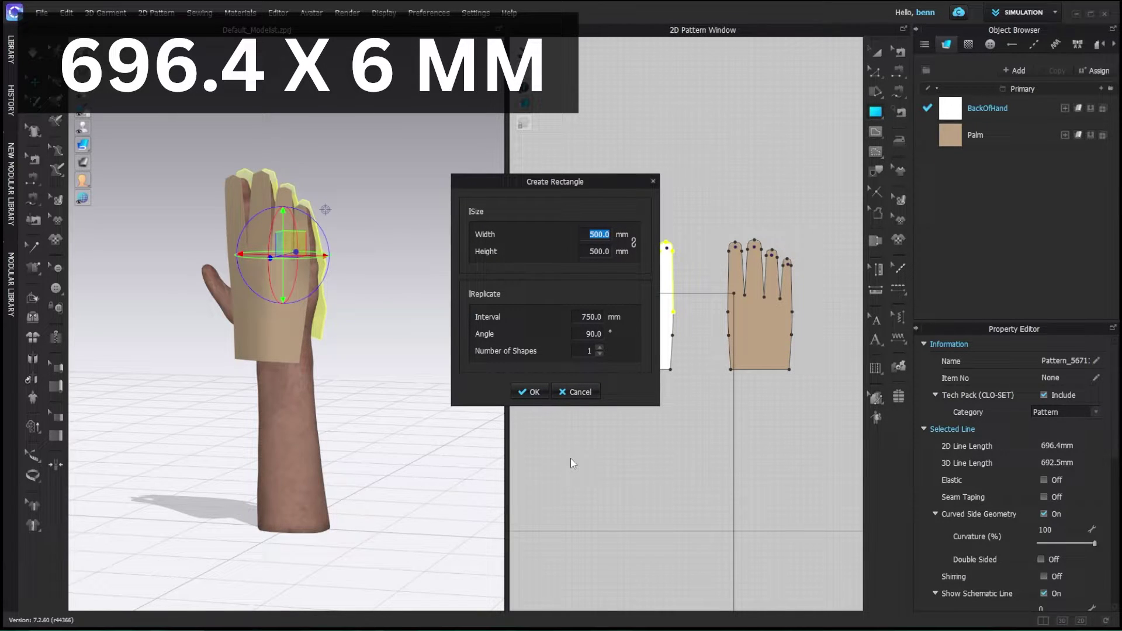
pyautogui.write('696.4')
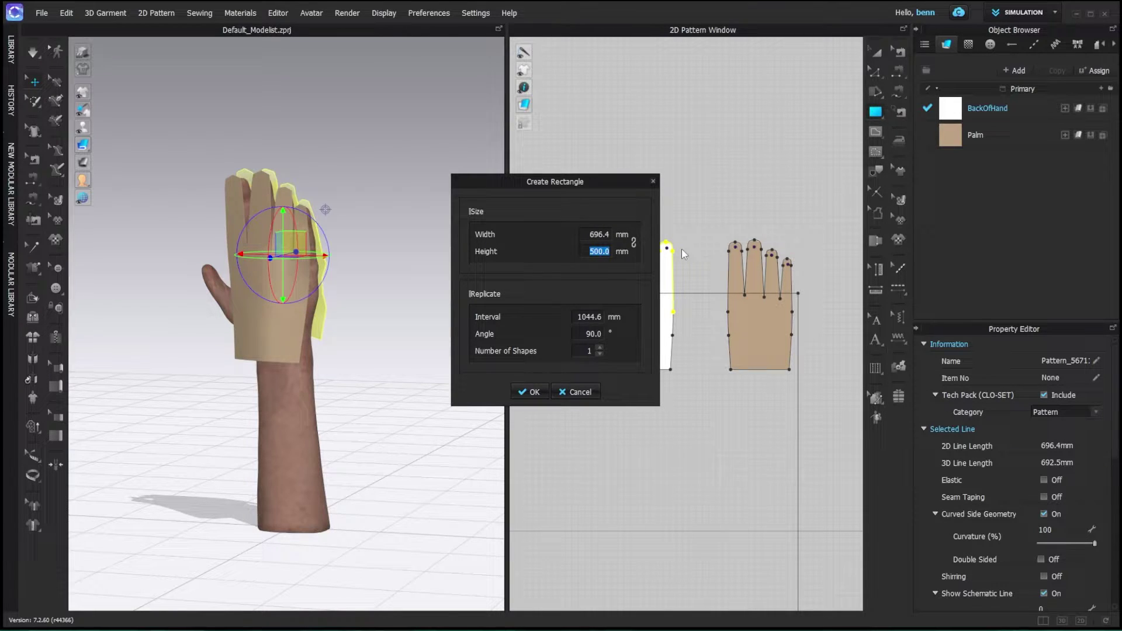
pyautogui.write('6')
pyautogui.press('Return')
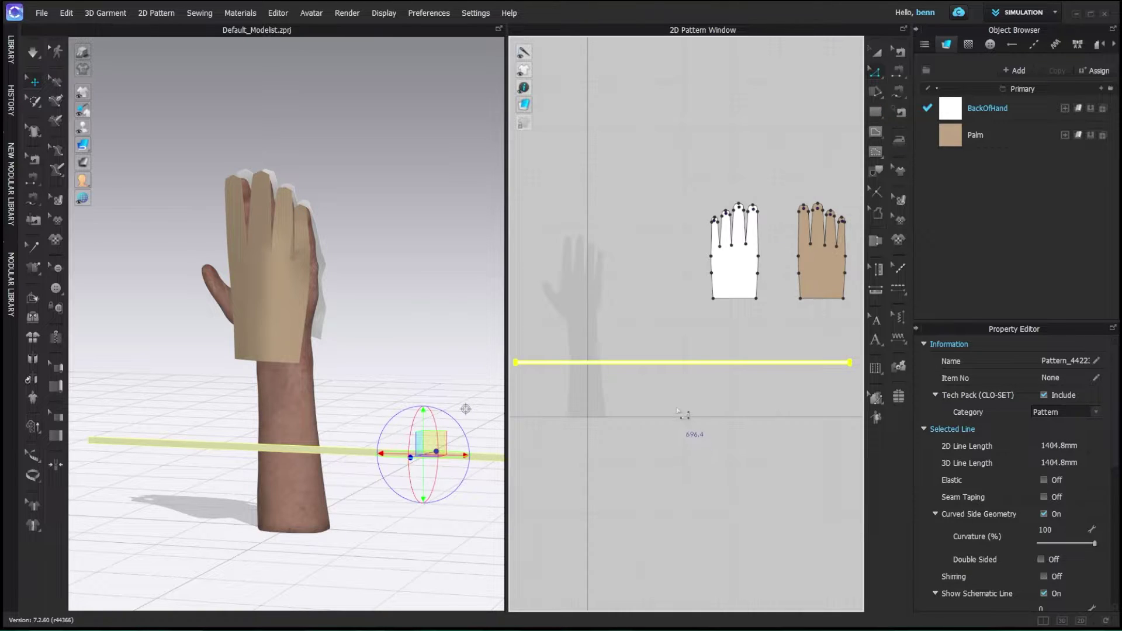
# Step: Split the strip's long edge at 40 mm from its left end
pyautogui.press('z')
pyautogui.moveTo(659, 406); pyautogui.dragTo(731, 359, button='middle')
pyautogui.scroll(5, 590, 324)
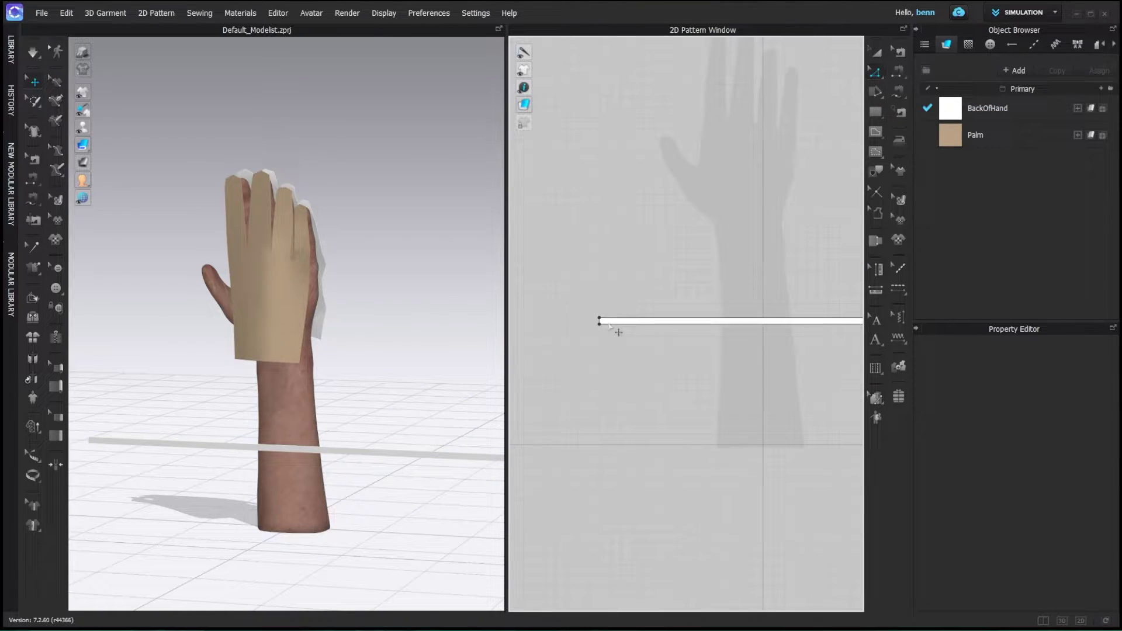
pyautogui.scroll(1, 611, 325)
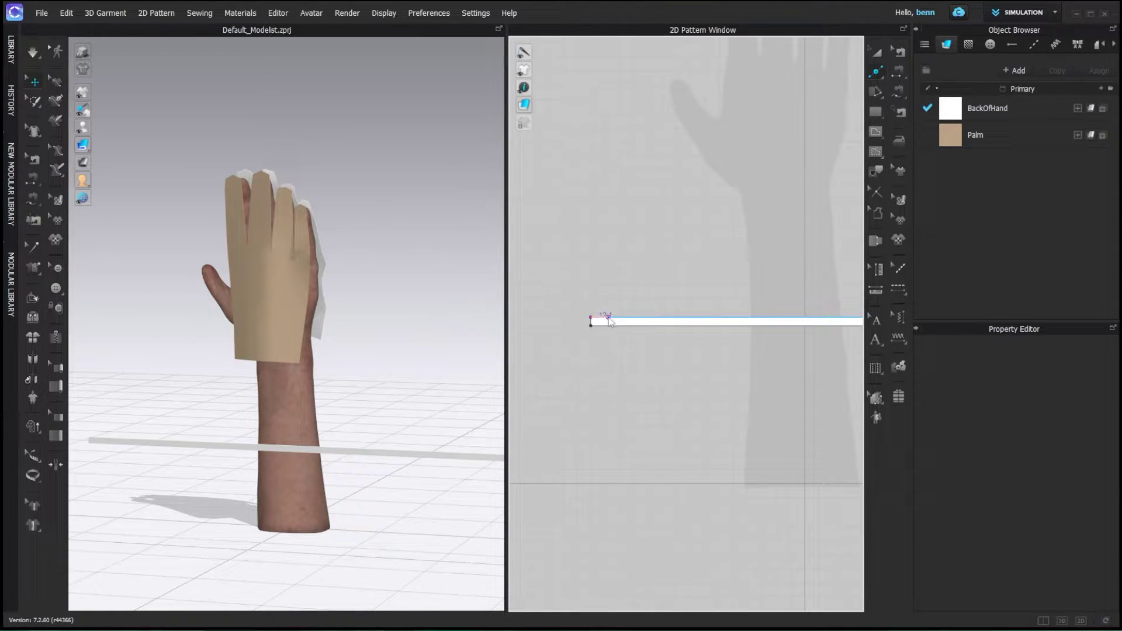
pyautogui.click(609, 321)
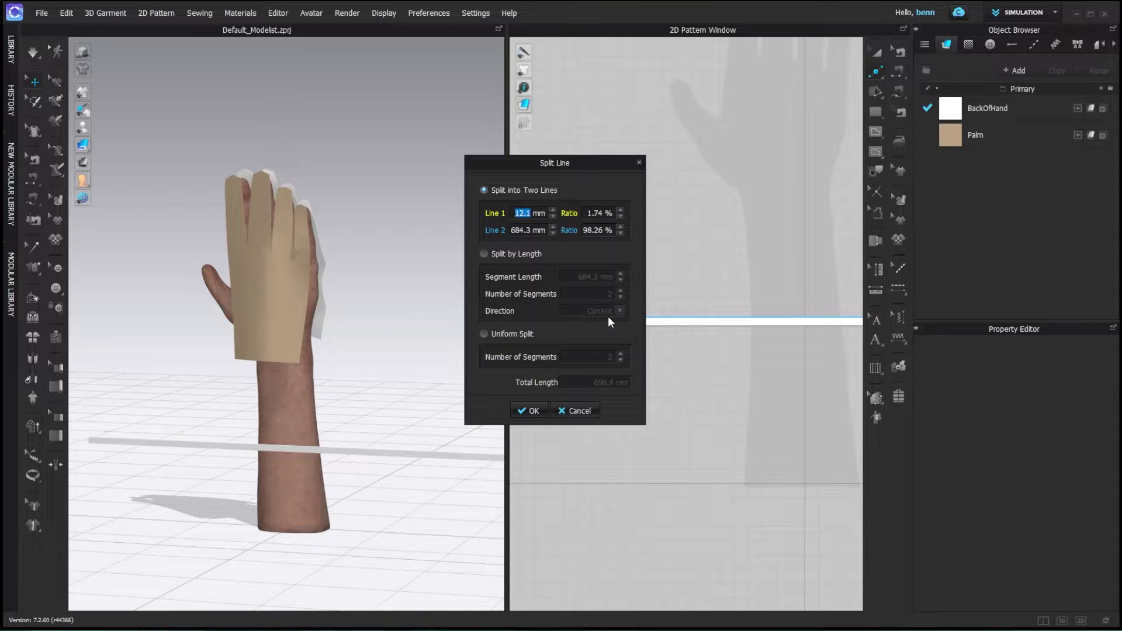
pyautogui.write('40')
pyautogui.press('Return')
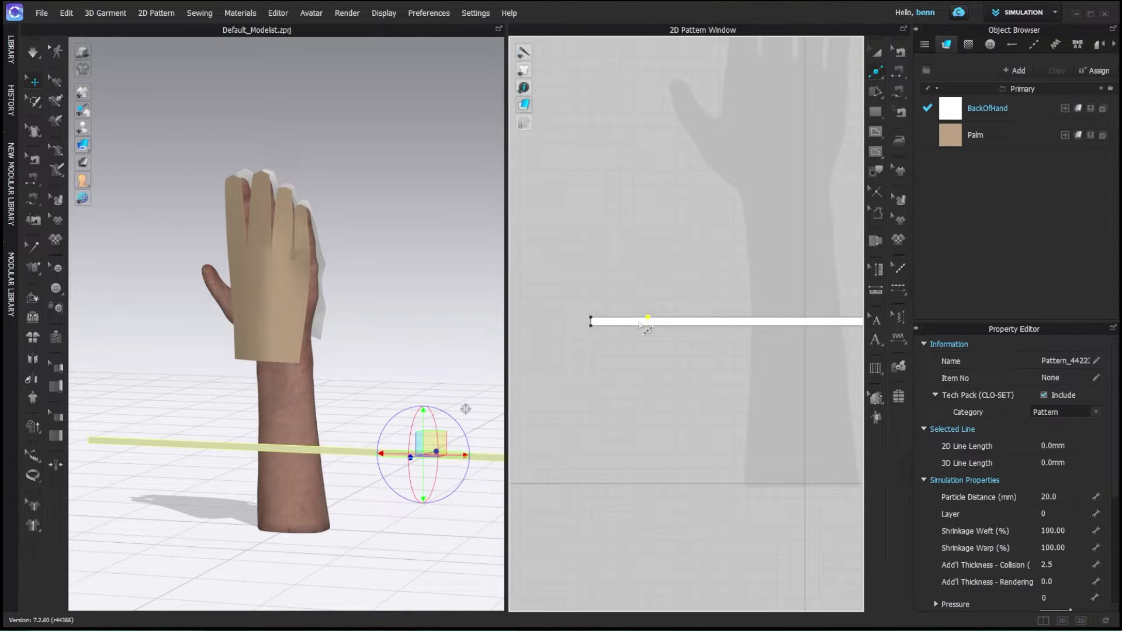
# Step: Split the strip's long edge at 40 mm from its right end
pyautogui.scroll(-4, 769, 321)
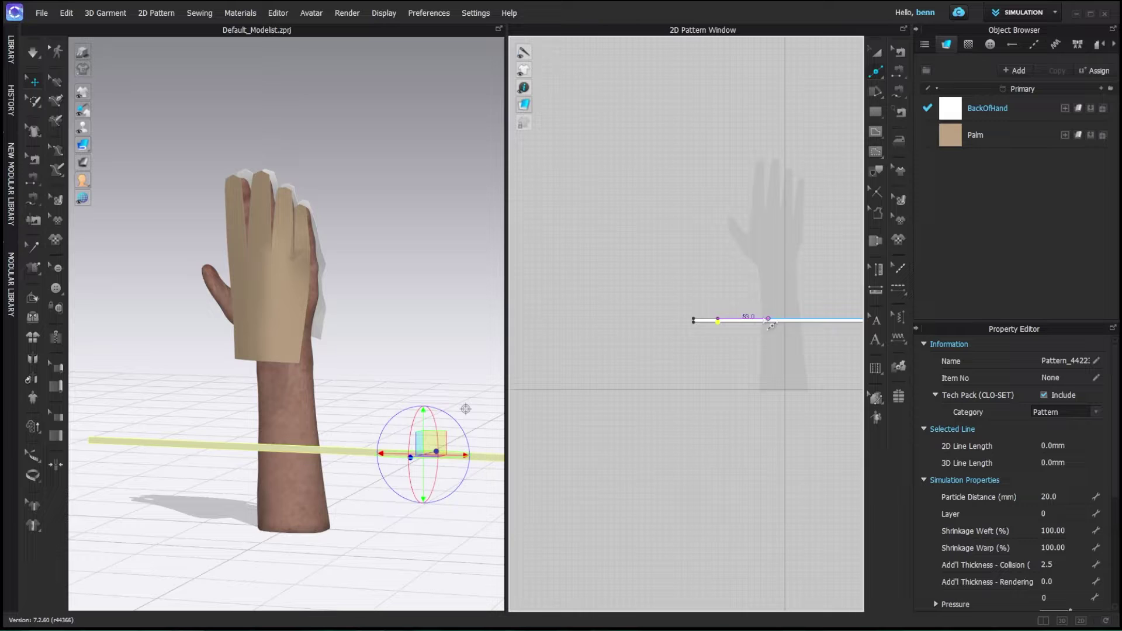
pyautogui.moveTo(778, 330); pyautogui.dragTo(572, 337, button='middle')
pyautogui.moveTo(759, 336); pyautogui.dragTo(546, 346, button='middle')
pyautogui.scroll(3, 668, 350)
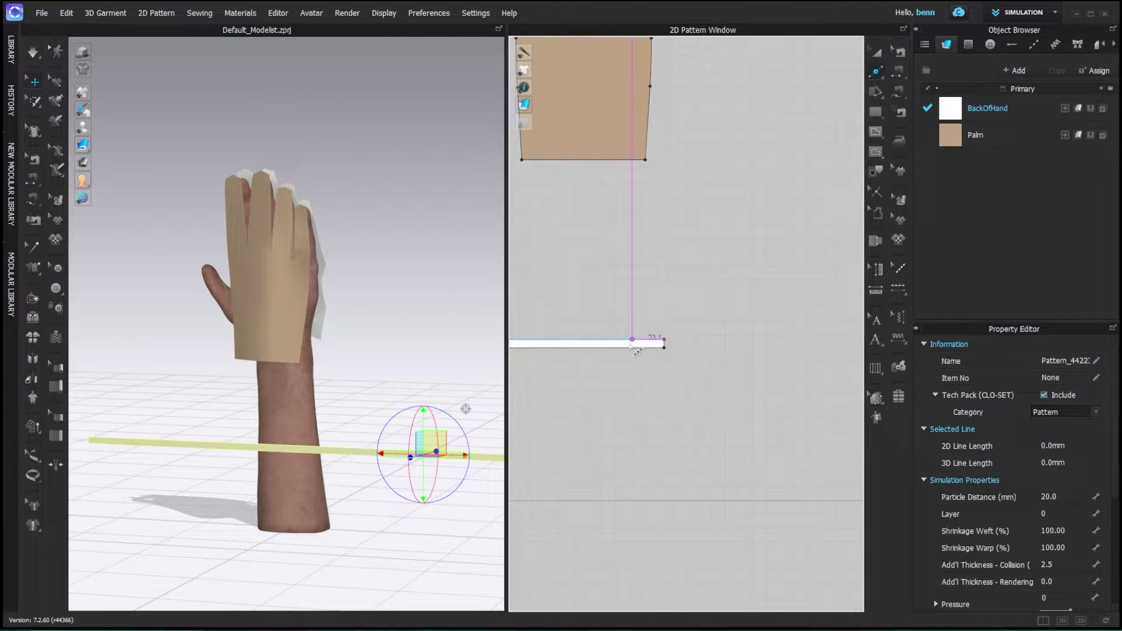
pyautogui.rightClick(626, 339)
pyautogui.write('40')
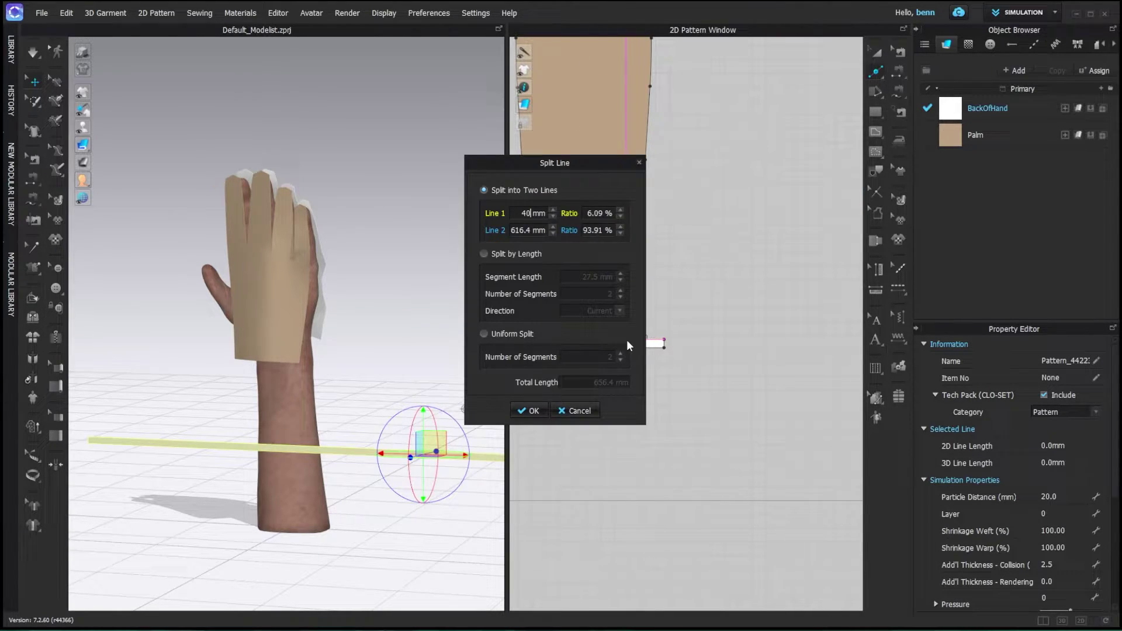
pyautogui.press('Return')
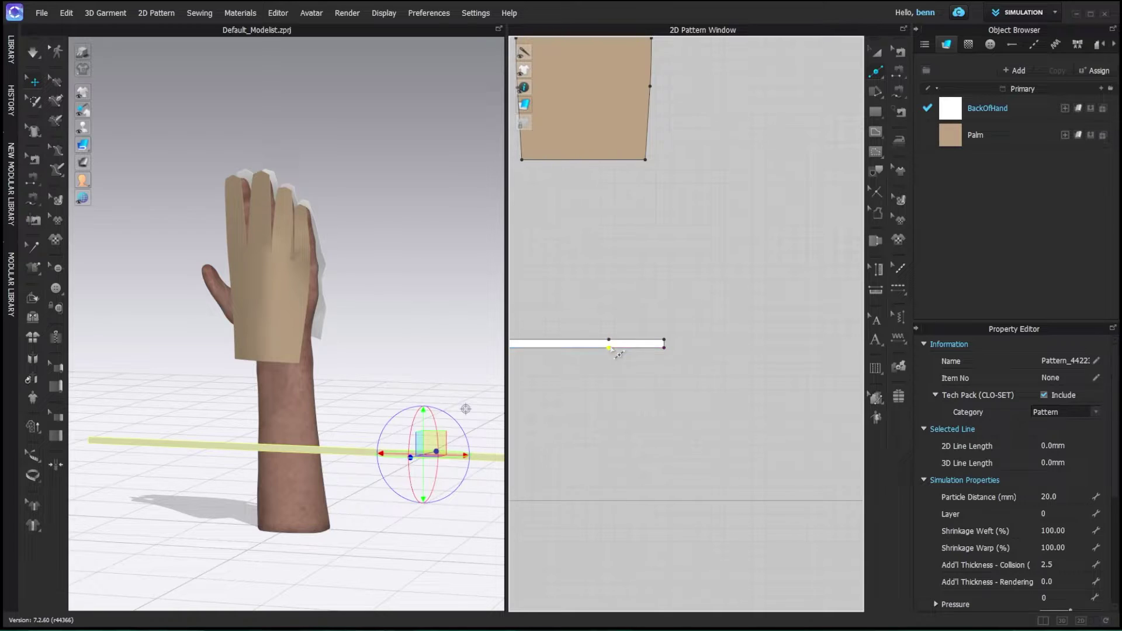
# Step: Taper the strip's right end to a point by adding a midpoint on the short edge and deleting both corner points
pyautogui.scroll(2, 670, 352)
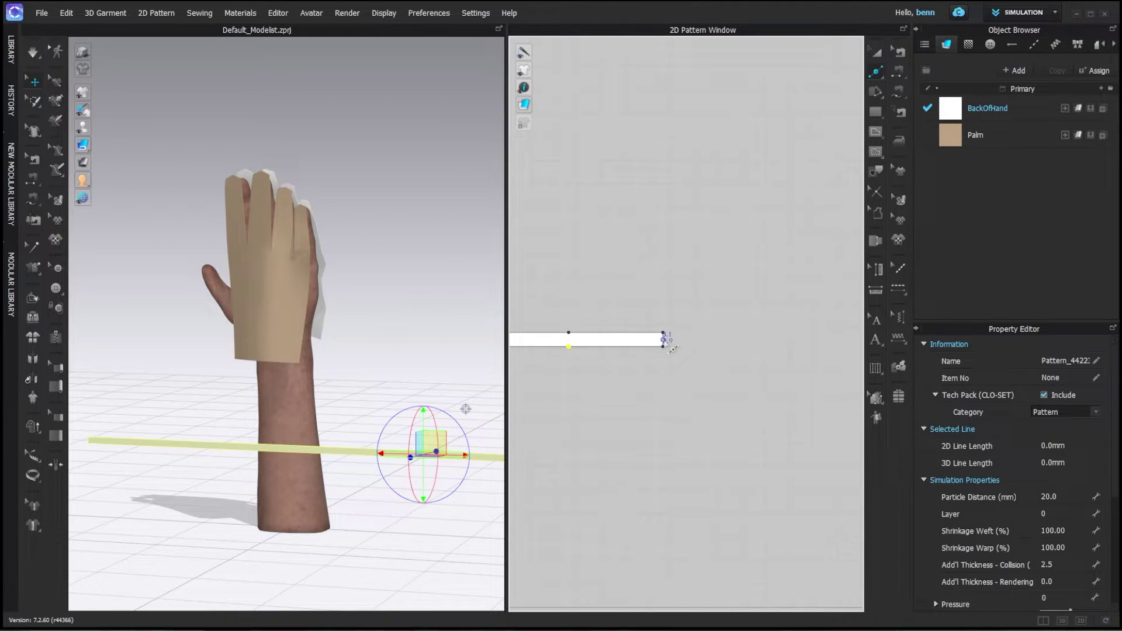
pyautogui.scroll(3, 663, 340)
pyautogui.press('z')
pyautogui.click(674, 355)
pyautogui.press('Delete')
pyautogui.click(674, 318)
pyautogui.press('Delete')
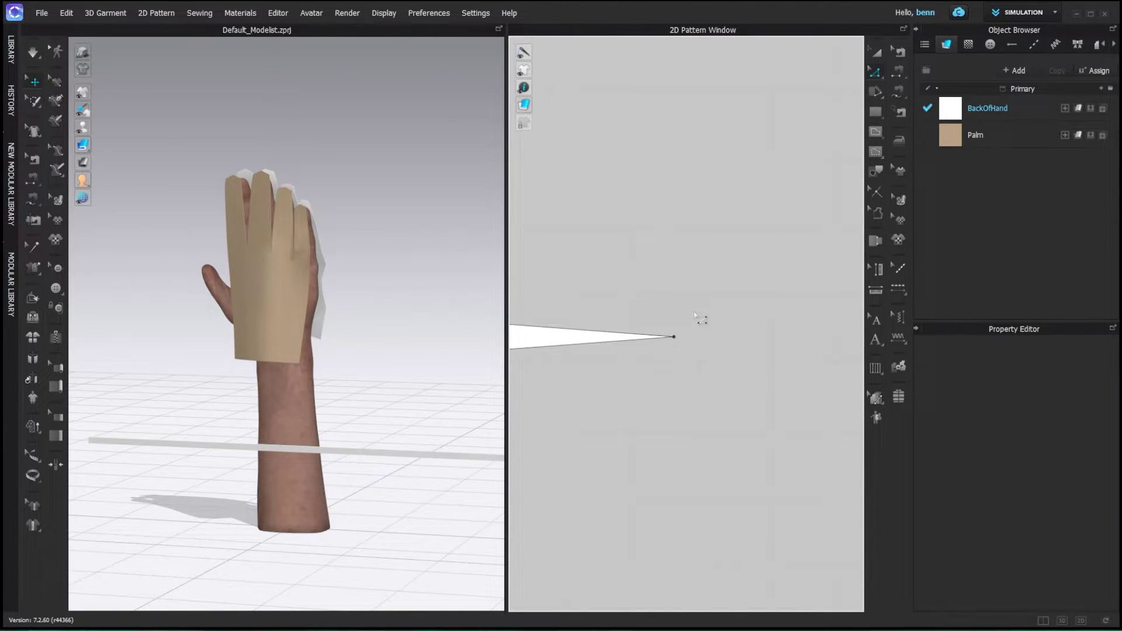
# Step: Taper the strip's left end to a point with a midpoint 3 mm along the short edge, deleting both corner points
pyautogui.scroll(-3, 699, 318)
pyautogui.moveTo(551, 359); pyautogui.dragTo(815, 306, button='middle')
pyautogui.scroll(-4, 705, 343)
pyautogui.scroll(7, 626, 295)
pyautogui.press('x')
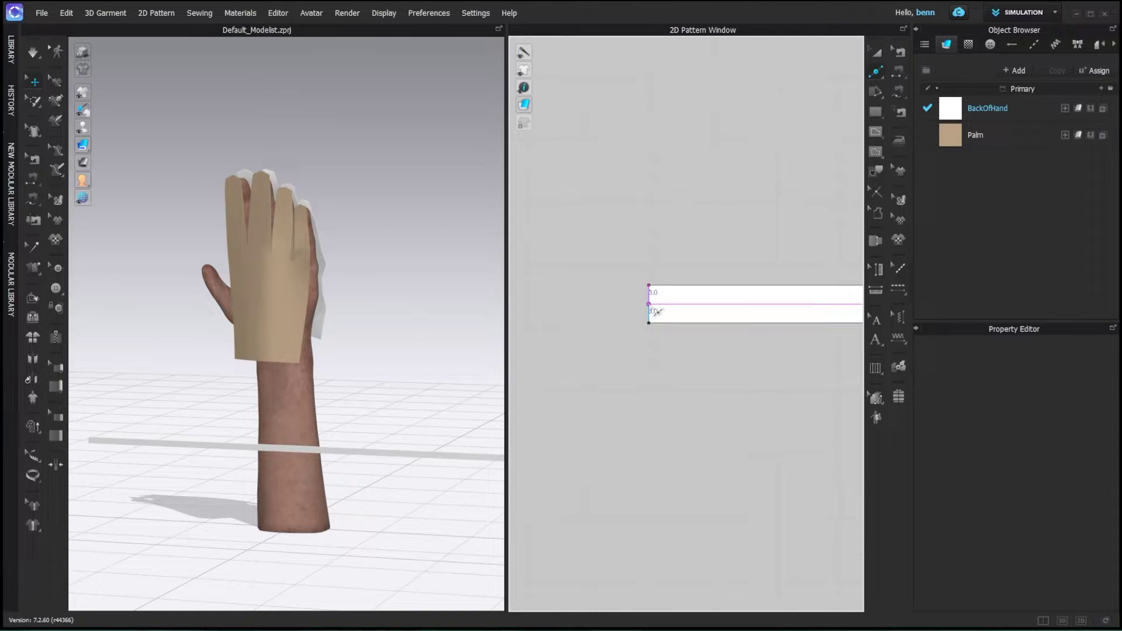
pyautogui.click(649, 304)
pyautogui.press('z')
pyautogui.click(649, 285)
pyautogui.press('Delete')
pyautogui.click(649, 323)
pyautogui.press('Delete')
pyautogui.scroll(-4, 649, 324)
pyautogui.moveTo(711, 358); pyautogui.dragTo(648, 371, button='middle')
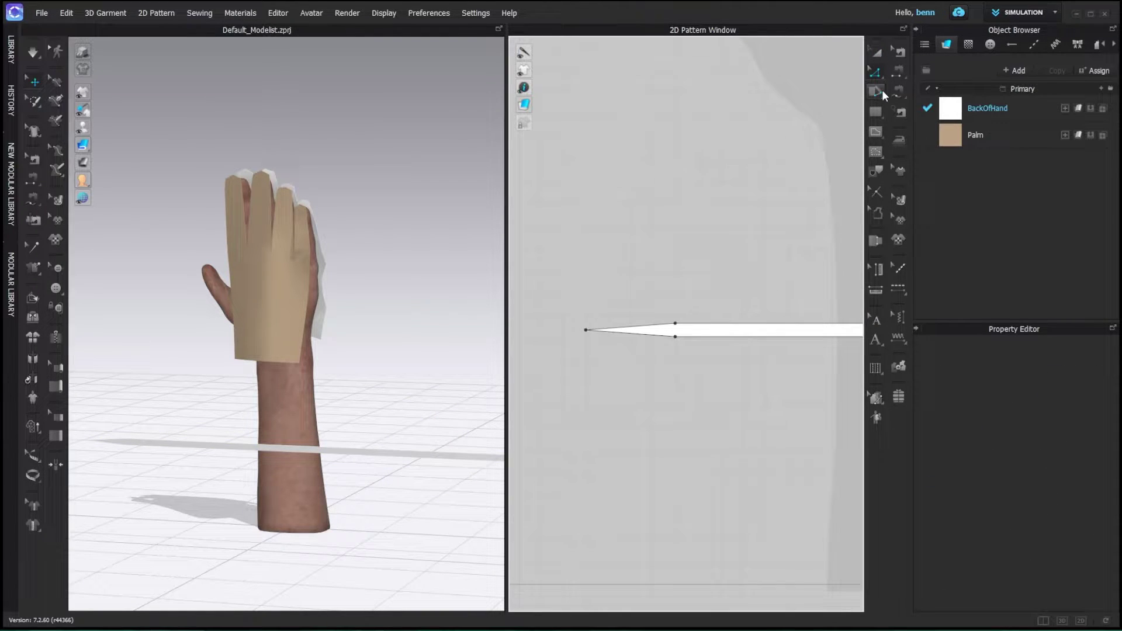
# Step: Smooth the upper and lower corner points where the strip's left taper begins into gentle curves
pyautogui.click(876, 74)
pyautogui.click(929, 99)
pyautogui.moveTo(685, 376); pyautogui.dragTo(701, 420)
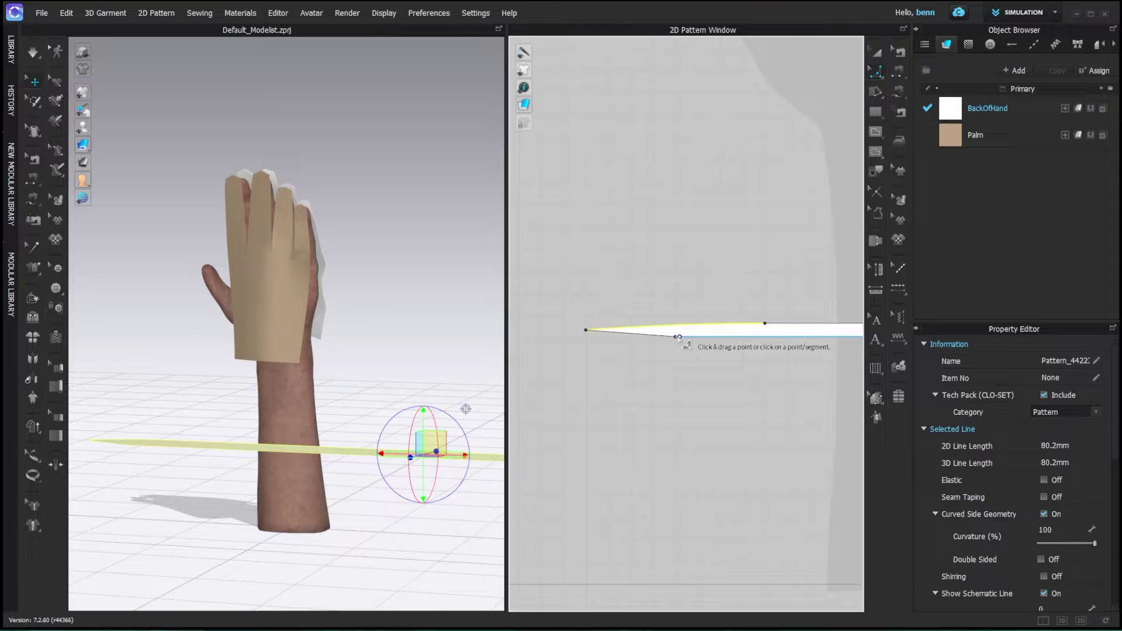
pyautogui.moveTo(676, 337); pyautogui.dragTo(678, 305)
# Step: Free-sew the strip's upper edge, tip to tip, around the back-of-hand finger outline from one side point to the other
pyautogui.scroll(-5, 678, 304)
pyautogui.moveTo(678, 350); pyautogui.dragTo(526, 350, button='middle')
pyautogui.scroll(4, 570, 298)
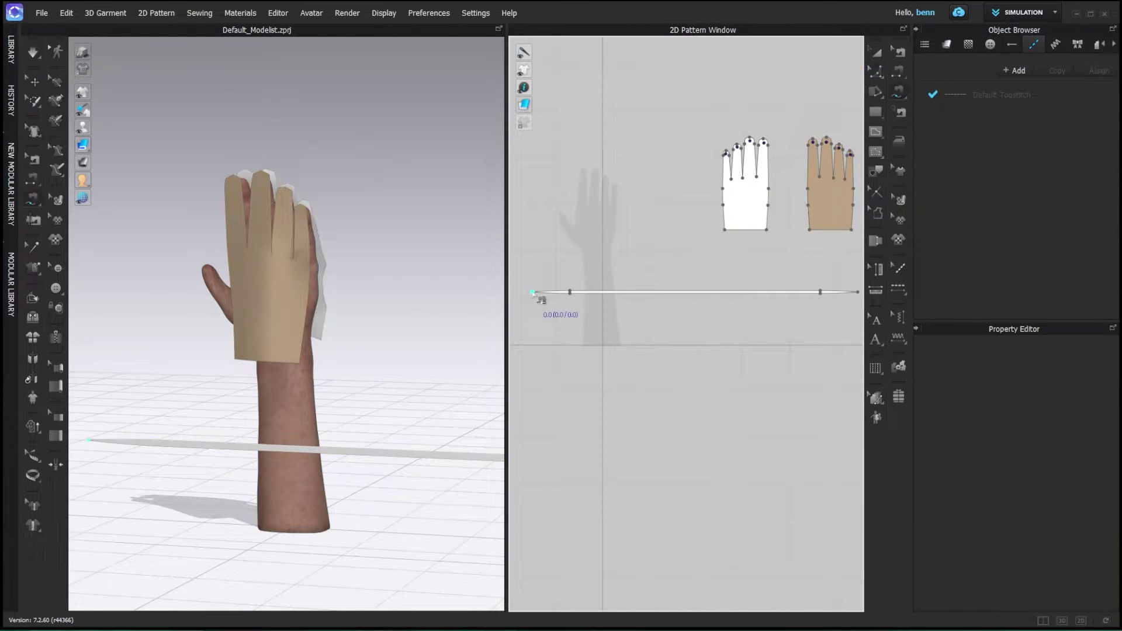
pyautogui.moveTo(689, 292); pyautogui.dragTo(556, 294, button='middle')
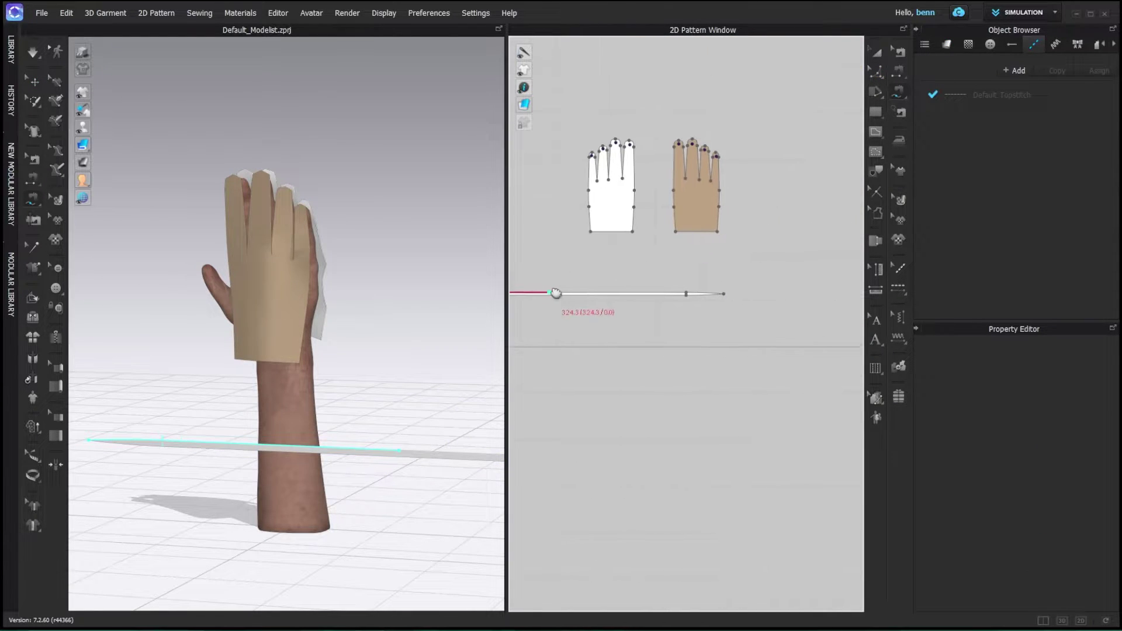
pyautogui.click(725, 295)
pyautogui.click(589, 191)
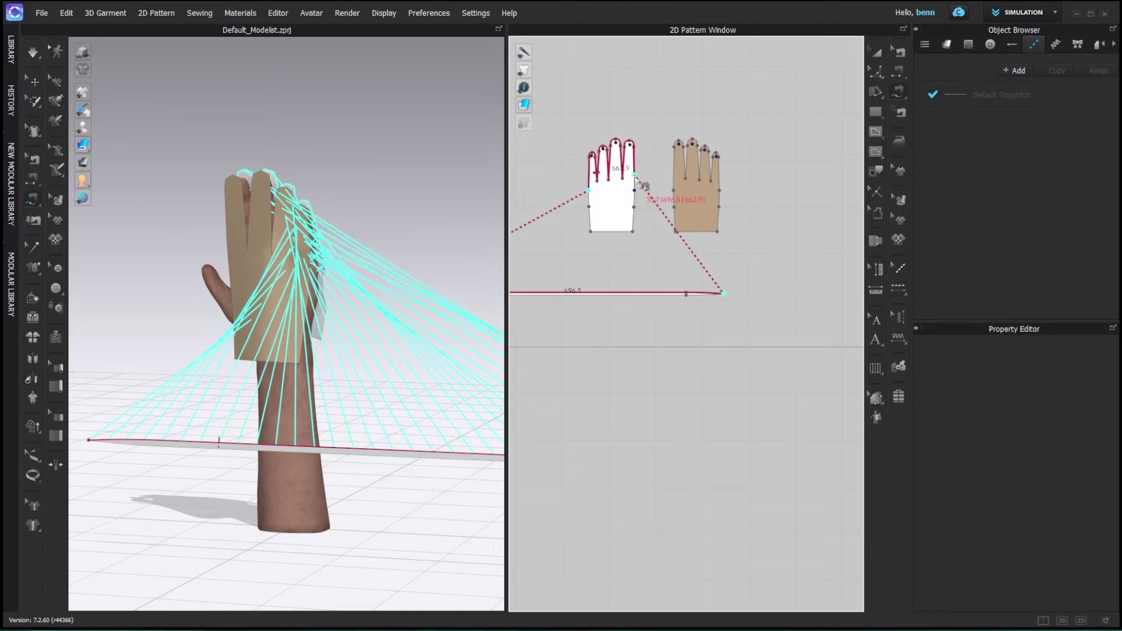
pyautogui.click(635, 191)
pyautogui.moveTo(670, 286); pyautogui.dragTo(747, 250, button='middle')
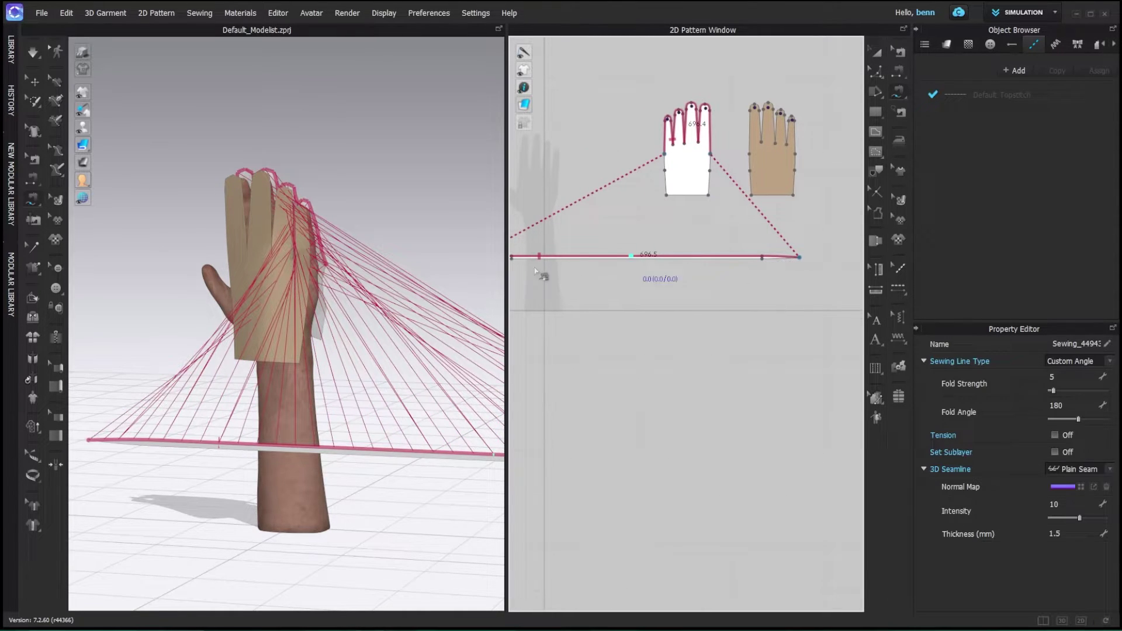
pyautogui.scroll(-3, 328, 408)
# Step: Superimpose the strip in 3D onto its sewn outline on the back-of-hand piece
pyautogui.press('q')
pyautogui.click(338, 415)
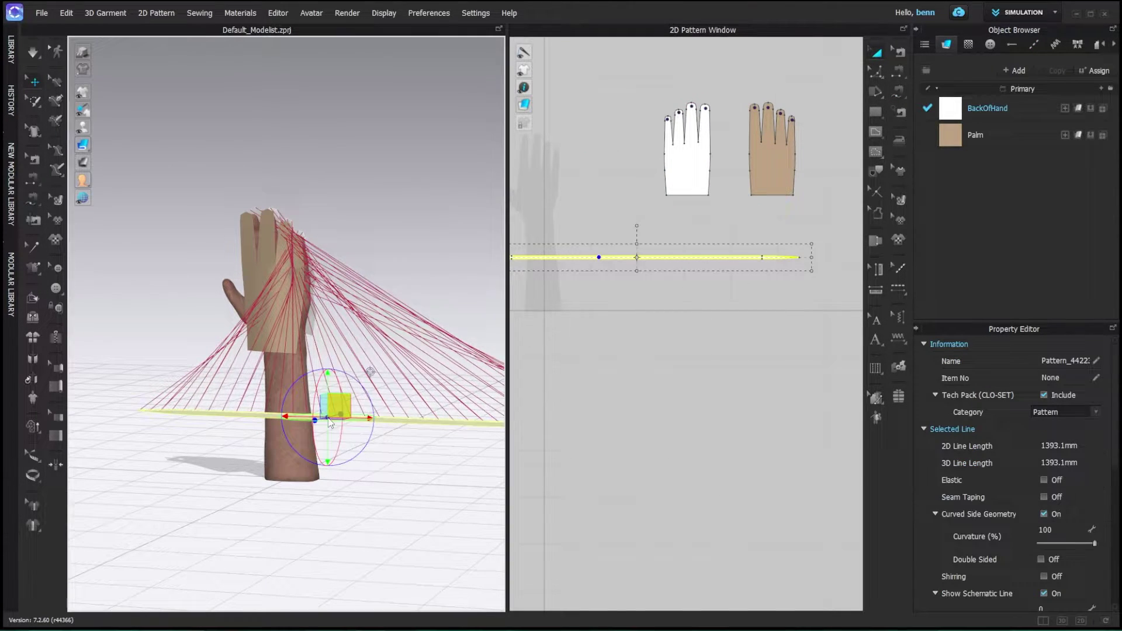
pyautogui.rightClick(328, 416)
pyautogui.click(436, 352)
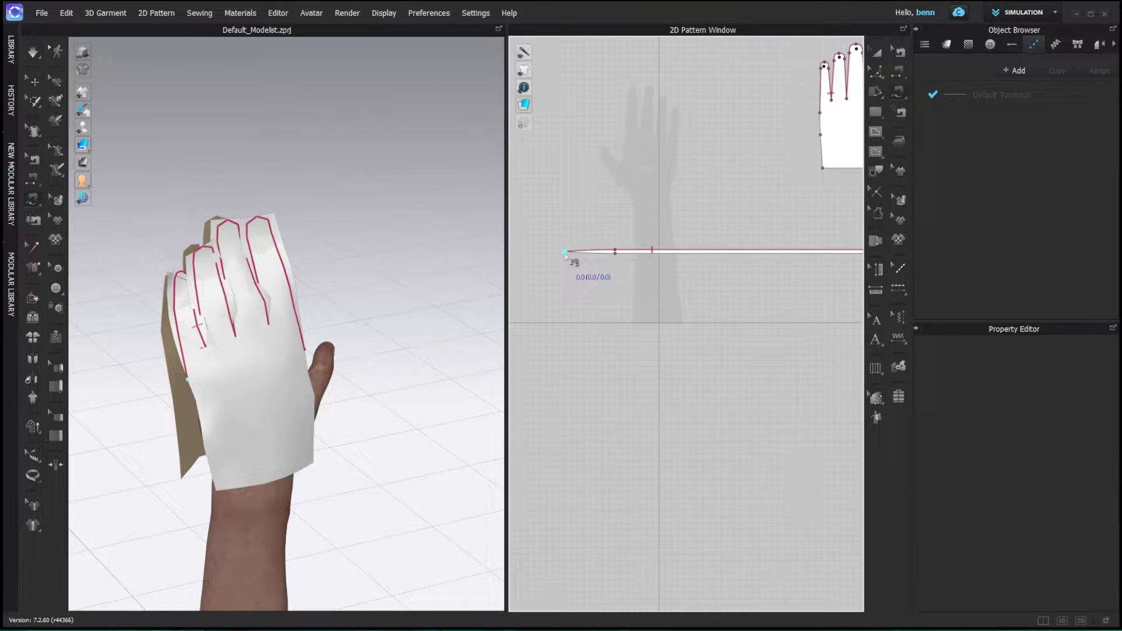
# Step: Free-sew the strip's lower edge, tip to tip, around the palm's finger outline from the little-finger side point to the opposite one
pyautogui.scroll(-3, 582, 257)
pyautogui.scroll(5, 746, 260)
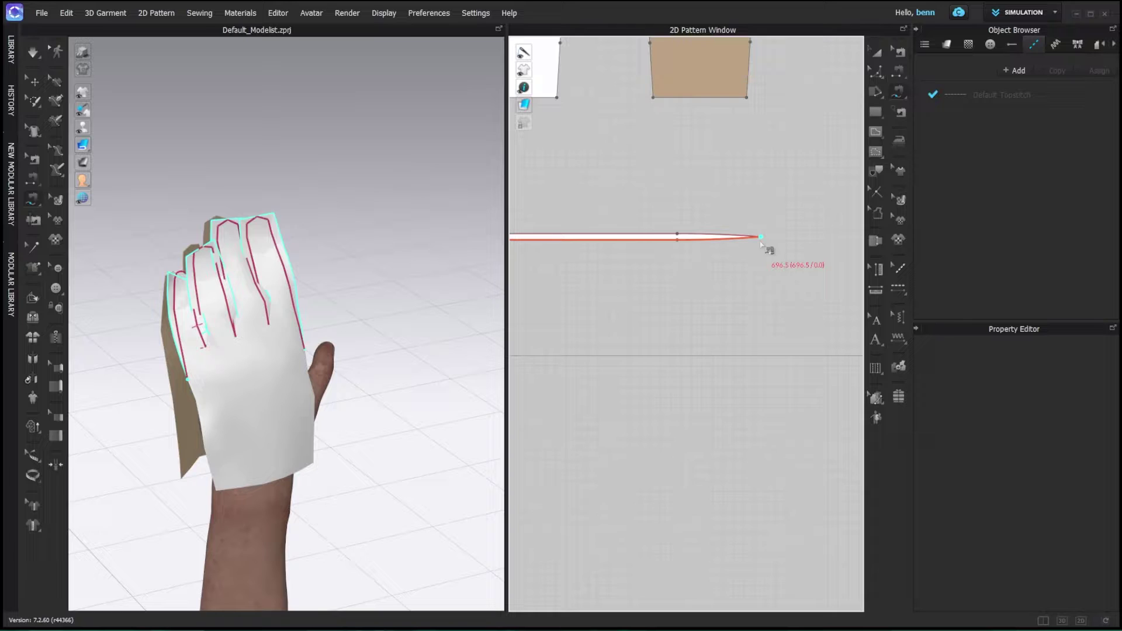
pyautogui.click(759, 238)
pyautogui.scroll(-3, 756, 227)
pyautogui.moveTo(780, 146); pyautogui.dragTo(752, 249, button='middle')
pyautogui.scroll(5, 711, 205)
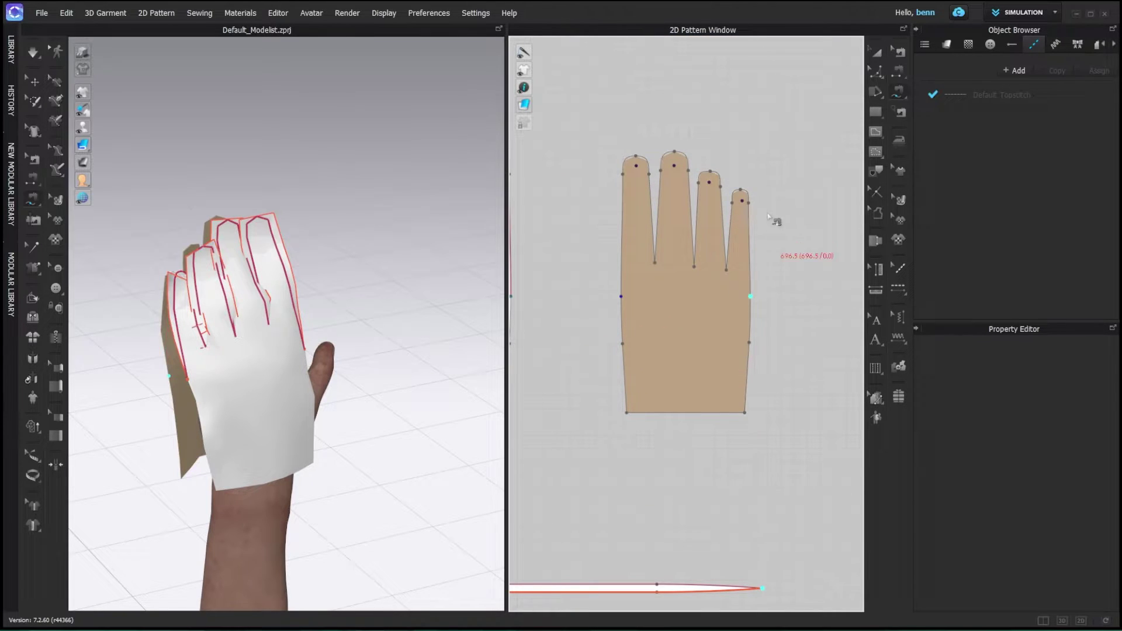
pyautogui.click(621, 296)
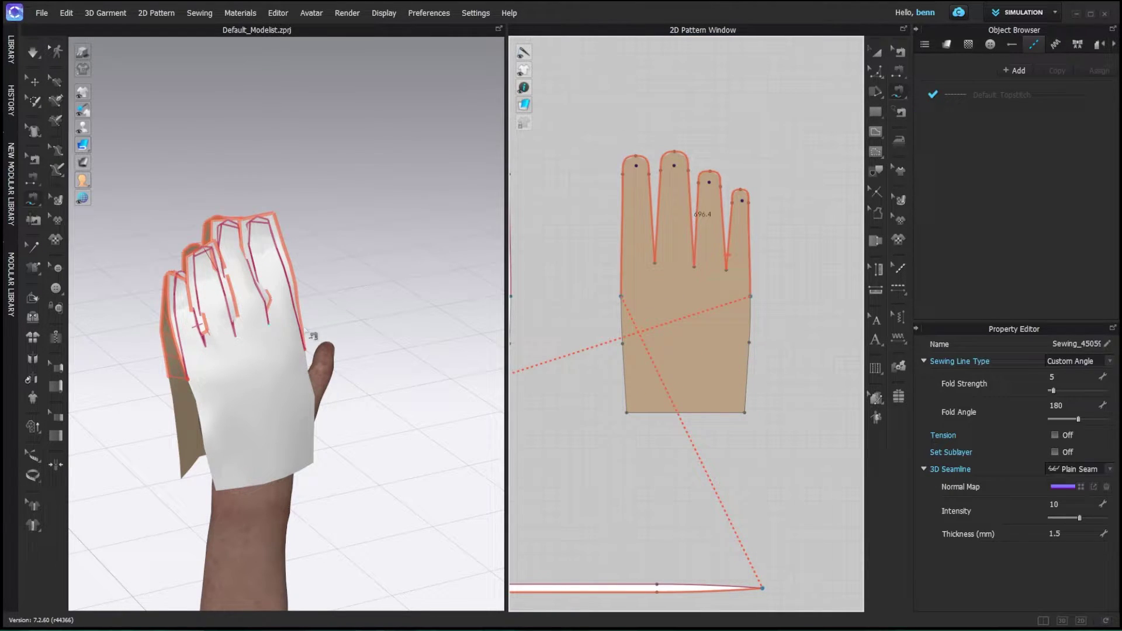
# Step: Apply Superimpose (Under) to the strip and simulate the sewn glove on the hand
pyautogui.press('a')
pyautogui.scroll(-1, 613, 526)
pyautogui.click(597, 576)
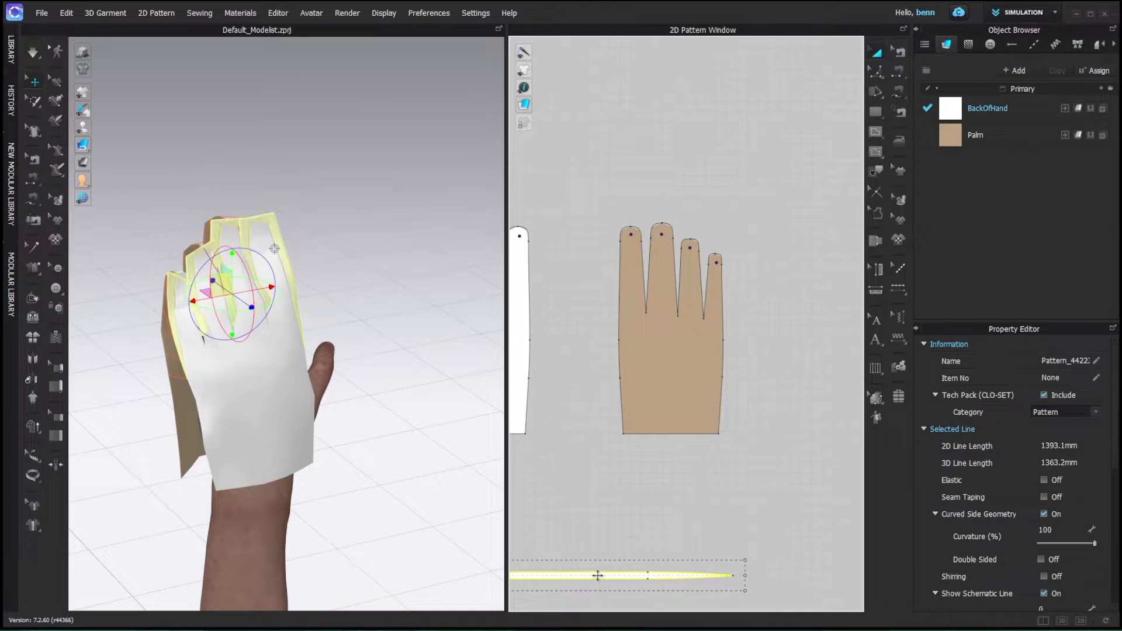
pyautogui.rightClick(185, 320)
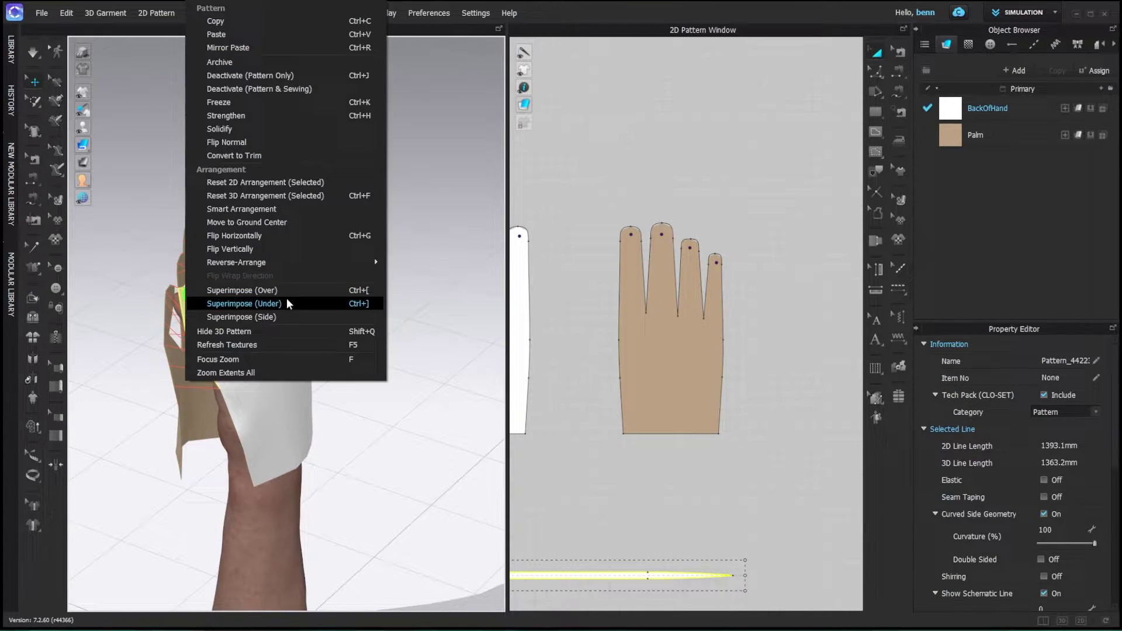
pyautogui.click(302, 303)
pyautogui.press('space')
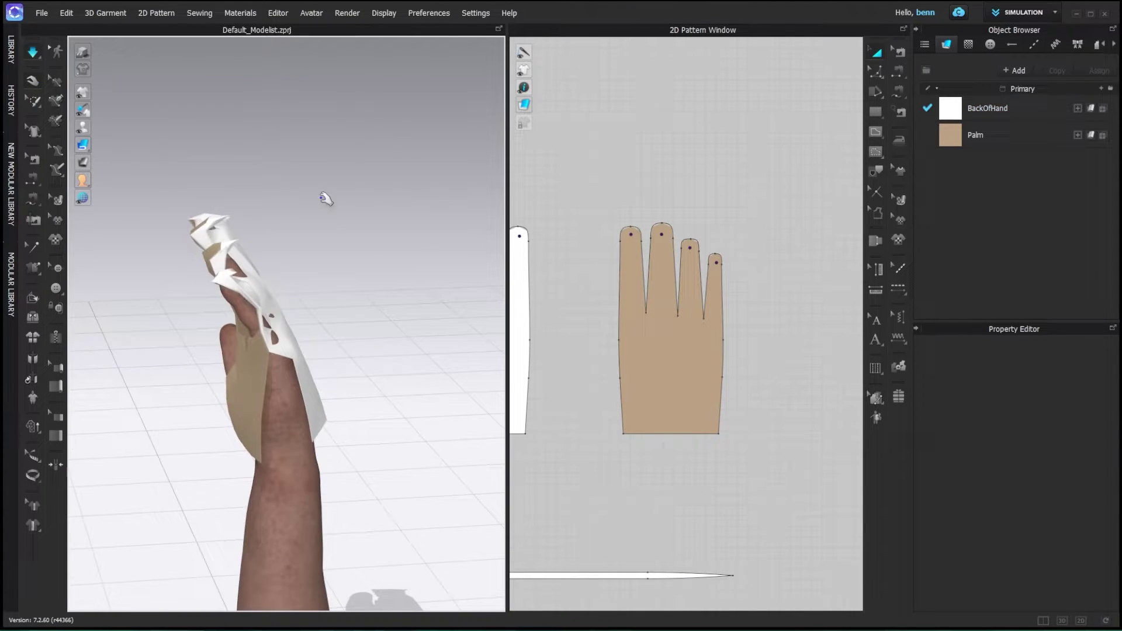
pyautogui.moveTo(286, 211); pyautogui.dragTo(339, 264, button='right')
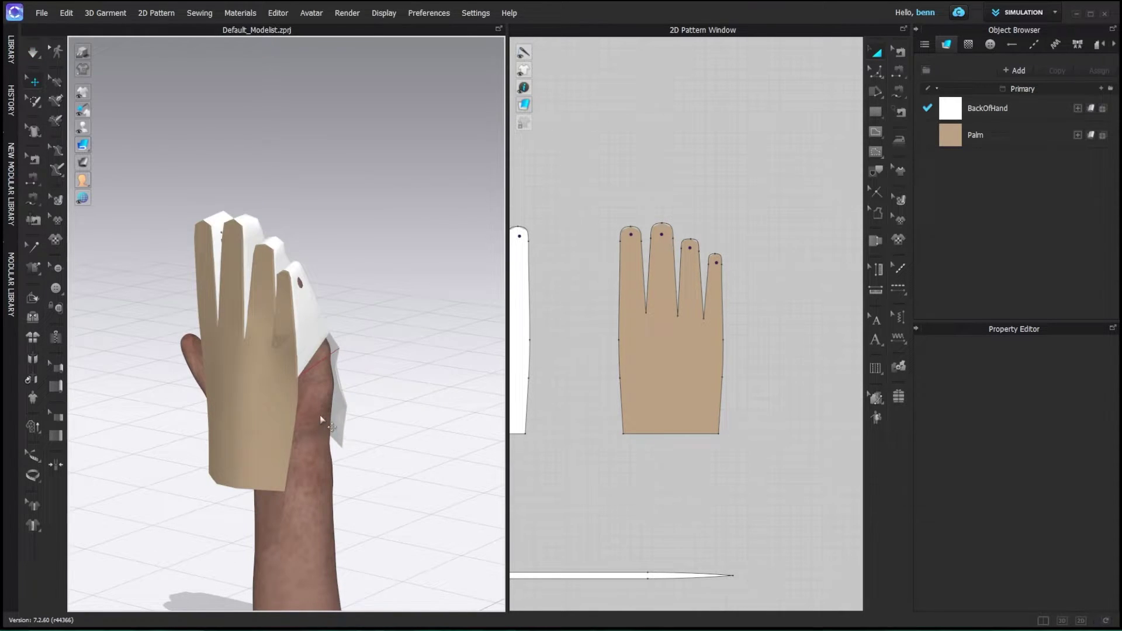
# Step: Set the hand avatar's skin offset to 1 mm
pyautogui.click(321, 416)
pyautogui.doubleClick(1080, 446)
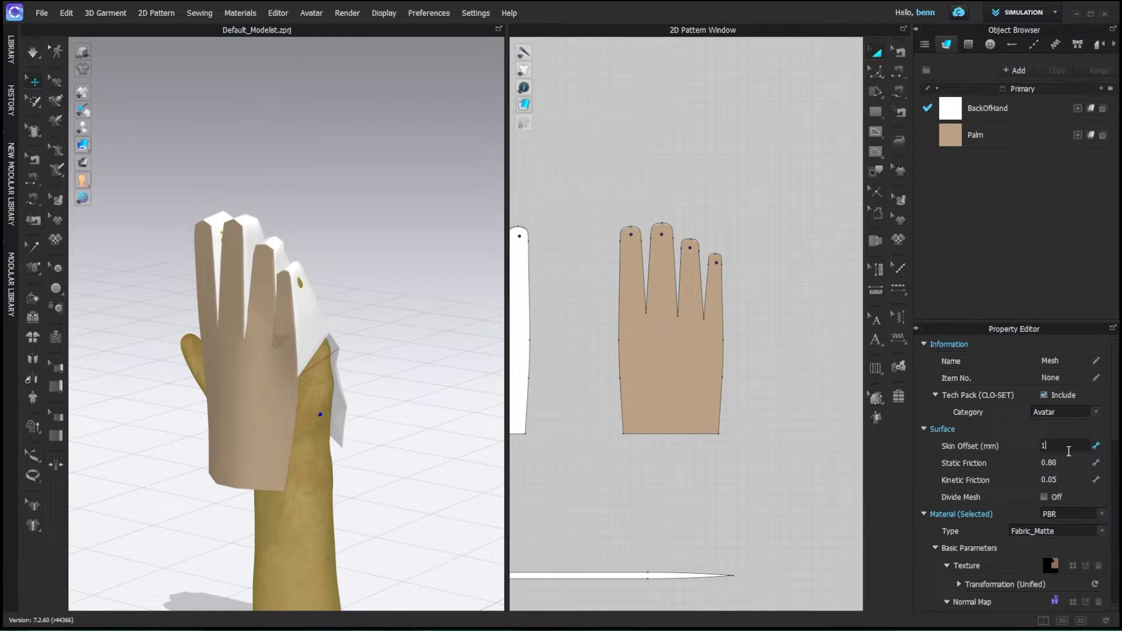
pyautogui.click(789, 379)
# Step: Lower the particle distance of all pattern pieces and simulate the glove
pyautogui.scroll(-5, 772, 491)
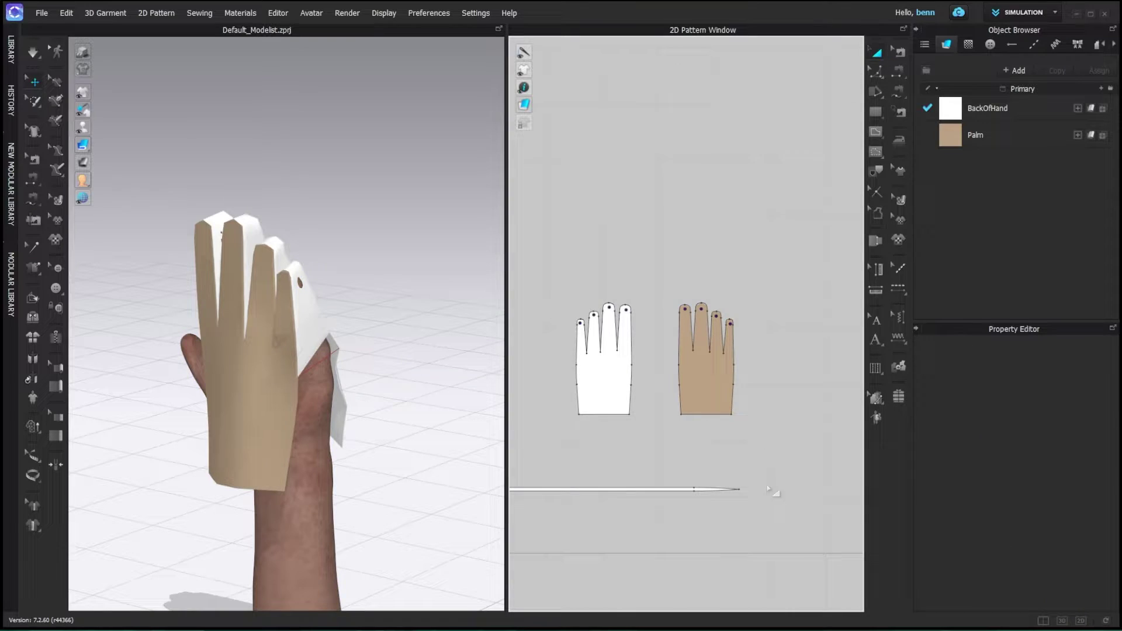
pyautogui.moveTo(548, 320); pyautogui.dragTo(548, 321)
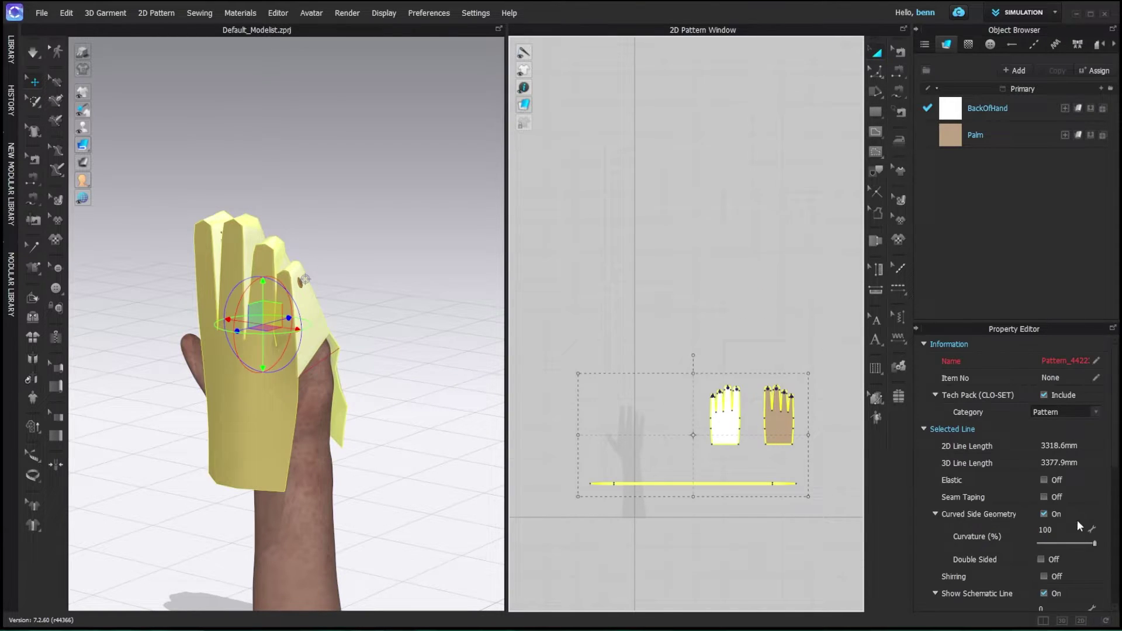
pyautogui.scroll(-10, 1068, 552)
pyautogui.doubleClick(1063, 510)
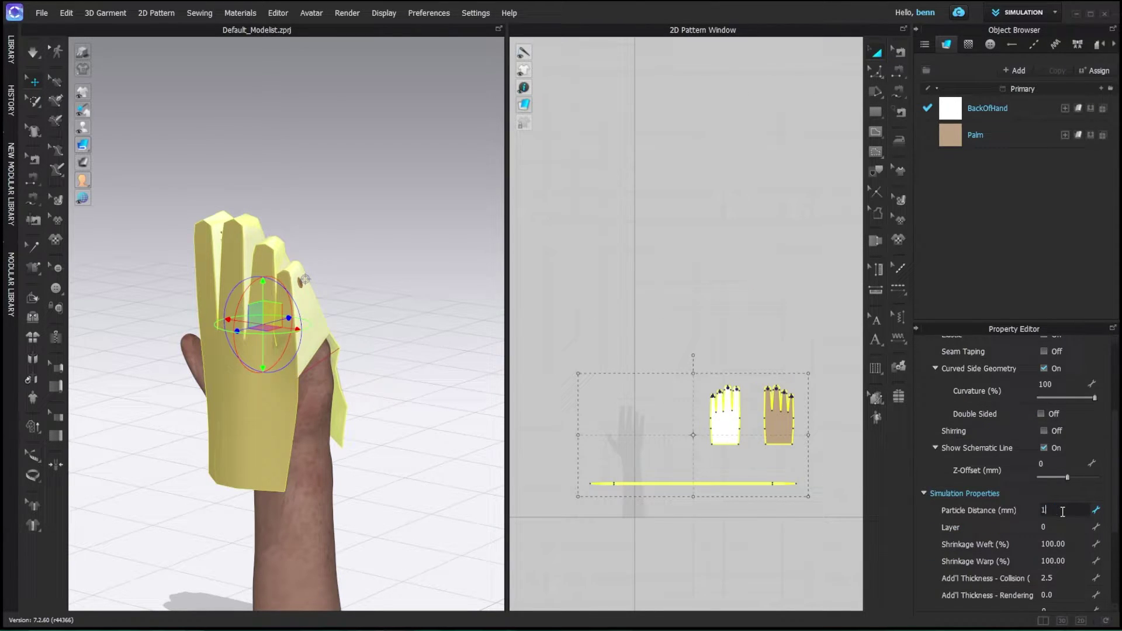
pyautogui.click(421, 250)
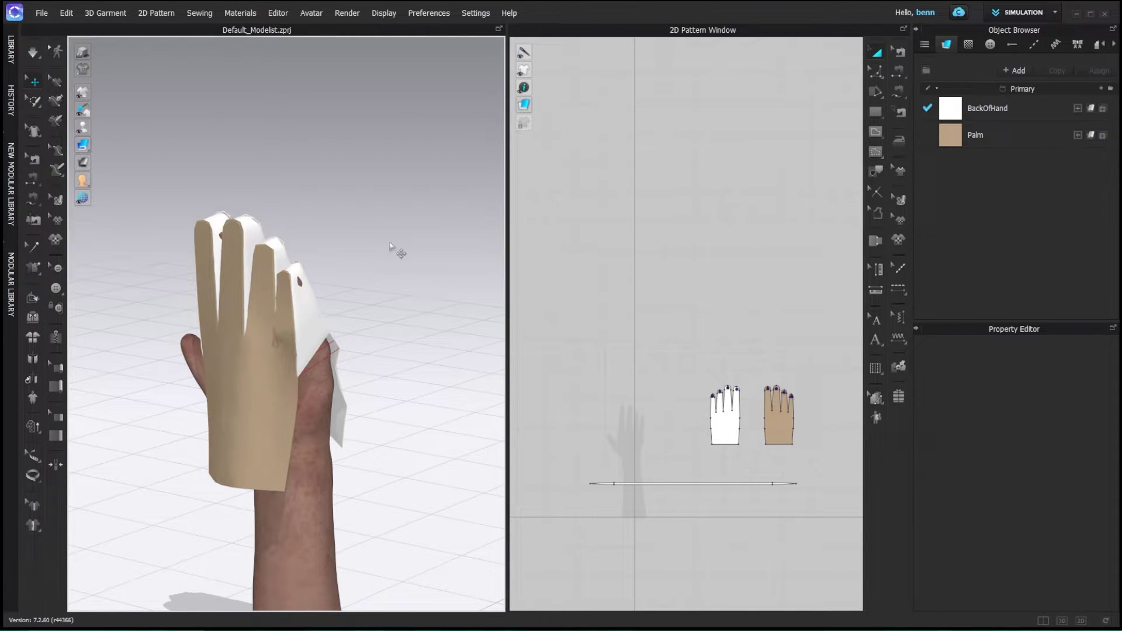
pyautogui.press('space')
pyautogui.moveTo(358, 258); pyautogui.dragTo(126, 263, button='right')
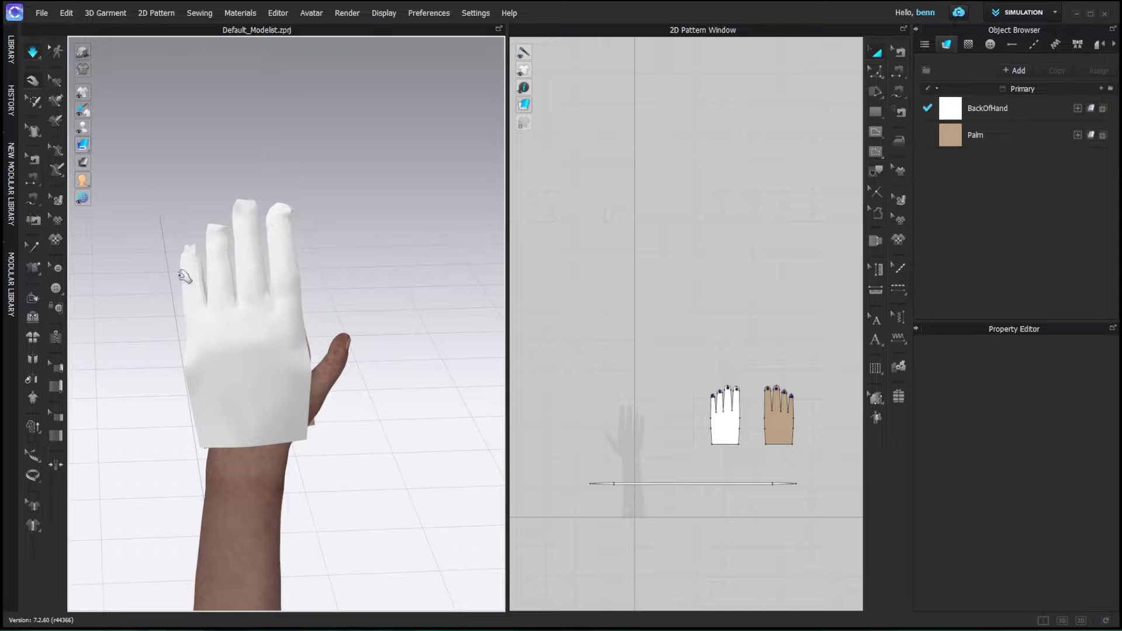
# Step: Delete the tacks that fix the glove's fingertips to the avatar
pyautogui.click(33, 249)
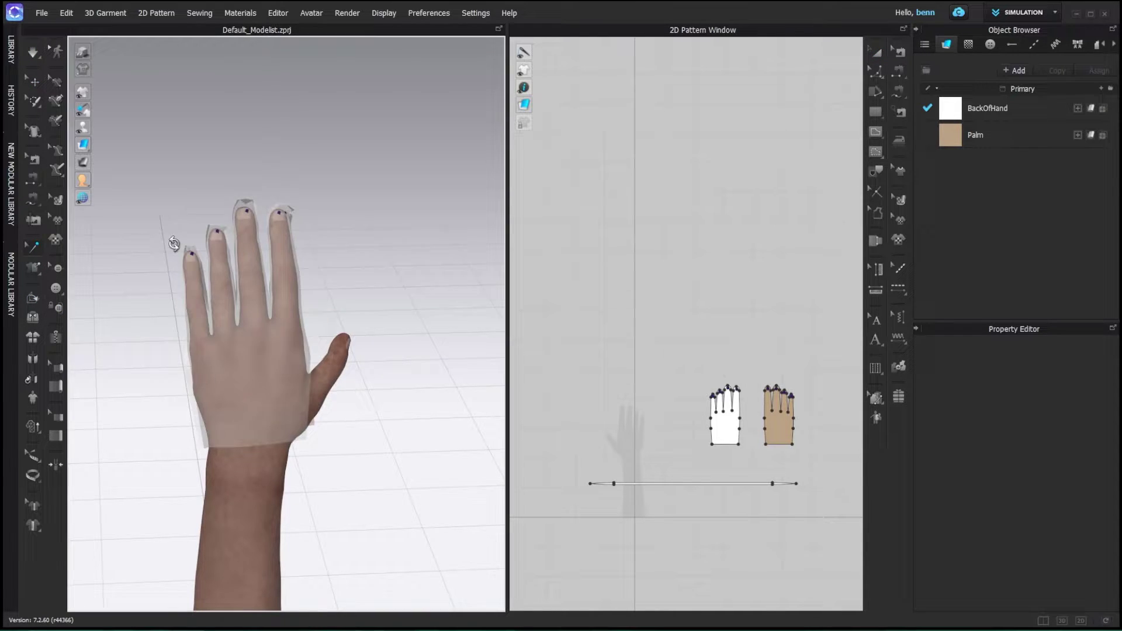
pyautogui.moveTo(173, 246); pyautogui.dragTo(196, 257, button='right')
pyautogui.click(175, 264)
pyautogui.press('Delete')
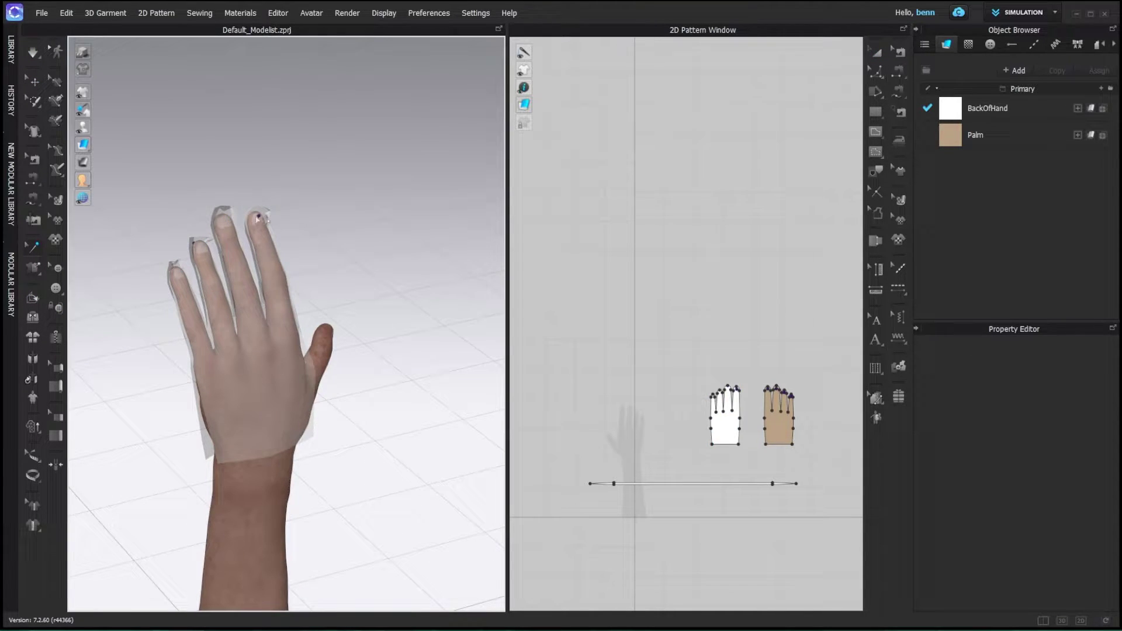
pyautogui.moveTo(229, 220); pyautogui.dragTo(331, 266, button='right')
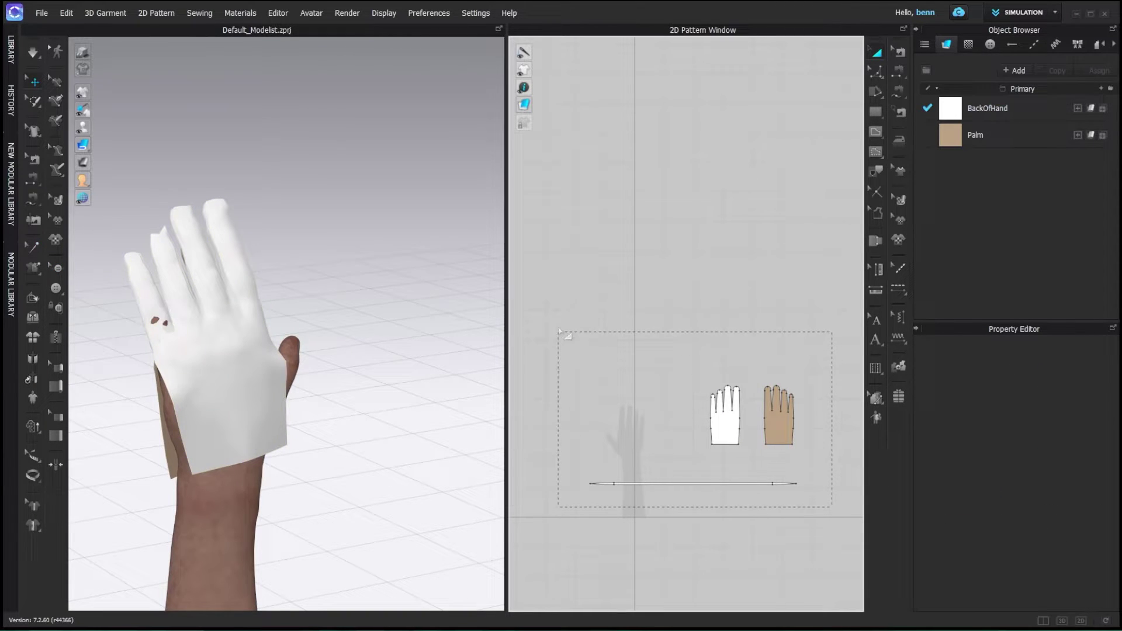
# Step: Set all pattern pieces to a 5 mm particle distance and an additional rendering thickness of 1 mm
pyautogui.moveTo(560, 332); pyautogui.dragTo(559, 332)
pyautogui.click(1066, 509)
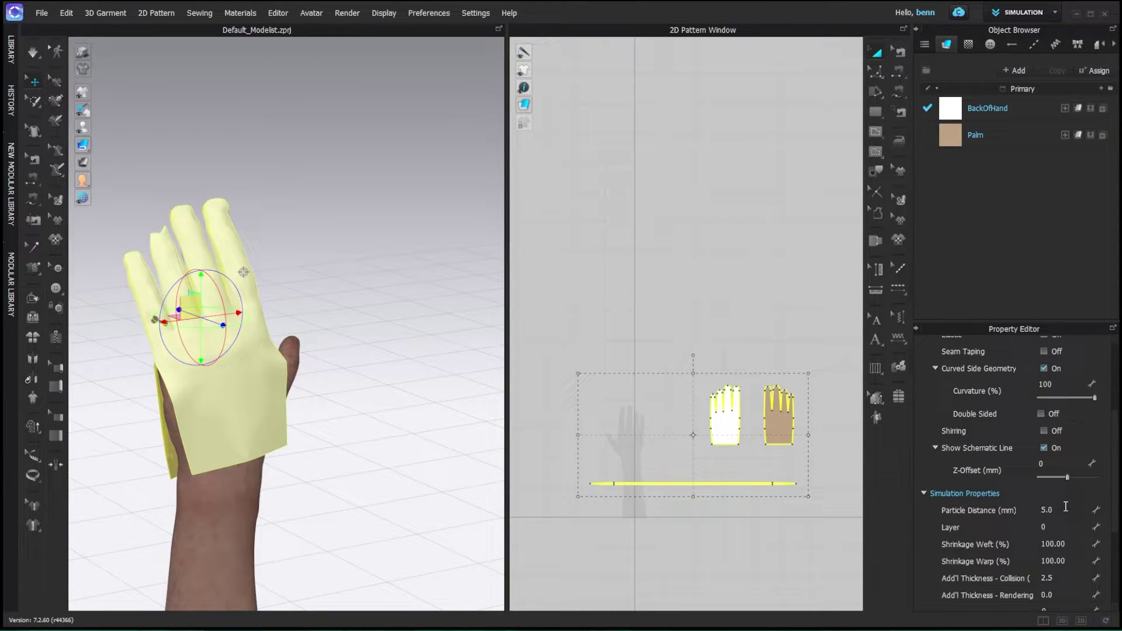
pyautogui.scroll(-1, 1082, 531)
pyautogui.click(1072, 559)
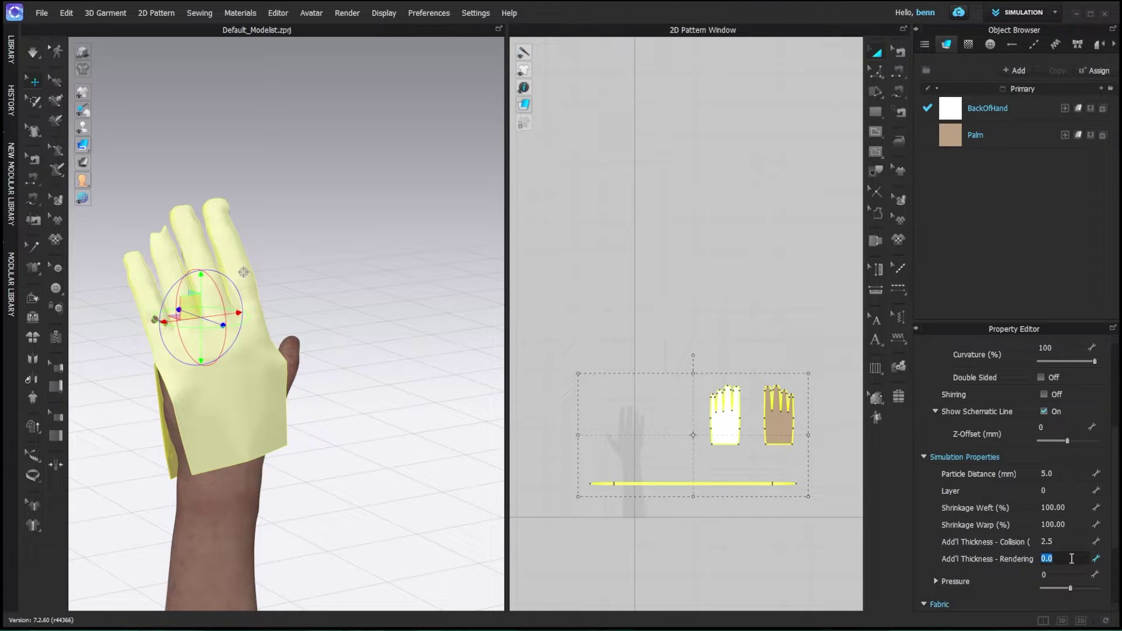
pyautogui.press('Escape')
# Step: Simulate the glove with the finer mesh, settling the palm piece over the hand and fingers
pyautogui.moveTo(301, 295); pyautogui.dragTo(326, 261, button='right')
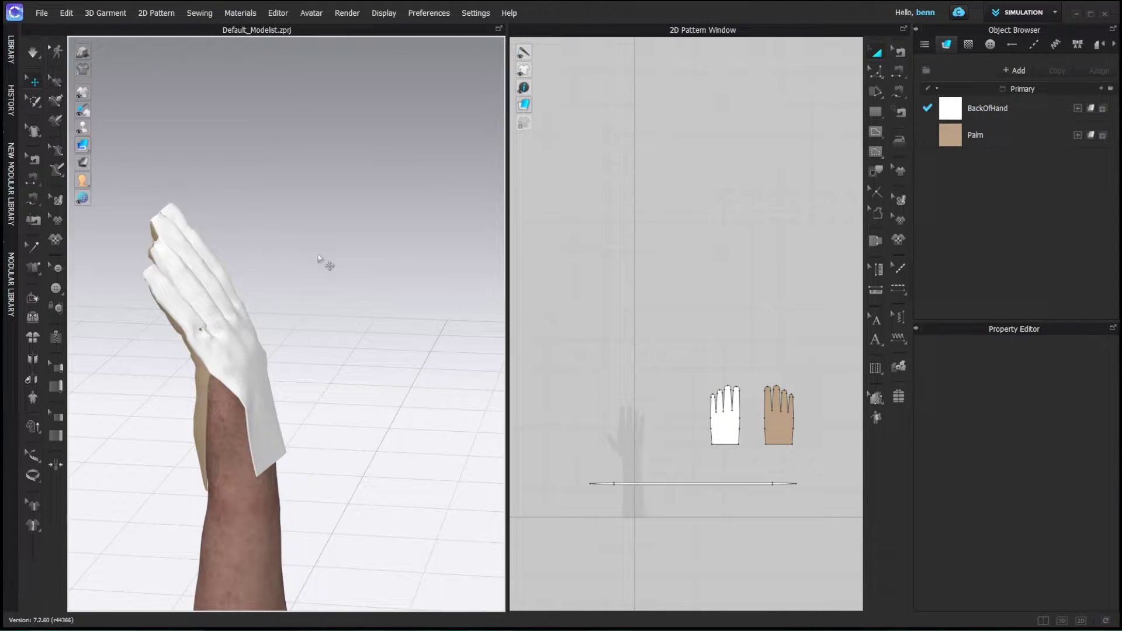
pyautogui.click(222, 360)
pyautogui.moveTo(222, 361); pyautogui.dragTo(323, 270, button='right')
pyautogui.click(240, 358)
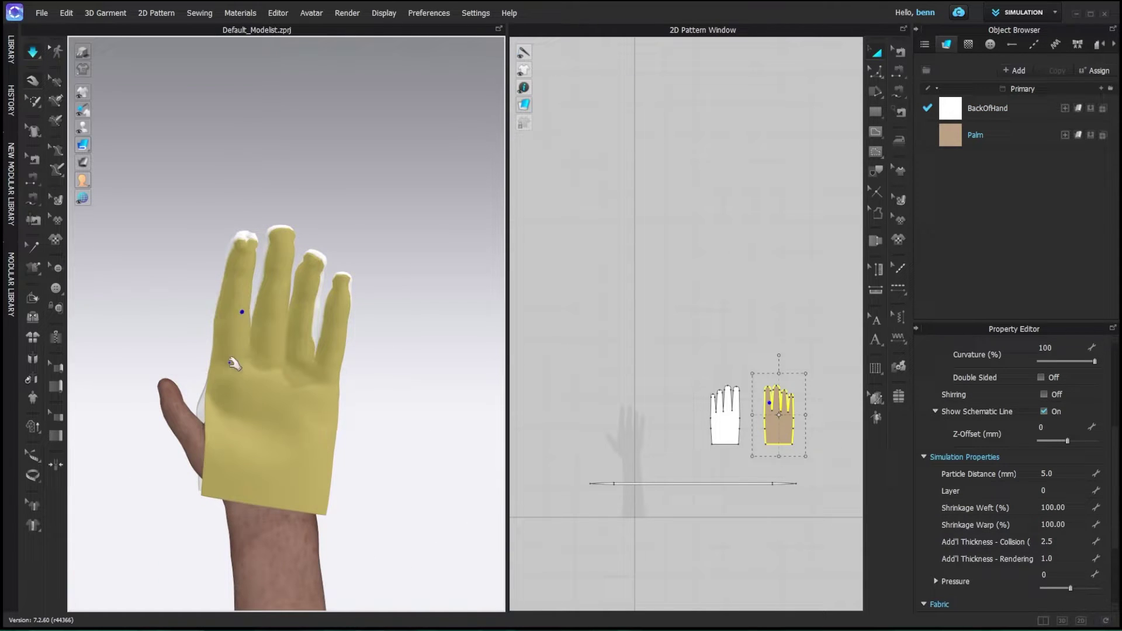
pyautogui.moveTo(291, 380)
pyautogui.mouseDown(button='right')
pyautogui.moveTo(229, 438)
pyautogui.moveTo(301, 370)
pyautogui.mouseUp(button='right')
pyautogui.click(301, 370)
pyautogui.moveTo(313, 408); pyautogui.dragTo(411, 325, button='right')
pyautogui.click(412, 325)
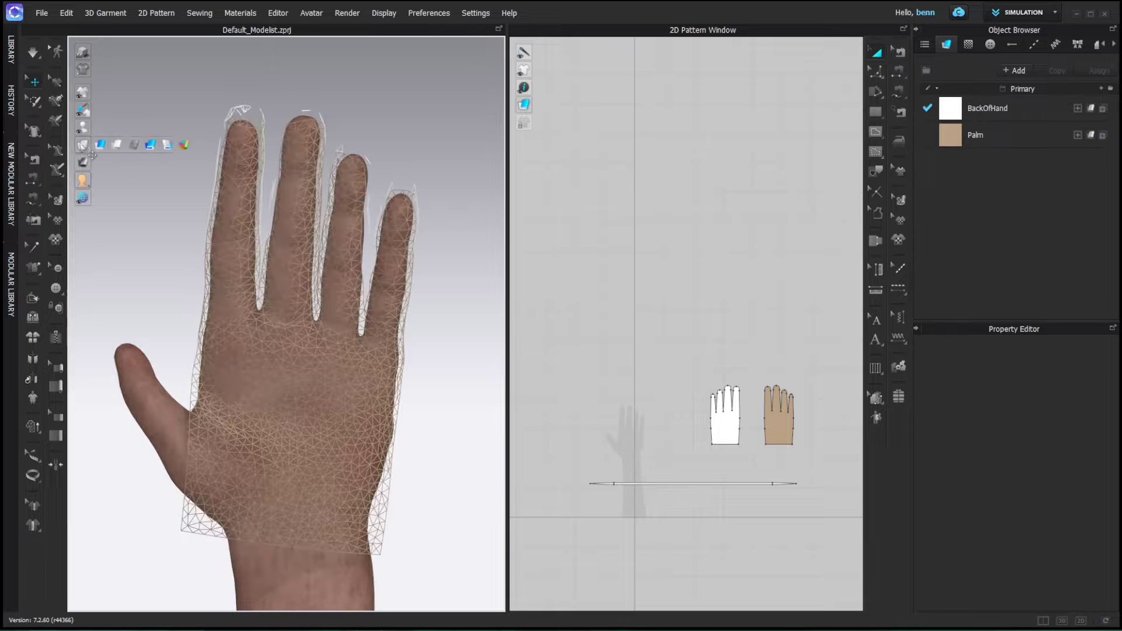
# Step: Return the garment display to the textured surface and simulate the glove again, adjusting its fit on the hand
pyautogui.click(135, 144)
pyautogui.moveTo(358, 267); pyautogui.dragTo(391, 316, button='right')
pyautogui.press('space')
pyautogui.click(398, 225)
pyautogui.click(501, 377)
pyautogui.moveTo(403, 238); pyautogui.dragTo(409, 368, button='right')
pyautogui.moveTo(376, 346); pyautogui.dragTo(397, 372)
pyautogui.click(338, 294)
pyautogui.moveTo(339, 294); pyautogui.dragTo(376, 298, button='right')
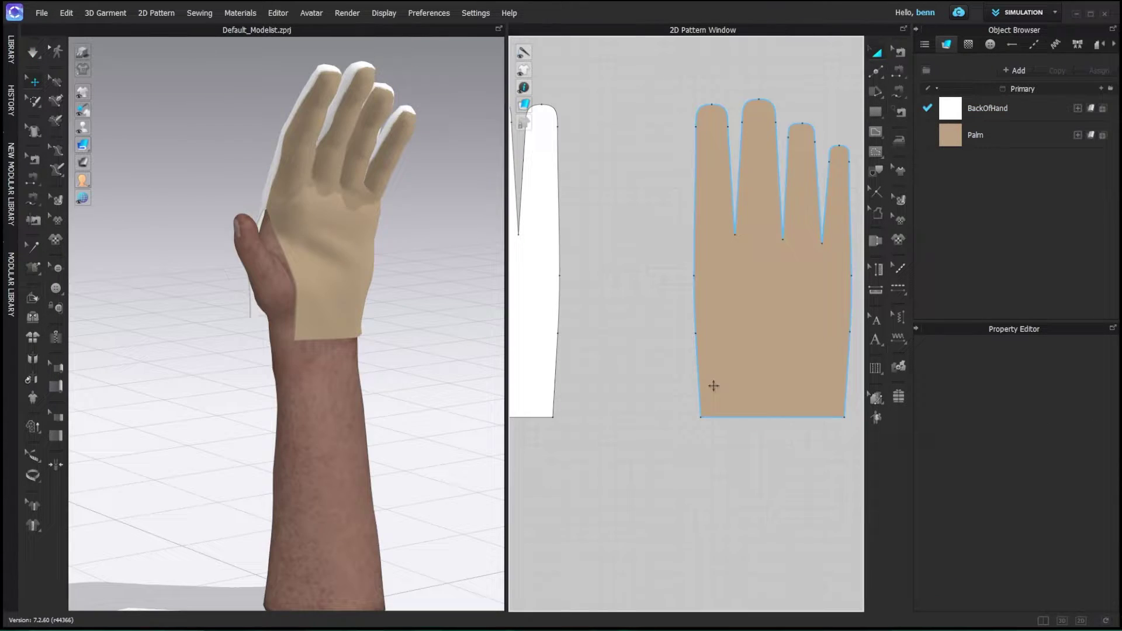
# Step: Split the palm's thumb-side edge 20 mm above its bottom corner
pyautogui.rightClick(701, 400)
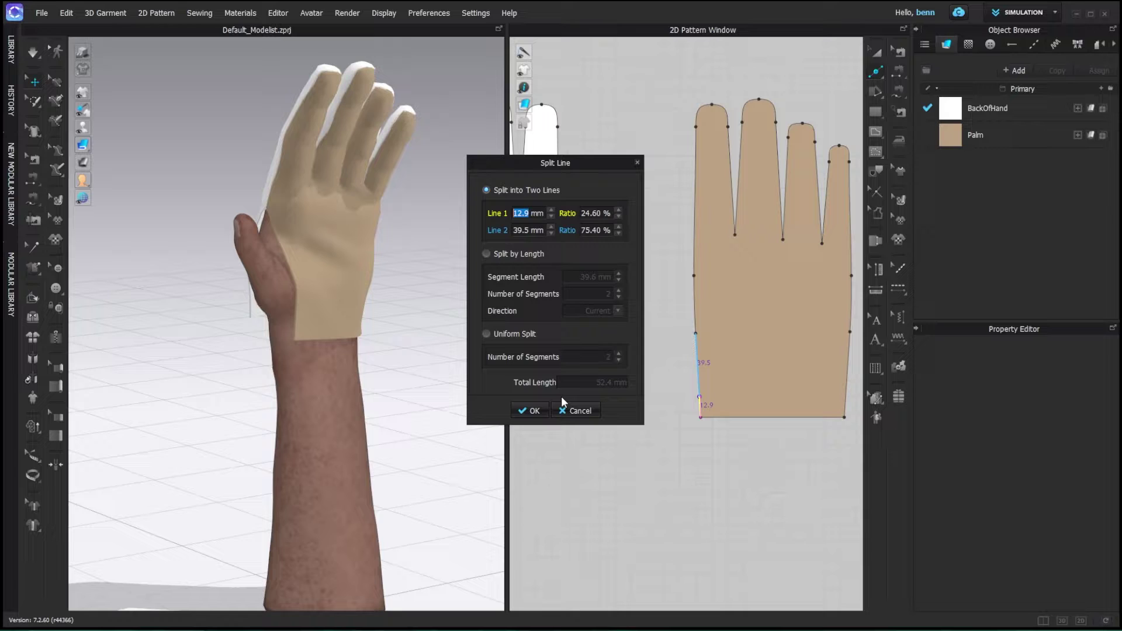
pyautogui.write('20')
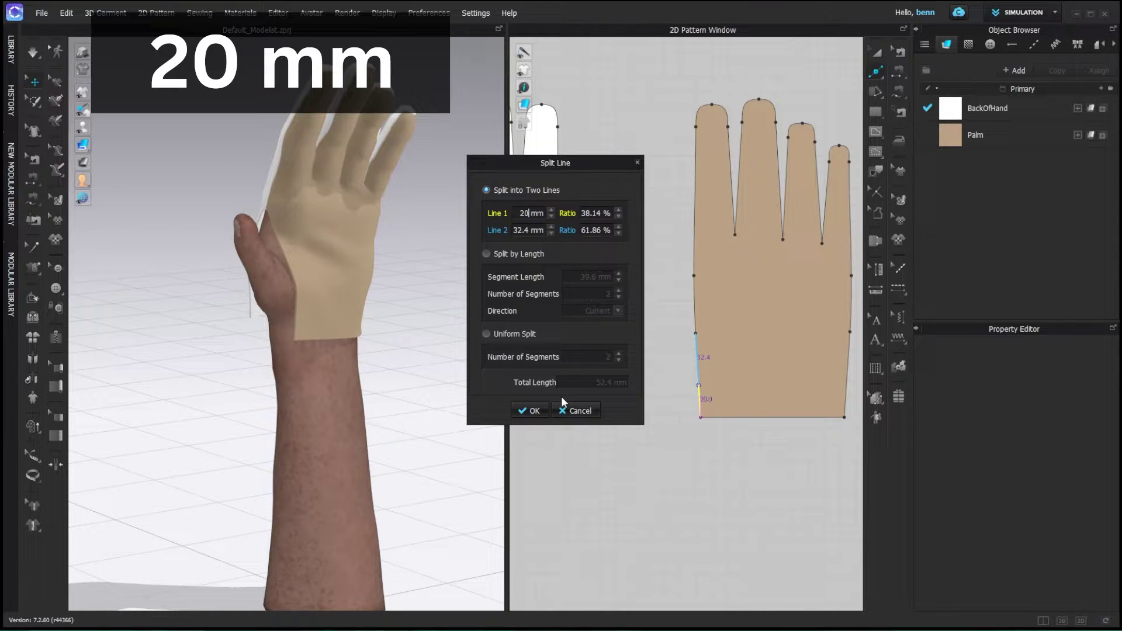
pyautogui.press('Return')
# Step: Split the back-of-hand piece's thumb-side edge 20 mm above its bottom corner
pyautogui.scroll(-2, 560, 401)
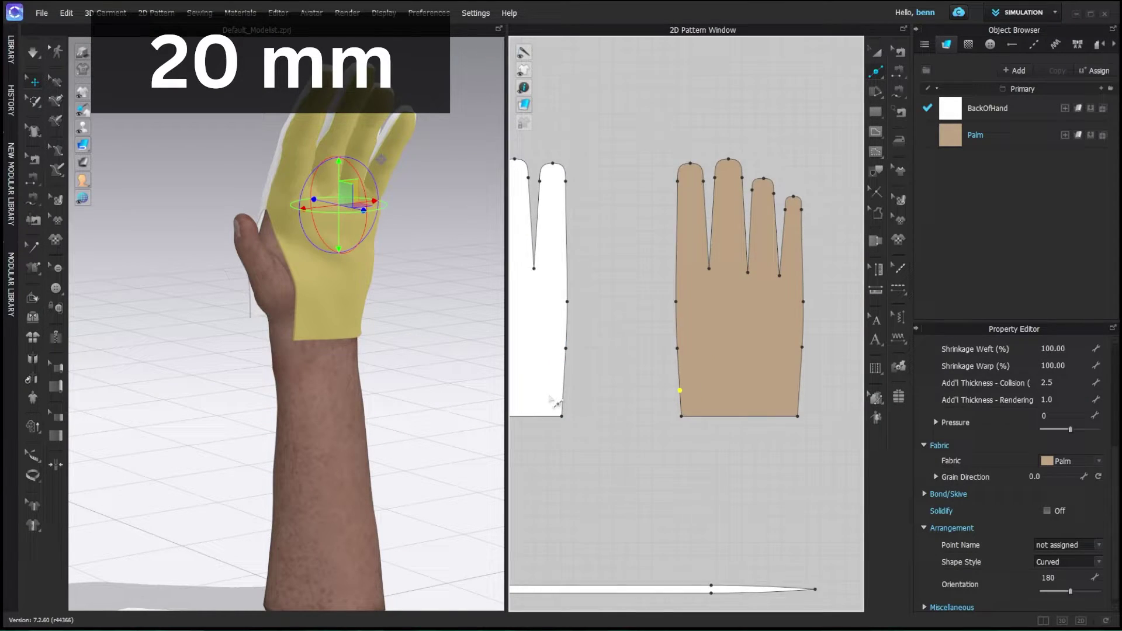
pyautogui.moveTo(560, 401); pyautogui.dragTo(630, 394, button='middle')
pyautogui.rightClick(636, 392)
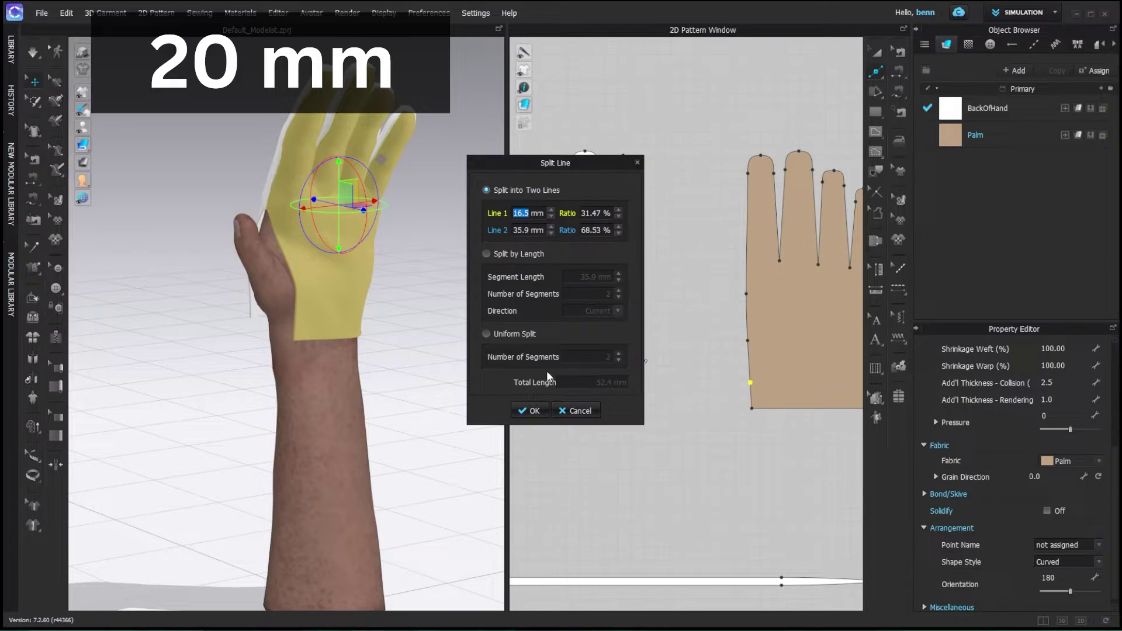
pyautogui.write('20')
pyautogui.click(529, 411)
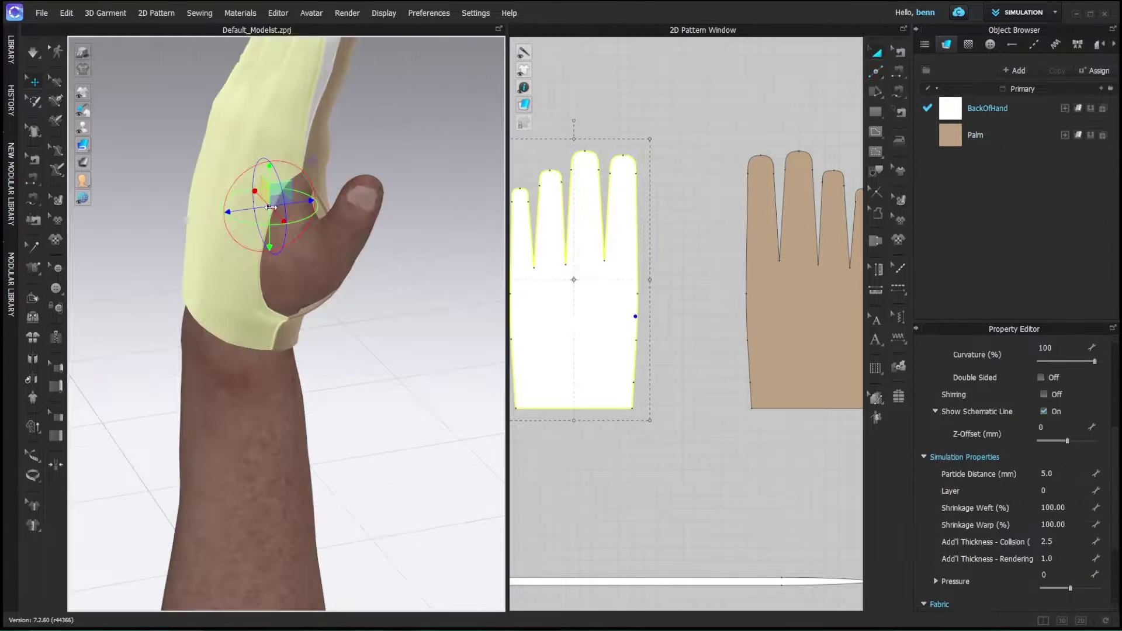
pyautogui.scroll(3, 626, 318)
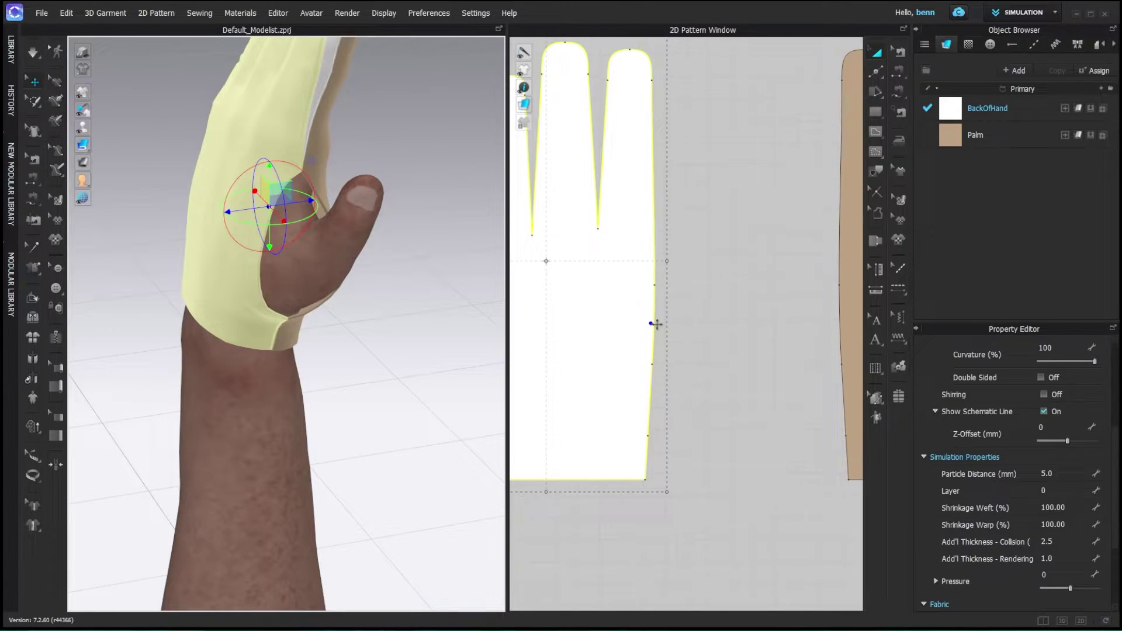
# Step: Add matching points on the palm's and back-of-hand's thumb-side edges and sew the short segments directly above them together
pyautogui.press('z')
pyautogui.click(654, 323)
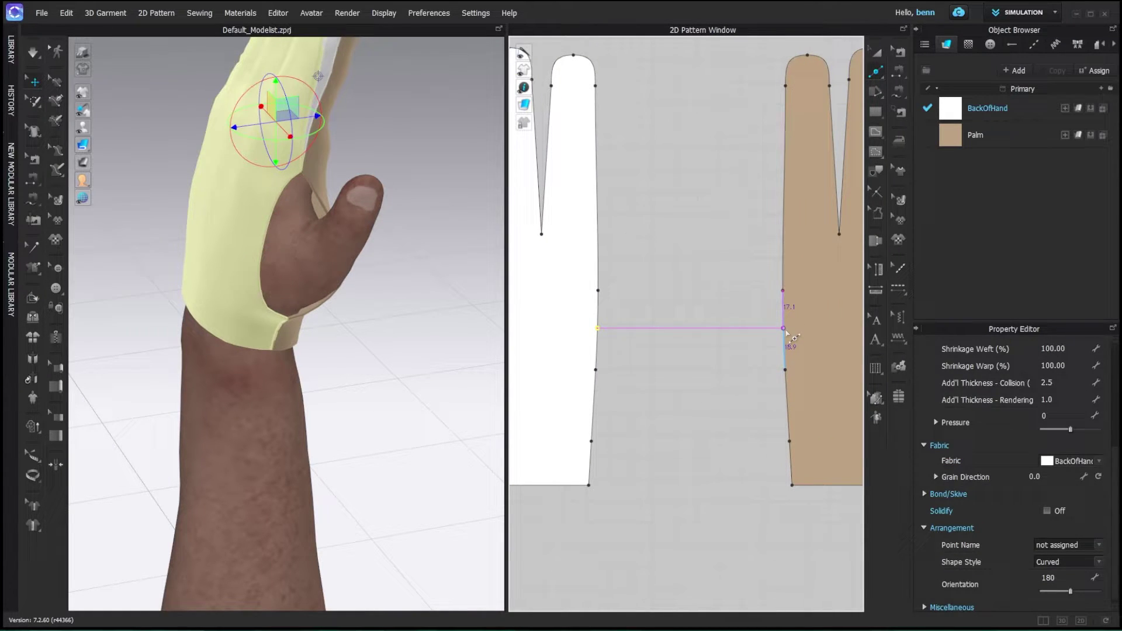
pyautogui.press('a')
pyautogui.press('n')
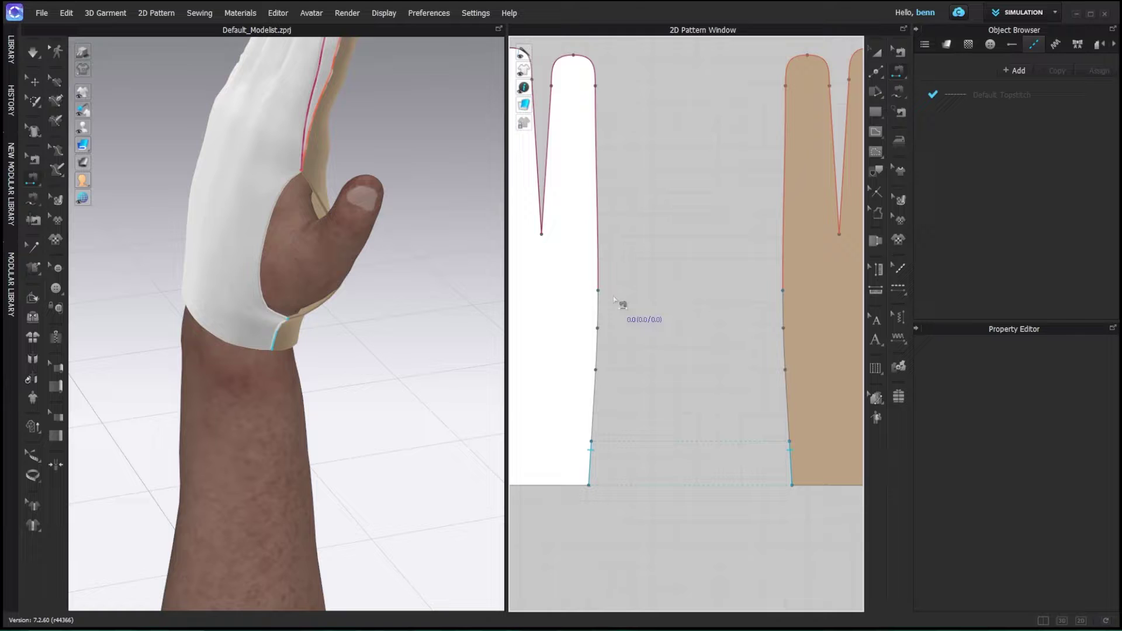
pyautogui.click(602, 304)
pyautogui.click(786, 308)
pyautogui.press('a')
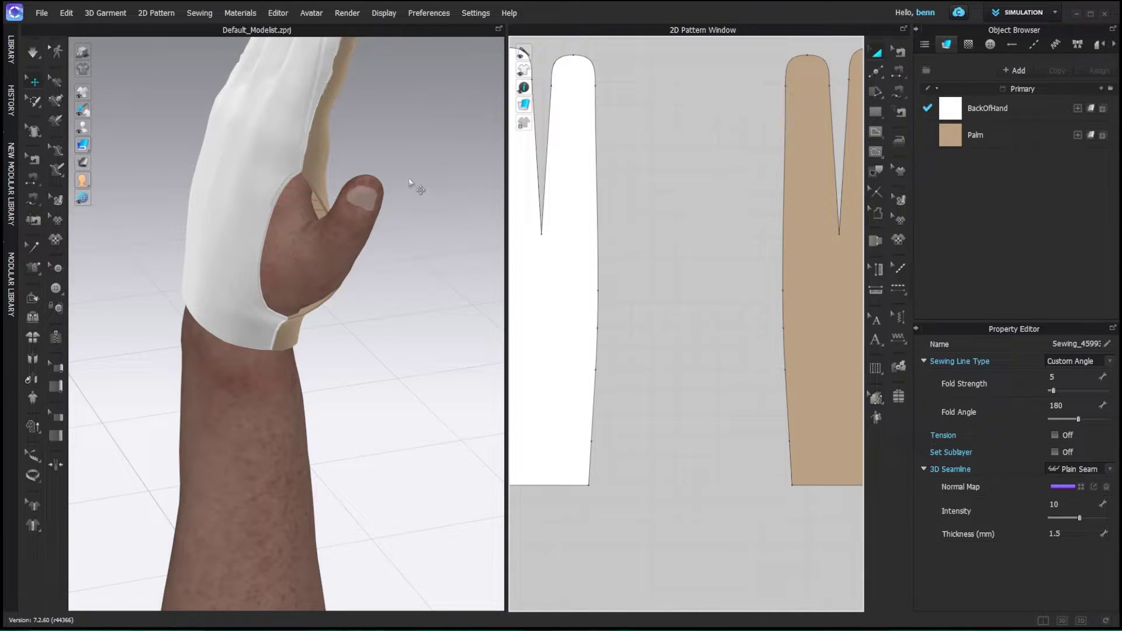
# Step: Curve the palm's thumb-side edge inward between the sewn segment and the 20 mm bottom segment, making a thumb opening about 66 mm long
pyautogui.moveTo(418, 183); pyautogui.dragTo(100, 154, button='right')
pyautogui.click(151, 146)
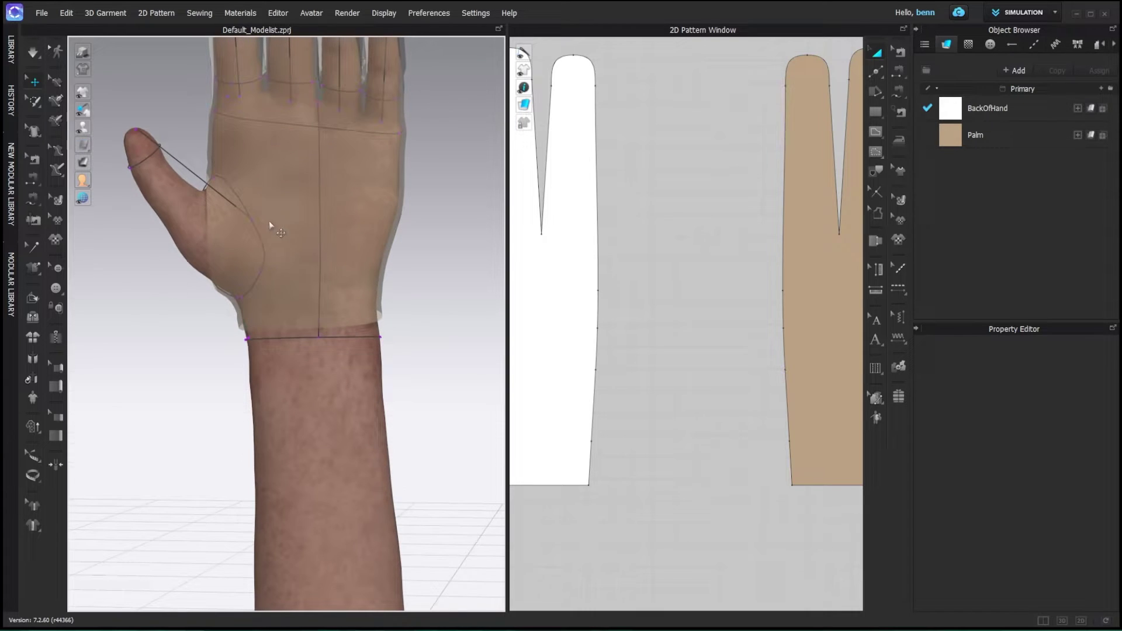
pyautogui.moveTo(224, 191); pyautogui.dragTo(238, 208, button='right')
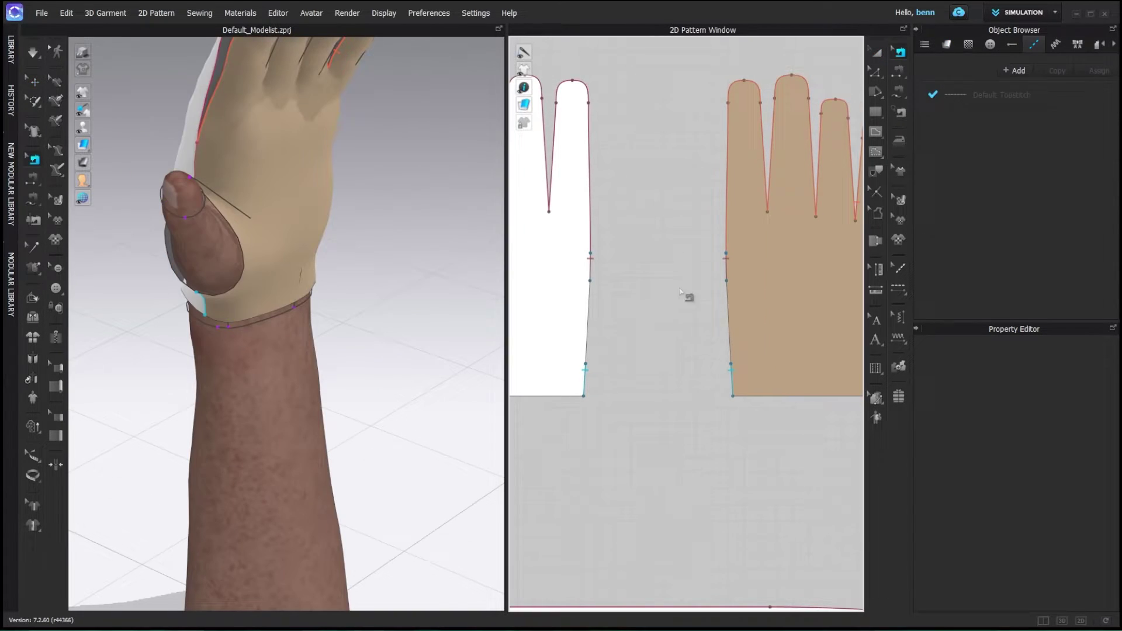
pyautogui.press('z')
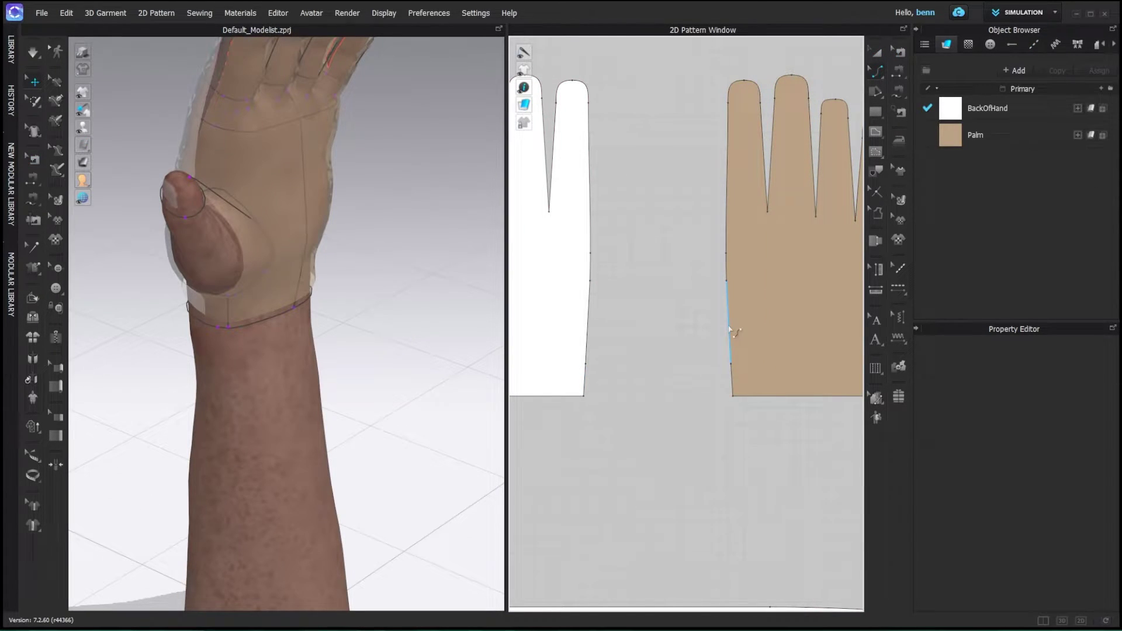
pyautogui.click(730, 329)
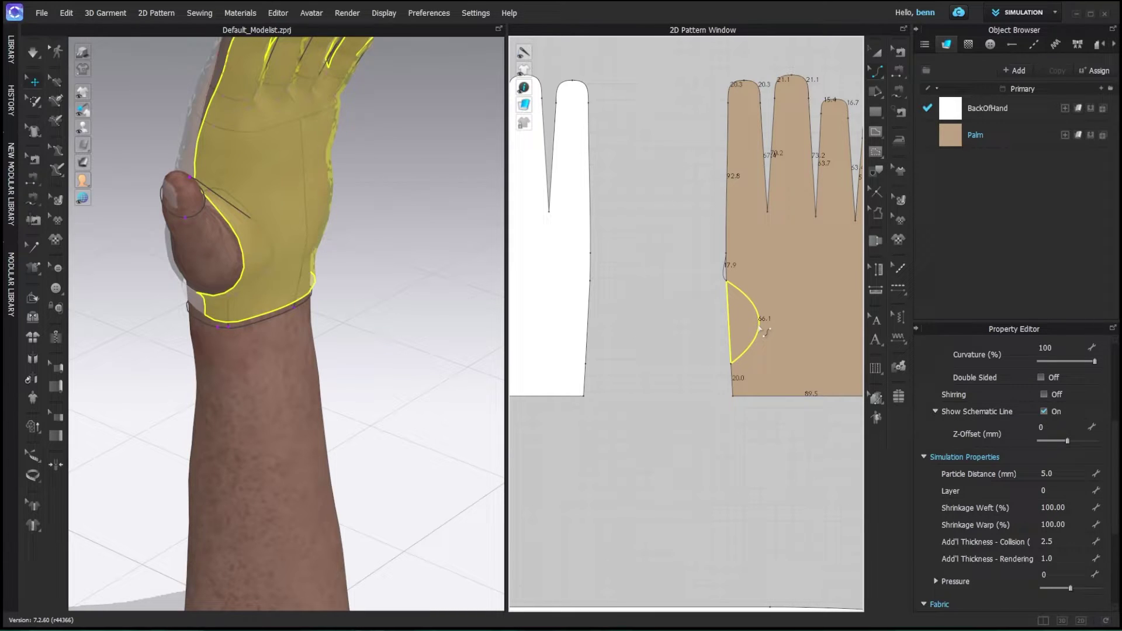
pyautogui.moveTo(764, 332); pyautogui.dragTo(751, 299)
pyautogui.click(727, 282)
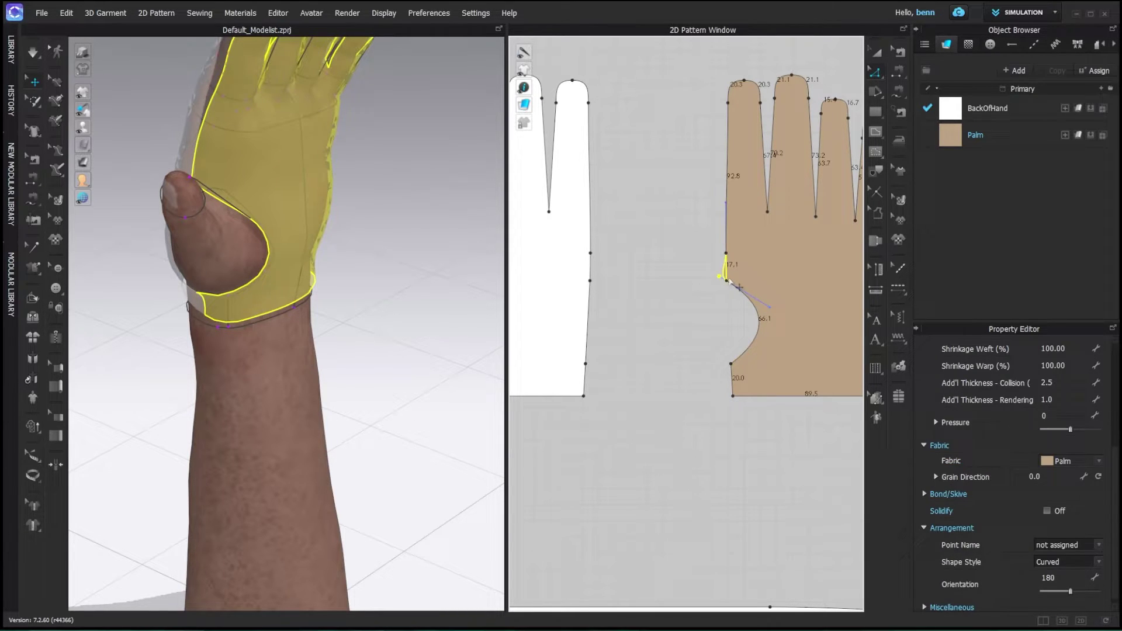
pyautogui.hotkey('ctrl', 'z')
pyautogui.moveTo(781, 316); pyautogui.dragTo(755, 309, button='middle')
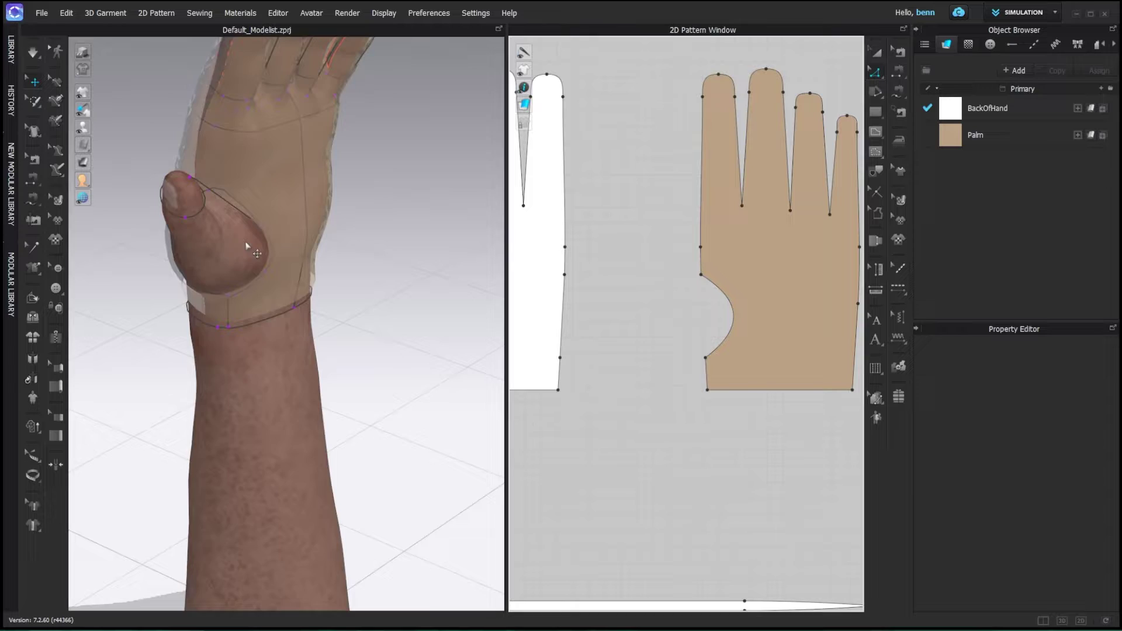
# Step: Reshape the palm's thumb opening into a fuller, rounder arc with its two curve handles
pyautogui.moveTo(246, 246); pyautogui.dragTo(163, 220, button='right')
pyautogui.click(731, 299)
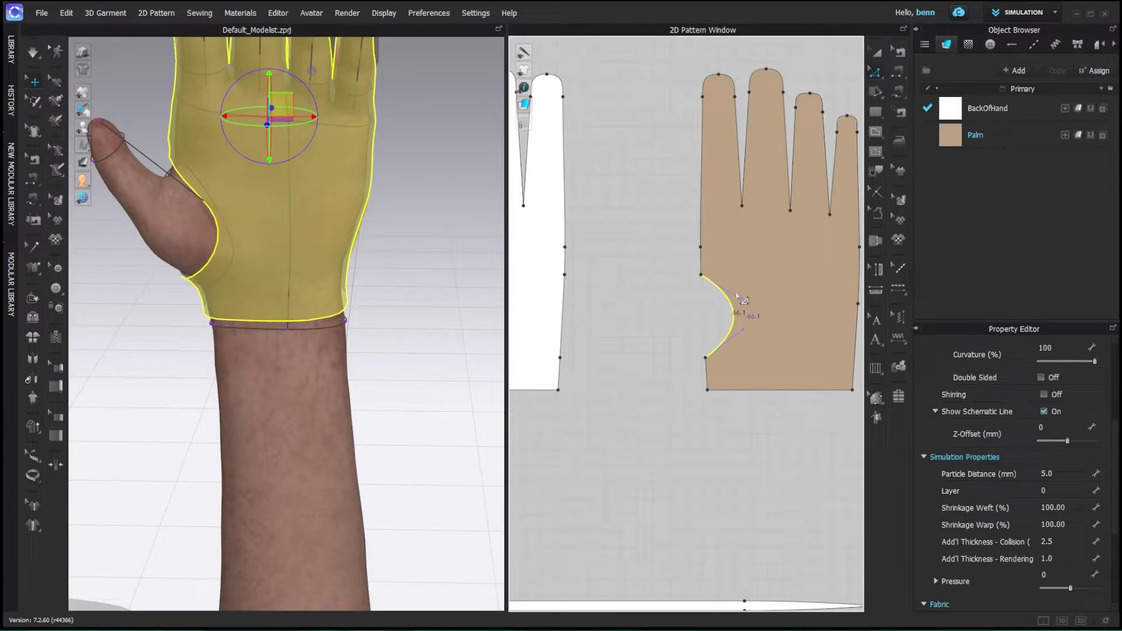
pyautogui.moveTo(745, 302); pyautogui.dragTo(749, 289)
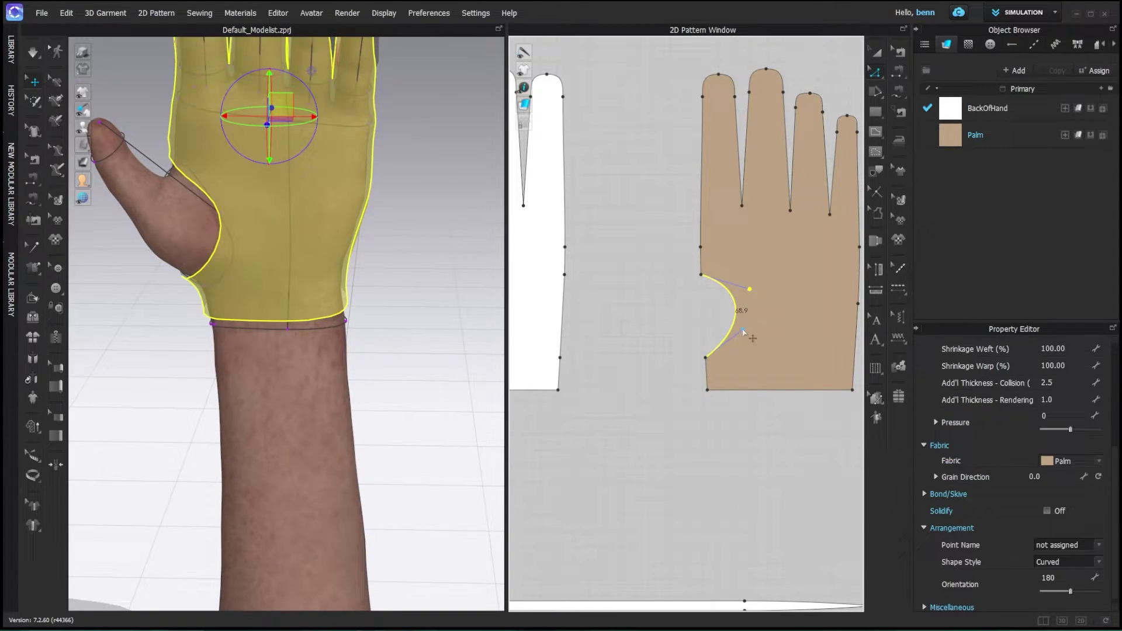
pyautogui.moveTo(743, 332); pyautogui.dragTo(746, 345)
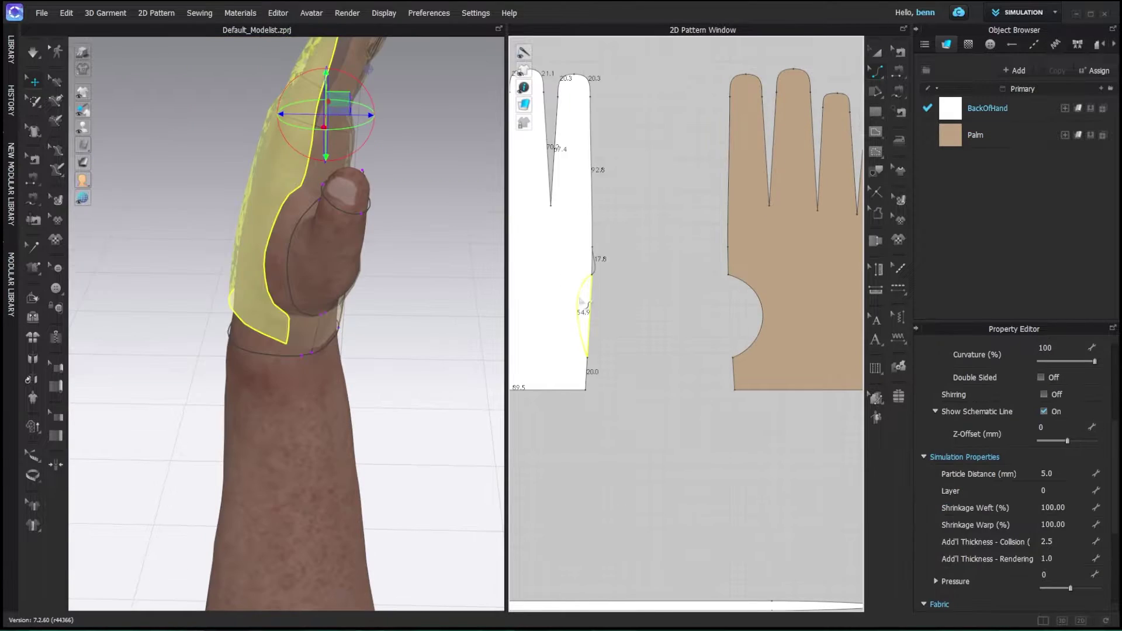
# Step: Curve the back-of-hand piece's thumb-side edge inward to form a shallower thumb opening about 59 mm long
pyautogui.click(574, 310)
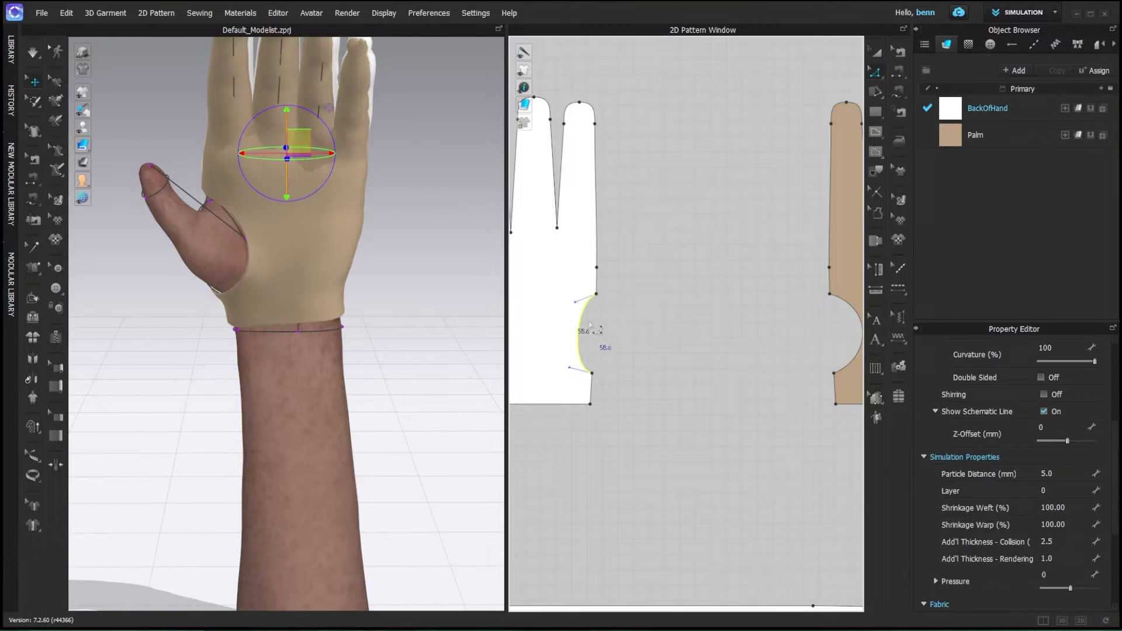
pyautogui.moveTo(659, 353); pyautogui.dragTo(653, 357, button='middle')
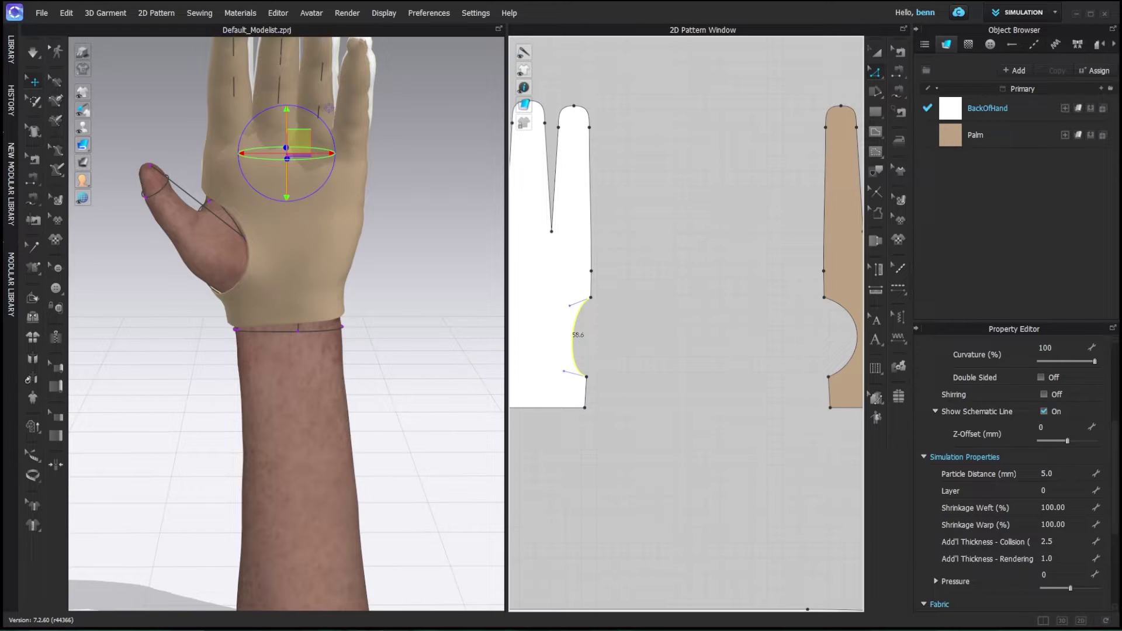
# Step: Draw a four-sided thumb piece between the two hand pieces, with sides about 55, 63, 27 and 50 mm long
pyautogui.click(651, 327)
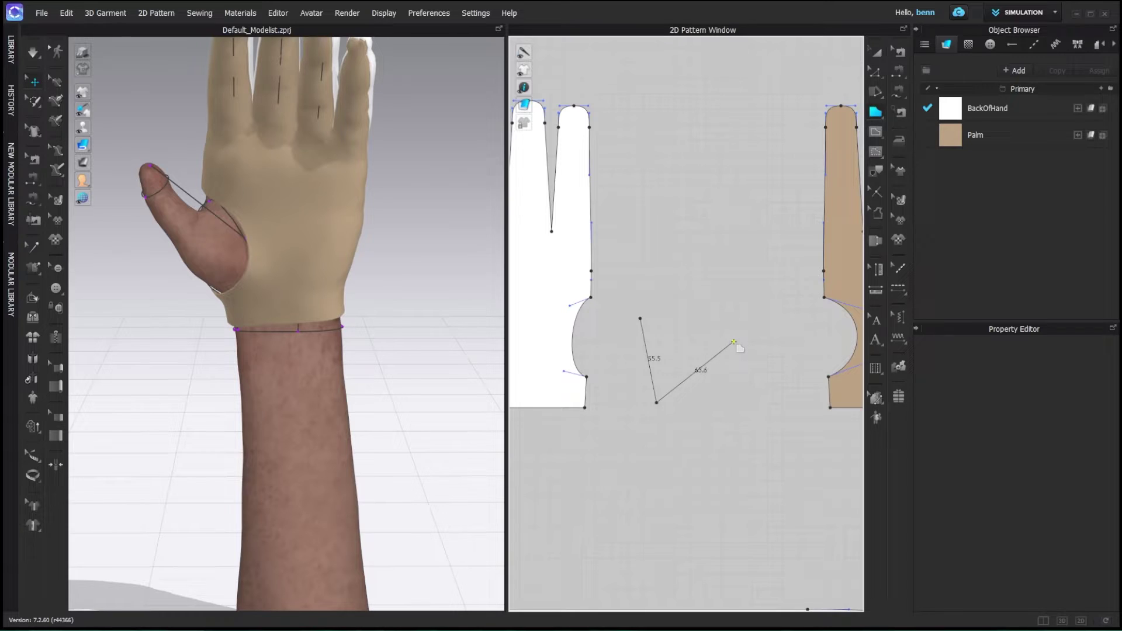
pyautogui.click(641, 318)
pyautogui.press('a')
pyautogui.scroll(-2, 643, 361)
pyautogui.click(704, 388)
pyautogui.moveTo(703, 388); pyautogui.dragTo(710, 357, button='middle')
pyautogui.click(679, 315)
# Step: Bow the thumb piece's two long sides and its wide base edge outward into gentle curves
pyautogui.press('z')
pyautogui.scroll(4, 701, 312)
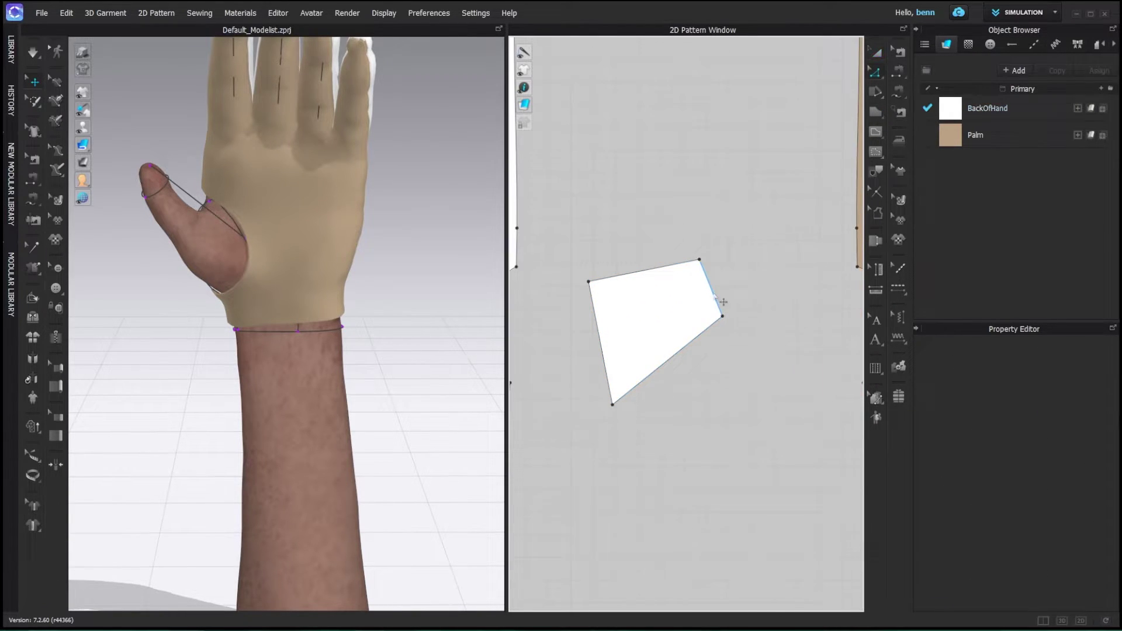
pyautogui.click(724, 302)
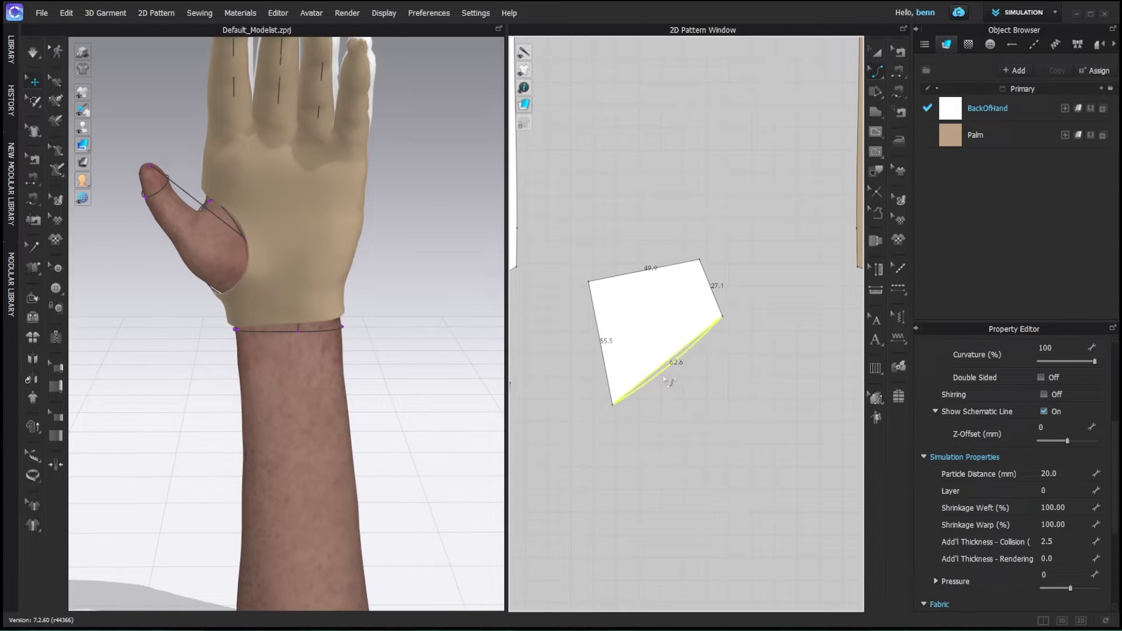
pyautogui.moveTo(668, 384); pyautogui.dragTo(665, 378)
pyautogui.moveTo(658, 274); pyautogui.dragTo(654, 267)
pyautogui.scroll(-2, 598, 334)
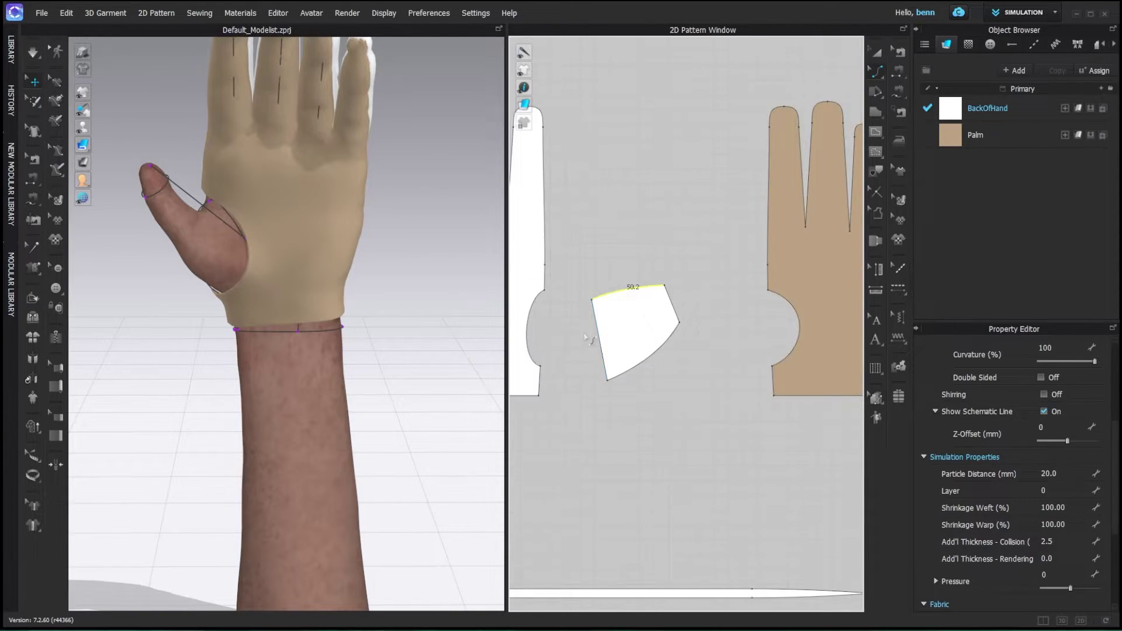
pyautogui.moveTo(592, 341); pyautogui.dragTo(647, 334, button='middle')
pyautogui.moveTo(655, 334); pyautogui.dragTo(644, 338)
pyautogui.click(612, 354)
# Step: Compare the thumb piece's base curve with the back-of-hand opening and adjust its upper base corner to match the length
pyautogui.press('b')
pyautogui.press('z')
pyautogui.click(584, 331)
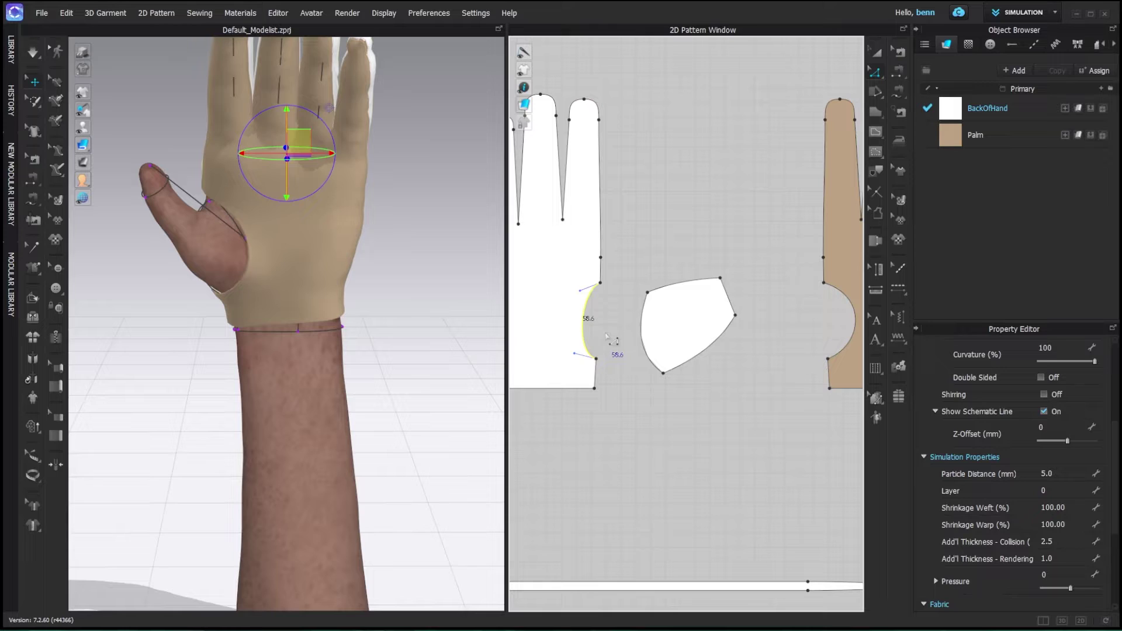
pyautogui.click(649, 354)
pyautogui.moveTo(647, 292); pyautogui.dragTo(648, 297)
pyautogui.scroll(3, 657, 309)
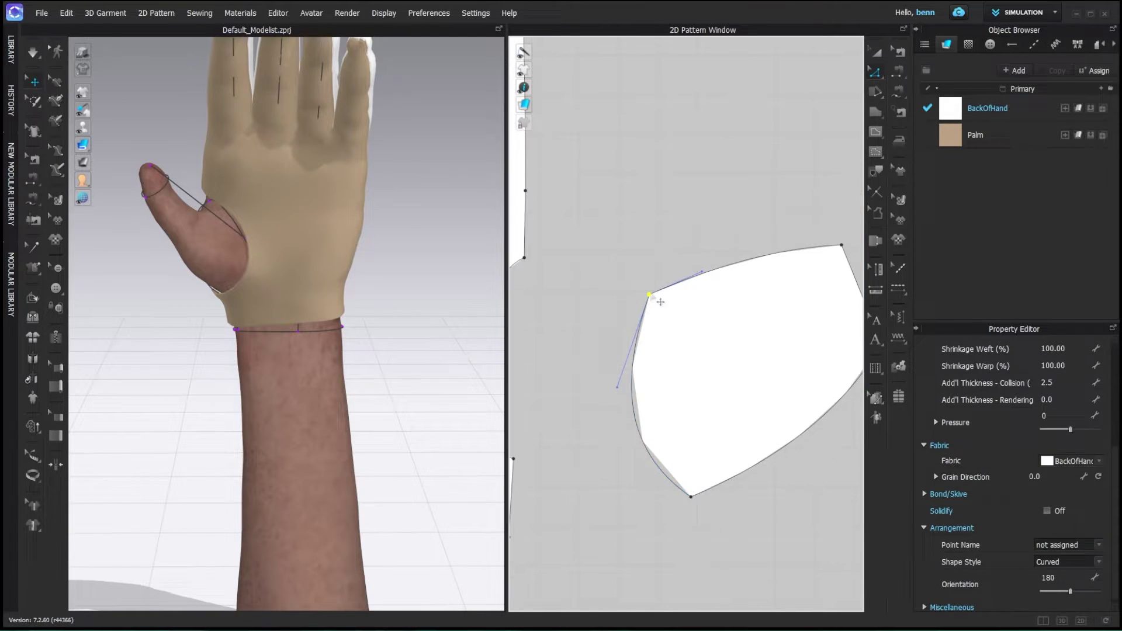
pyautogui.scroll(-3, 660, 297)
# Step: Add a point near the middle of the thumb piece's short tip edge and round off both tip corners
pyautogui.press('x')
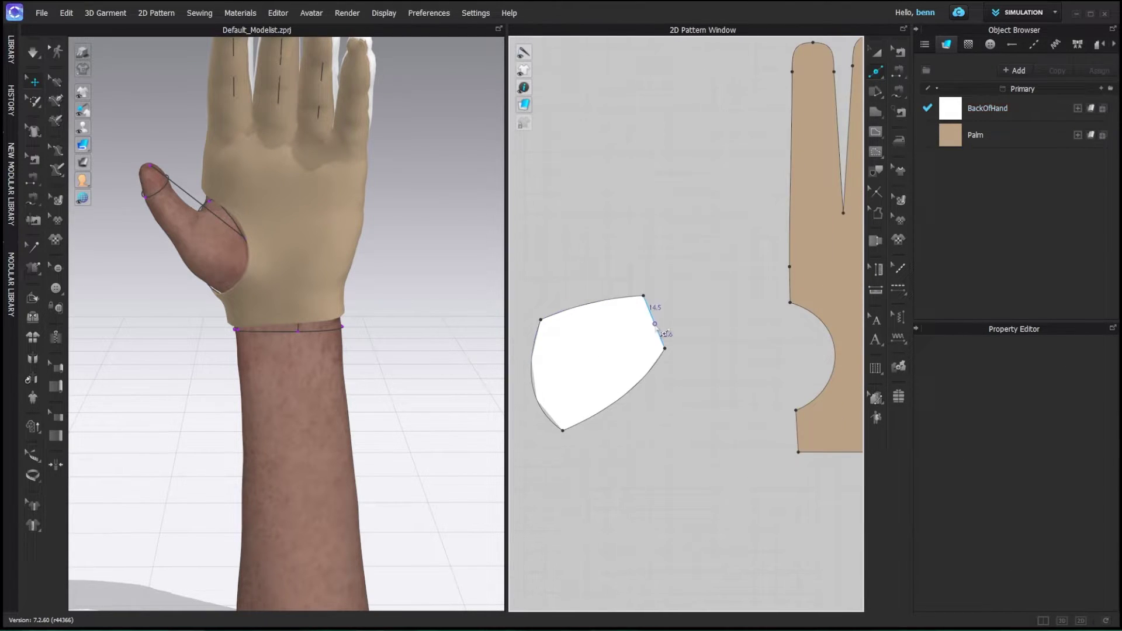
pyautogui.rightClick(655, 321)
pyautogui.click(531, 411)
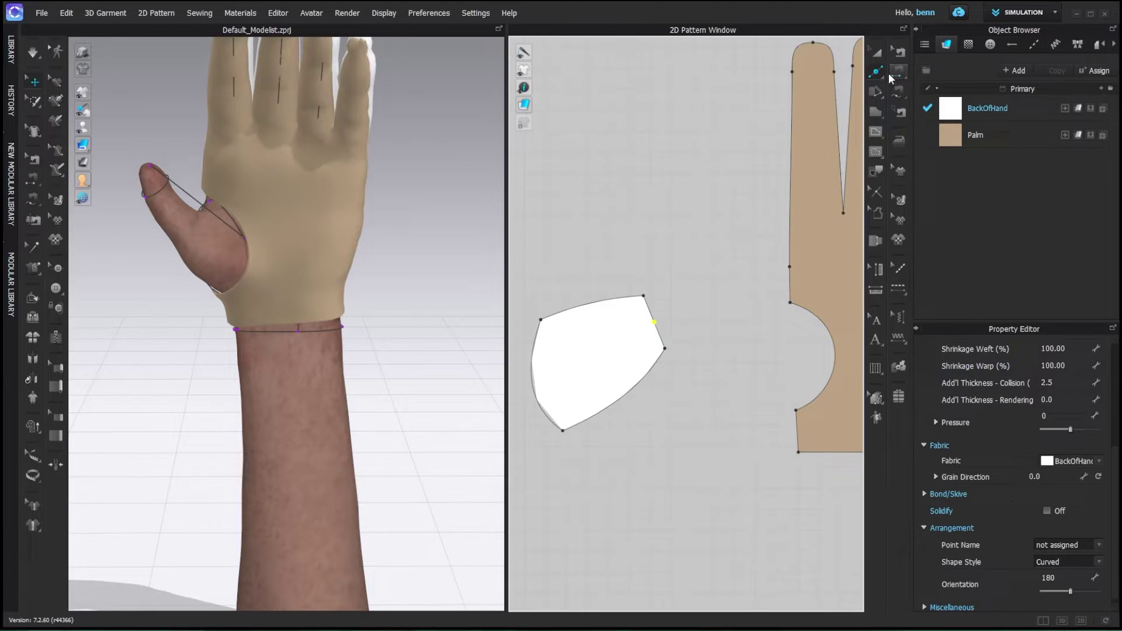
pyautogui.moveTo(665, 348); pyautogui.dragTo(608, 392)
pyautogui.click(696, 363)
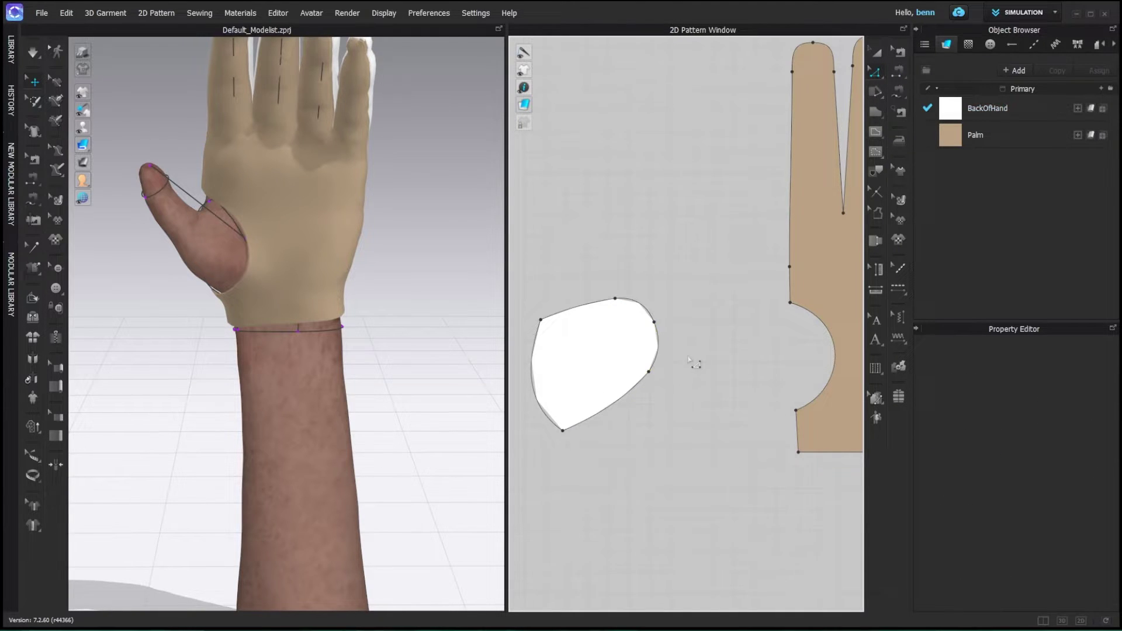
# Step: Tack the thumb piece in 3D to the tip of the avatar's thumb and simulate to pull it over the thumb
pyautogui.scroll(-2, 691, 357)
pyautogui.press('m')
pyautogui.click(607, 405)
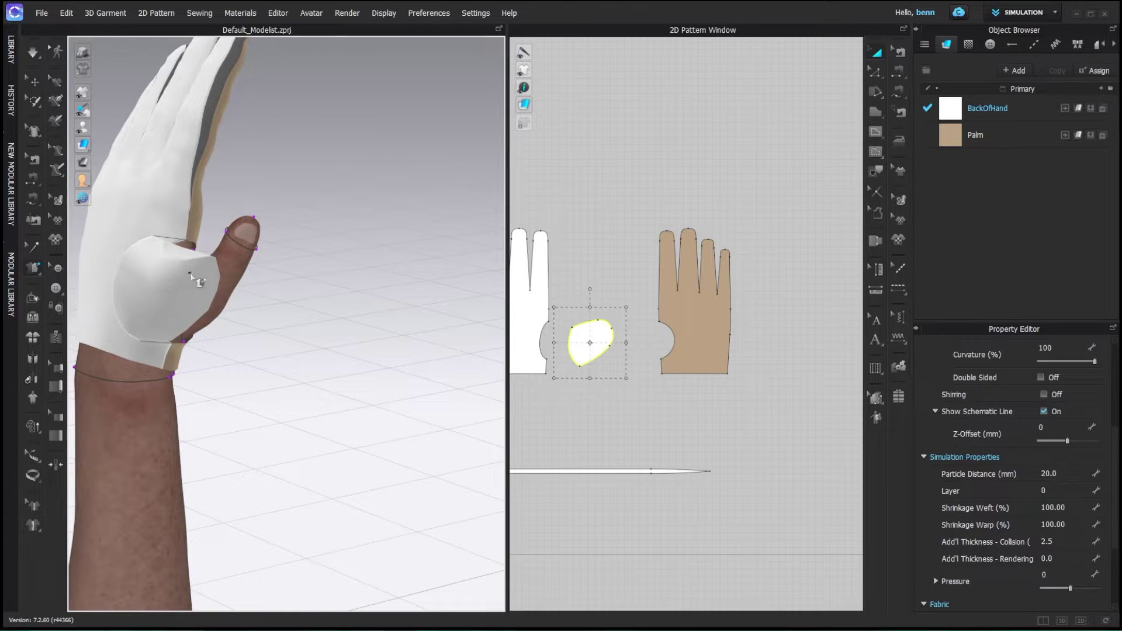
pyautogui.click(207, 269)
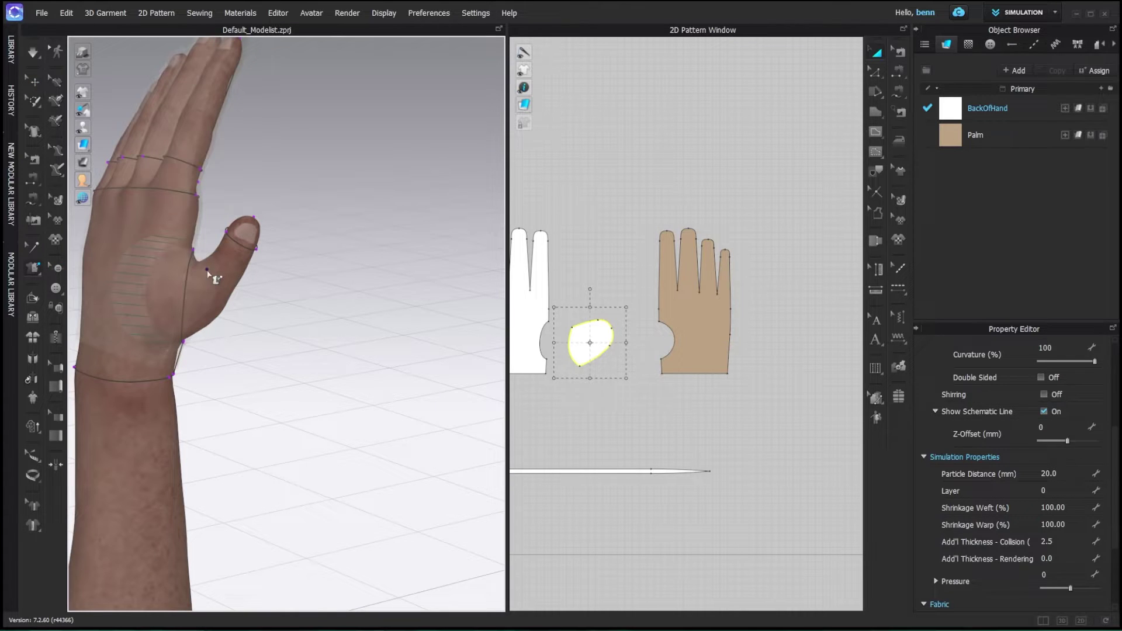
pyautogui.click(252, 228)
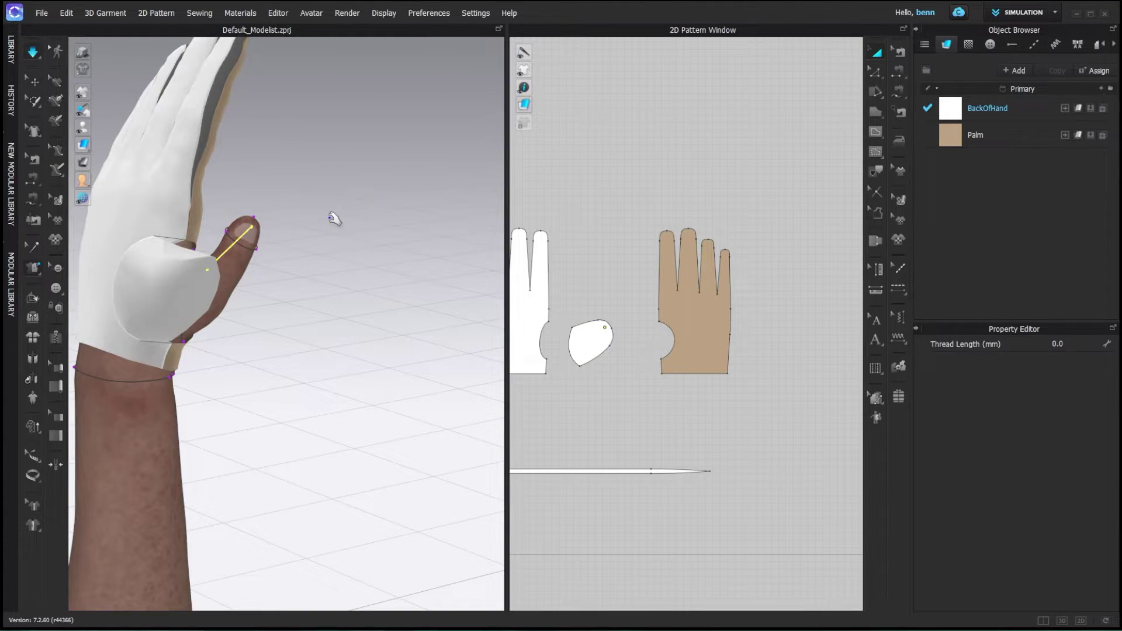
pyautogui.press('space')
pyautogui.moveTo(248, 287); pyautogui.dragTo(313, 296, button='right')
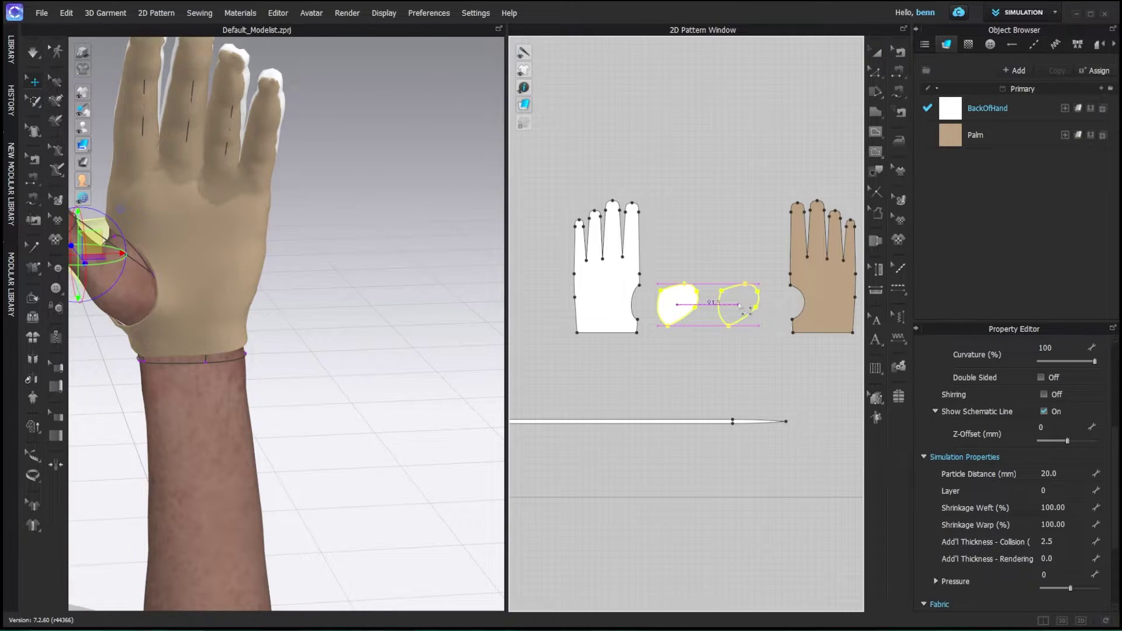
# Step: Paste a copy of the thumb piece between the original and the palm piece and flip it horizontally
pyautogui.rightClick(740, 305)
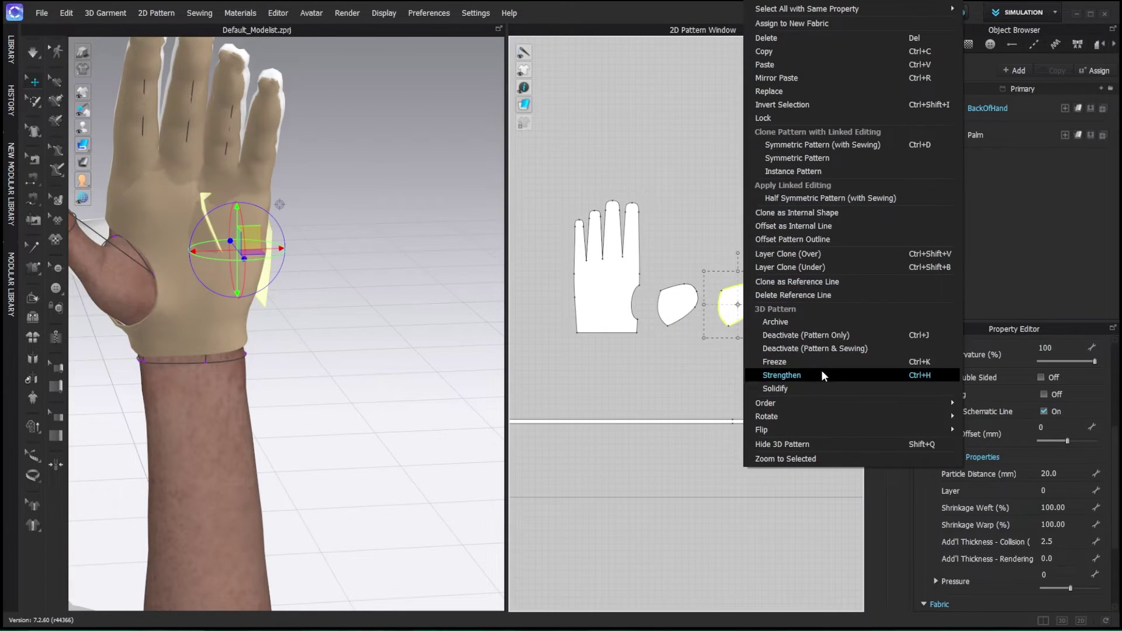
pyautogui.moveTo(817, 429)
pyautogui.click(993, 408)
# Step: Reshape the flipped thumb piece's base curve to 69.7 mm to match the palm's thumb opening
pyautogui.scroll(3, 683, 302)
pyautogui.moveTo(682, 302); pyautogui.dragTo(641, 314, button='middle')
pyautogui.press('z')
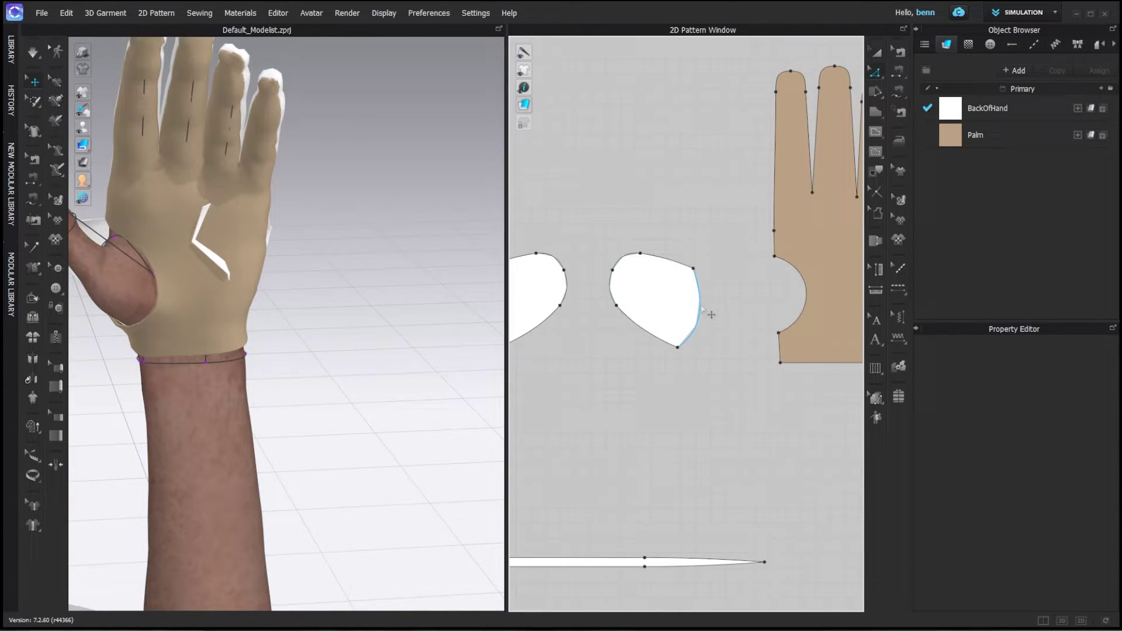
pyautogui.click(818, 301)
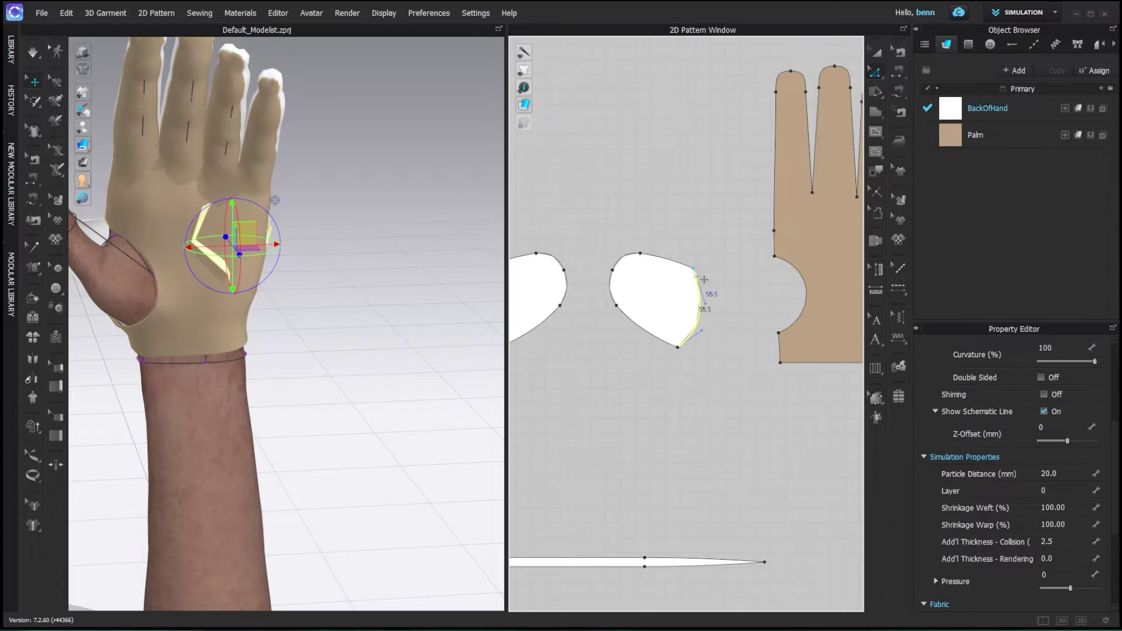
pyautogui.moveTo(694, 269)
pyautogui.mouseDown()
pyautogui.moveTo(722, 306)
pyautogui.moveTo(715, 340)
pyautogui.mouseUp()
pyautogui.click(806, 305)
pyautogui.click(705, 308)
pyautogui.click(754, 336)
# Step: Free-sew the thumb pieces' base curves to the thumb openings of the palm and back-of-hand pieces
pyautogui.press('m')
pyautogui.click(694, 264)
pyautogui.click(793, 271)
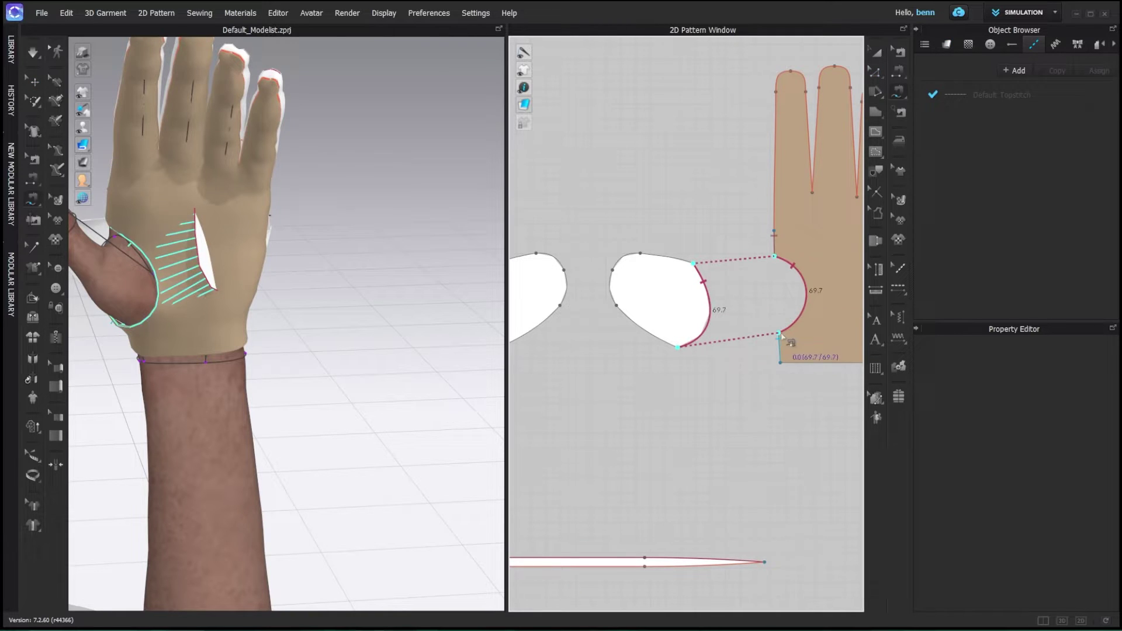
pyautogui.scroll(-2, 667, 309)
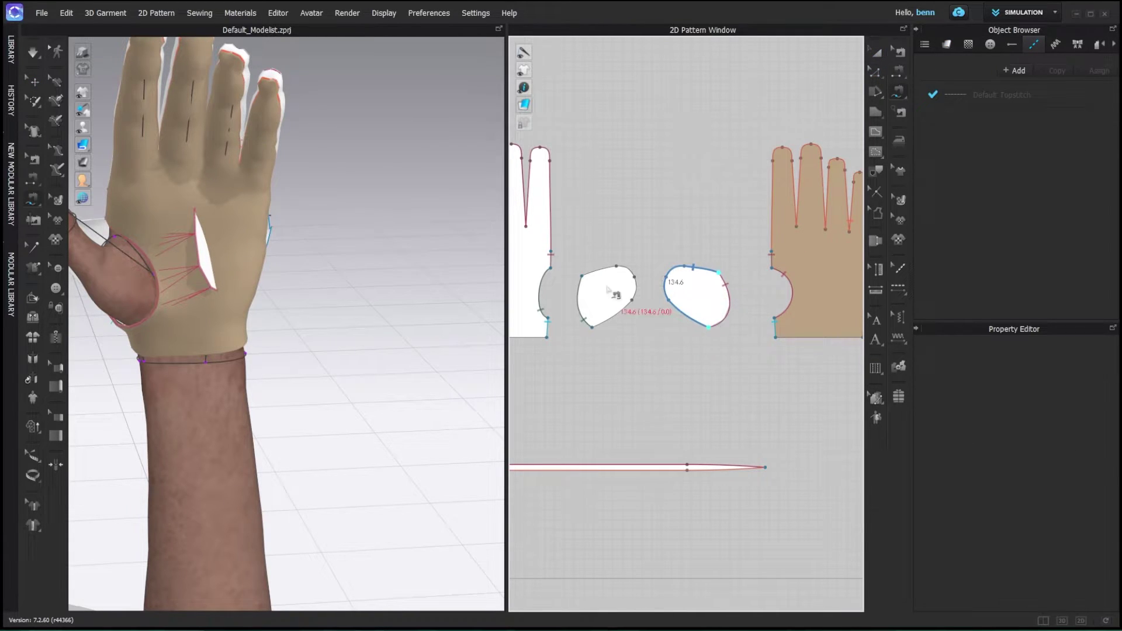
# Step: Free-sew the outer edges of the two thumb pieces together around the tip
pyautogui.click(583, 275)
pyautogui.click(593, 327)
pyautogui.press('a')
# Step: Reposition the flipped thumb piece in 3D and simulate to close both thumb pieces around the thumb
pyautogui.scroll(-2, 296, 318)
pyautogui.click(233, 276)
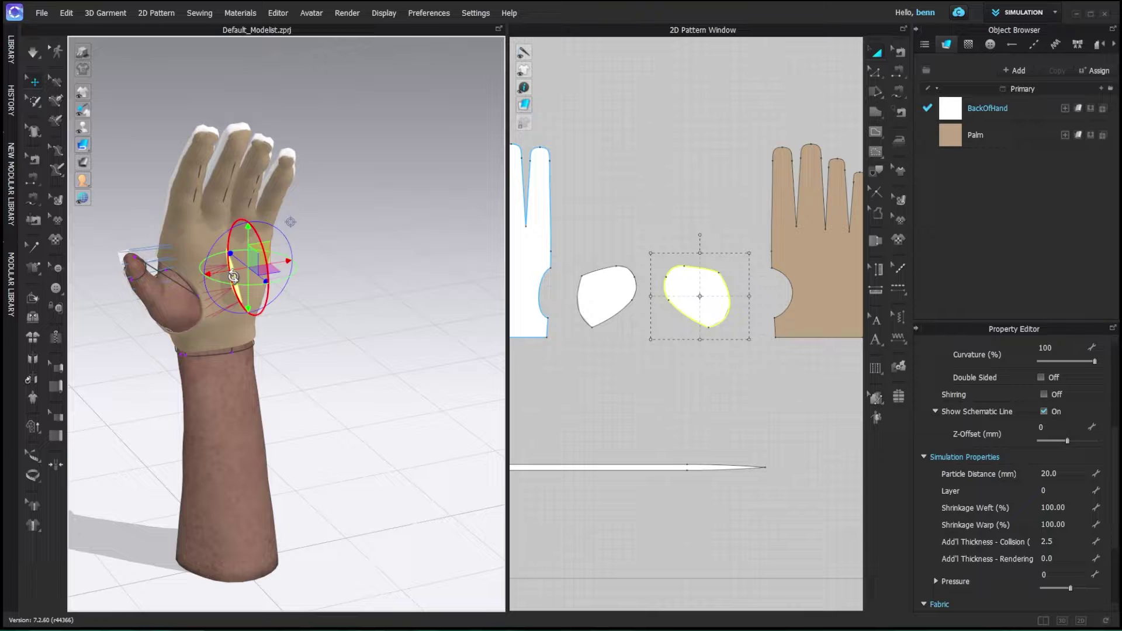
pyautogui.rightClick(233, 277)
pyautogui.click(350, 318)
# Step: Set the particle distance of both thumb pieces to 5 mm and simulate the glove again
pyautogui.click(1064, 438)
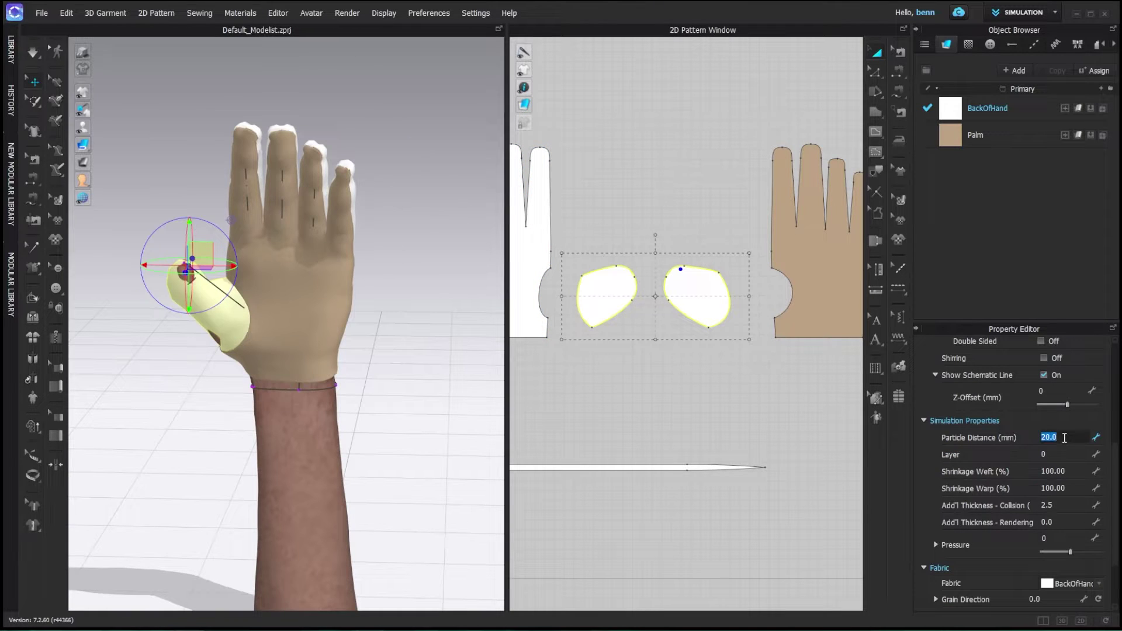
pyautogui.write('5')
pyautogui.press('Return')
pyautogui.click(411, 253)
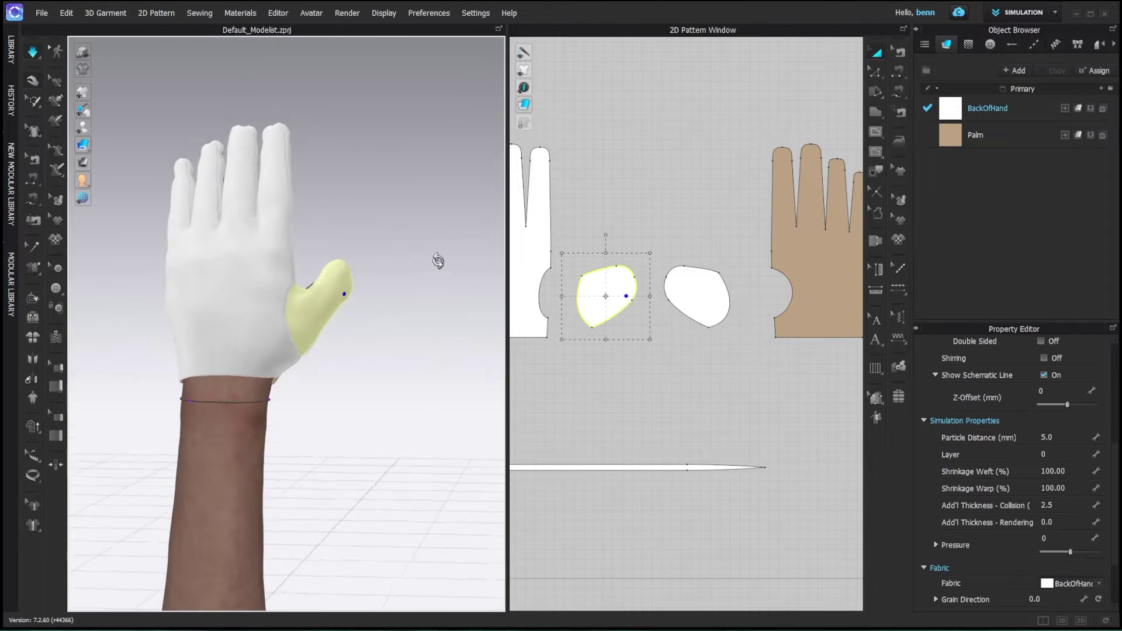
# Step: Slim the palm-side thumb piece by moving its top point down and the lower point of its outer edge inward
pyautogui.click(298, 291)
pyautogui.moveTo(356, 296); pyautogui.dragTo(456, 301, button='right')
pyautogui.scroll(3, 360, 321)
pyautogui.click(212, 245)
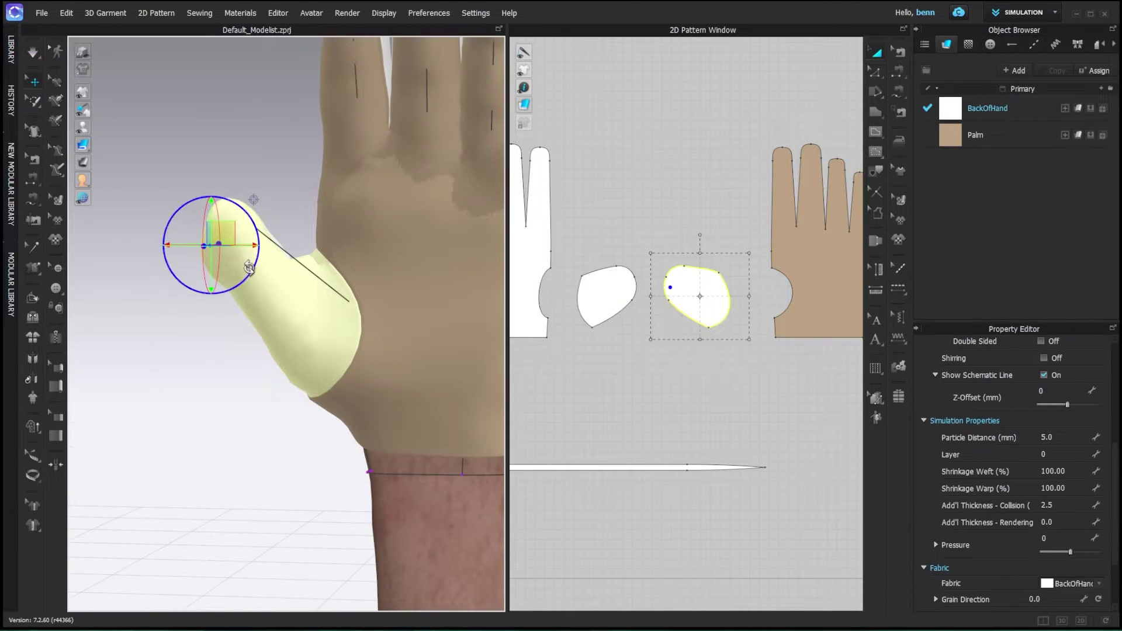
pyautogui.scroll(3, 678, 302)
pyautogui.press('z')
pyautogui.moveTo(655, 299); pyautogui.dragTo(661, 291)
pyautogui.moveTo(690, 221); pyautogui.dragTo(690, 230)
# Step: Move the matching top and outer-edge points of the back-side thumb piece inward and compare the outer seam lengths
pyautogui.moveTo(611, 253); pyautogui.dragTo(706, 248, button='middle')
pyautogui.moveTo(632, 217); pyautogui.dragTo(632, 225)
pyautogui.moveTo(667, 294); pyautogui.dragTo(661, 286)
pyautogui.moveTo(703, 302); pyautogui.dragTo(666, 267, button='middle')
pyautogui.press('b')
pyautogui.click(598, 314)
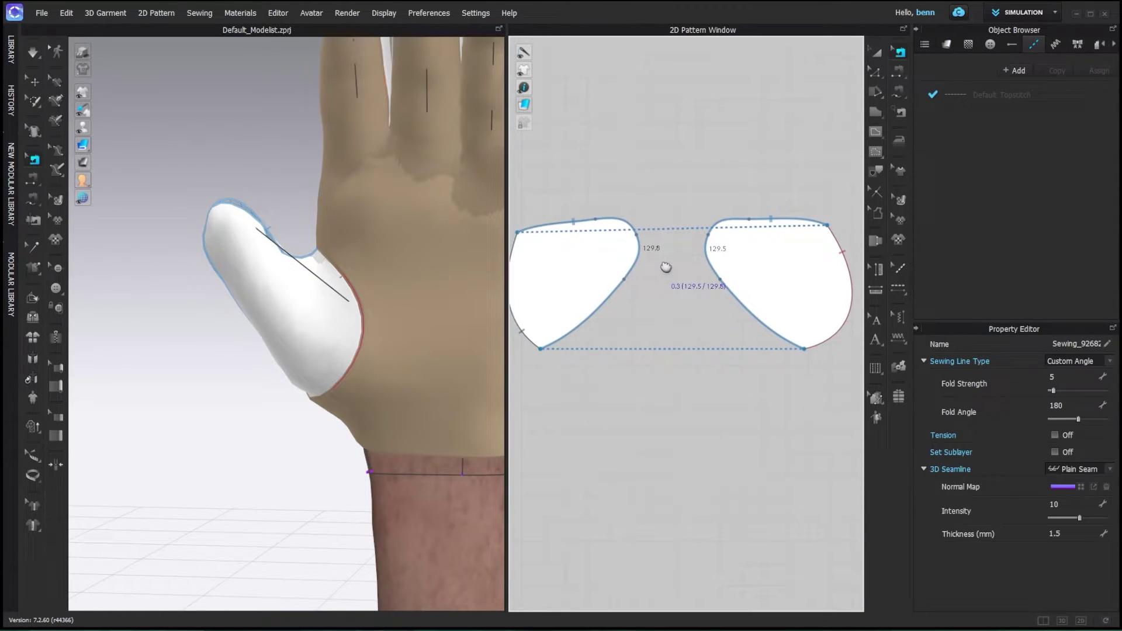
pyautogui.press('z')
pyautogui.moveTo(804, 349); pyautogui.dragTo(806, 350)
pyautogui.rightClick(805, 351)
pyautogui.press('Escape')
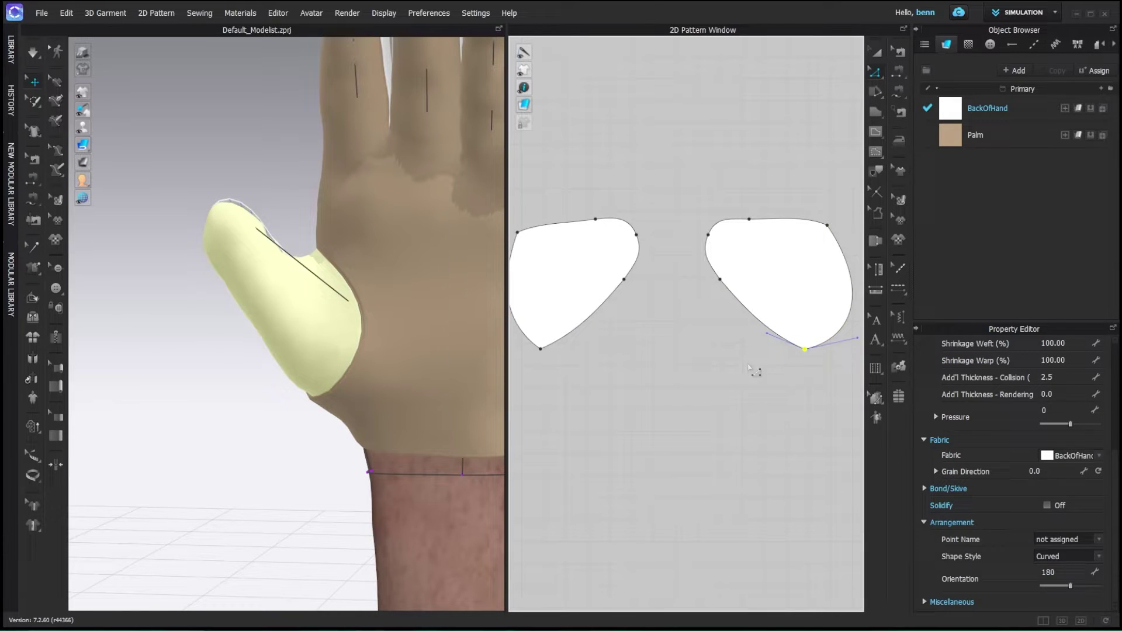
# Step: Recheck the outer thumb seam, then simulate the glove while pulling the fabric into place
pyautogui.press('b')
pyautogui.click(720, 279)
pyautogui.scroll(-2, 722, 276)
pyautogui.press('a')
pyautogui.click(589, 293)
pyautogui.moveTo(367, 299); pyautogui.dragTo(400, 360, button='right')
pyautogui.click(400, 360)
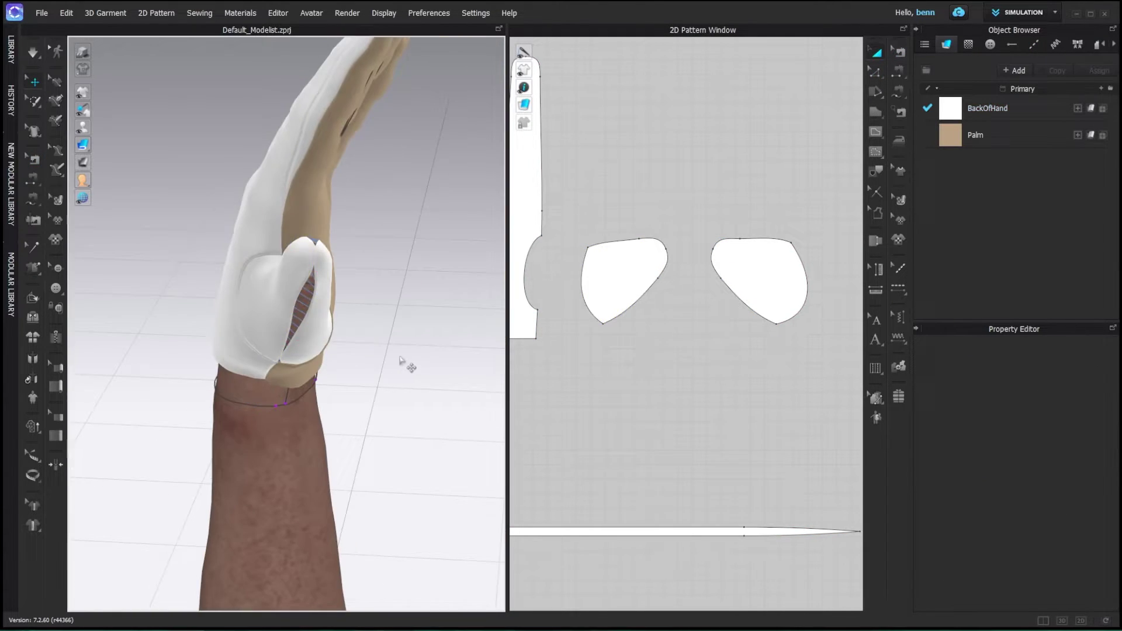
pyautogui.press('2')
pyautogui.press('space')
pyautogui.moveTo(260, 285); pyautogui.dragTo(223, 243)
pyautogui.press('space')
pyautogui.moveTo(263, 272); pyautogui.dragTo(265, 310, button='right')
# Step: Curve the base edge of the palm-side thumb piece inward and check its seam against the palm's thumb opening
pyautogui.moveTo(754, 364); pyautogui.dragTo(668, 360, button='middle')
pyautogui.scroll(2, 733, 271)
pyautogui.moveTo(713, 255); pyautogui.dragTo(681, 266, button='middle')
pyautogui.press('z')
pyautogui.moveTo(702, 292); pyautogui.dragTo(699, 341)
pyautogui.press('b')
pyautogui.click(662, 311)
pyautogui.press('z')
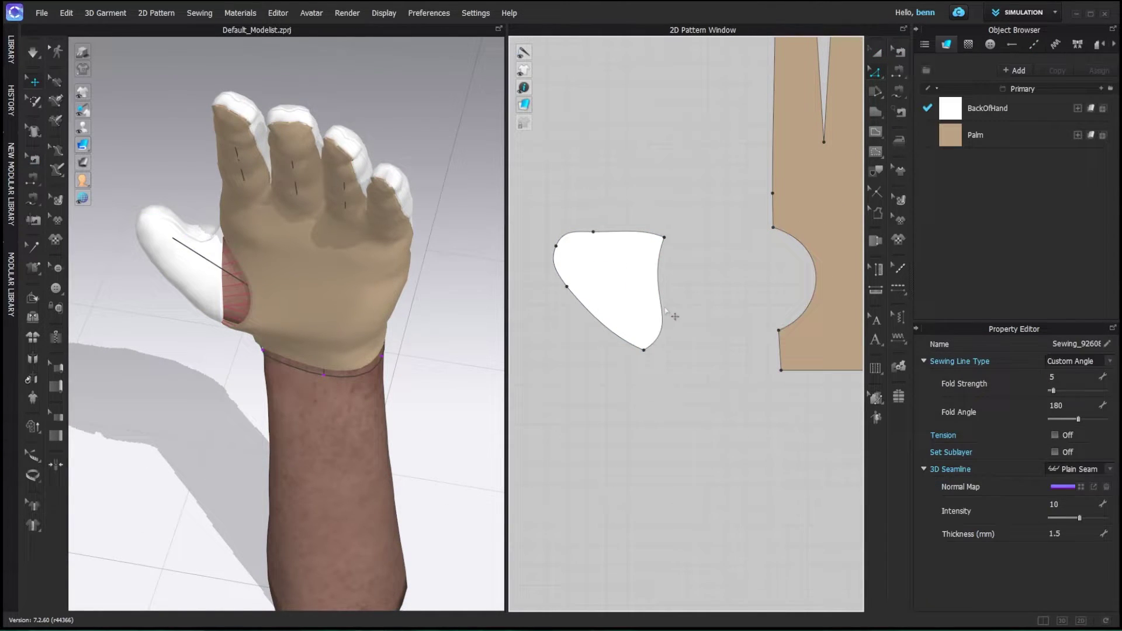
# Step: Refine the palm-side thumb piece's base edge and the palm's thumb opening curve, and compare the two seam lengths
pyautogui.click(663, 249)
pyautogui.moveTo(833, 246); pyautogui.dragTo(821, 252)
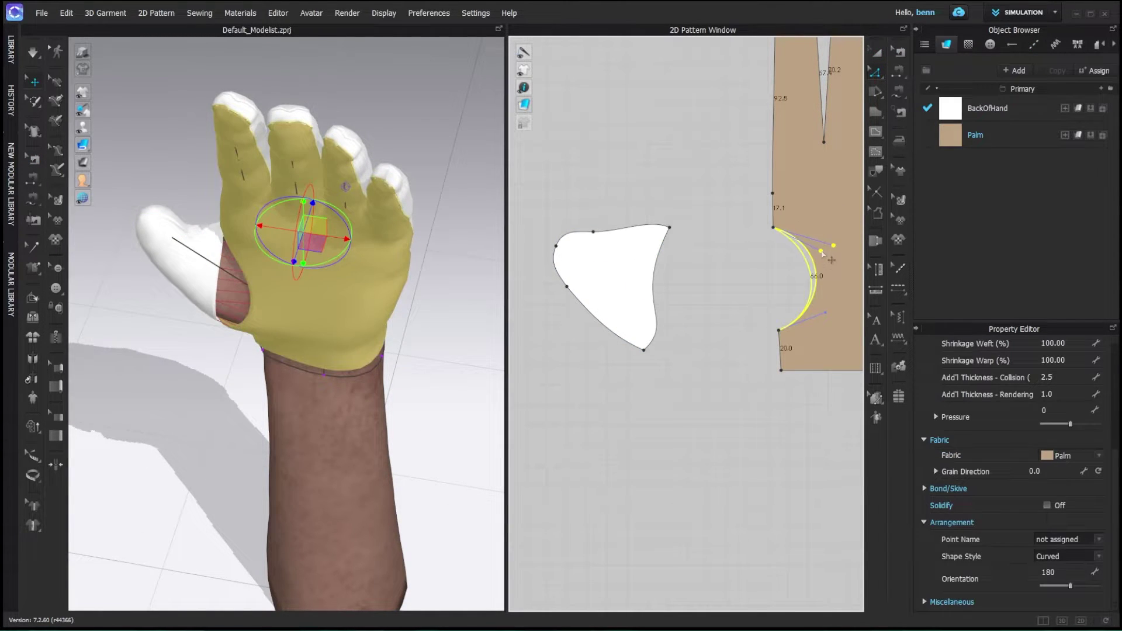
pyautogui.press('b')
pyautogui.click(659, 324)
pyautogui.moveTo(706, 299); pyautogui.dragTo(654, 288, button='middle')
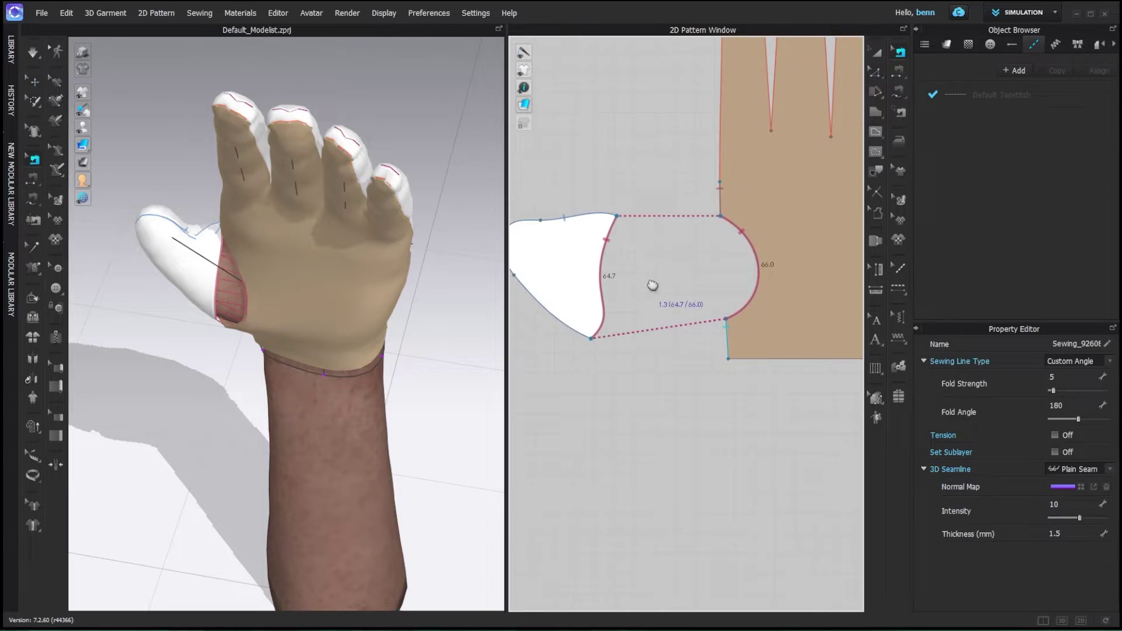
# Step: Deepen the base curve of the palm-side thumb piece slightly, check the palm opening's length and simulate the glove
pyautogui.press('z')
pyautogui.click(600, 286)
pyautogui.moveTo(576, 294); pyautogui.dragTo(568, 286)
pyautogui.click(757, 283)
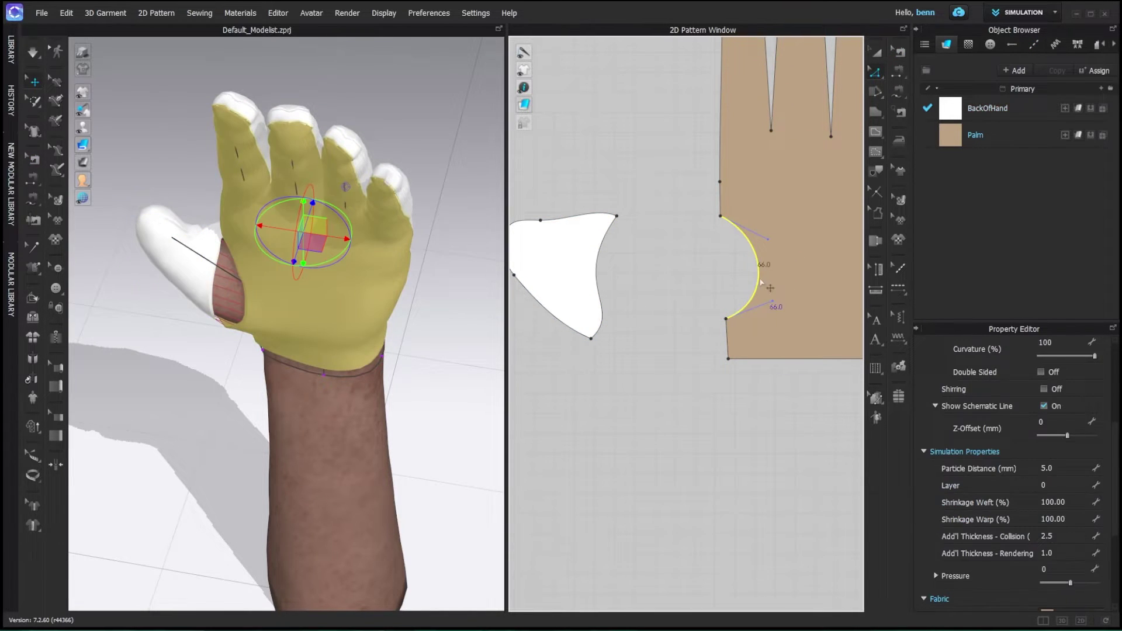
pyautogui.click(646, 295)
pyautogui.press('space')
pyautogui.moveTo(468, 293); pyautogui.dragTo(237, 298, button='right')
pyautogui.click(323, 261)
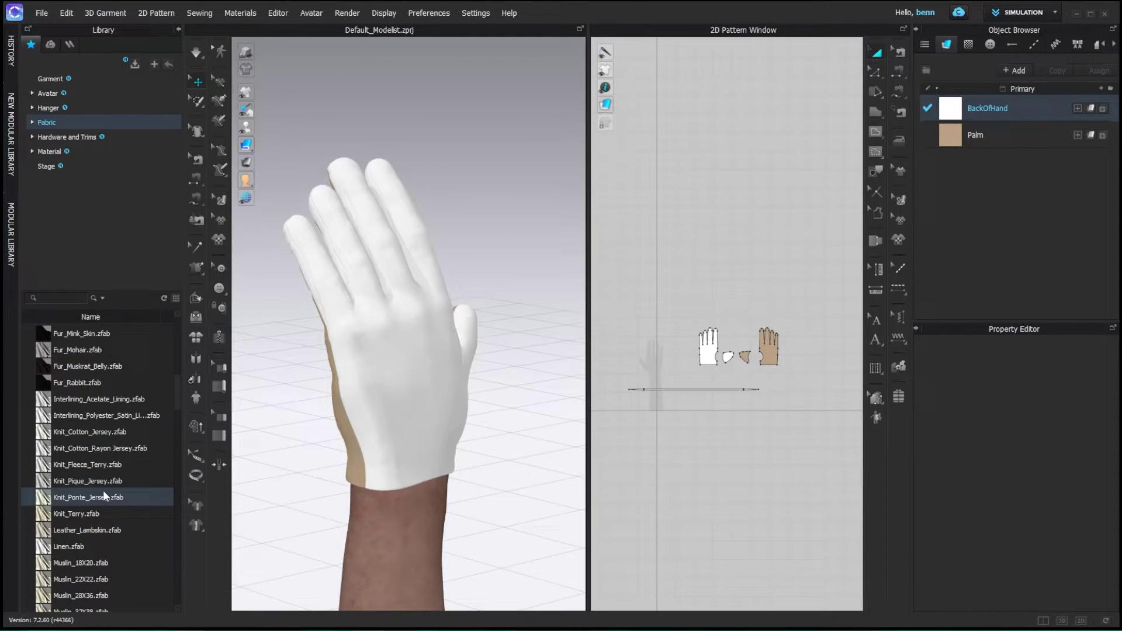
# Step: Replace the BackOfHand fabric with Knit_Pique_Jersey and the Palm fabric with Leather_Lambskin from the fabric library
pyautogui.moveTo(86, 479)
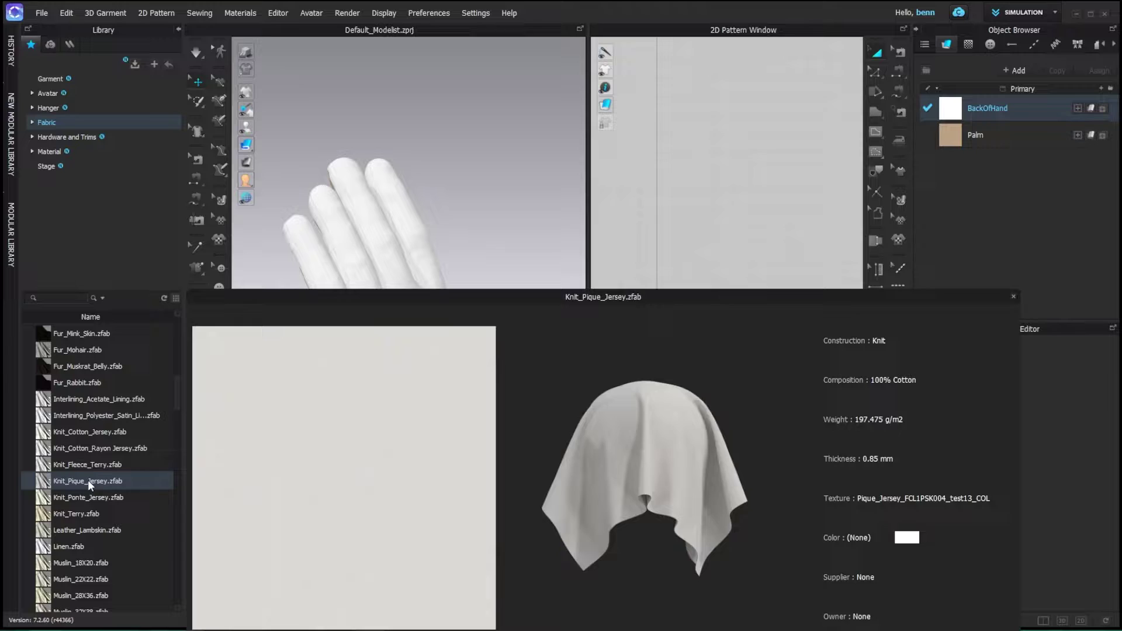
pyautogui.moveTo(87, 479); pyautogui.dragTo(961, 111)
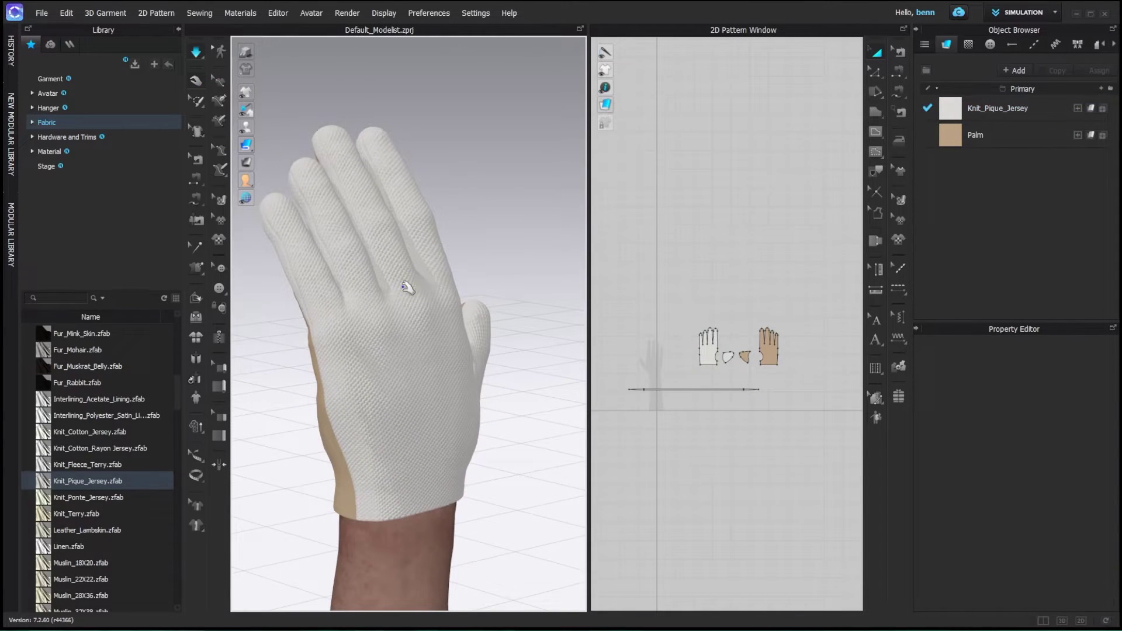
pyautogui.moveTo(311, 372); pyautogui.dragTo(499, 358, button='right')
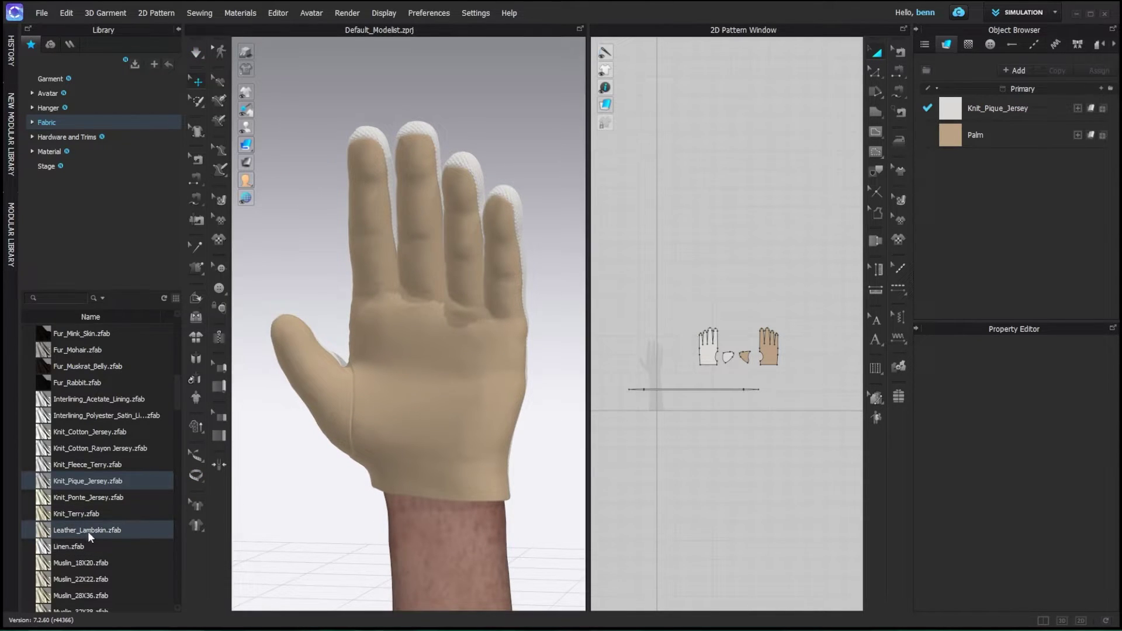
pyautogui.moveTo(91, 530); pyautogui.dragTo(951, 135)
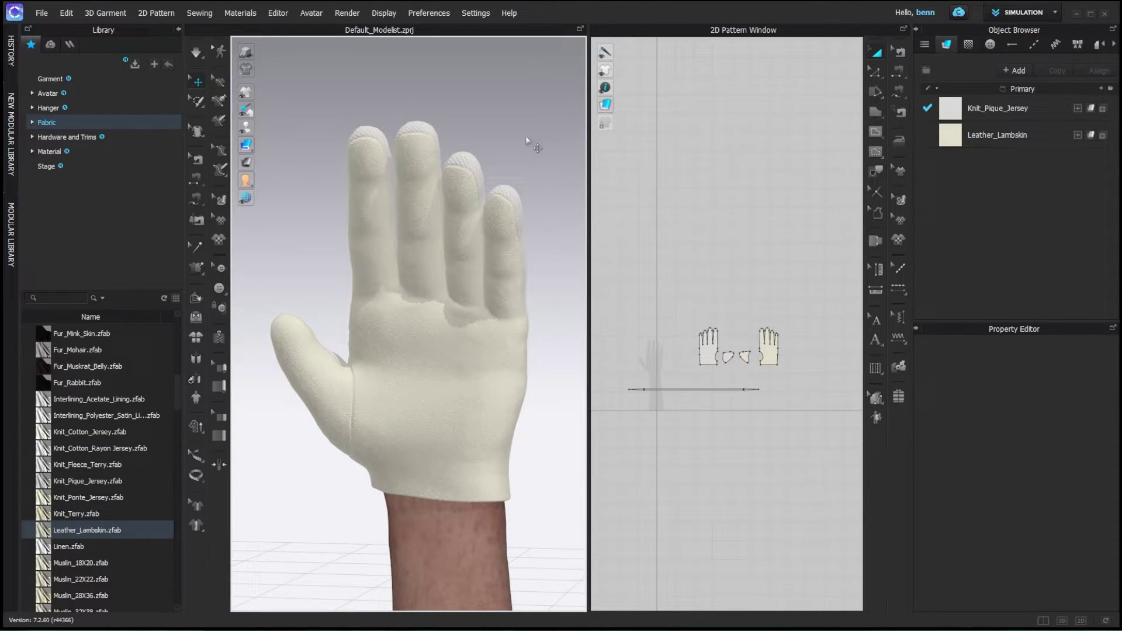
pyautogui.click(452, 393)
pyautogui.moveTo(537, 380); pyautogui.dragTo(288, 401, button='right')
pyautogui.moveTo(435, 351); pyautogui.dragTo(471, 381, button='right')
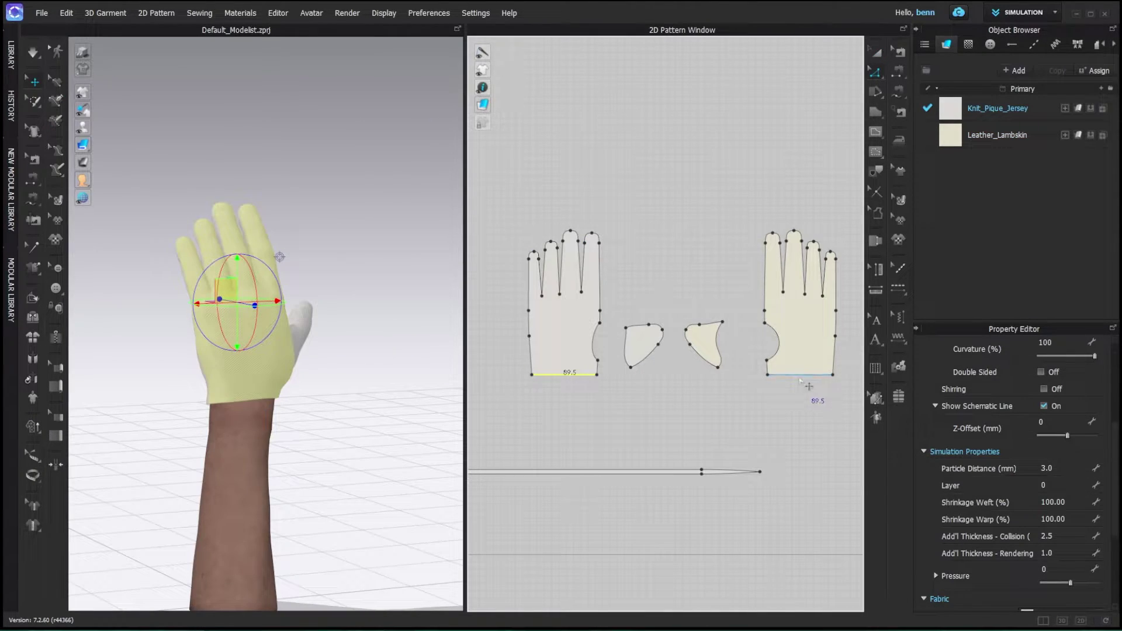
# Step: Extend the wrist edges of the back-of-hand and palm pieces downward by 14.2 mm and simulate the glove
pyautogui.moveTo(800, 380); pyautogui.dragTo(801, 391)
pyautogui.press('Return')
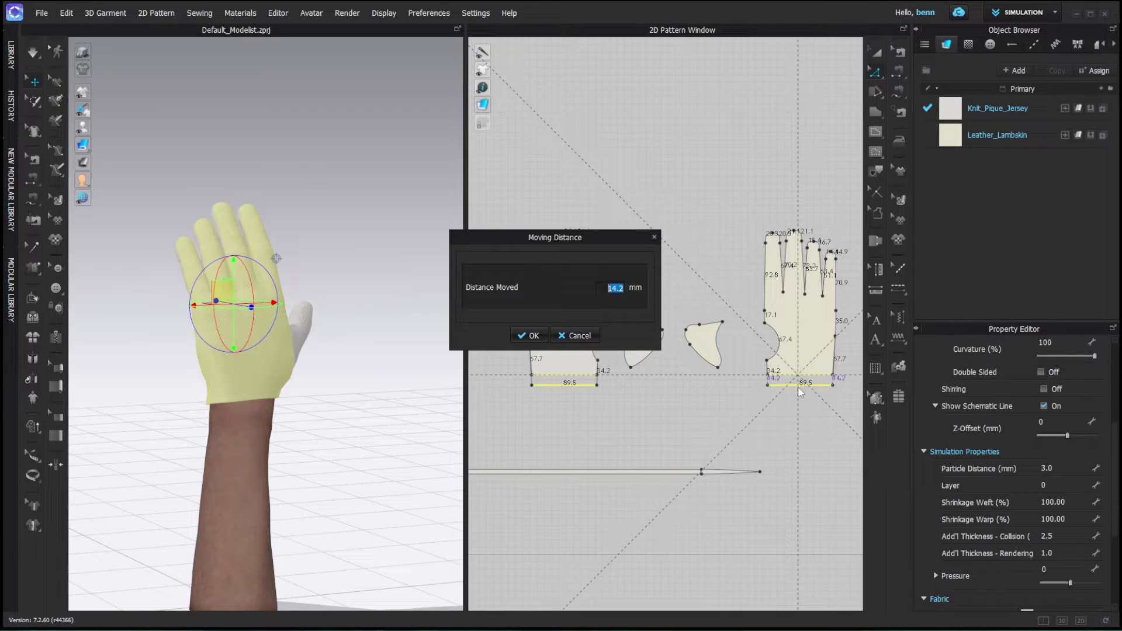
pyautogui.press('Return')
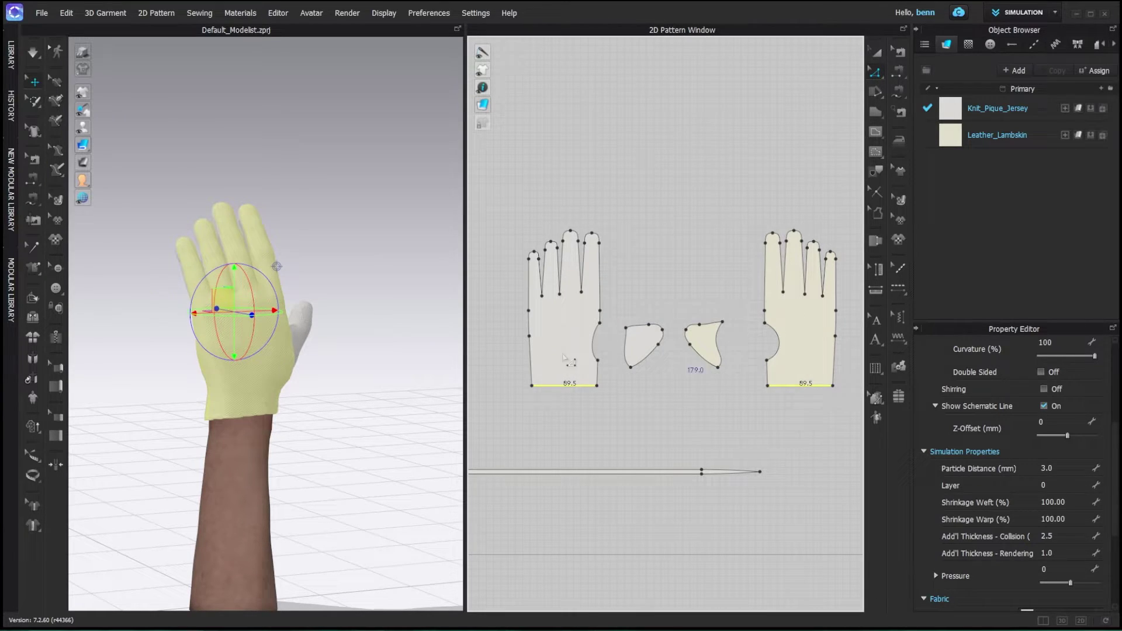
pyautogui.click(395, 376)
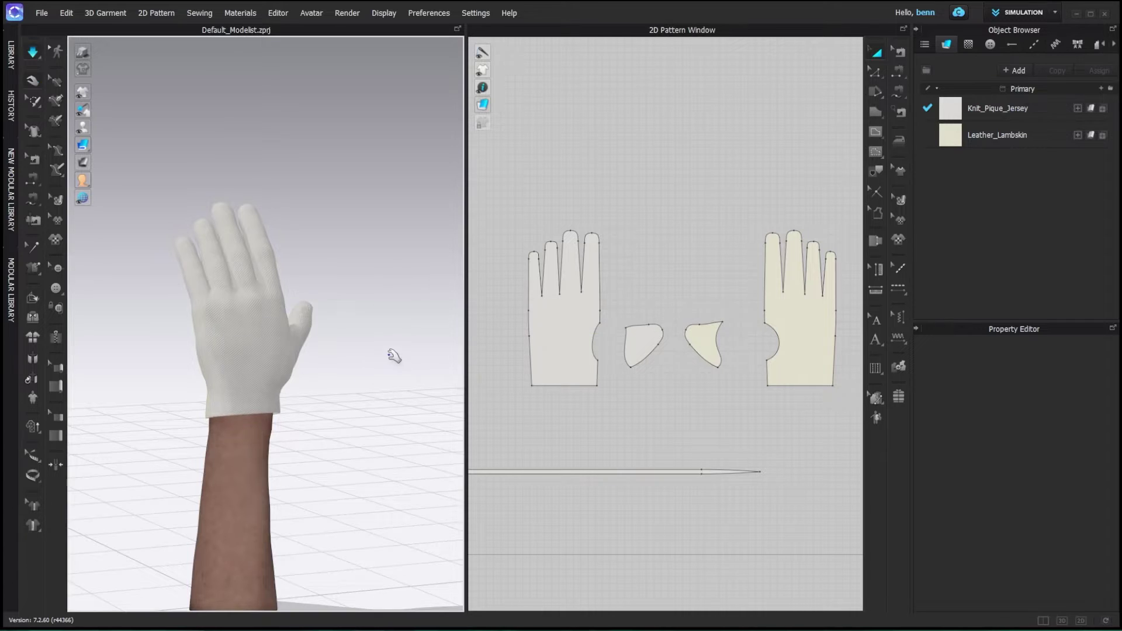
pyautogui.moveTo(393, 353); pyautogui.dragTo(100, 341, button='right')
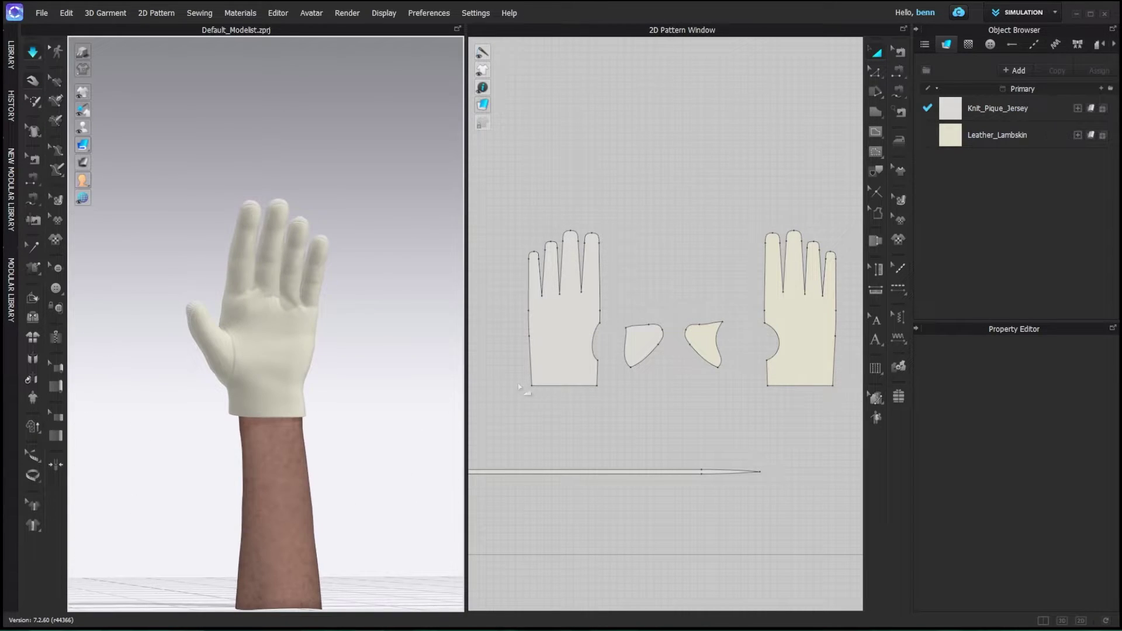
# Step: Move the thumb-side wrist corner of the back-of-hand piece inward to taper the cuff
pyautogui.scroll(4, 601, 401)
pyautogui.moveTo(594, 387); pyautogui.dragTo(592, 386)
pyautogui.rightClick(592, 386)
pyautogui.press('Return')
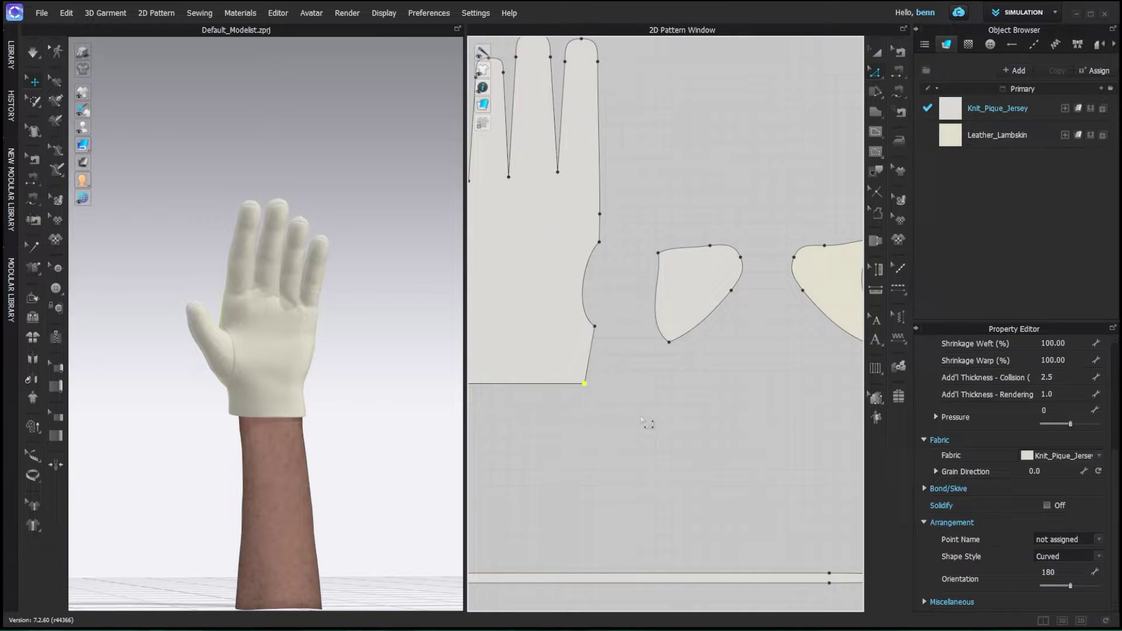
# Step: Move the thumb-side wrist corner of the palm piece inward by 5 mm and simulate the glove
pyautogui.scroll(-2, 646, 426)
pyautogui.moveTo(646, 426); pyautogui.dragTo(432, 442, button='middle')
pyautogui.moveTo(661, 410); pyautogui.dragTo(668, 412)
pyautogui.rightClick(668, 412)
pyautogui.write('5')
pyautogui.press('Return')
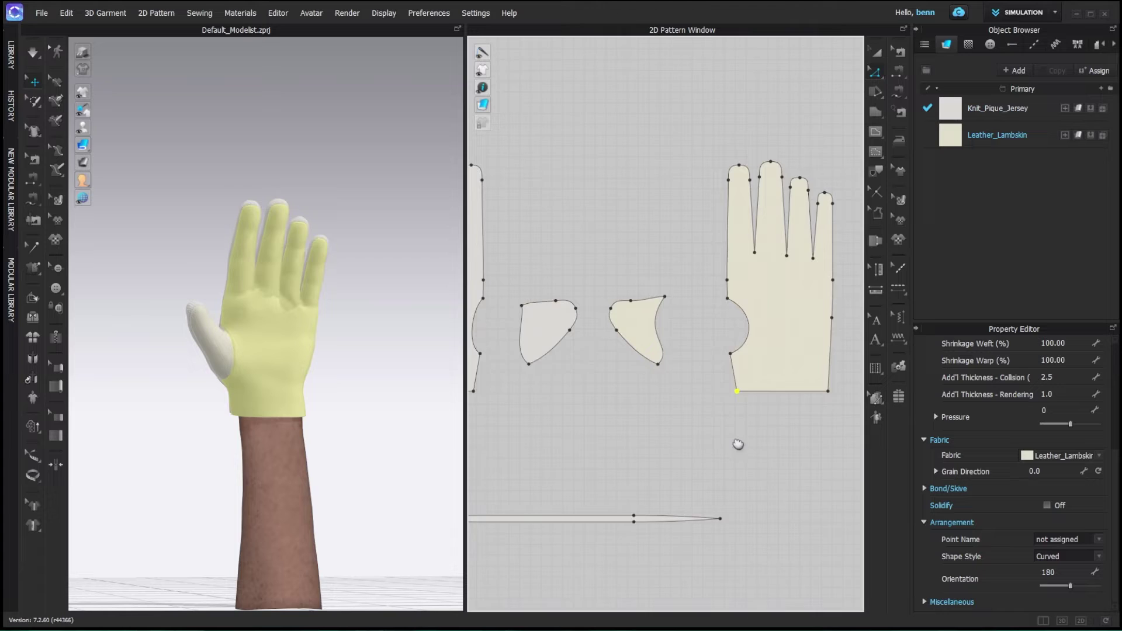
pyautogui.click(374, 394)
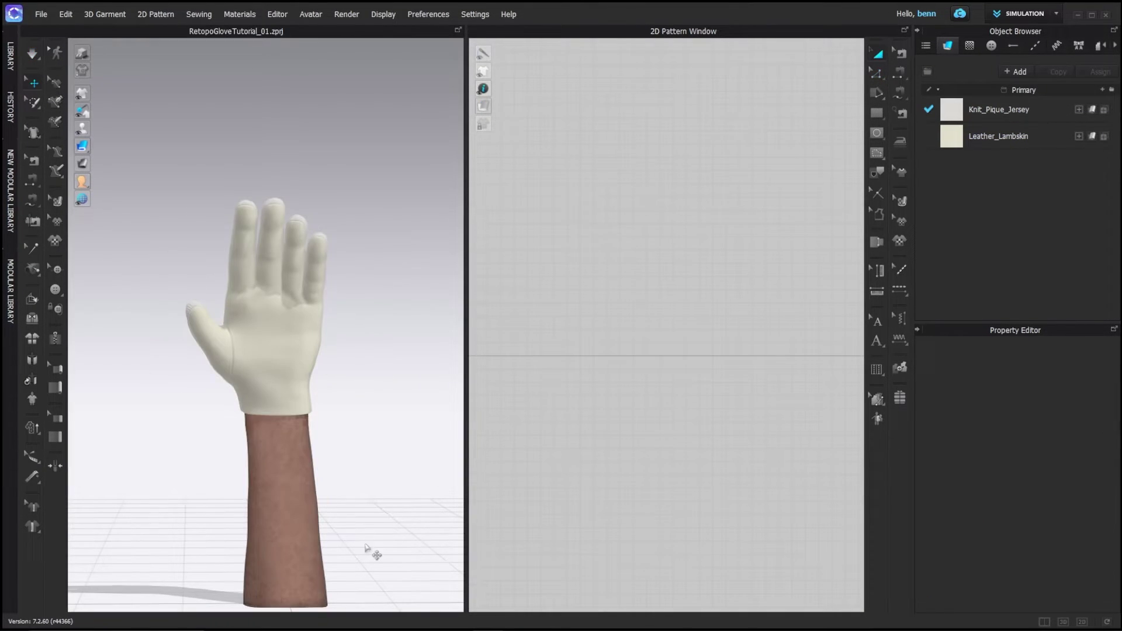
# Step: Adjust the hand avatar's skin offset and simulate the glove again, checking it from the palm side
pyautogui.moveTo(340, 384); pyautogui.dragTo(336, 396, button='middle')
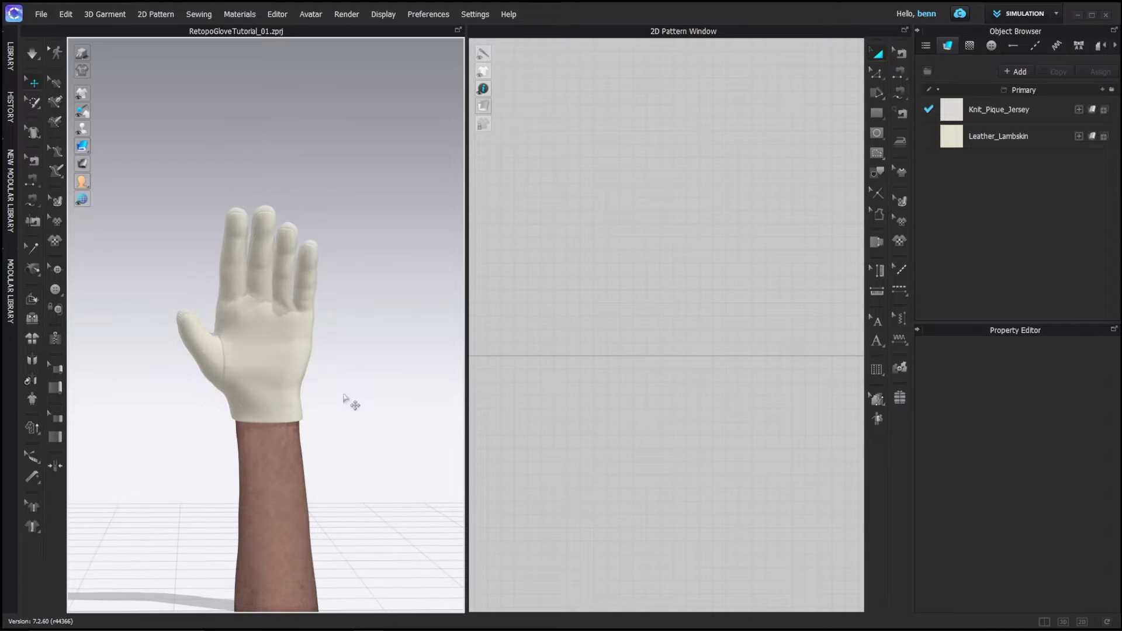
pyautogui.moveTo(344, 399); pyautogui.dragTo(571, 413, button='right')
pyautogui.click(227, 465)
pyautogui.click(1067, 454)
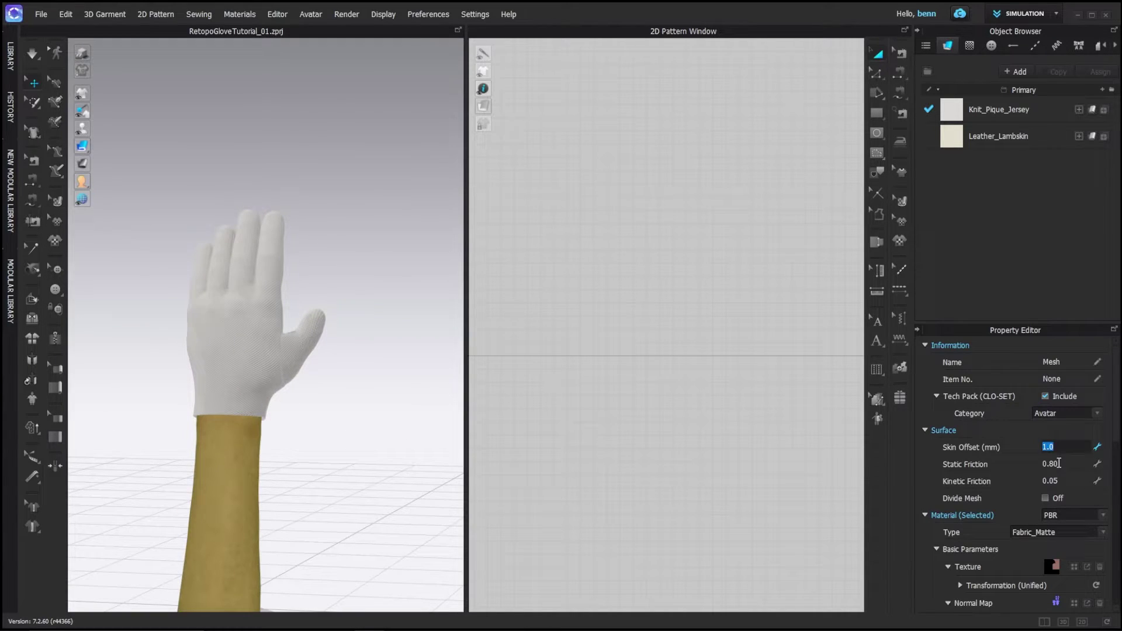
pyautogui.click(387, 342)
pyautogui.scroll(3, 313, 290)
pyautogui.moveTo(313, 290); pyautogui.dragTo(408, 265, button='middle')
pyautogui.press('space')
pyautogui.moveTo(409, 266); pyautogui.dragTo(183, 252, button='right')
pyautogui.moveTo(299, 296); pyautogui.dragTo(269, 315, button='middle')
pyautogui.press('space')
# Step: Set the additional collision thickness to 1.5 and the rendering thickness to 0.2 for all pattern pieces
pyautogui.click(1049, 115)
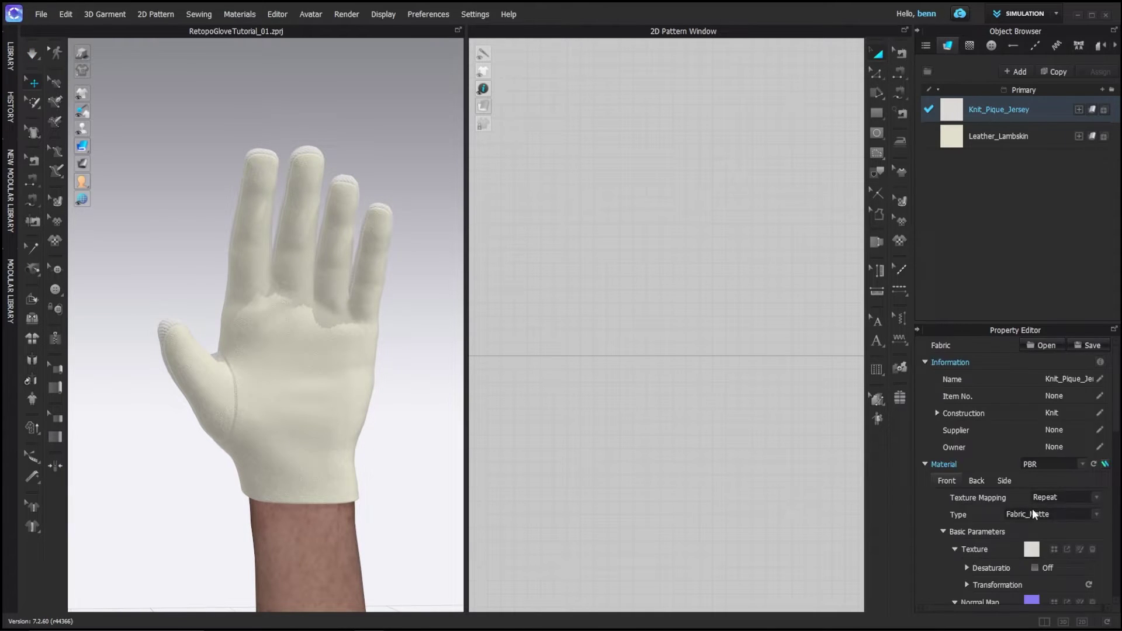
pyautogui.scroll(-5, 1032, 509)
pyautogui.scroll(-5, 1059, 516)
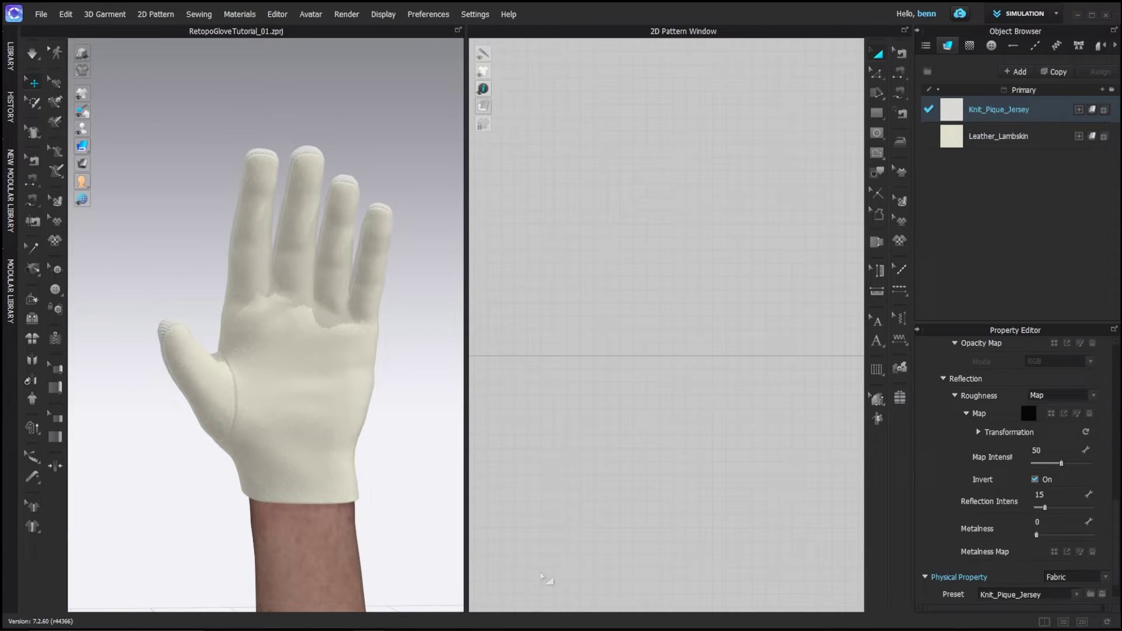
pyautogui.scroll(-5, 709, 430)
pyautogui.scroll(1, 800, 398)
pyautogui.moveTo(781, 421); pyautogui.dragTo(737, 378, button='middle')
pyautogui.scroll(5, 741, 321)
pyautogui.hotkey('ctrl', 'a')
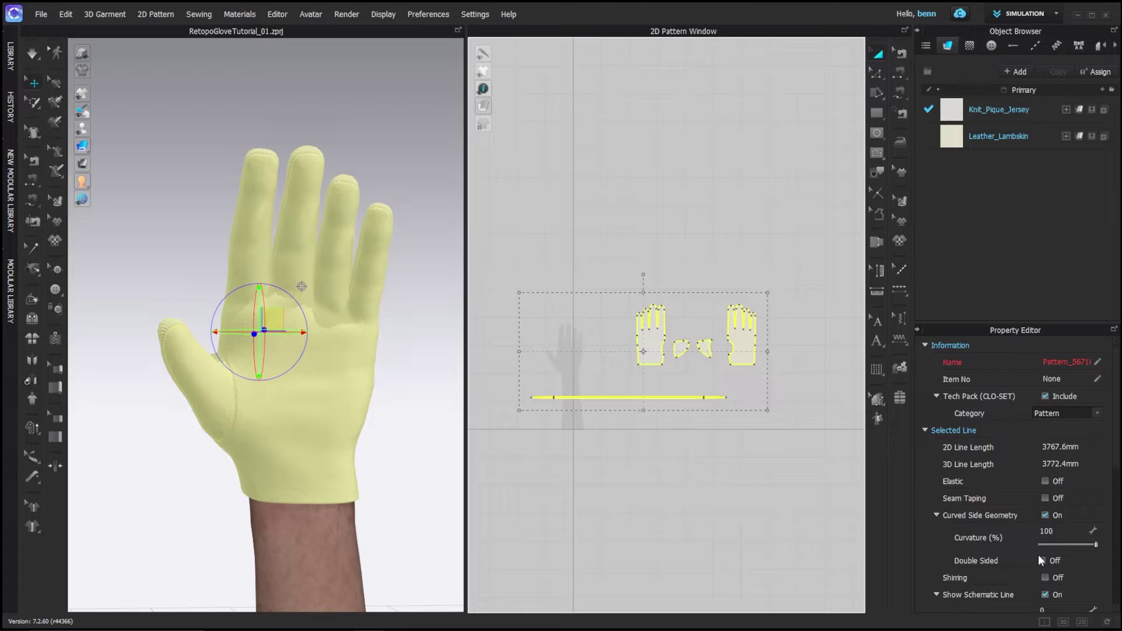
pyautogui.scroll(-6, 1038, 555)
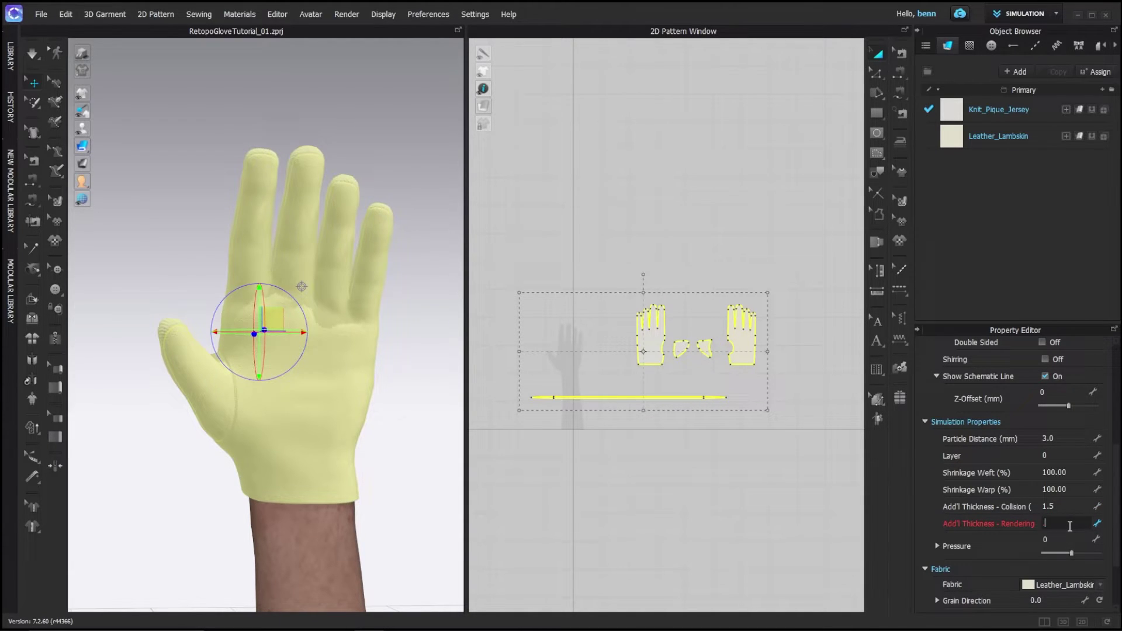
# Step: Simulate the glove and display its fabric as translucent to examine the fit around the thumb
pyautogui.click(409, 264)
pyautogui.press('space')
pyautogui.moveTo(241, 332); pyautogui.dragTo(374, 290, button='right')
pyautogui.press('space')
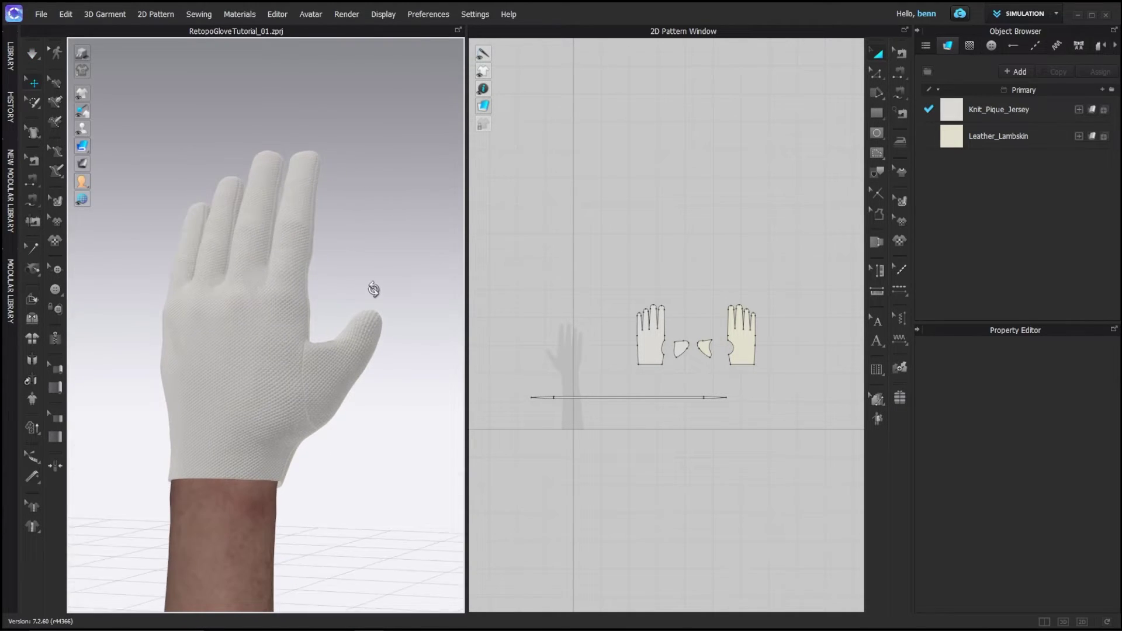
pyautogui.moveTo(83, 146)
pyautogui.click(135, 146)
pyautogui.scroll(3, 281, 328)
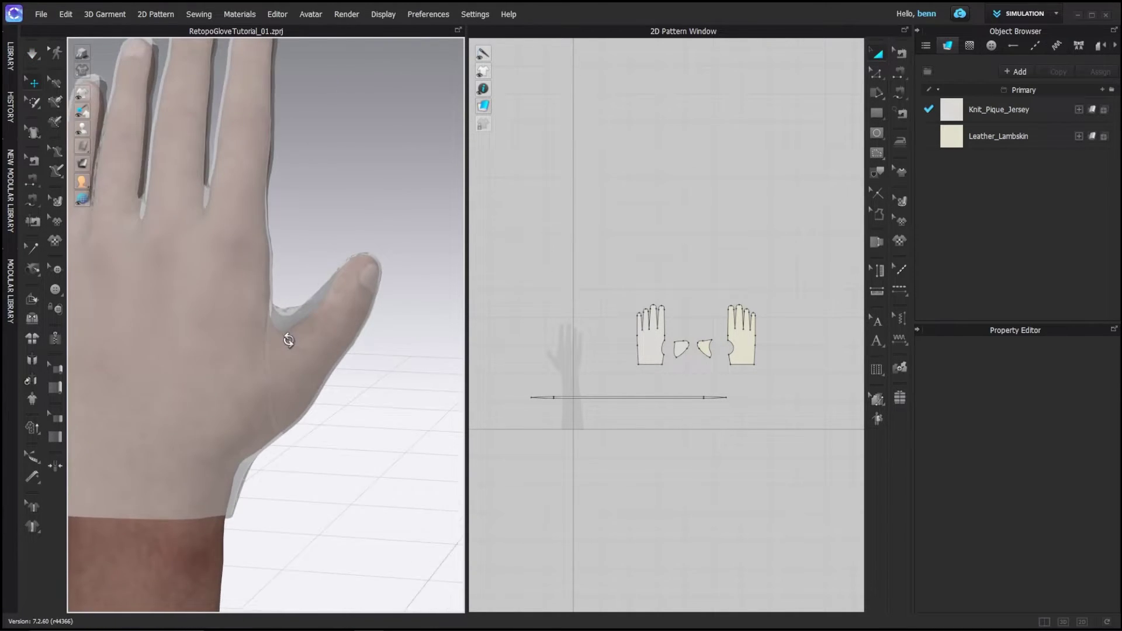
# Step: Move the upper point of the back-of-hand piece's thumb opening down by 5 mm
pyautogui.scroll(5, 667, 350)
pyautogui.moveTo(632, 338); pyautogui.dragTo(633, 338)
pyautogui.moveTo(626, 329); pyautogui.dragTo(625, 342)
pyautogui.rightClick(625, 342)
pyautogui.write('5')
pyautogui.press('Return')
# Step: Move the upper point of the palm piece's thumb opening down by 5 mm
pyautogui.moveTo(729, 291); pyautogui.dragTo(493, 281, button='middle')
pyautogui.moveTo(618, 289); pyautogui.dragTo(754, 329)
pyautogui.moveTo(750, 307); pyautogui.dragTo(750, 316)
pyautogui.rightClick(750, 317)
pyautogui.write('5')
pyautogui.press('Return')
# Step: Lower the point on the back-side thumb piece's upper edge, adjust its upper base corner and simulate the glove
pyautogui.moveTo(733, 368); pyautogui.dragTo(932, 366, button='middle')
pyautogui.moveTo(651, 309); pyautogui.dragTo(652, 315)
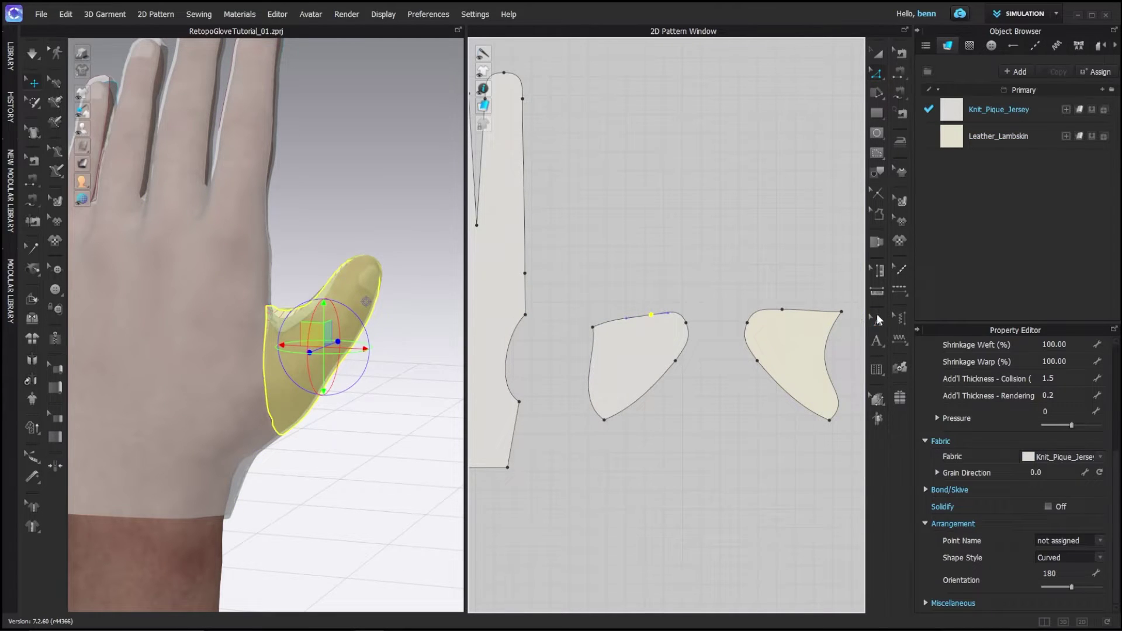
pyautogui.click(782, 311)
pyautogui.moveTo(782, 314); pyautogui.dragTo(756, 314)
pyautogui.scroll(3, 751, 309)
pyautogui.moveTo(628, 306); pyautogui.dragTo(626, 307)
pyautogui.scroll(-2, 636, 315)
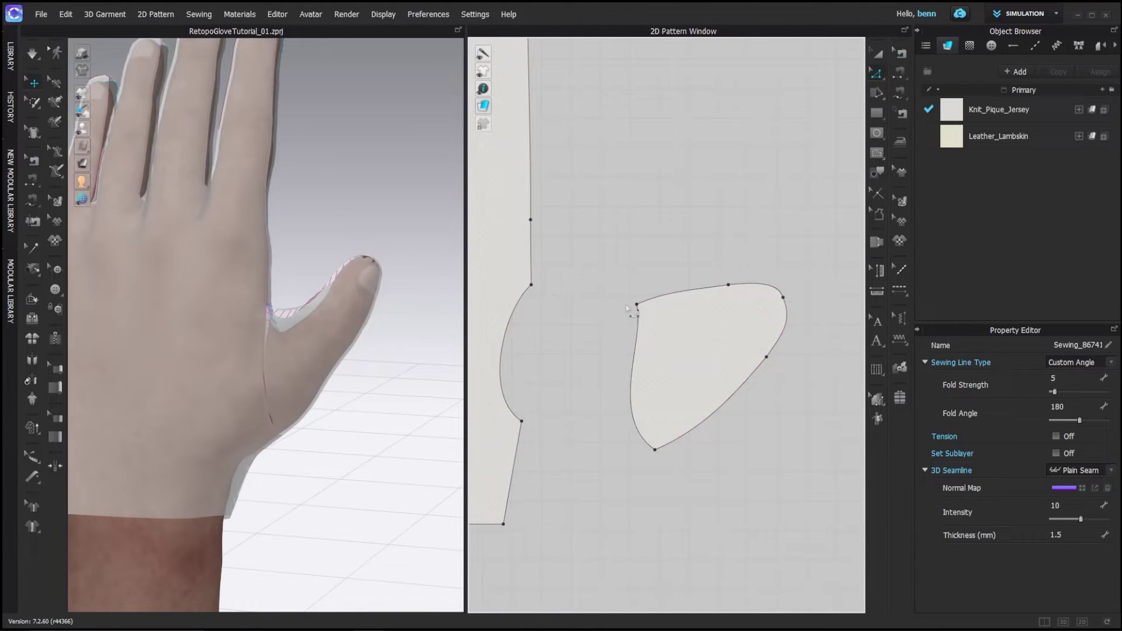
pyautogui.click(640, 306)
pyautogui.rightClick(640, 306)
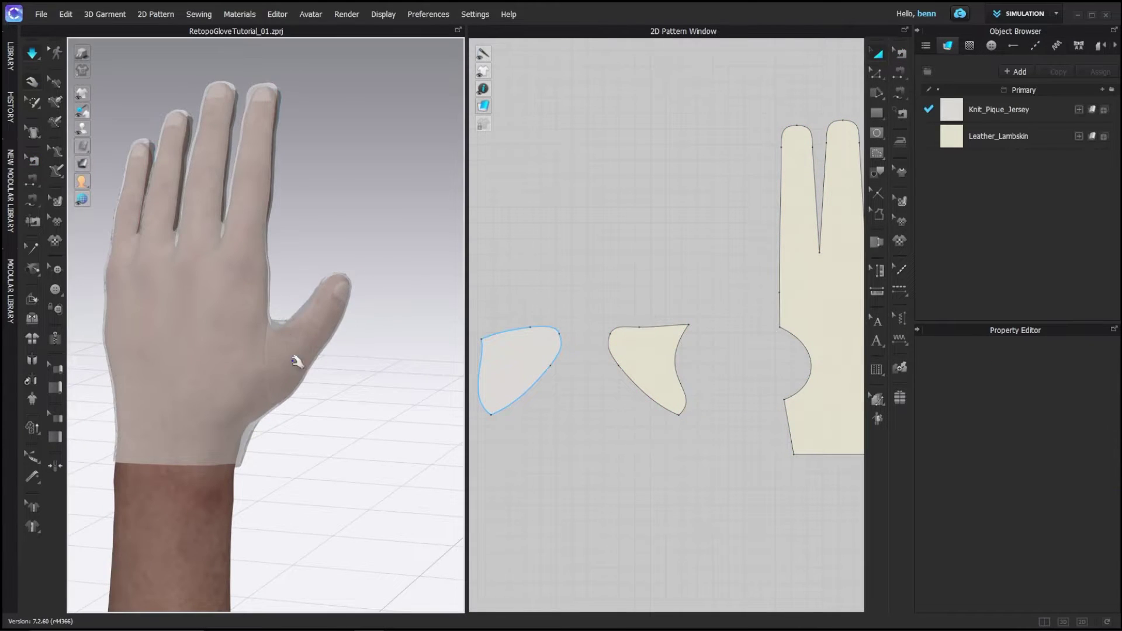
pyautogui.click(171, 348)
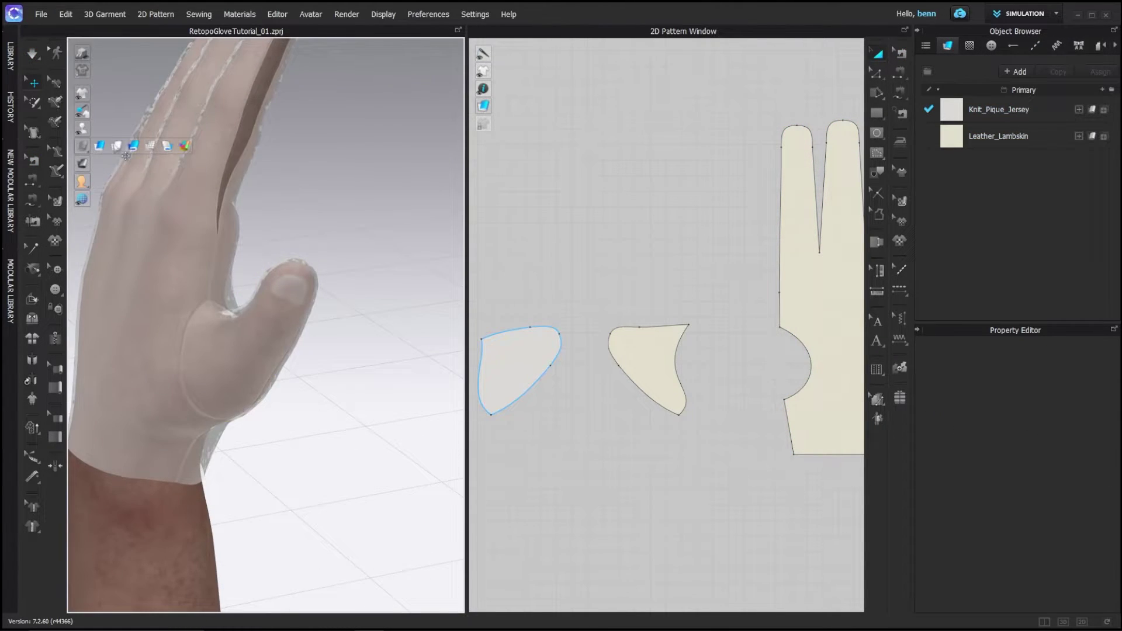
# Step: Restore the glove's opaque fabric display and make the fingertip curves on the back-of-hand piece rounder
pyautogui.moveTo(100, 141); pyautogui.dragTo(281, 240, button='right')
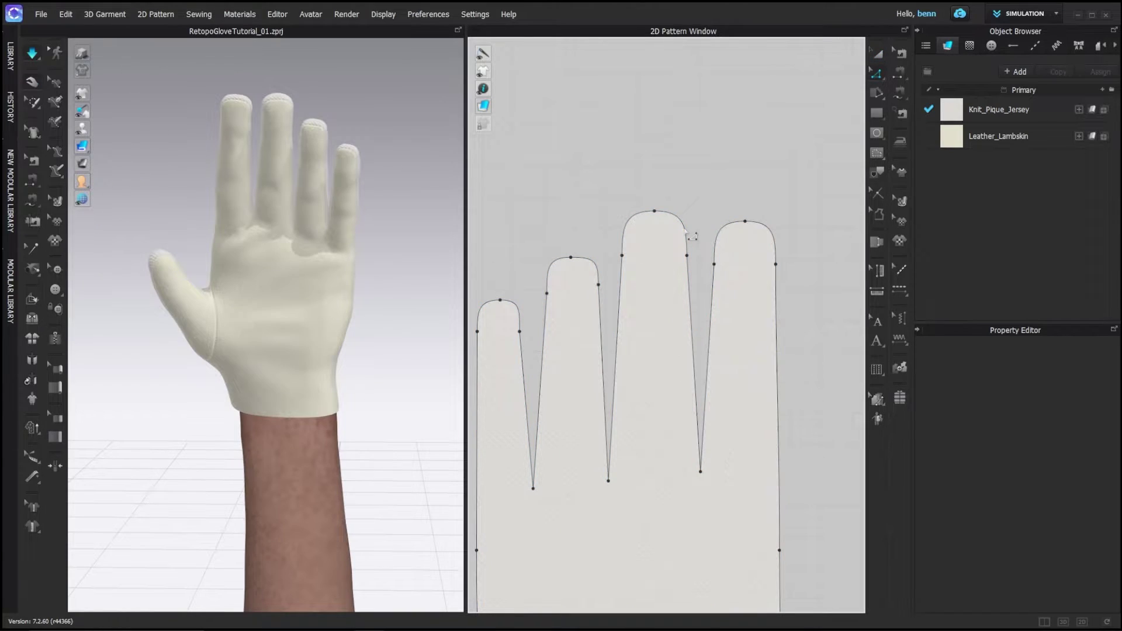
pyautogui.click(696, 234)
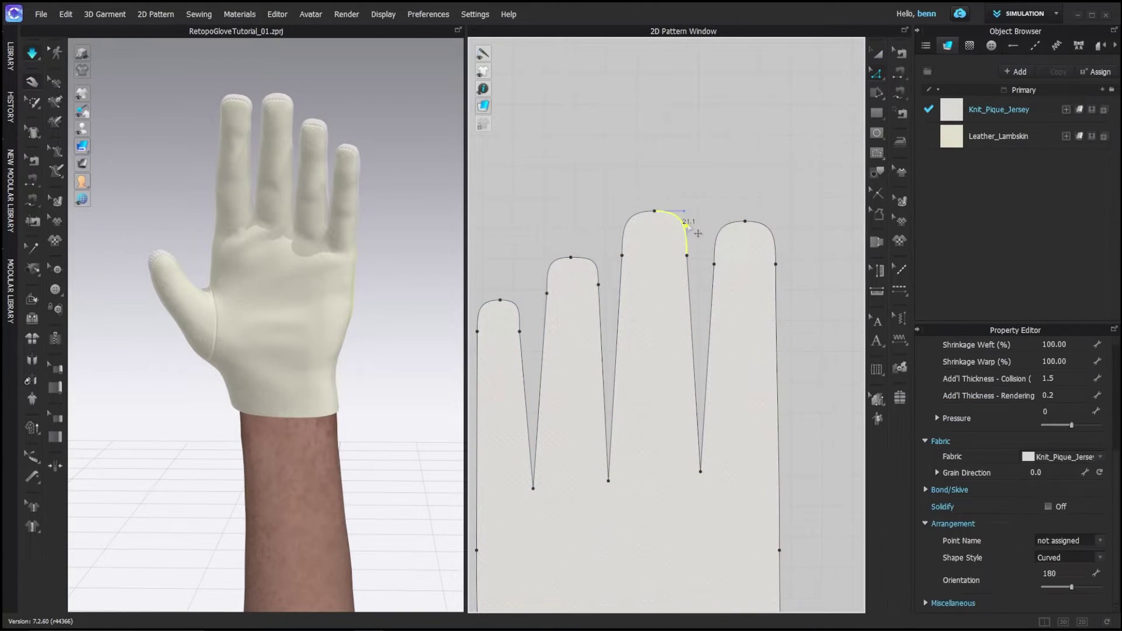
pyautogui.click(628, 222)
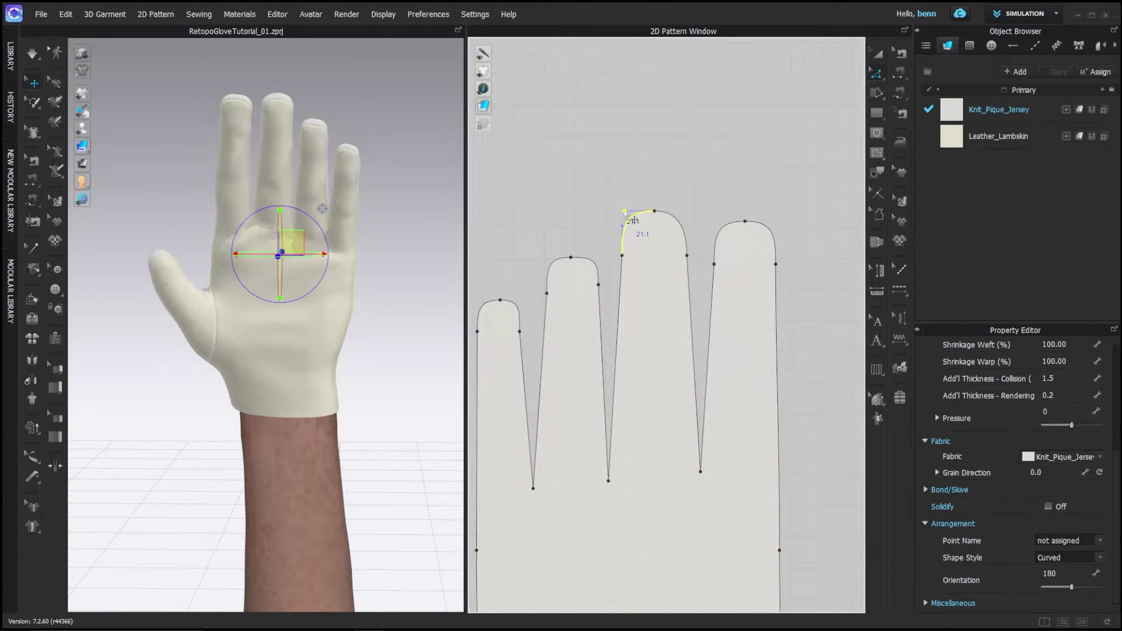
pyautogui.click(605, 277)
pyautogui.click(554, 267)
pyautogui.click(522, 307)
pyautogui.click(719, 232)
pyautogui.click(768, 231)
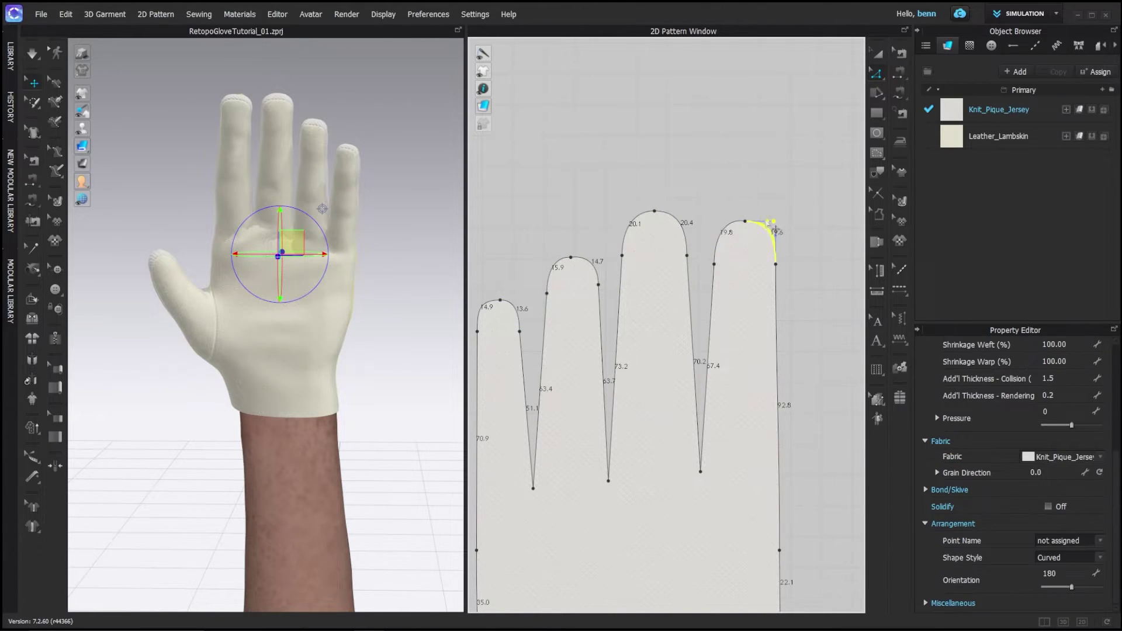
# Step: Make the fingertip curves on the palm piece rounder and simulate the glove
pyautogui.scroll(-3, 766, 233)
pyautogui.moveTo(766, 234); pyautogui.dragTo(272, 239, button='middle')
pyautogui.scroll(5, 681, 238)
pyautogui.click(681, 237)
pyautogui.click(751, 239)
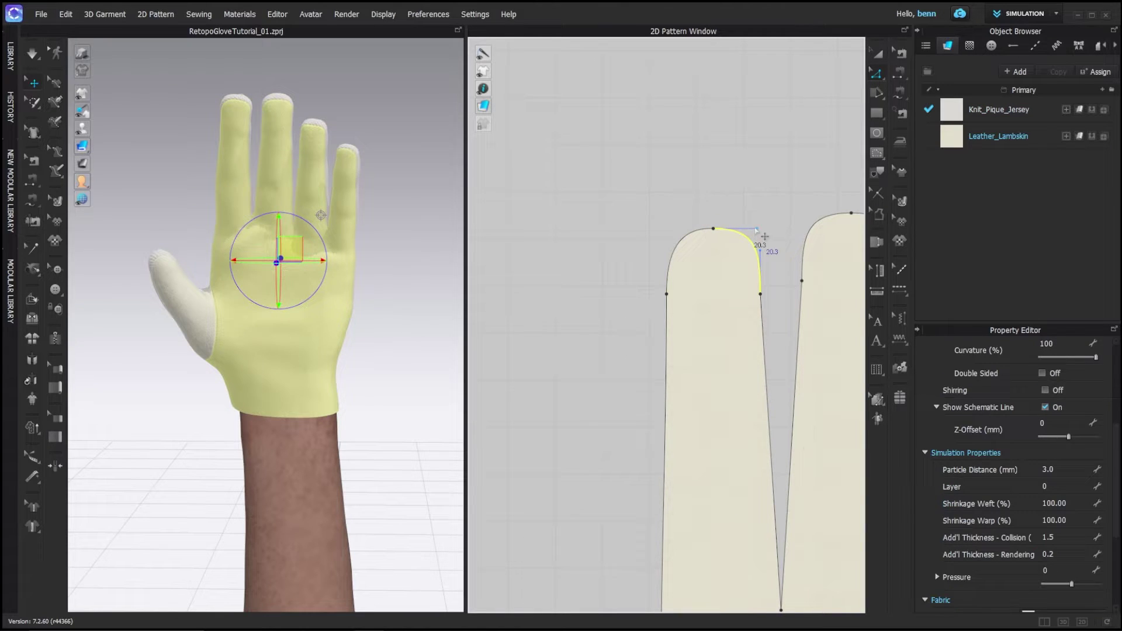
pyautogui.moveTo(729, 233); pyautogui.dragTo(495, 240, button='middle')
pyautogui.click(577, 230)
pyautogui.moveTo(351, 216); pyautogui.dragTo(622, 244, button='right')
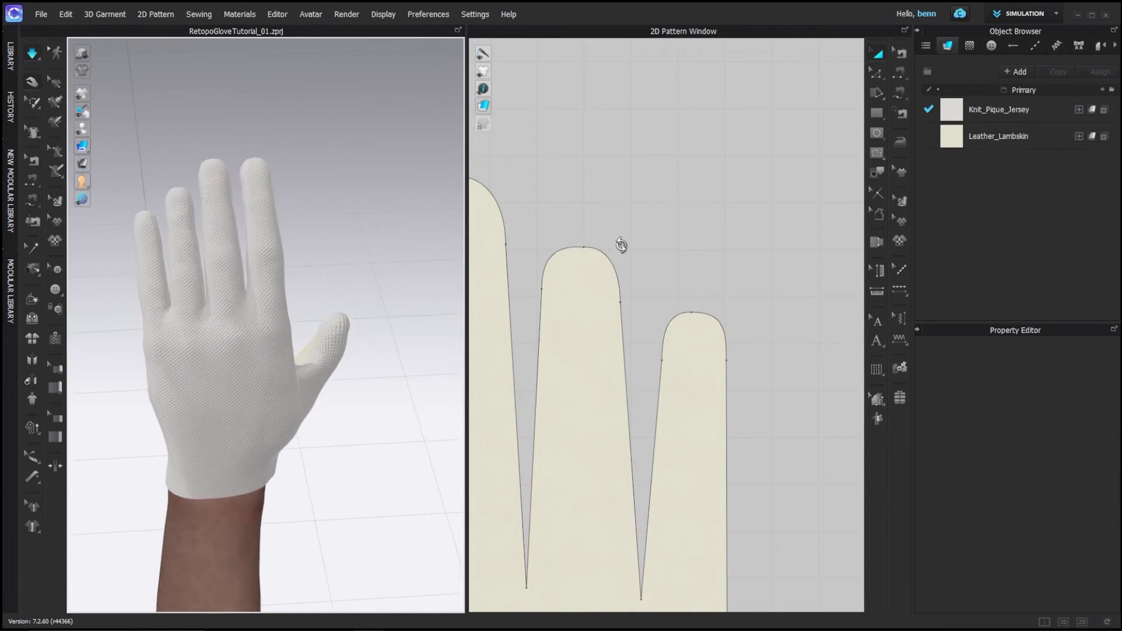
# Step: Lengthen the cuffs of the back-of-hand and palm pieces by about 26 mm and move their lower corners inward
pyautogui.scroll(-2, 341, 288)
pyautogui.scroll(-5, 688, 351)
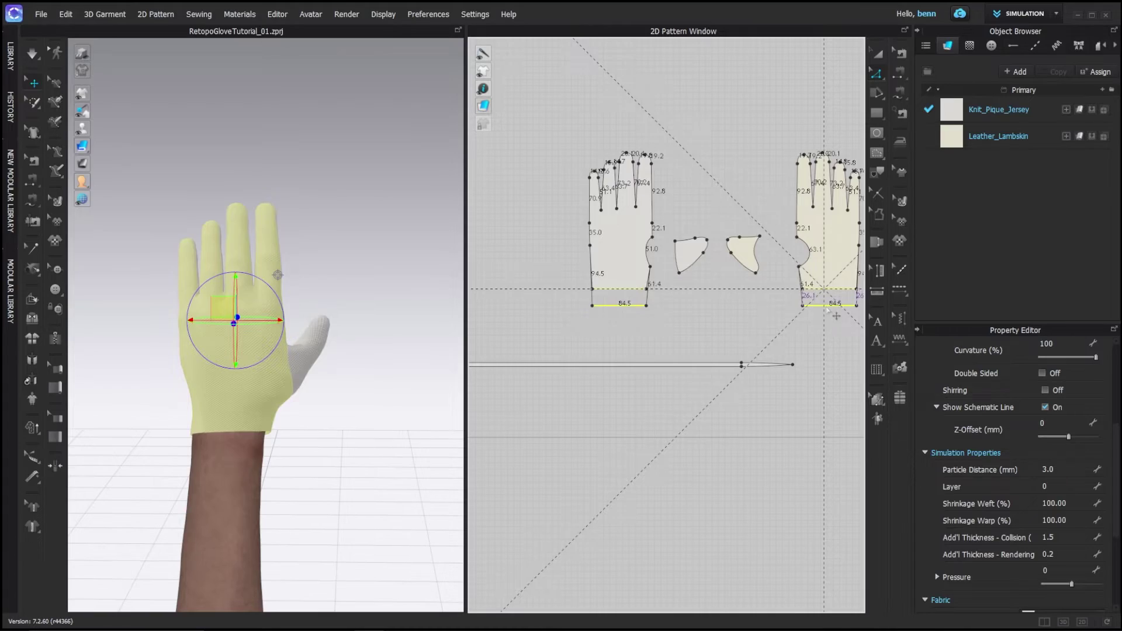
pyautogui.moveTo(199, 374); pyautogui.dragTo(148, 440, button='right')
pyautogui.scroll(4, 650, 333)
pyautogui.moveTo(650, 333); pyautogui.dragTo(598, 372, button='middle')
pyautogui.scroll(-1, 598, 372)
pyautogui.moveTo(589, 322); pyautogui.dragTo(587, 322)
pyautogui.click(706, 329)
pyautogui.moveTo(680, 340); pyautogui.dragTo(862, 344, button='middle')
pyautogui.click(368, 386)
pyautogui.moveTo(252, 438); pyautogui.dragTo(318, 436, button='right')
pyautogui.scroll(-2, 702, 351)
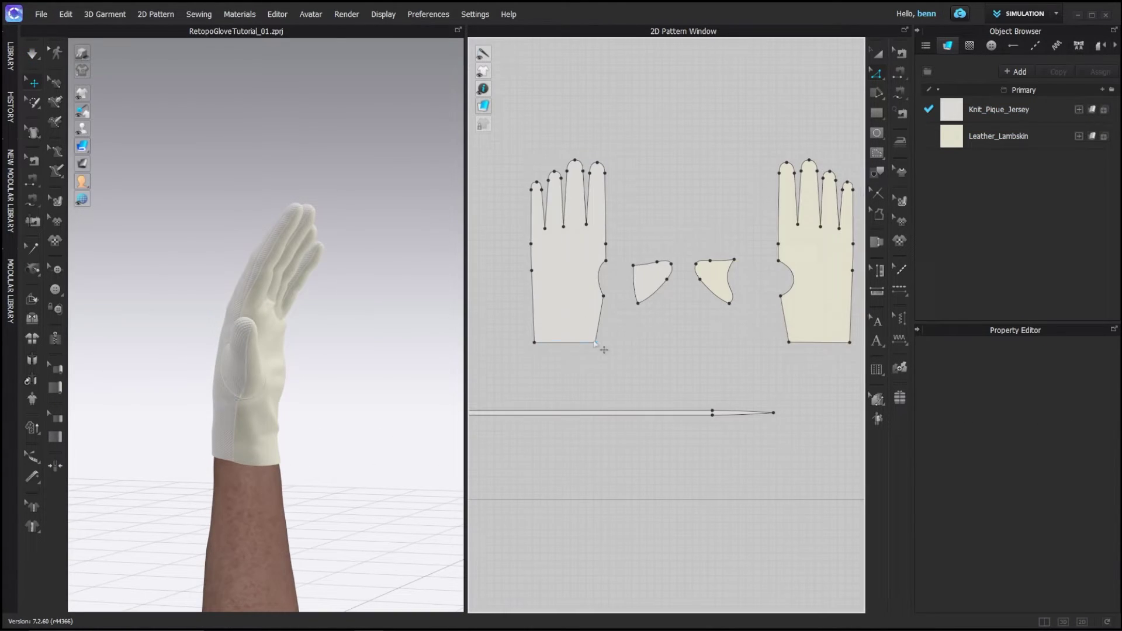
# Step: Curve the bottom edges of the back-of-hand and palm pieces gently upward and simulate the glove
pyautogui.scroll(4, 596, 348)
pyautogui.click(592, 344)
pyautogui.scroll(-2, 596, 350)
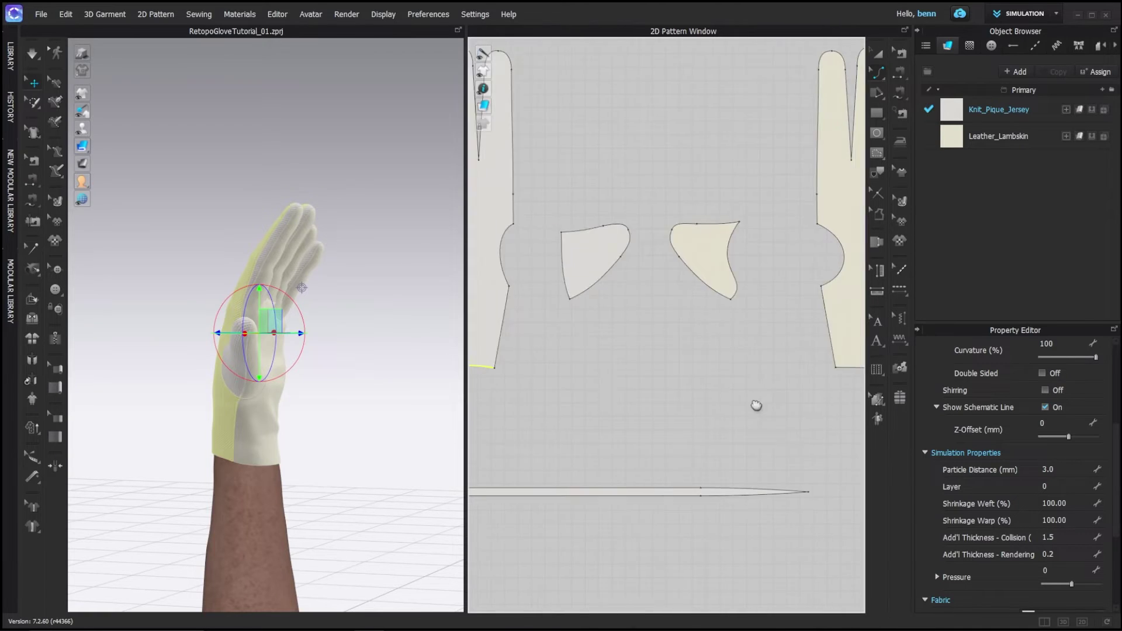
pyautogui.scroll(3, 701, 380)
pyautogui.click(701, 379)
pyautogui.moveTo(706, 377); pyautogui.dragTo(706, 377)
pyautogui.moveTo(401, 416); pyautogui.dragTo(270, 409, button='right')
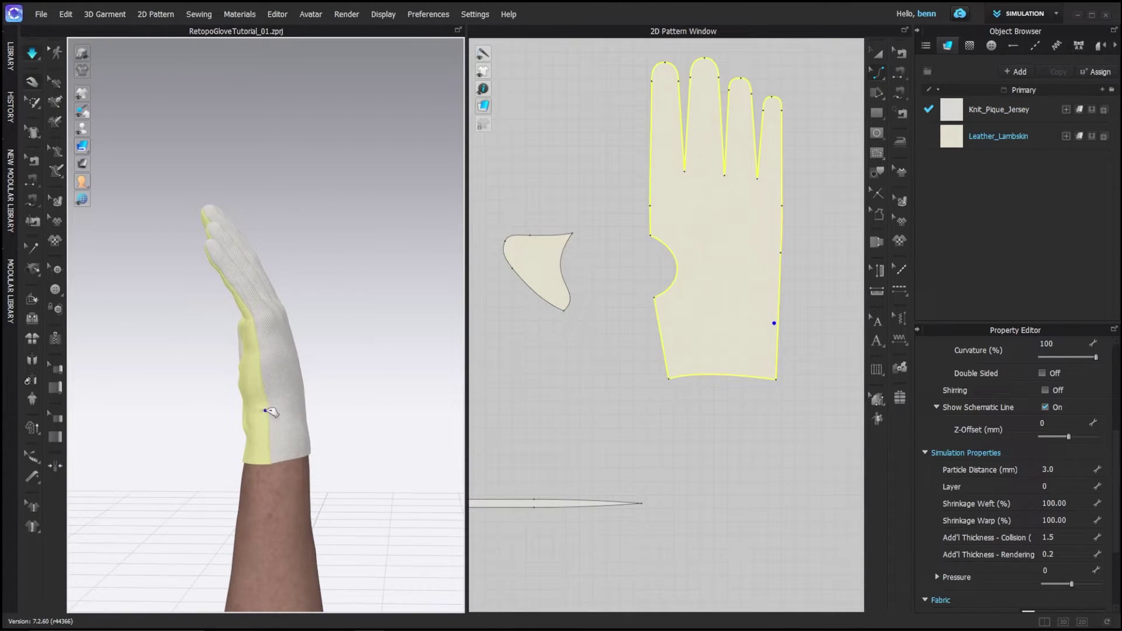
# Step: Raise the palm piece's cuff corner slightly on the little-finger side
pyautogui.moveTo(257, 447); pyautogui.dragTo(363, 446, button='right')
pyautogui.press('z')
pyautogui.click(778, 384)
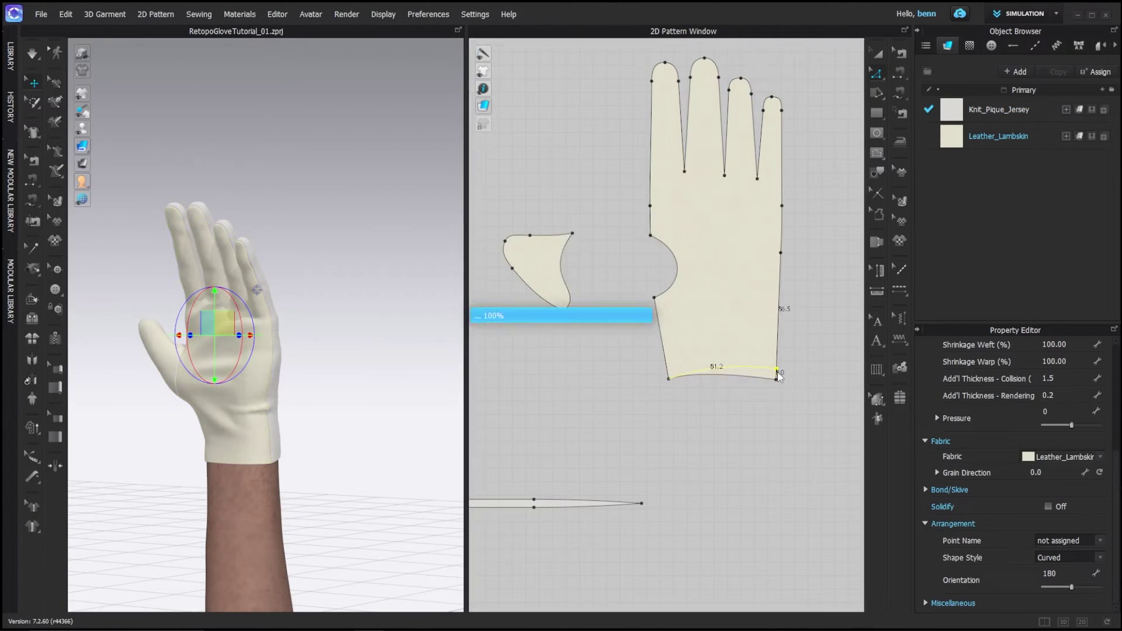
# Step: Merge the back-side thumb piece with the back-of-hand piece along the thumb base edge and the thumb opening
pyautogui.scroll(3, 701, 350)
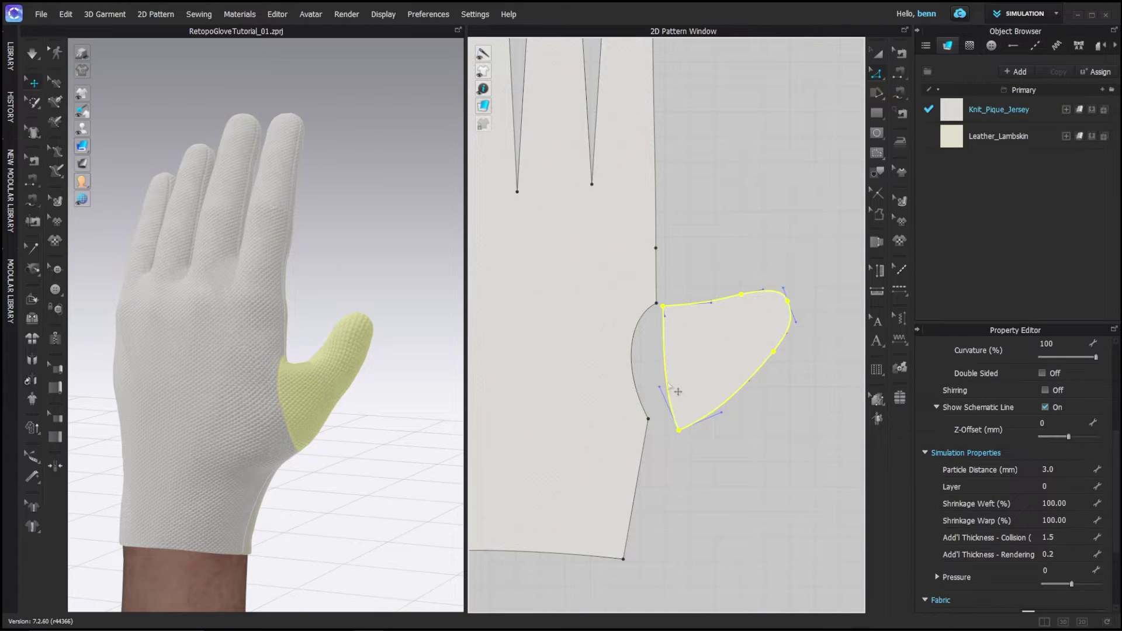
pyautogui.click(674, 390)
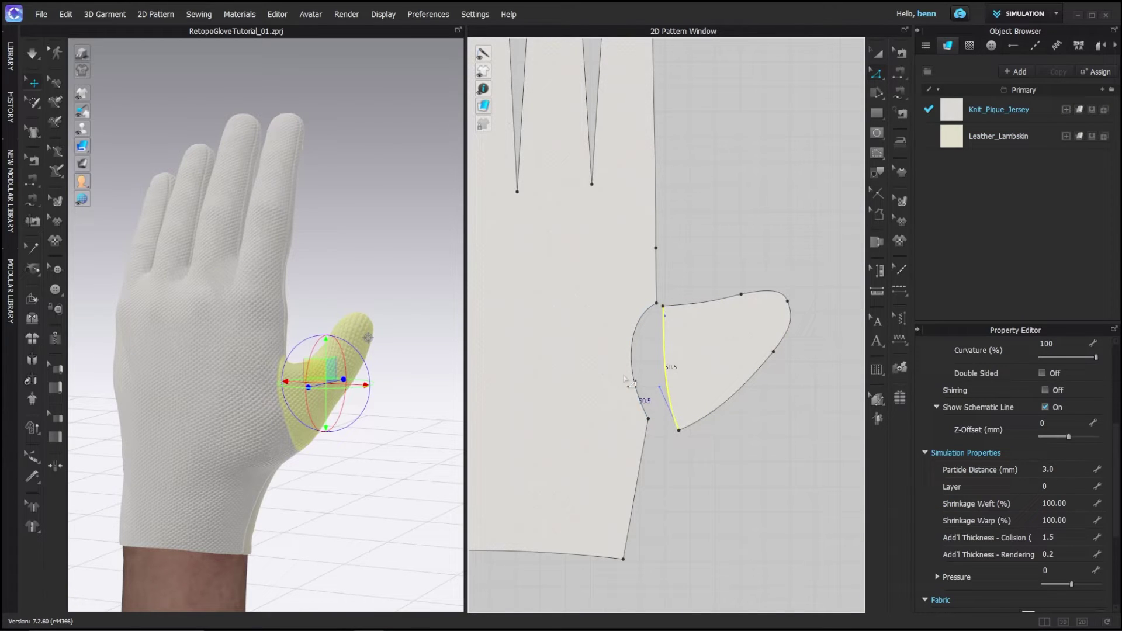
pyautogui.keyDown('shift'); pyautogui.click(633, 380); pyautogui.keyUp('shift')
pyautogui.rightClick(632, 363)
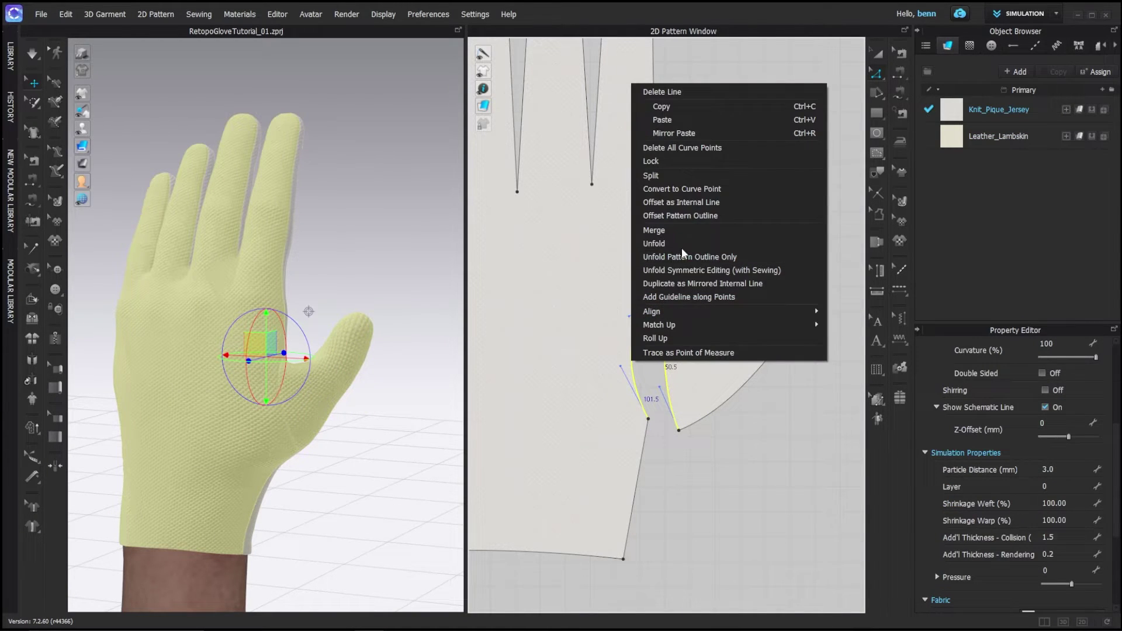
pyautogui.click(654, 230)
pyautogui.click(709, 434)
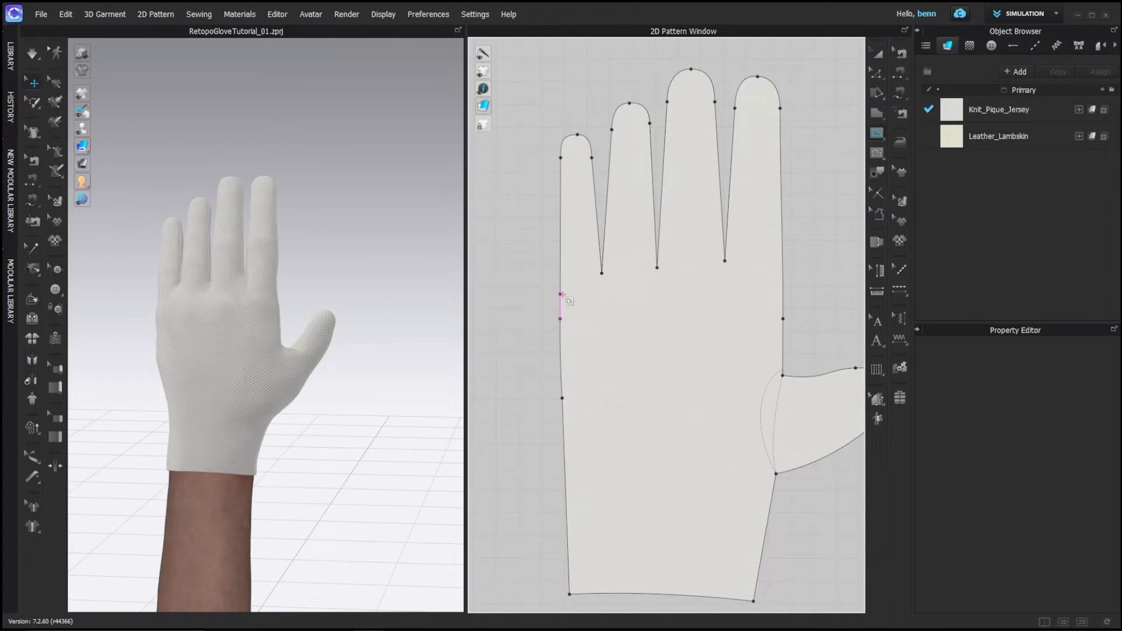
# Step: Draw a peaked internal line about 35 mm long across the little finger's base on the back-of-hand piece and adjust its points
pyautogui.doubleClick(603, 287)
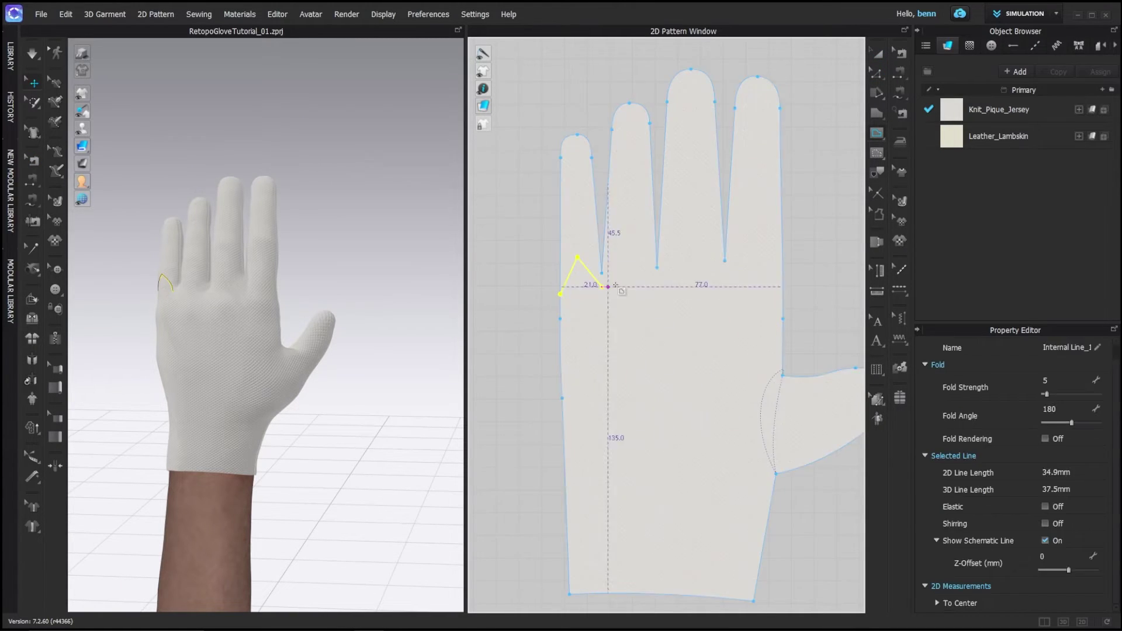
pyautogui.scroll(4, 566, 262)
pyautogui.press('z')
pyautogui.click(597, 252)
pyautogui.moveTo(209, 257); pyautogui.dragTo(180, 279, button='right')
pyautogui.scroll(3, 180, 279)
pyautogui.moveTo(191, 287); pyautogui.dragTo(313, 301, button='middle')
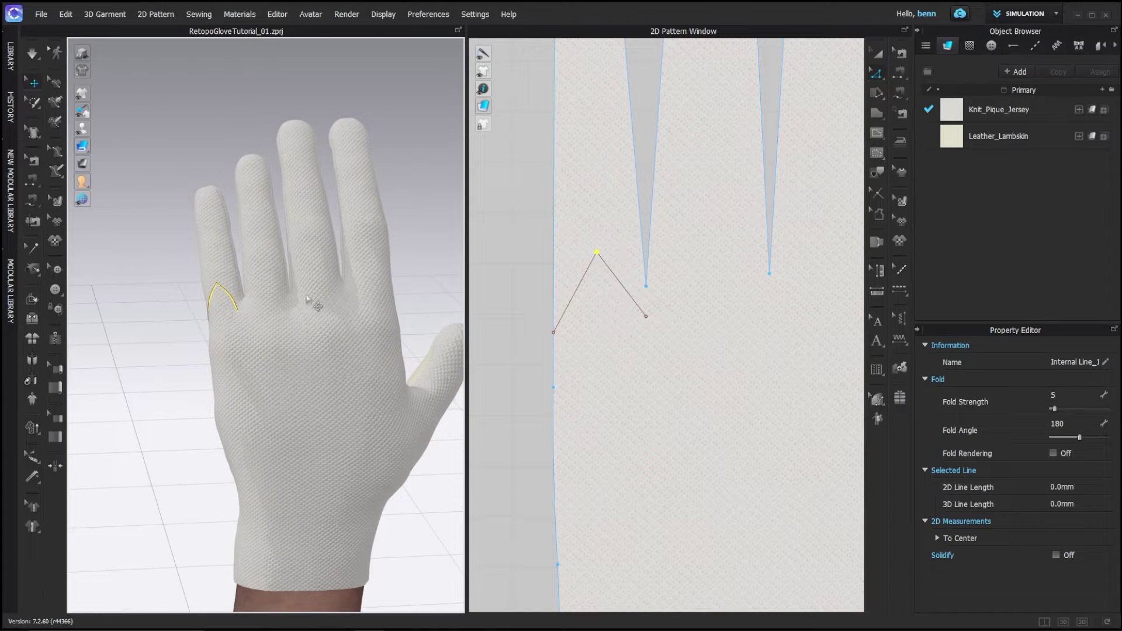
pyautogui.moveTo(645, 316); pyautogui.dragTo(639, 316)
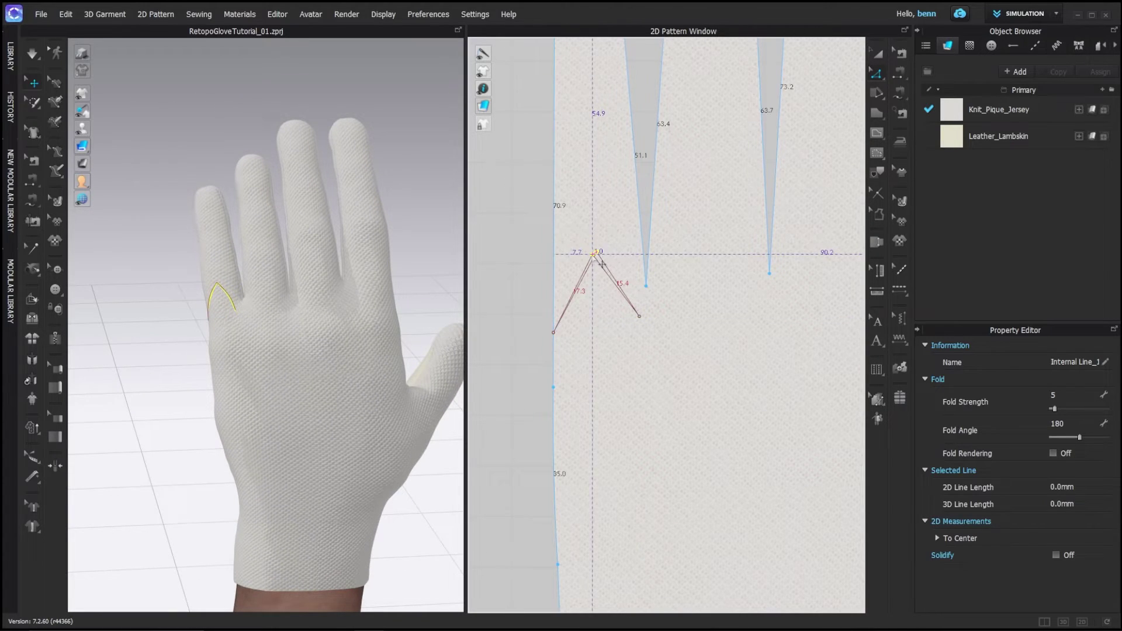
# Step: Smooth the peak of the little finger's internal line into a rounded arc
pyautogui.click(877, 73)
pyautogui.click(964, 125)
pyautogui.moveTo(593, 252); pyautogui.dragTo(595, 298)
pyautogui.moveTo(189, 289); pyautogui.dragTo(182, 298, button='right')
pyautogui.scroll(-3, 575, 297)
# Step: Copy the little finger's base arc and paste it across the bases of the ring, middle and index fingers
pyautogui.press('a')
pyautogui.click(574, 298)
pyautogui.moveTo(603, 298); pyautogui.dragTo(566, 298, button='middle')
pyautogui.hotkey('ctrl', 'c')
pyautogui.hotkey('ctrl', 'v')
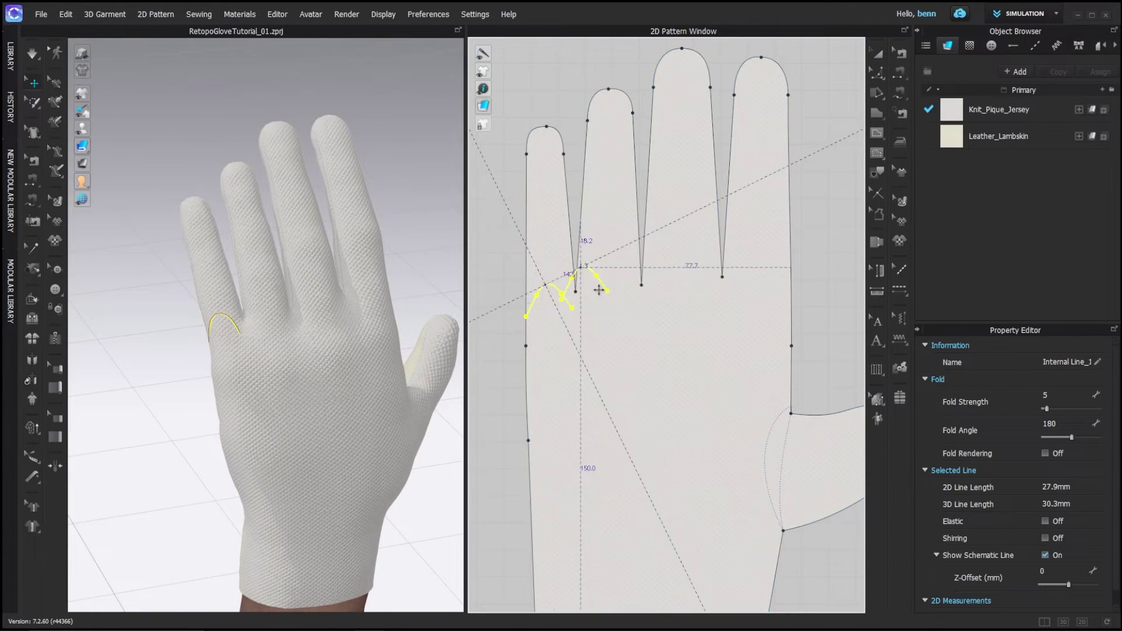
pyautogui.scroll(4, 604, 284)
pyautogui.scroll(-2, 610, 288)
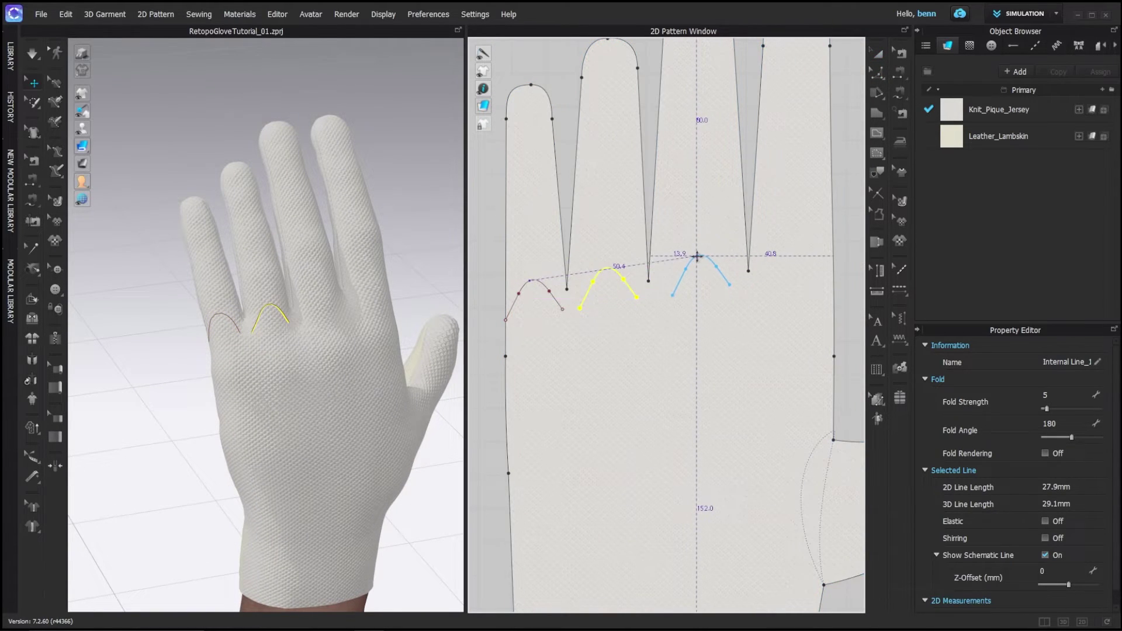
pyautogui.click(705, 264)
pyautogui.click(791, 243)
pyautogui.press('Escape')
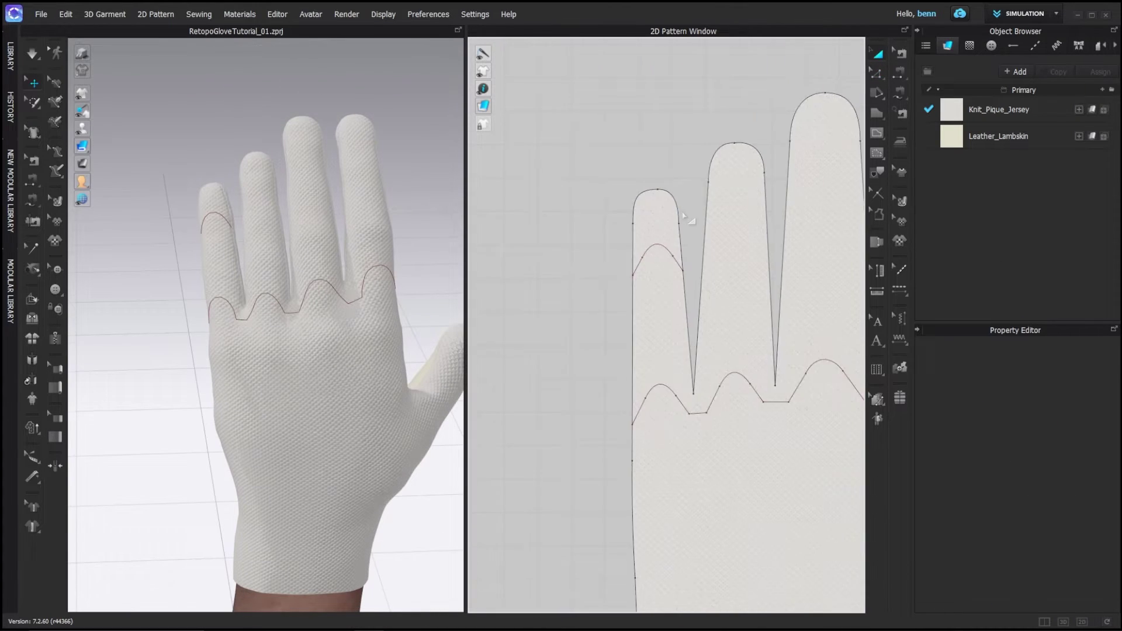
# Step: Place arc copies across the upper ring, middle and index fingers and fit their ends to the finger outlines
pyautogui.rightClick(670, 199)
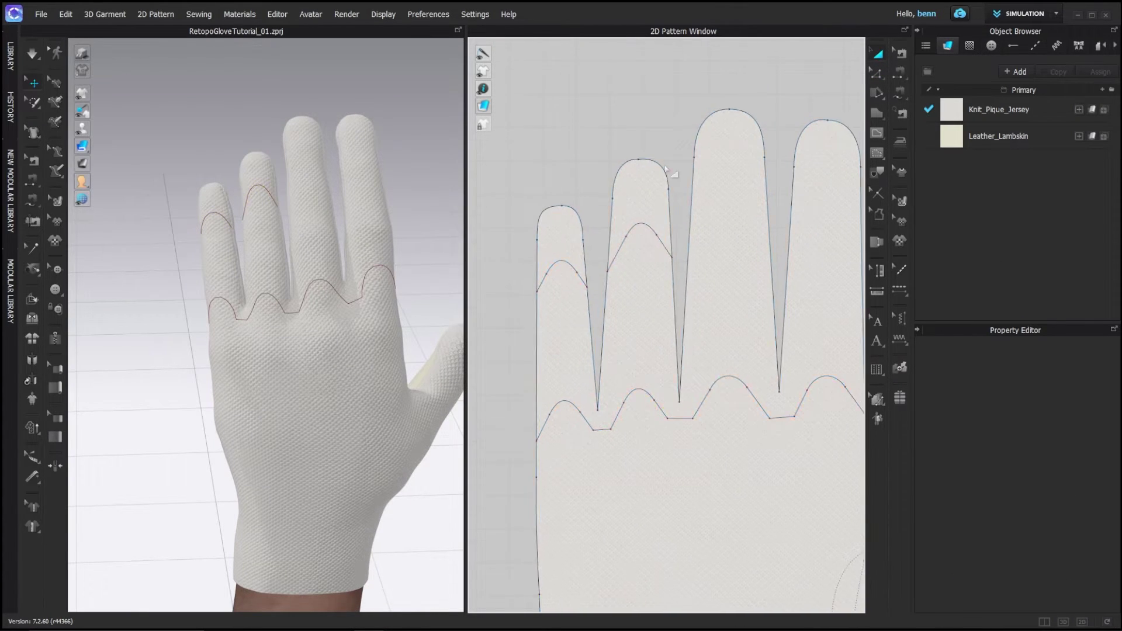
pyautogui.click(646, 220)
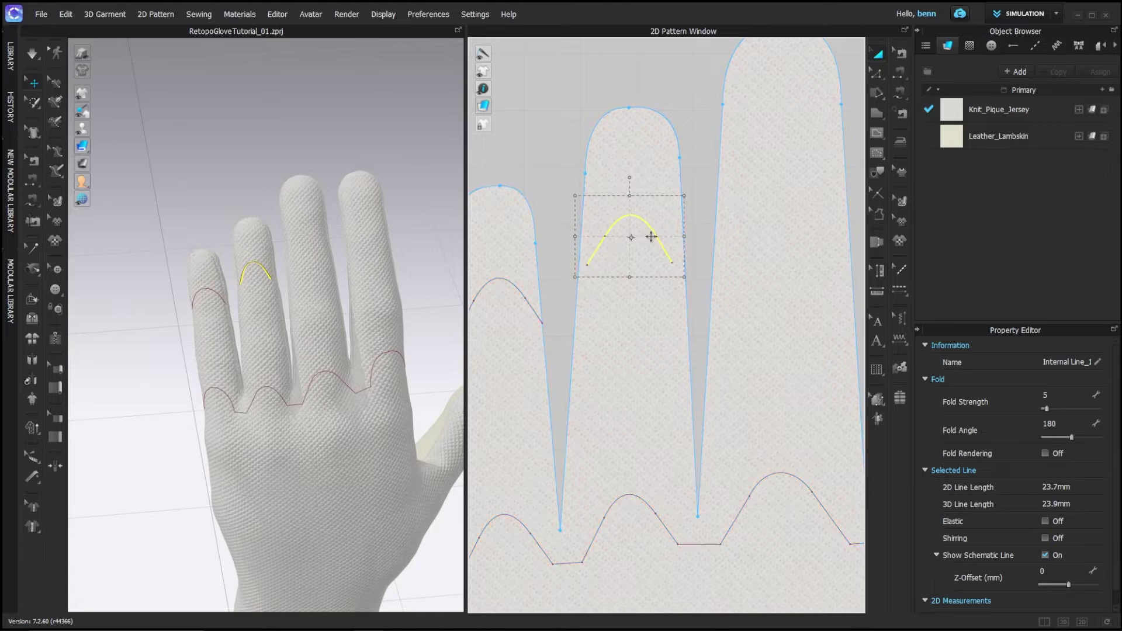
pyautogui.rightClick(651, 237)
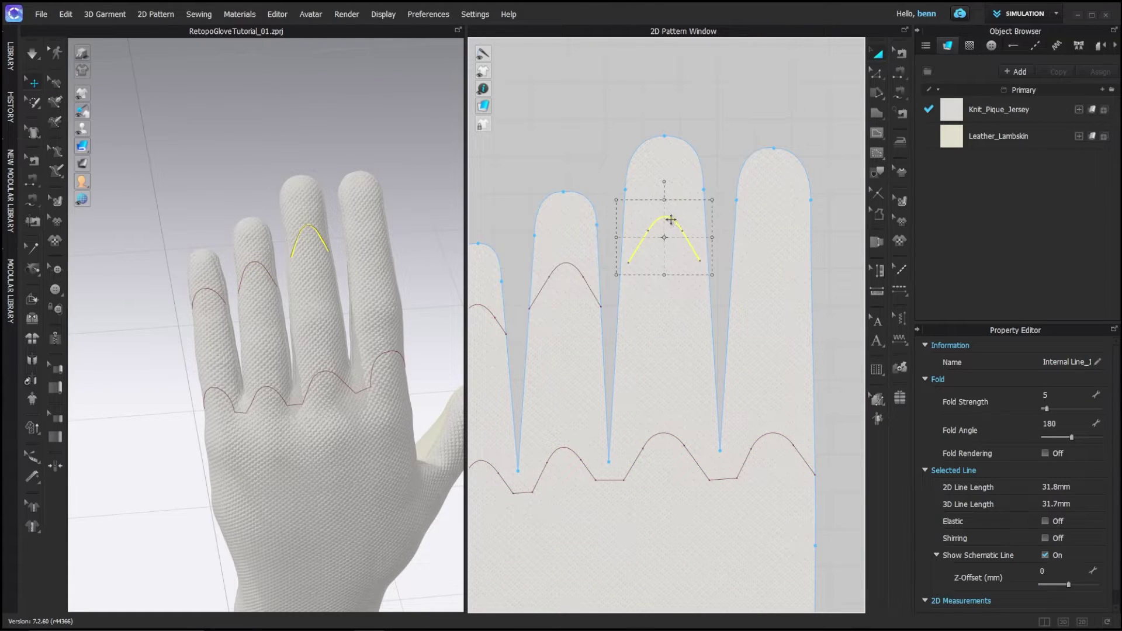
pyautogui.rightClick(671, 219)
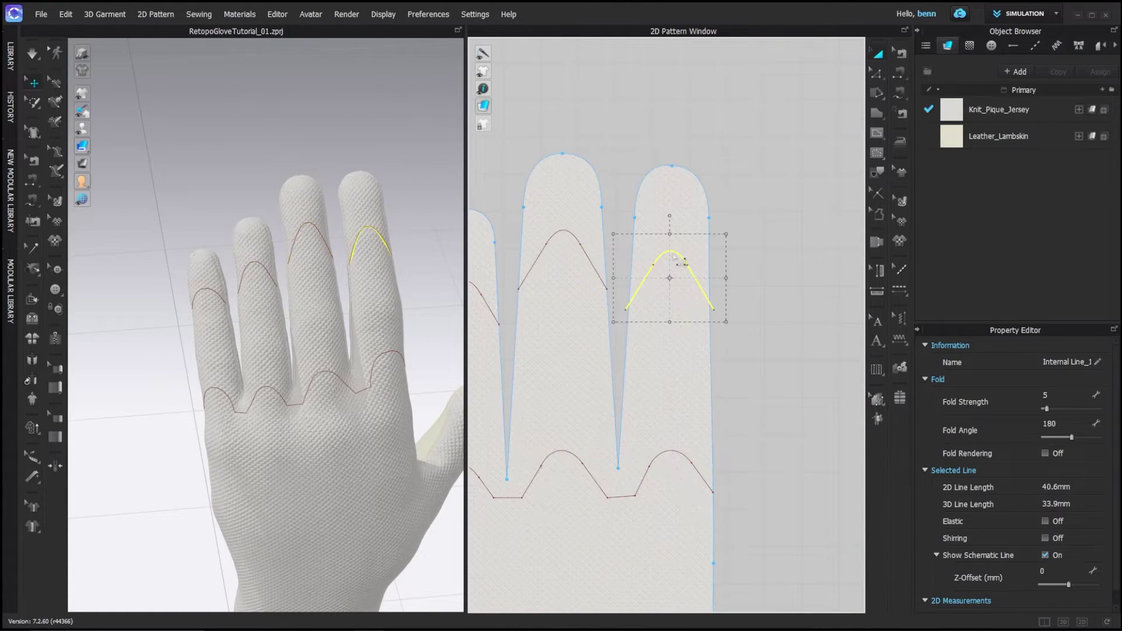
pyautogui.rightClick(674, 257)
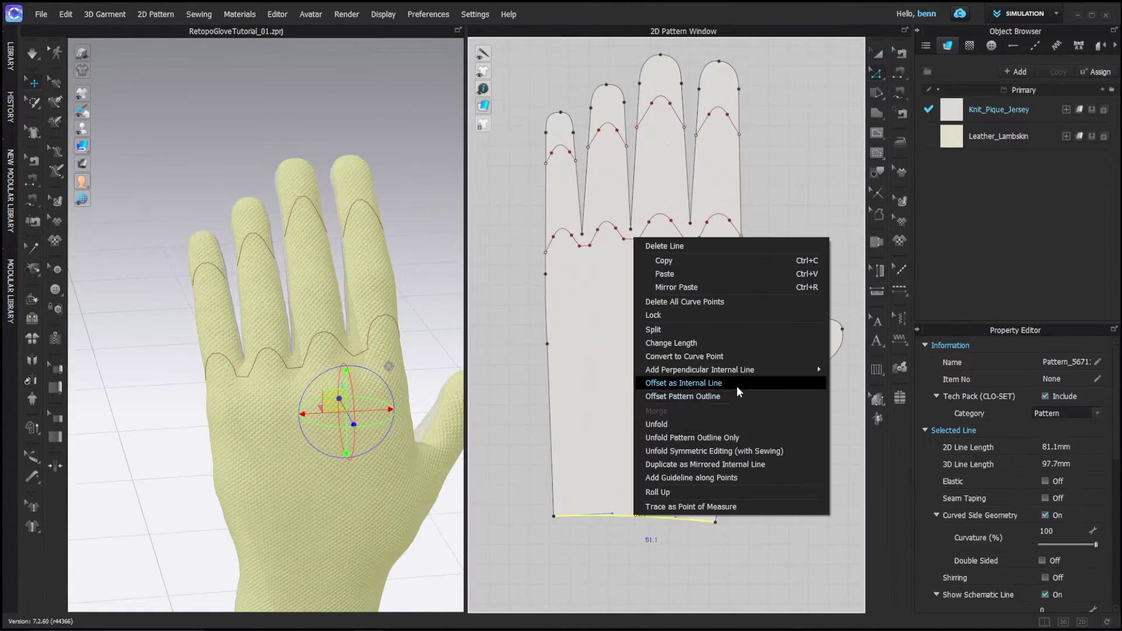
# Step: Offset the back-of-hand piece's bottom edge as an internal cuff line, and draw an angled internal line from the index-side edge down to it
pyautogui.click(736, 377)
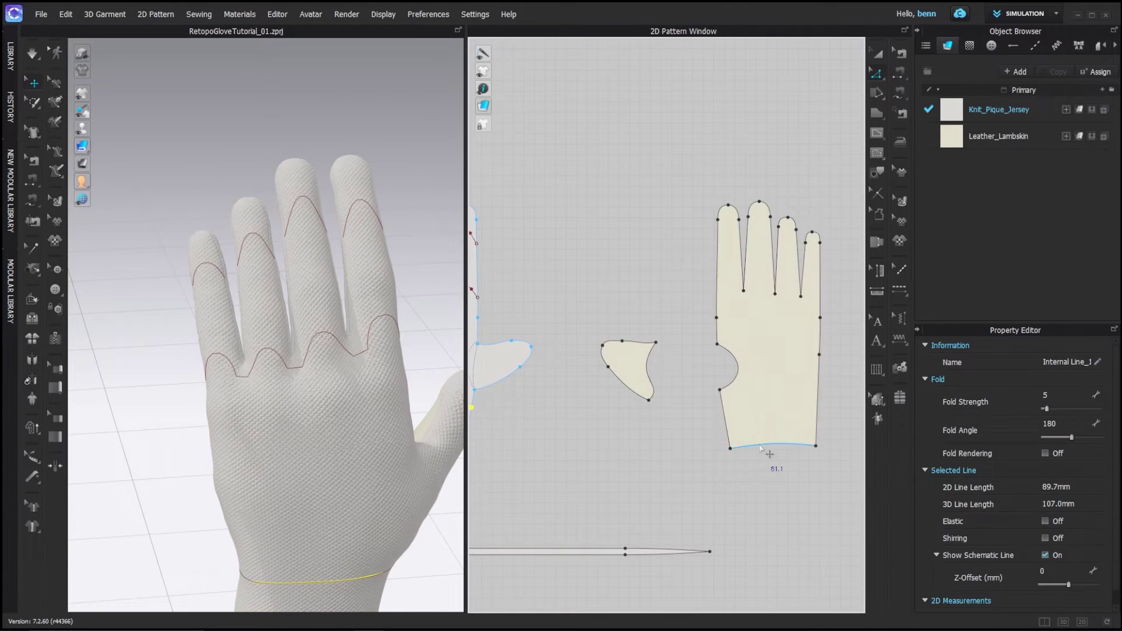
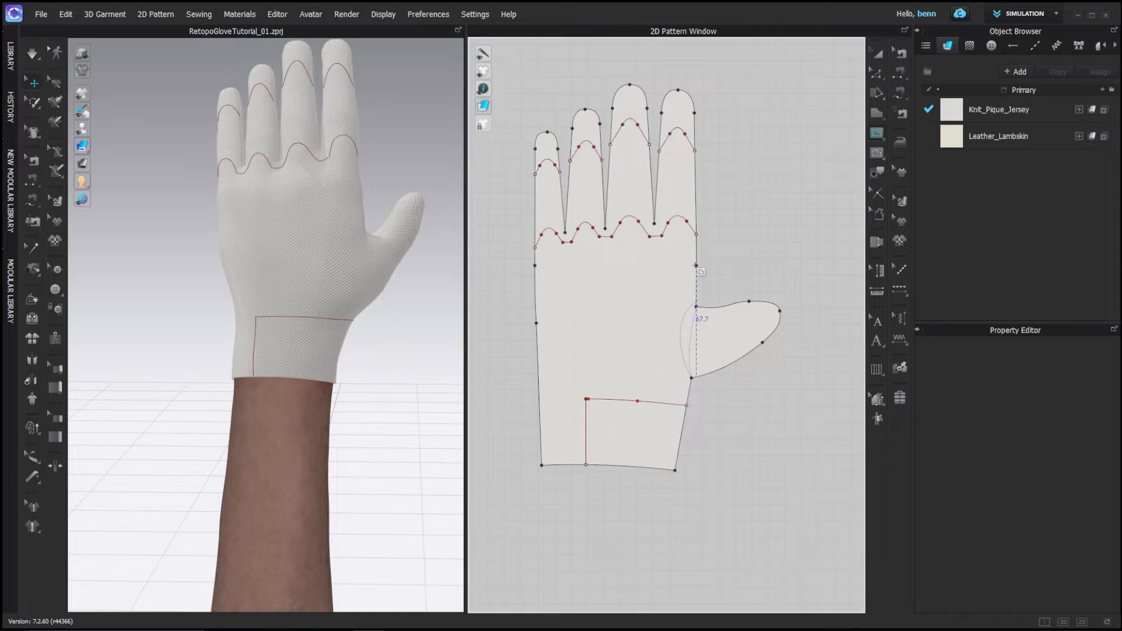
pyautogui.click(697, 265)
pyautogui.click(621, 286)
pyautogui.doubleClick(620, 401)
pyautogui.press('z')
pyautogui.moveTo(621, 346); pyautogui.dragTo(613, 346)
pyautogui.scroll(5, 614, 367)
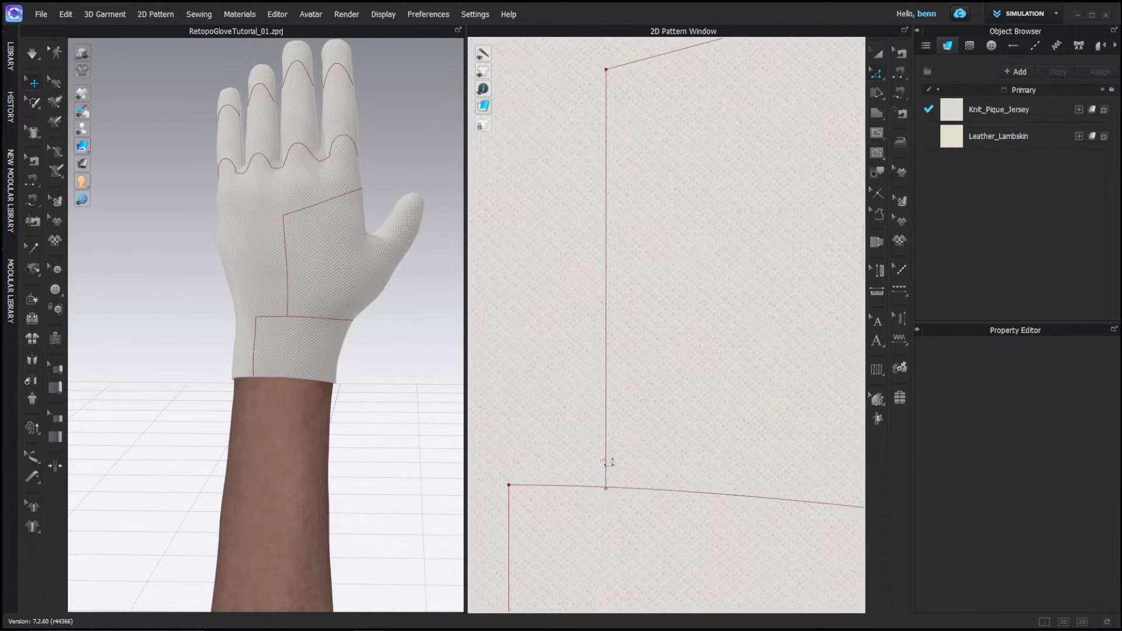
pyautogui.moveTo(606, 488); pyautogui.dragTo(606, 488)
pyautogui.scroll(-5, 631, 459)
# Step: Smooth the corner of the angled internal line above the cuff into a wide curve
pyautogui.click(877, 75)
pyautogui.click(911, 141)
pyautogui.moveTo(623, 321); pyautogui.dragTo(690, 391)
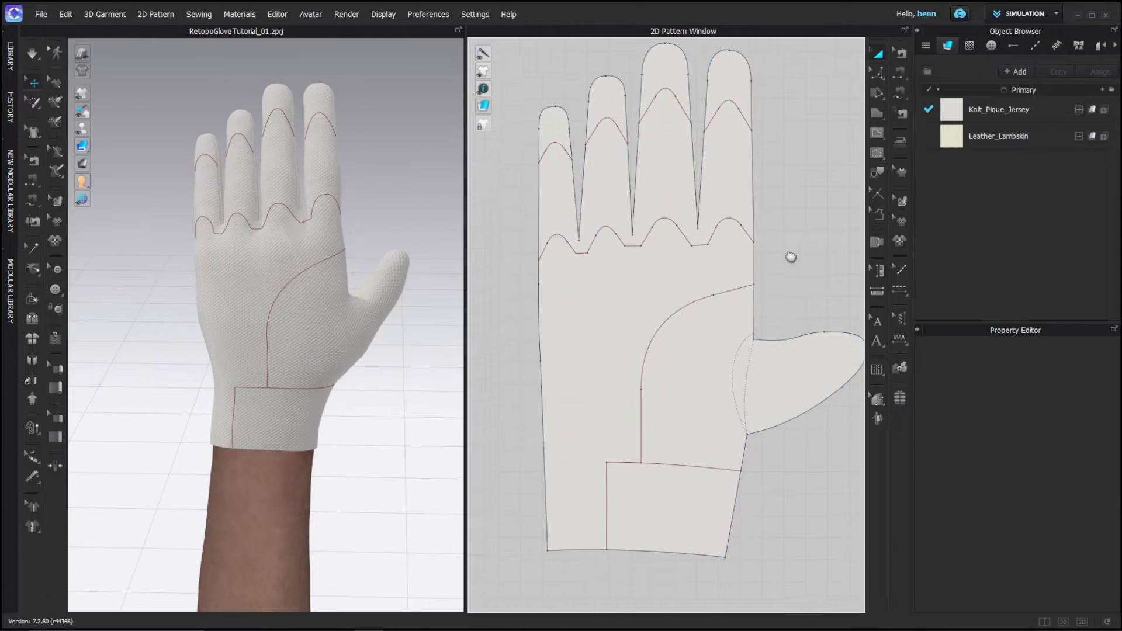
pyautogui.click(678, 313)
# Step: Draw an internal line from the ring-middle finger gap to the little-finger side edge and smooth its corner into a curve
pyautogui.press('g')
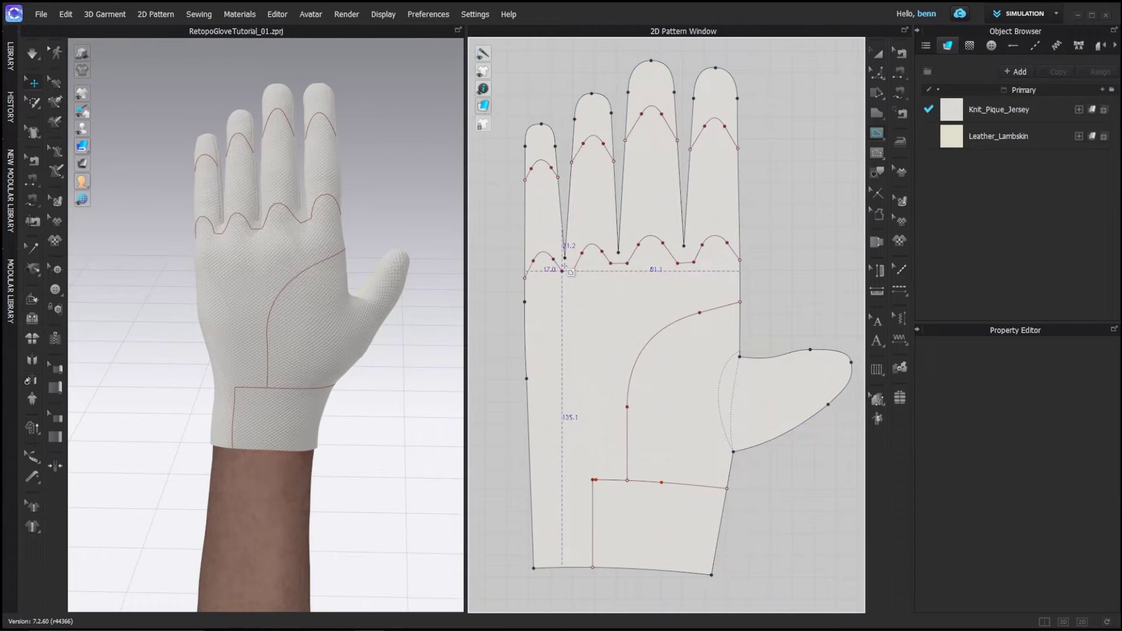
pyautogui.scroll(2, 570, 272)
pyautogui.click(611, 264)
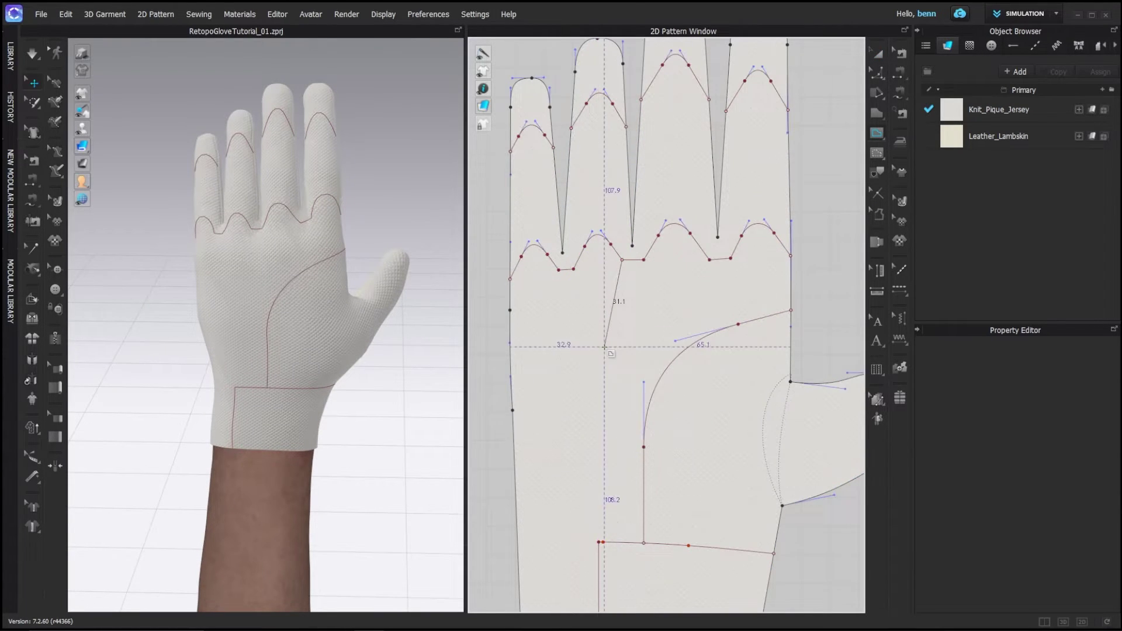
pyautogui.click(604, 347)
pyautogui.doubleClick(512, 390)
pyautogui.click(880, 75)
pyautogui.moveTo(605, 348); pyautogui.dragTo(504, 354)
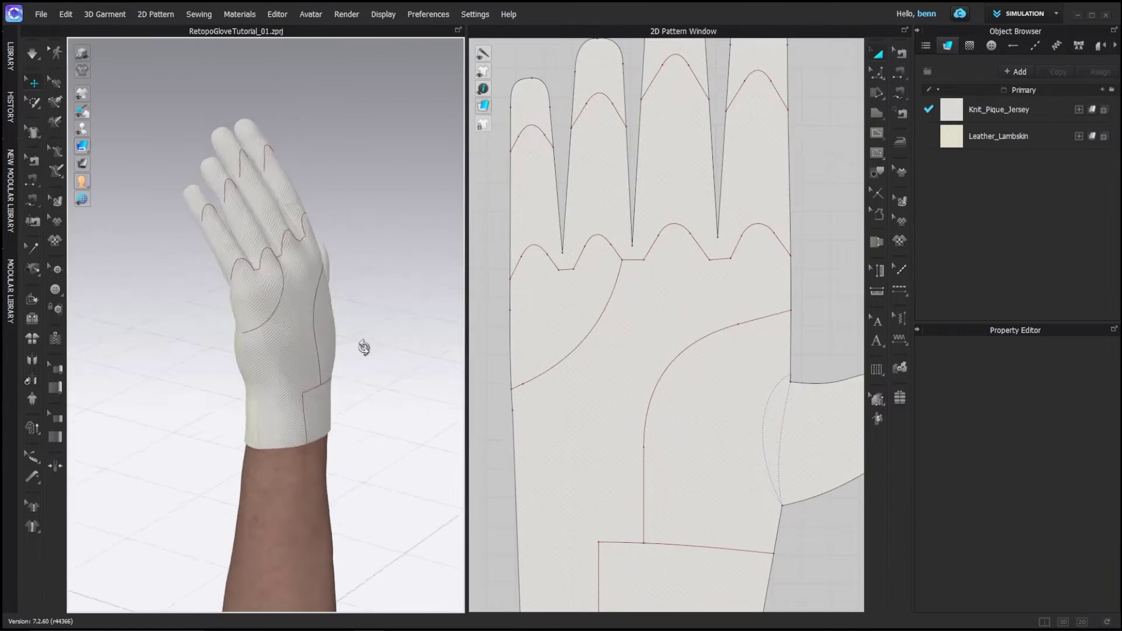
# Step: Cut and sew the L-shaped cuff lines on the back-of-hand and palm pieces to separate the cuff panels
pyautogui.moveTo(379, 360); pyautogui.dragTo(287, 339, button='right')
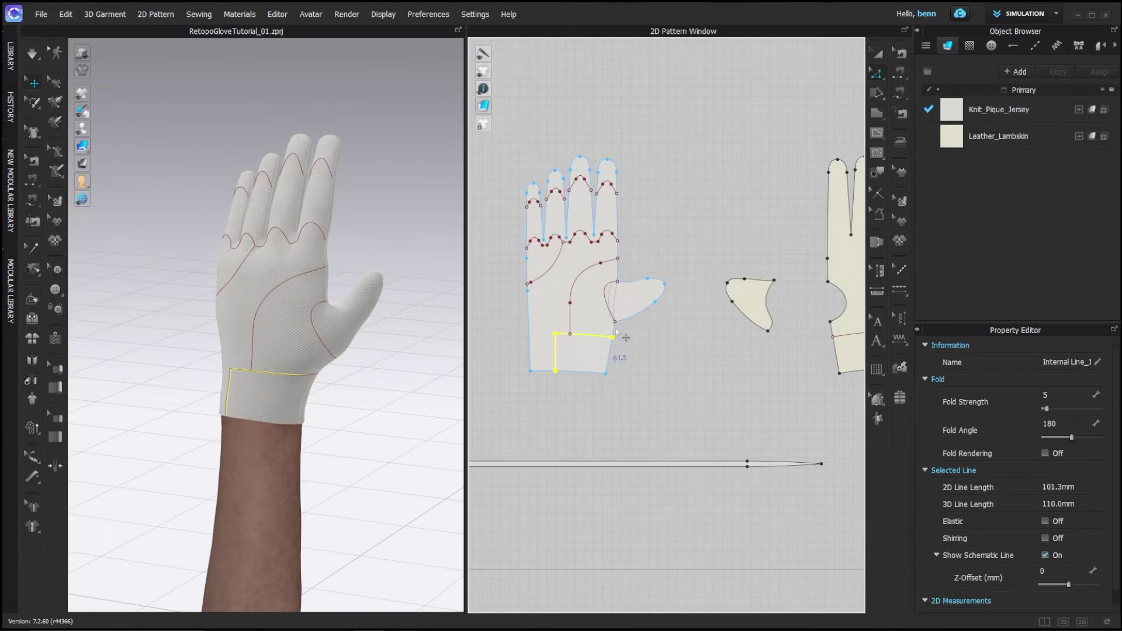
pyautogui.rightClick(586, 339)
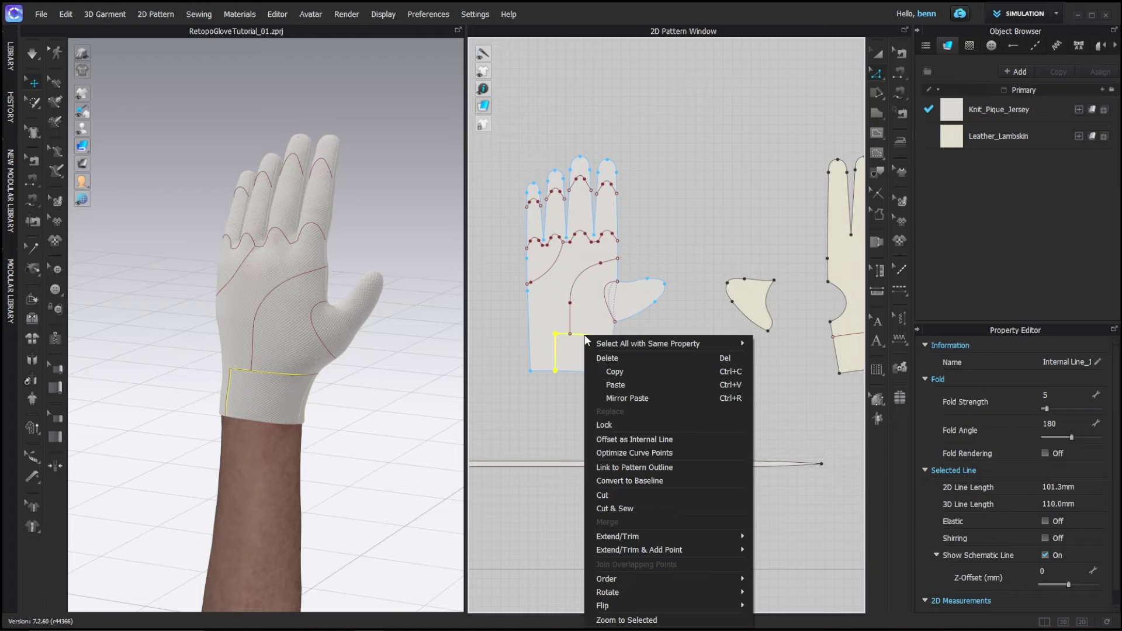
pyautogui.click(625, 508)
pyautogui.moveTo(649, 409); pyautogui.dragTo(569, 394, button='middle')
pyautogui.doubleClick(810, 333)
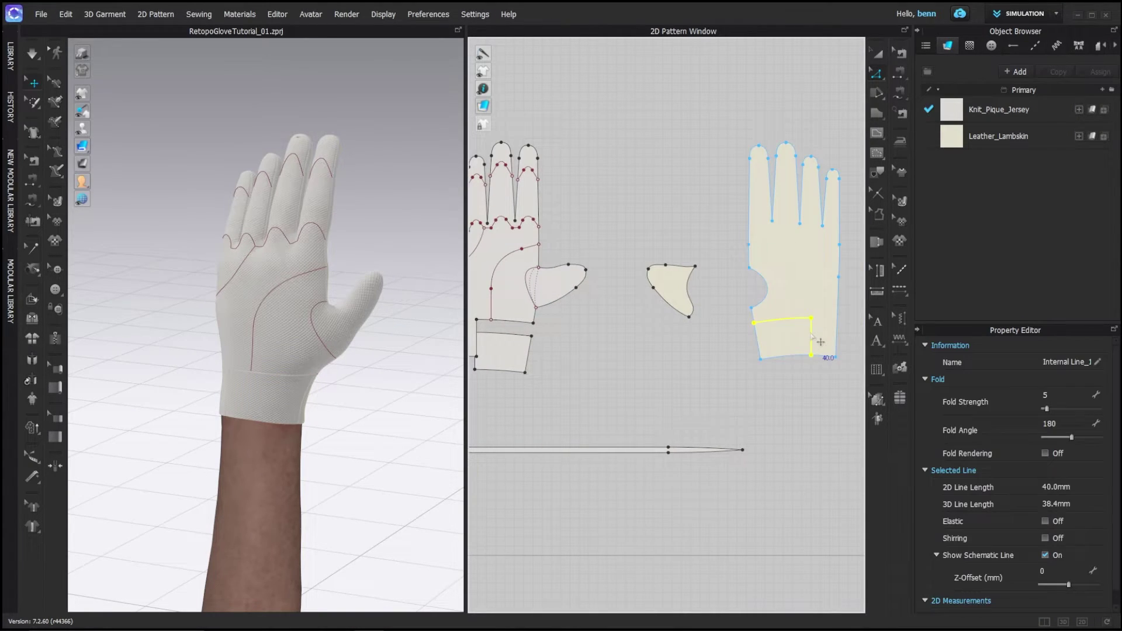
pyautogui.rightClick(811, 333)
pyautogui.click(847, 505)
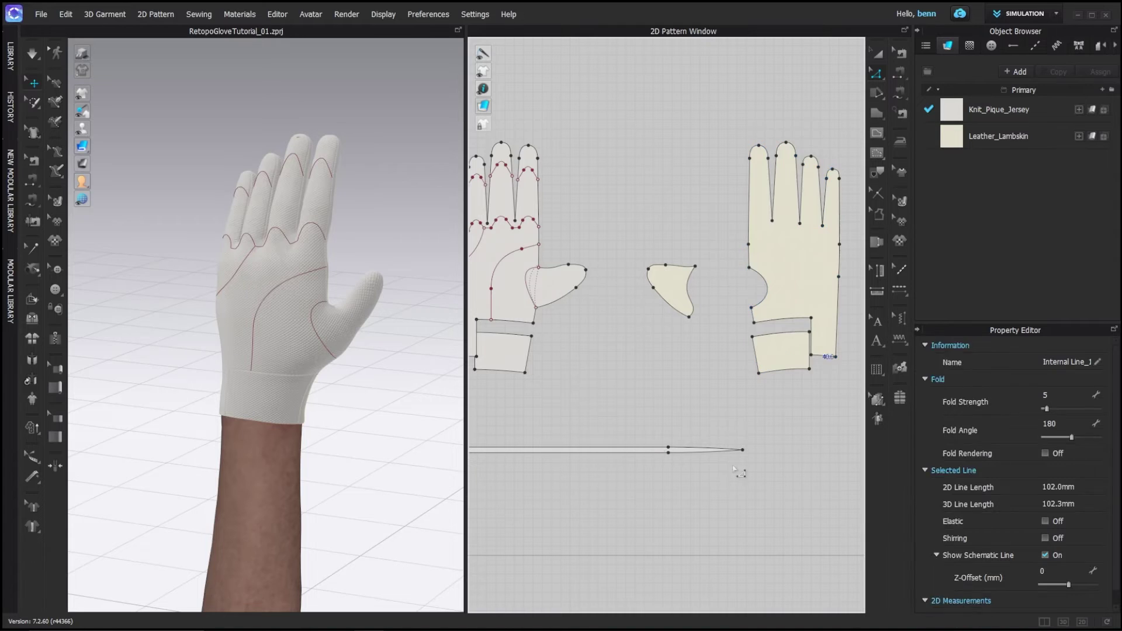
# Step: Move the back cuff panel clear of the hand piece and merge it with the palm cuff panel along the thumb-side edge
pyautogui.moveTo(508, 355); pyautogui.dragTo(529, 355)
pyautogui.click(575, 380)
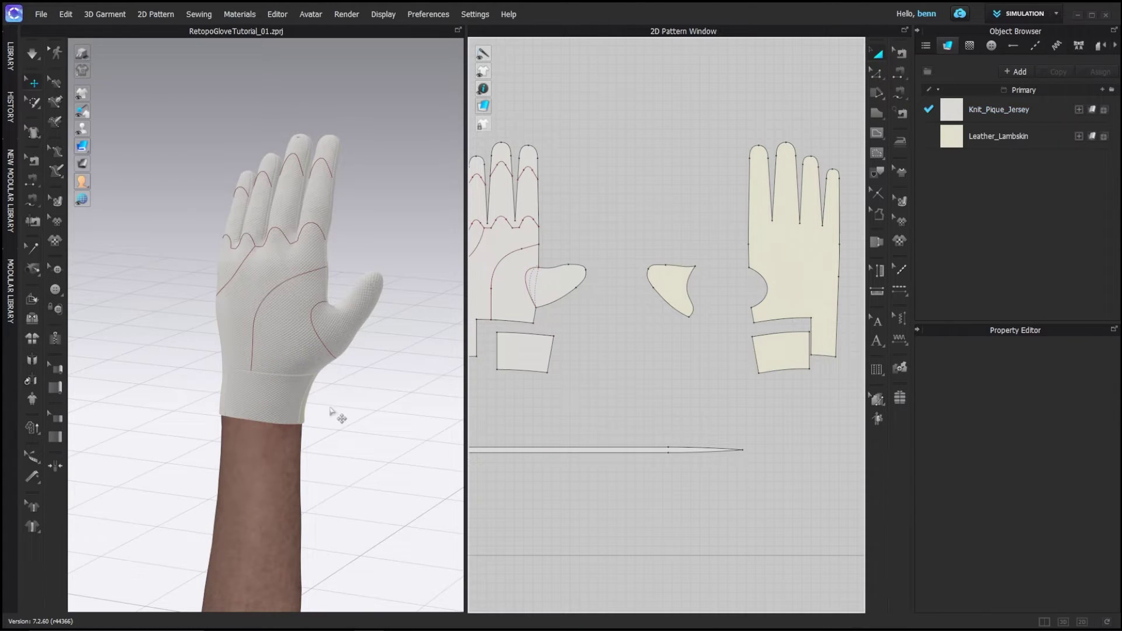
pyautogui.moveTo(330, 408); pyautogui.dragTo(269, 377, button='right')
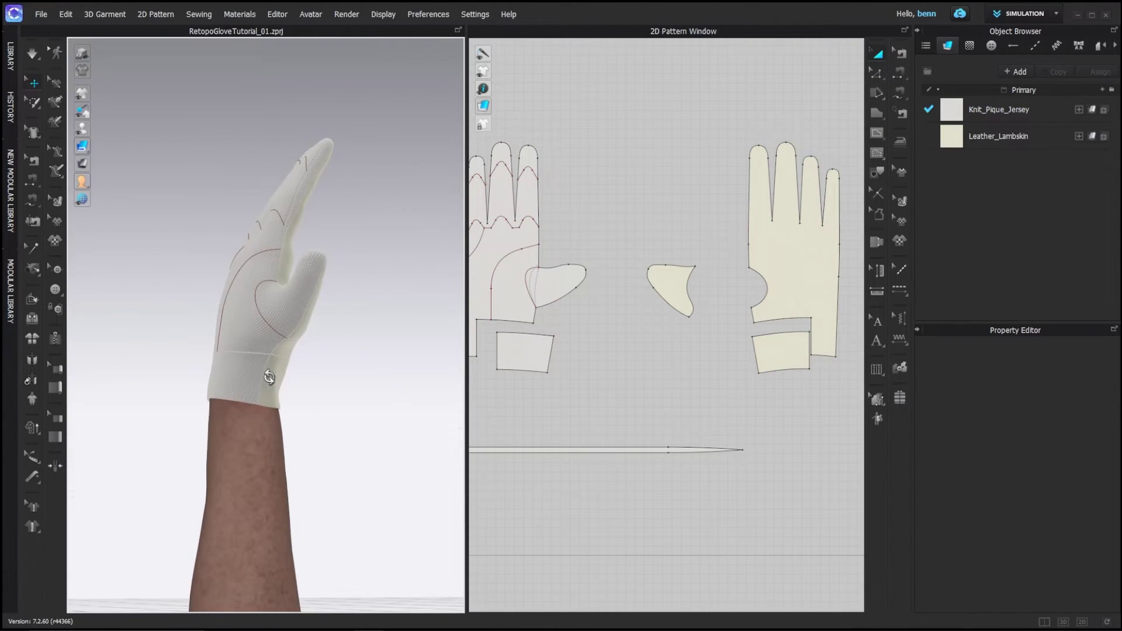
pyautogui.click(268, 381)
pyautogui.click(756, 359)
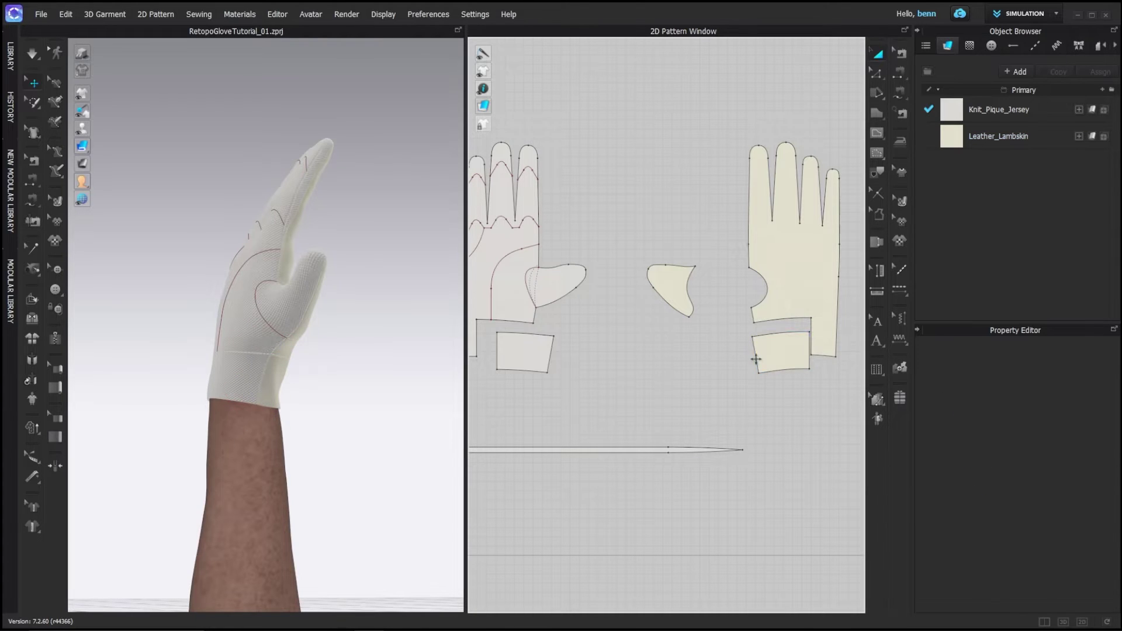
pyautogui.click(757, 357)
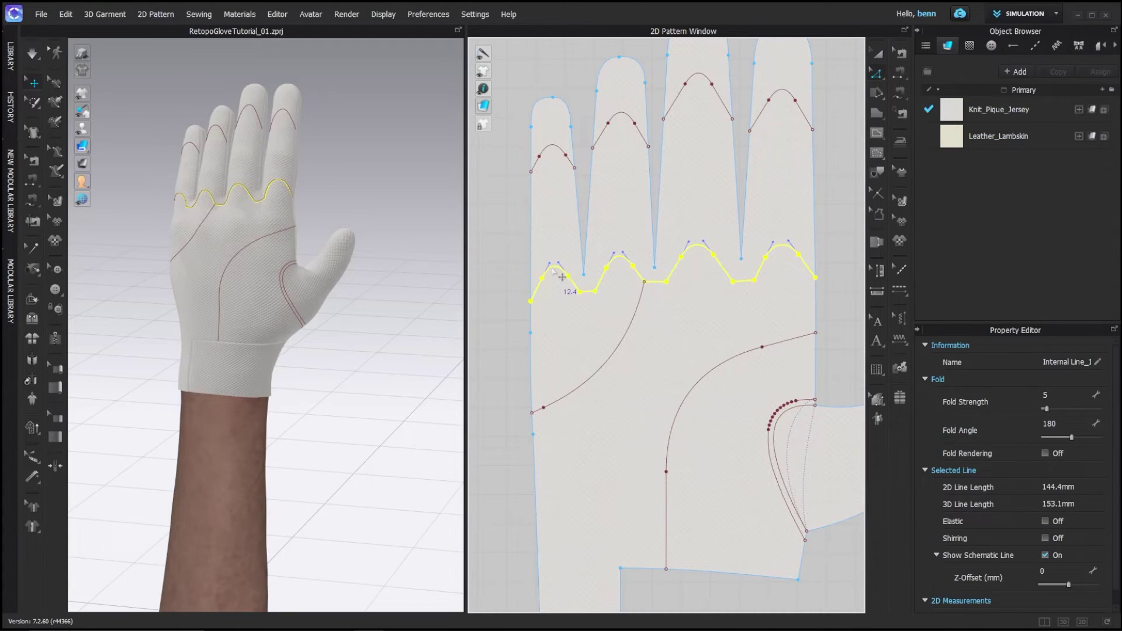
# Step: Offset the scalloped finger-base line by 2.0 mm as an internal line, in reverse direction and extended to the pattern outline
pyautogui.rightClick(554, 268)
pyautogui.click(663, 386)
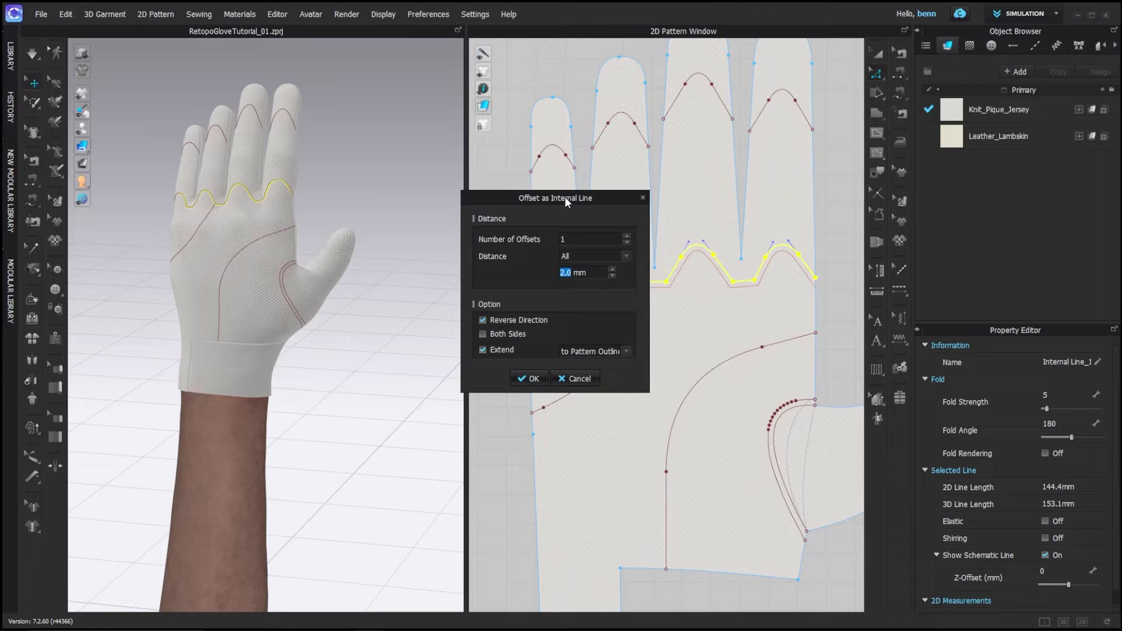
pyautogui.moveTo(564, 197); pyautogui.dragTo(380, 184)
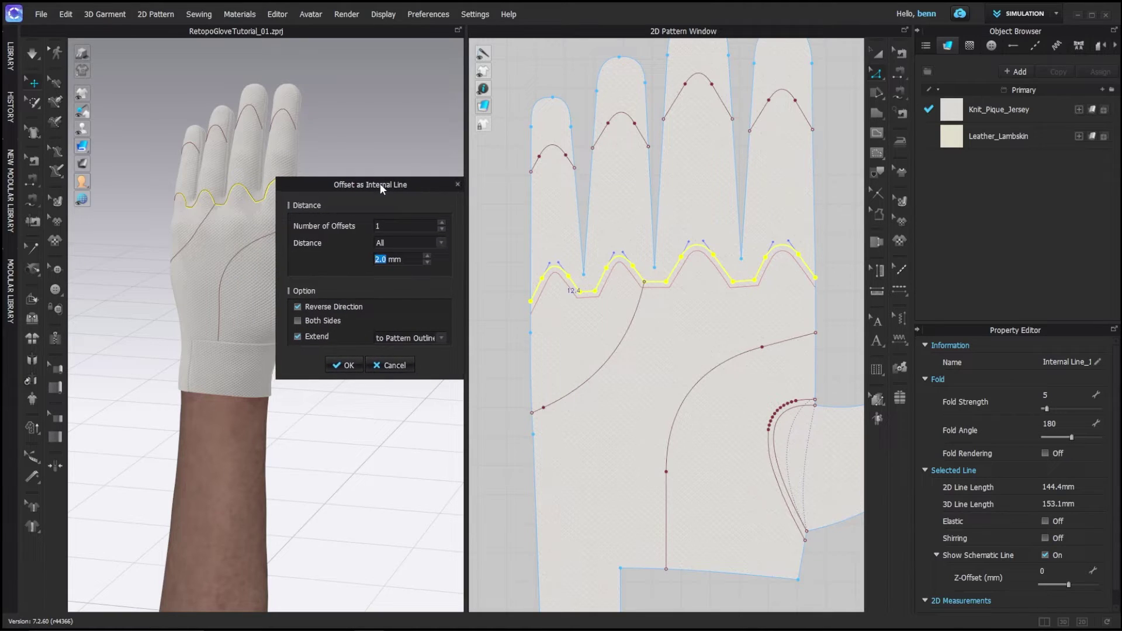
pyautogui.click(343, 364)
# Step: Offset all four upper finger arcs by 2.0 mm as internal lines, in reverse direction and extended to the pattern outline
pyautogui.moveTo(261, 317); pyautogui.dragTo(253, 314, button='right')
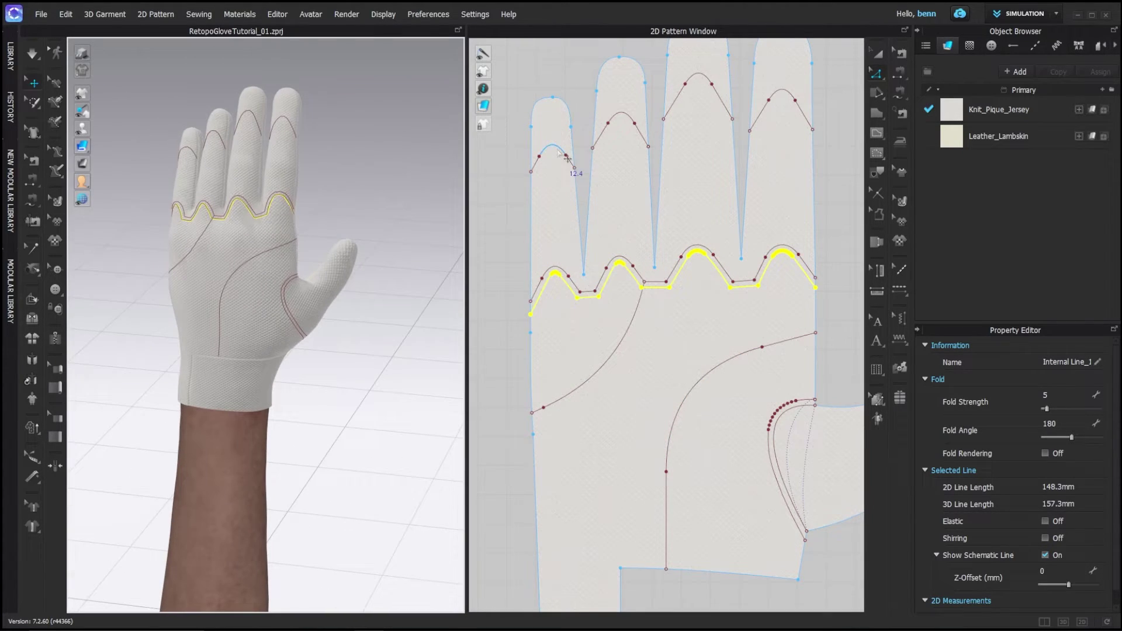
pyautogui.doubleClick(565, 153)
pyautogui.keyDown('shift'); pyautogui.doubleClick(629, 116); pyautogui.keyUp('shift')
pyautogui.keyDown('shift'); pyautogui.doubleClick(705, 77); pyautogui.keyUp('shift')
pyautogui.keyDown('shift'); pyautogui.doubleClick(786, 94); pyautogui.keyUp('shift')
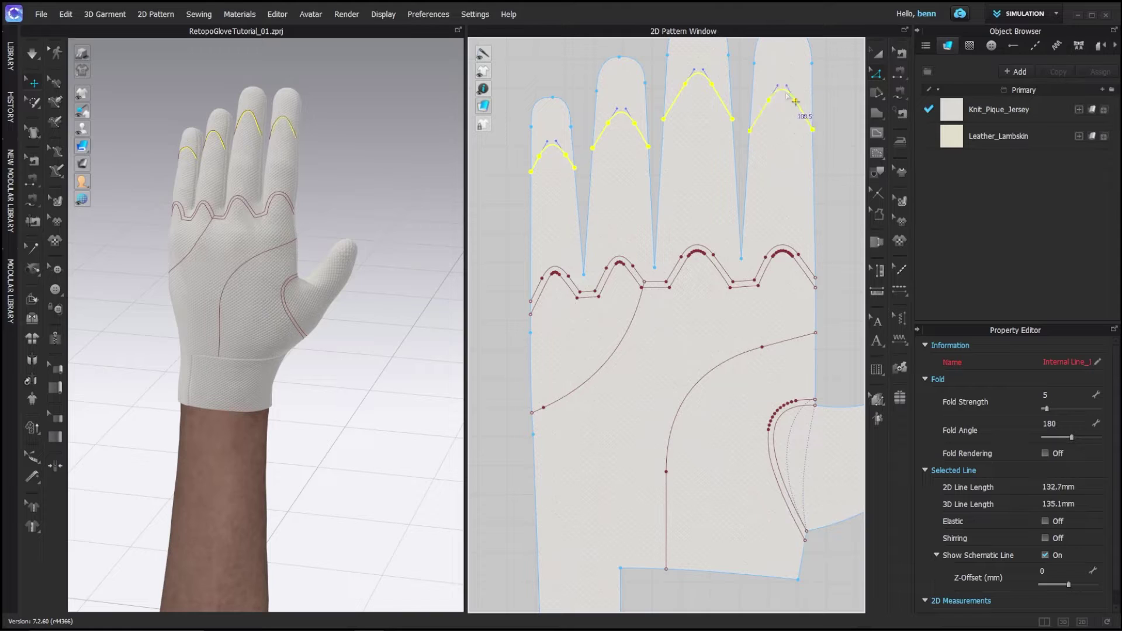
pyautogui.rightClick(640, 135)
pyautogui.click(721, 236)
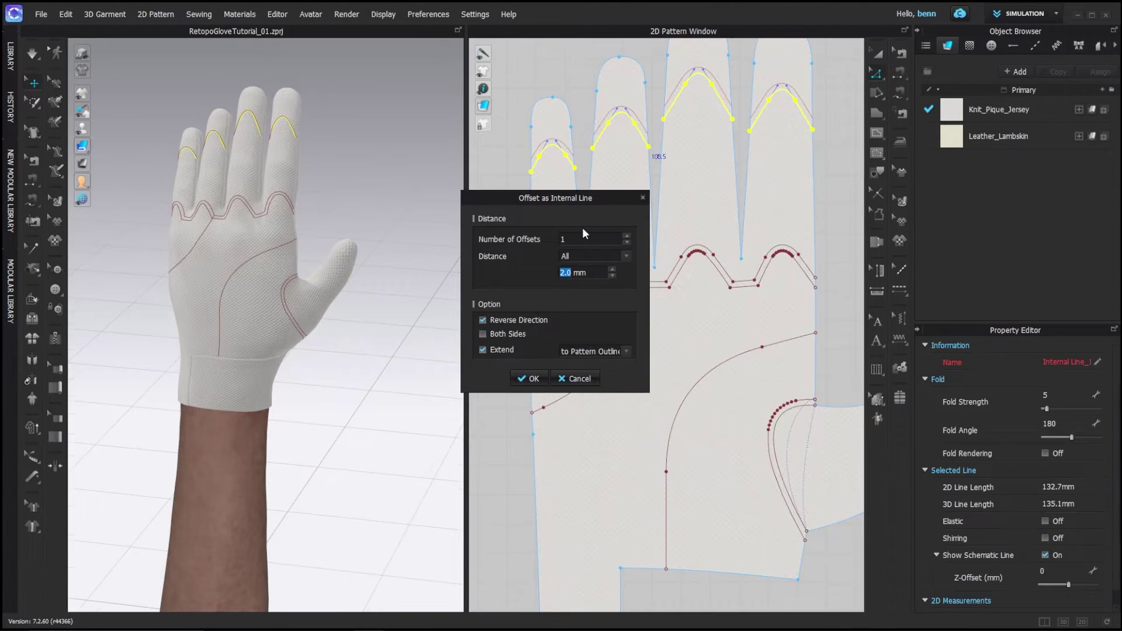
pyautogui.click(532, 377)
# Step: Cut and sew the back-of-hand piece along both scalloped finger-base lines and the little-finger-side curve
pyautogui.scroll(1, 684, 282)
pyautogui.click(684, 282)
pyautogui.keyDown('shift'); pyautogui.click(684, 282); pyautogui.keyUp('shift')
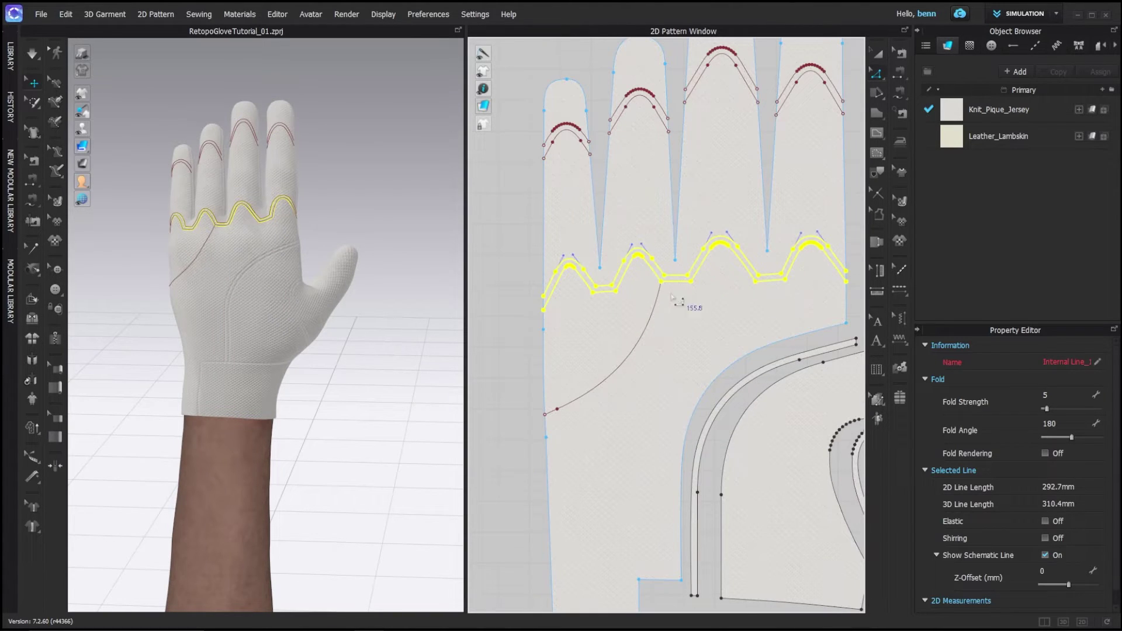
pyautogui.keyDown('shift'); pyautogui.click(654, 319); pyautogui.keyUp('shift')
pyautogui.rightClick(651, 316)
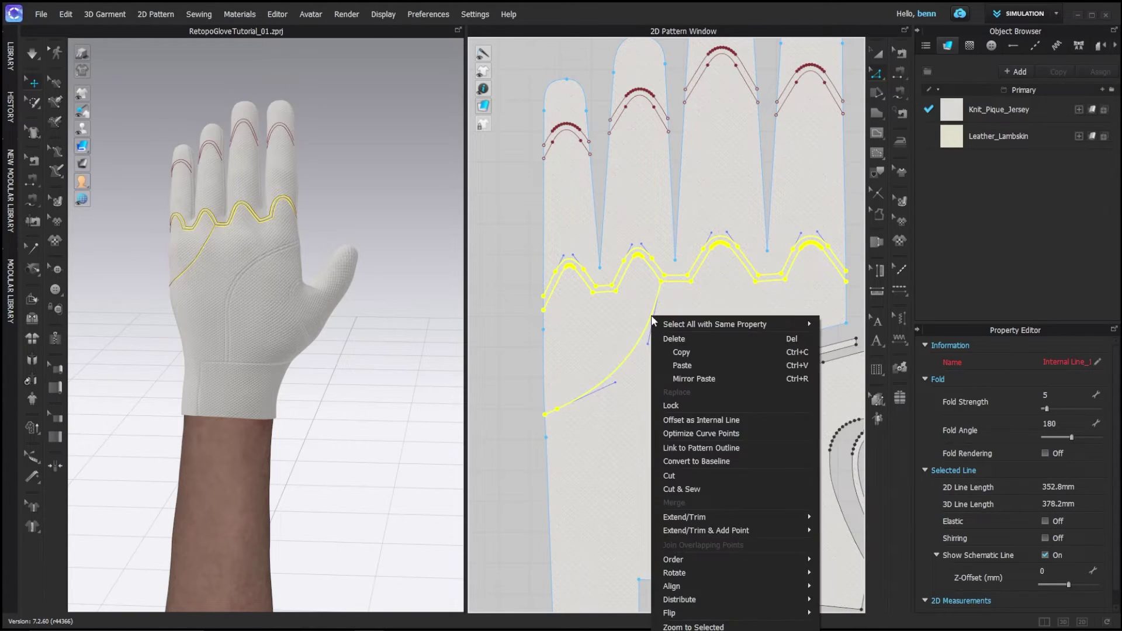
pyautogui.click(702, 488)
# Step: Examine the sewn panel seams on the back of the glove in the render preview
pyautogui.scroll(-5, 633, 352)
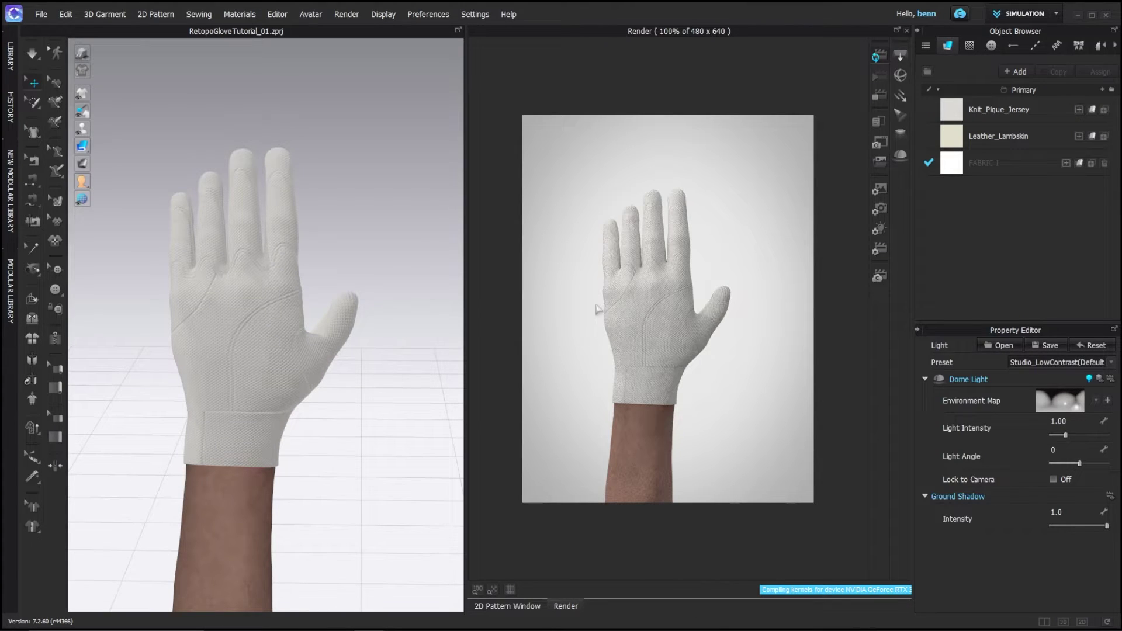
pyautogui.scroll(5, 401, 293)
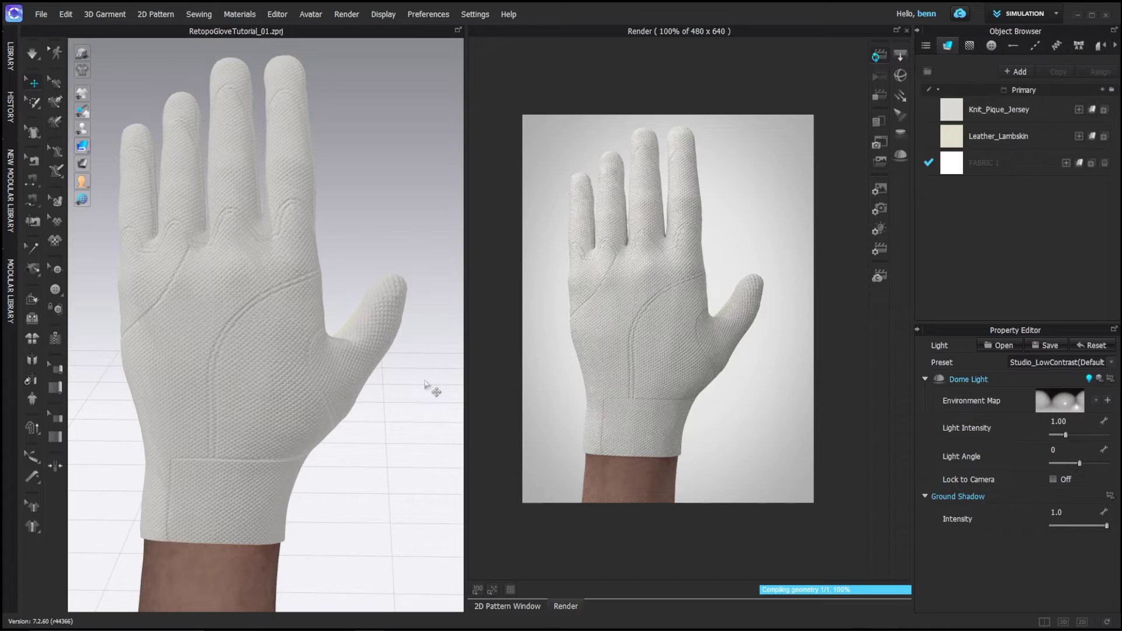
pyautogui.moveTo(431, 388); pyautogui.dragTo(336, 380, button='right')
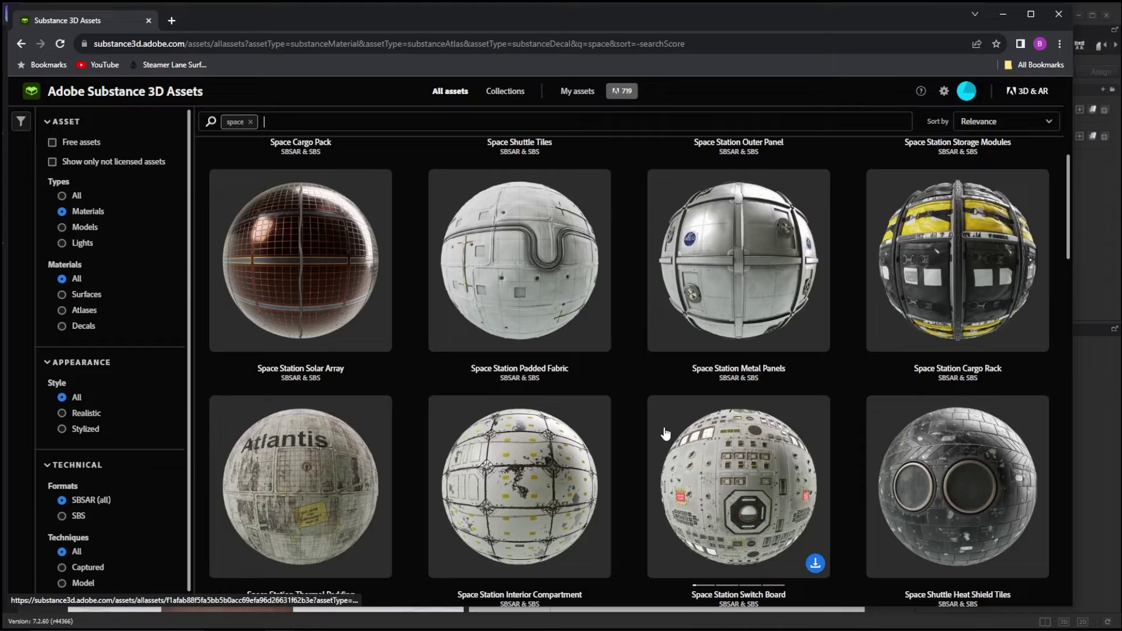
# Step: Switch to Adobe Substance 3D Assets, browse the space materials and preview colour presets of Scifi Vinyl Grip
pyautogui.scroll(-10, 664, 433)
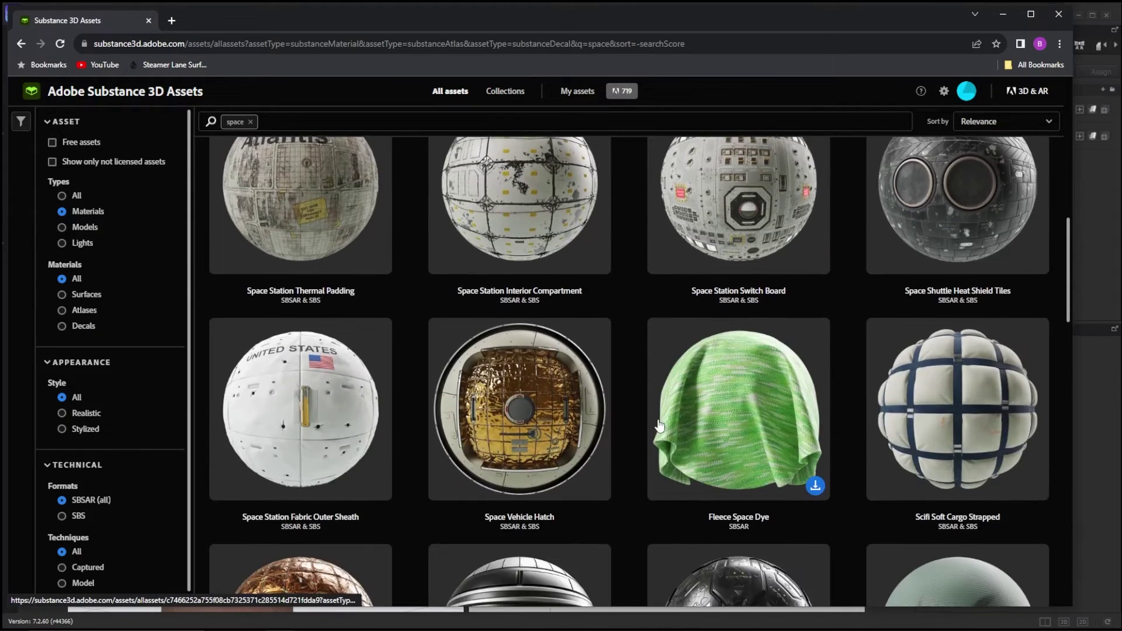
pyautogui.scroll(-5, 807, 401)
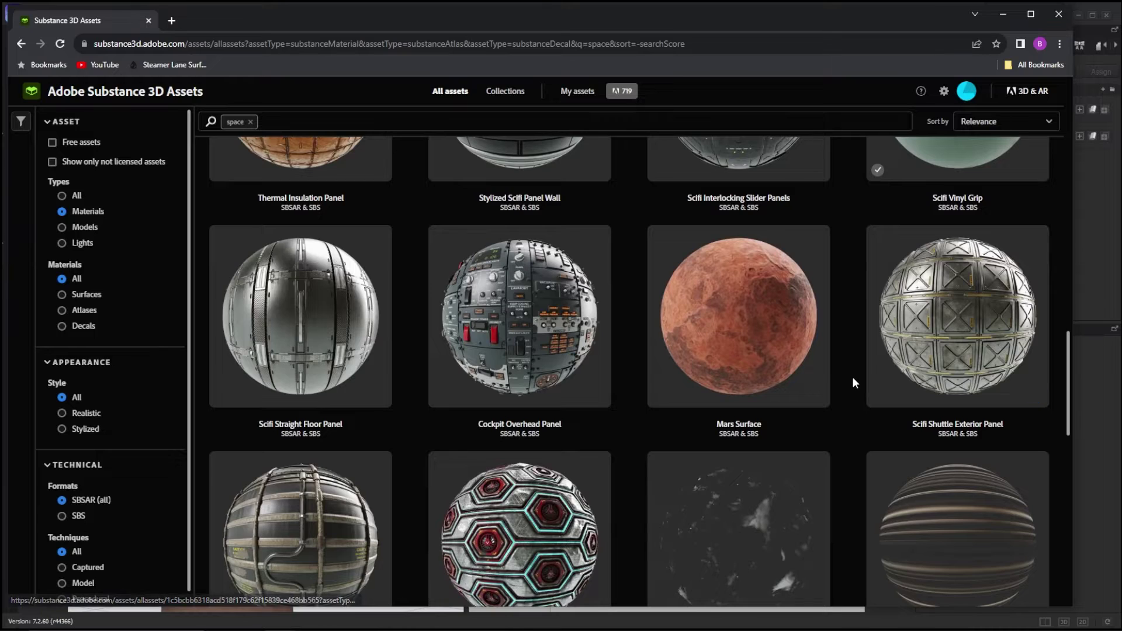
pyautogui.scroll(-8, 857, 374)
pyautogui.scroll(10, 851, 360)
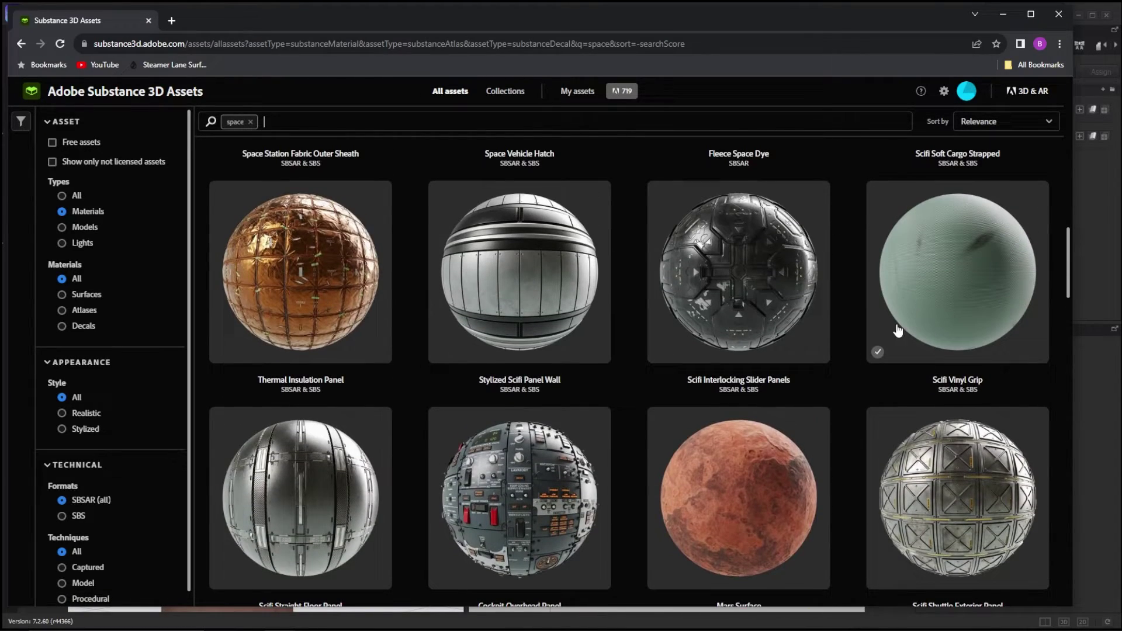
pyautogui.click(962, 253)
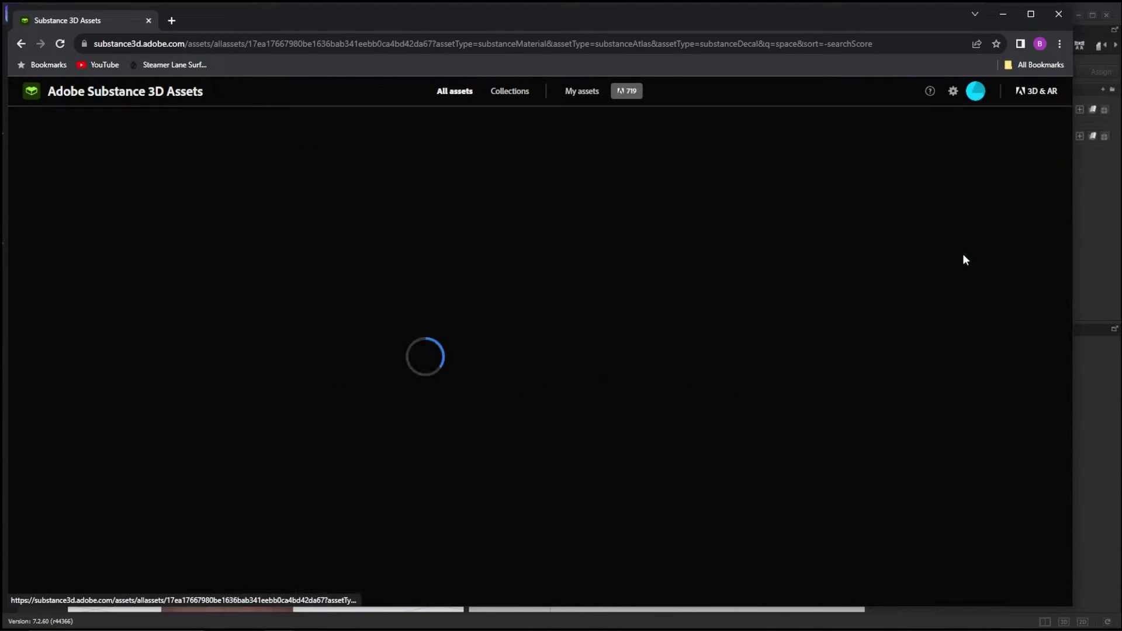
pyautogui.click(458, 570)
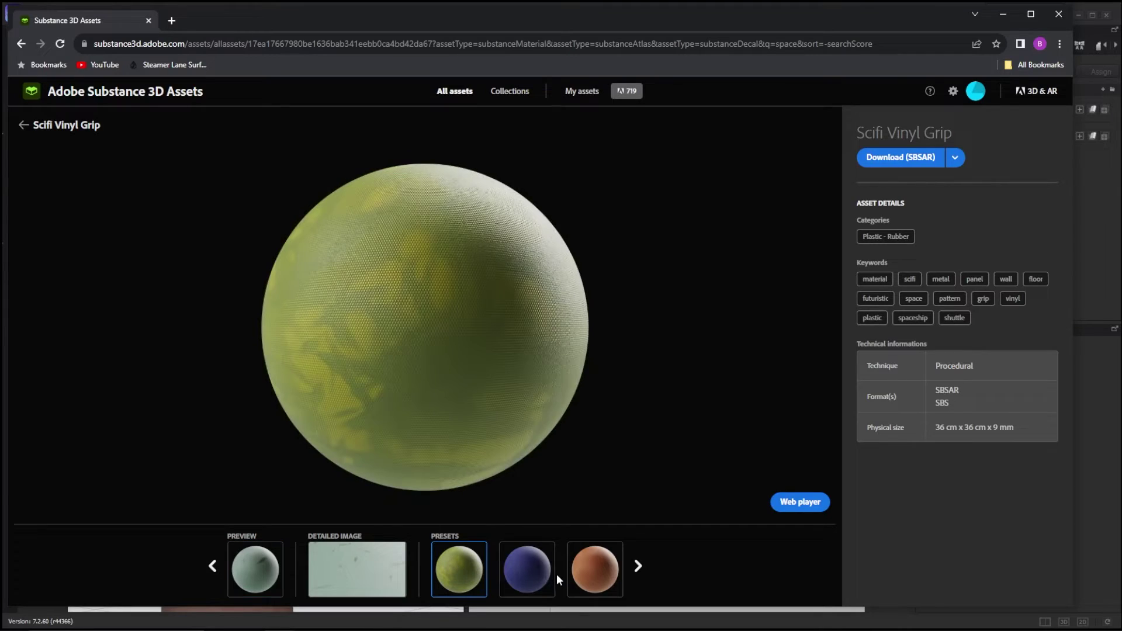
pyautogui.click(536, 566)
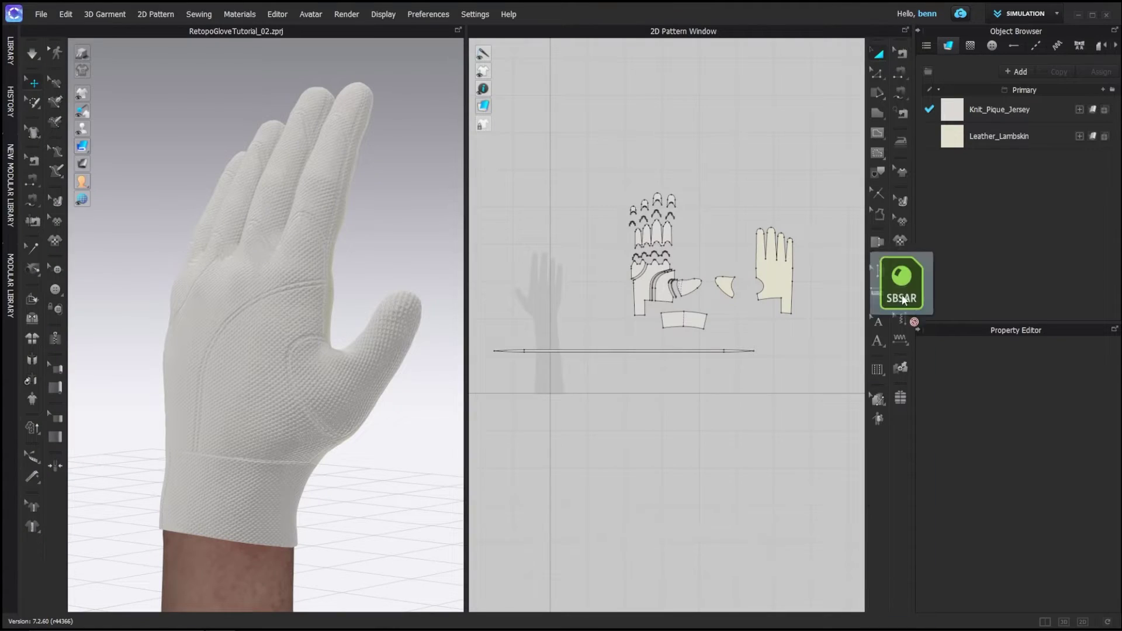
# Step: Import the scifi_smooth_vinyl SBSAR material as a fabric in CLO3D and give it the Knit_Pique_Jersey physical preset
pyautogui.moveTo(910, 292); pyautogui.dragTo(981, 209)
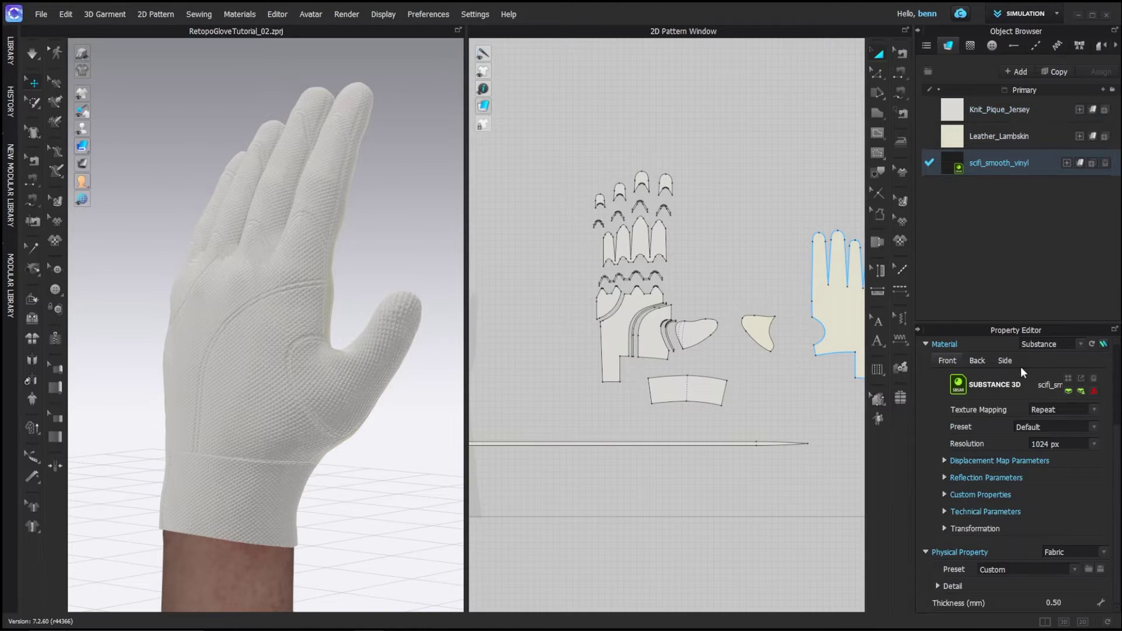
pyautogui.click(1073, 569)
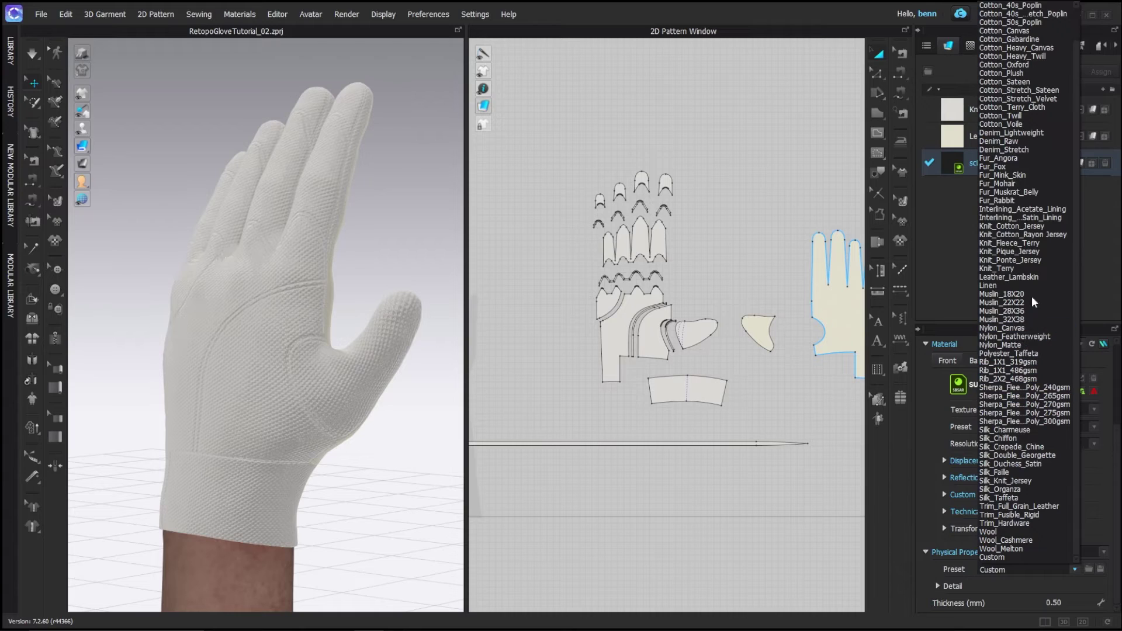
pyautogui.click(1011, 251)
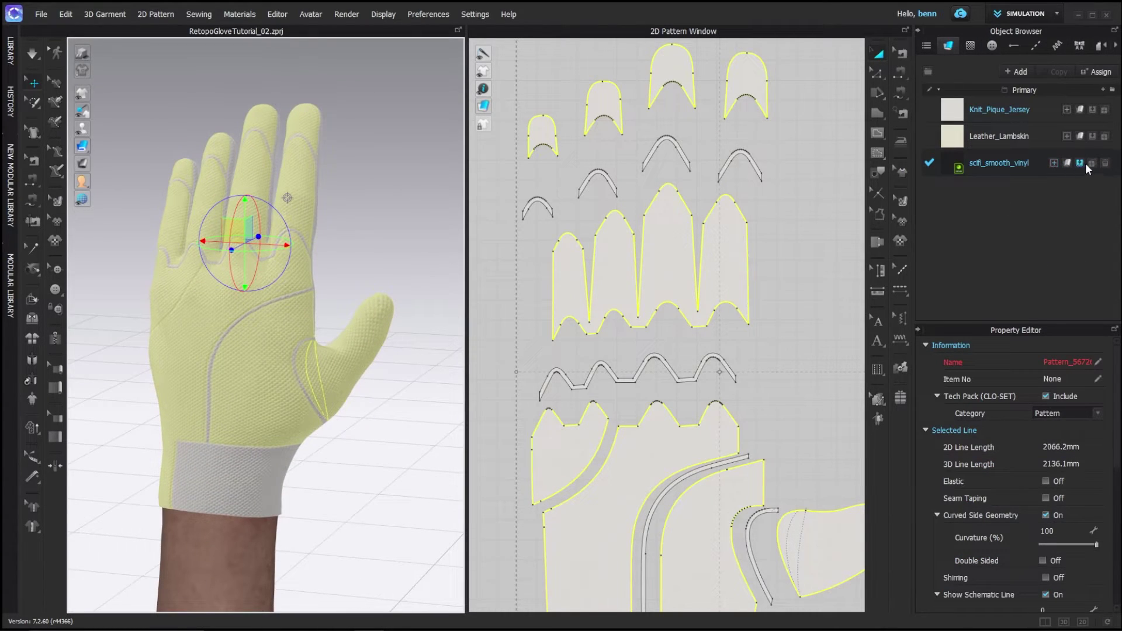
# Step: Assign scifi_smooth_vinyl to the selected finger, back-of-hand and thumb panels and set its displacement amount to 0.10 mm
pyautogui.click(1080, 162)
pyautogui.moveTo(374, 234); pyautogui.dragTo(341, 213, button='right')
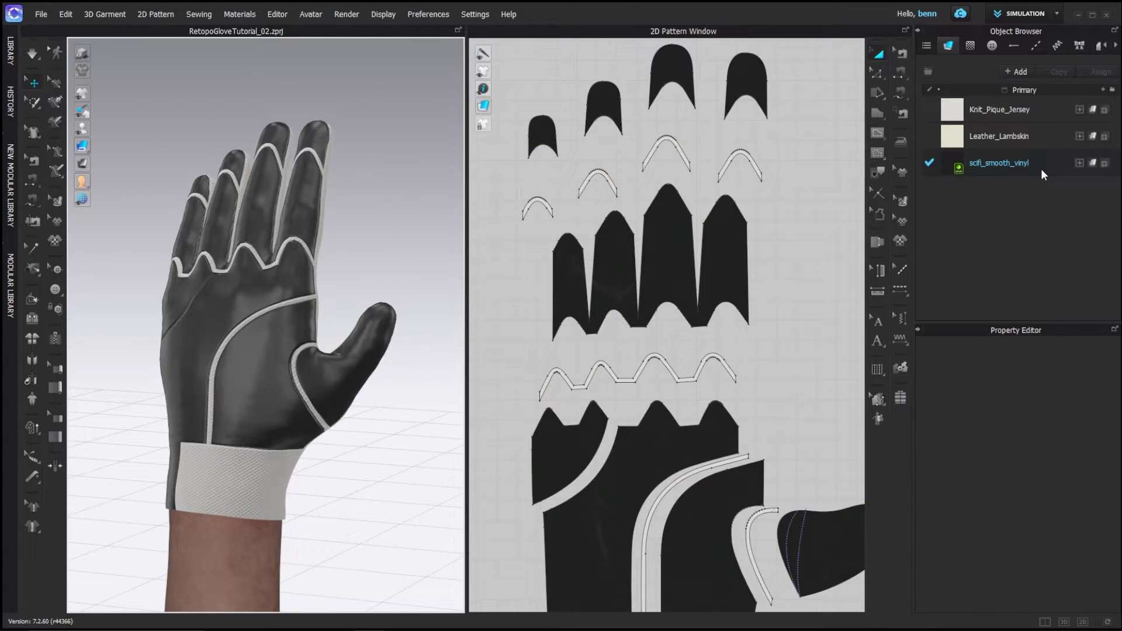
pyautogui.click(1040, 168)
pyautogui.click(947, 459)
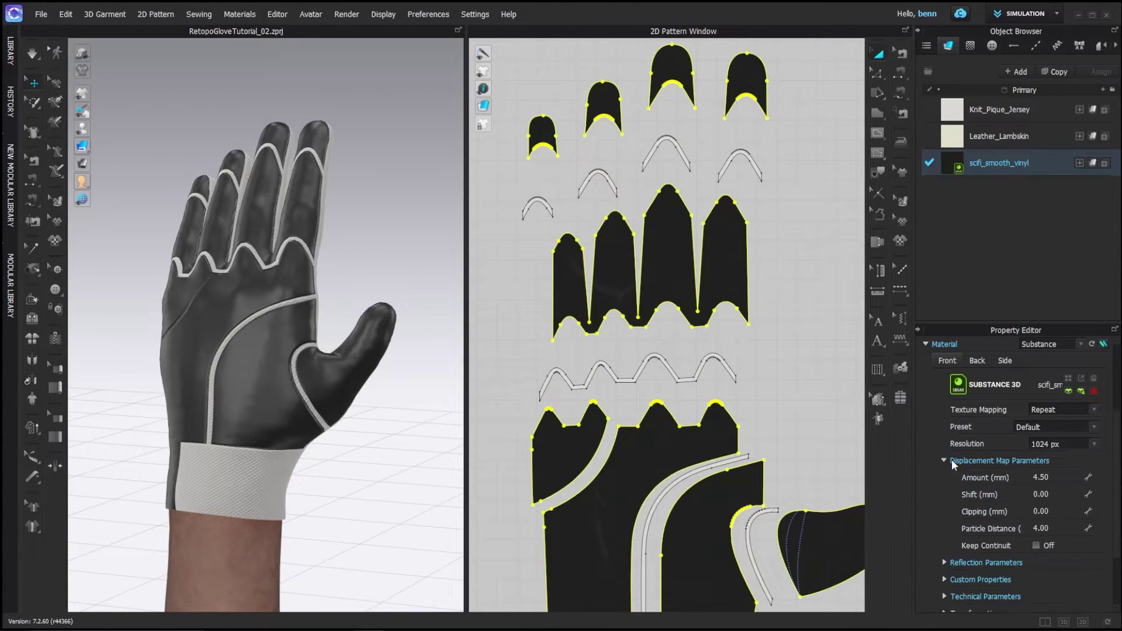
pyautogui.scroll(-1, 1032, 465)
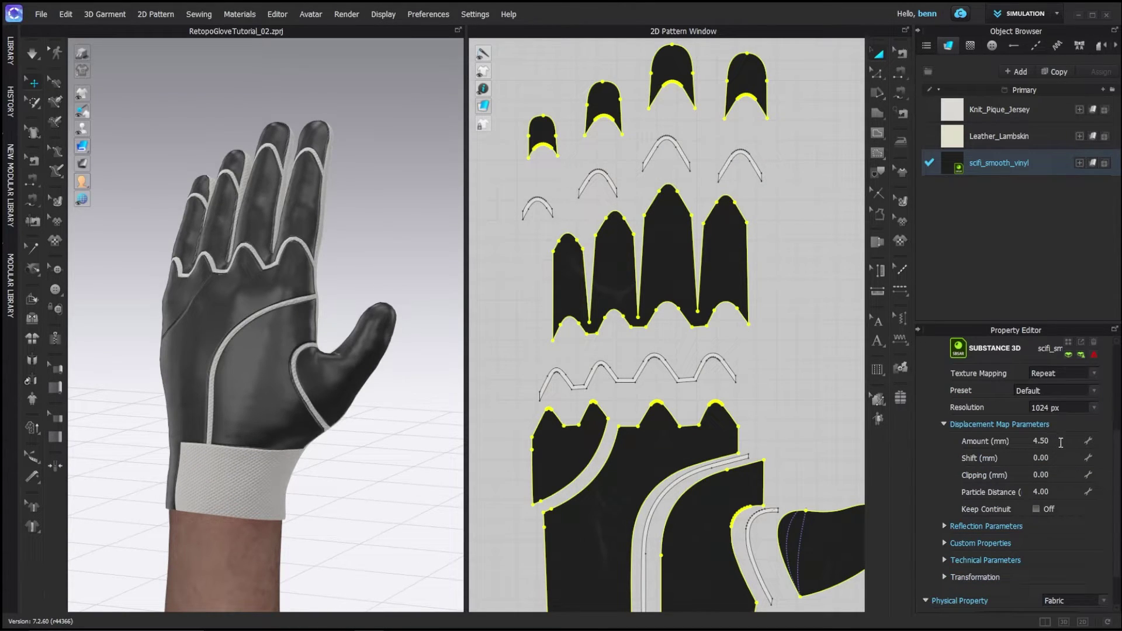
pyautogui.click(1061, 443)
pyautogui.press('Return')
# Step: Change the vinyl texture's transformation width percentage with the aspect ratio locked
pyautogui.scroll(-3, 1005, 468)
pyautogui.click(942, 528)
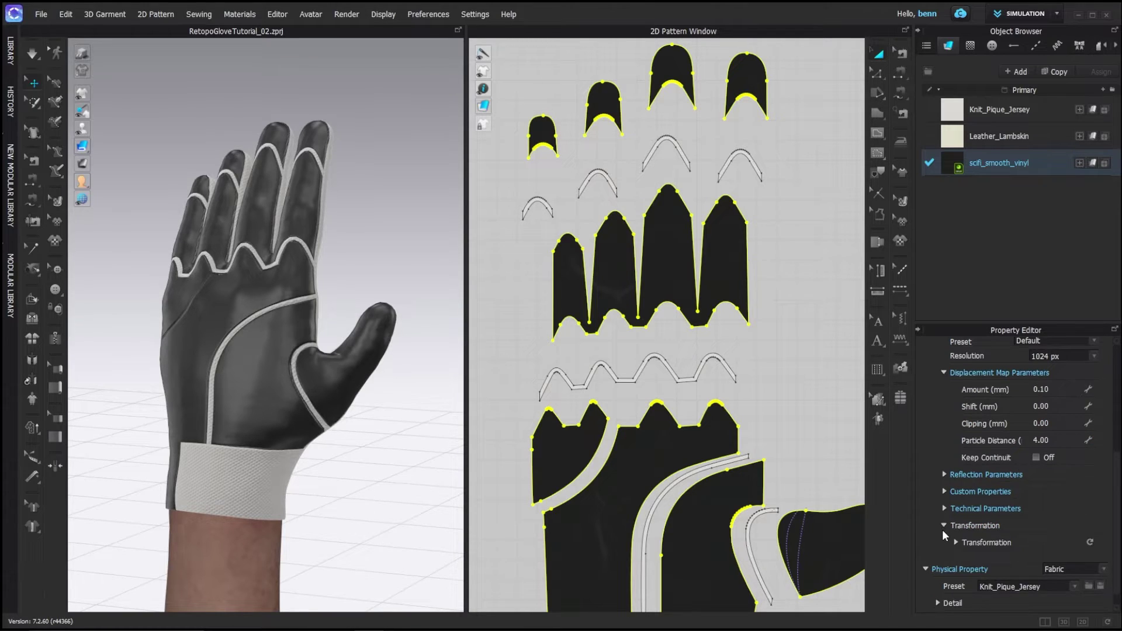
pyautogui.scroll(-1, 985, 510)
pyautogui.click(956, 525)
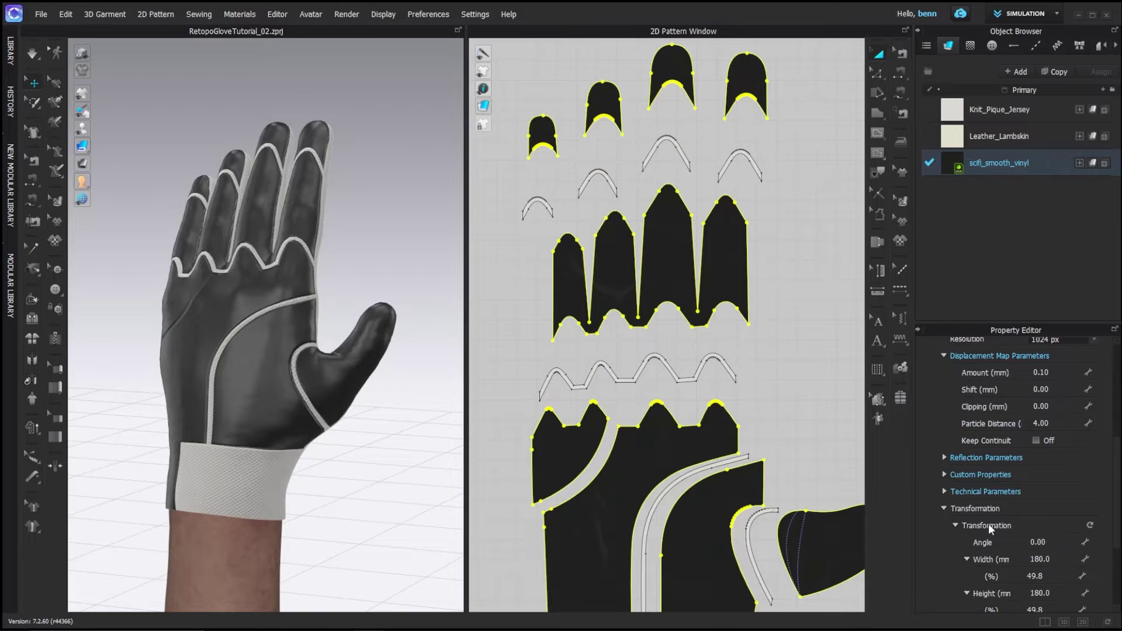
pyautogui.scroll(-2, 1003, 523)
pyautogui.click(1053, 439)
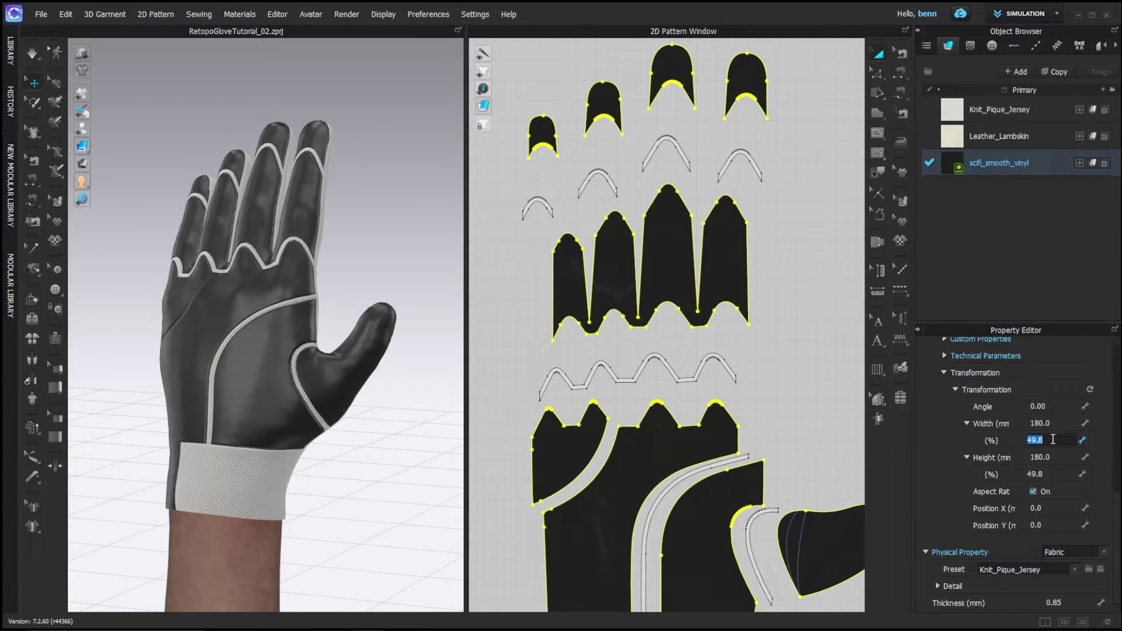
pyautogui.press('Return')
# Step: Darken the scifi_smooth_vinyl custom color to near-black #060606
pyautogui.scroll(3, 963, 528)
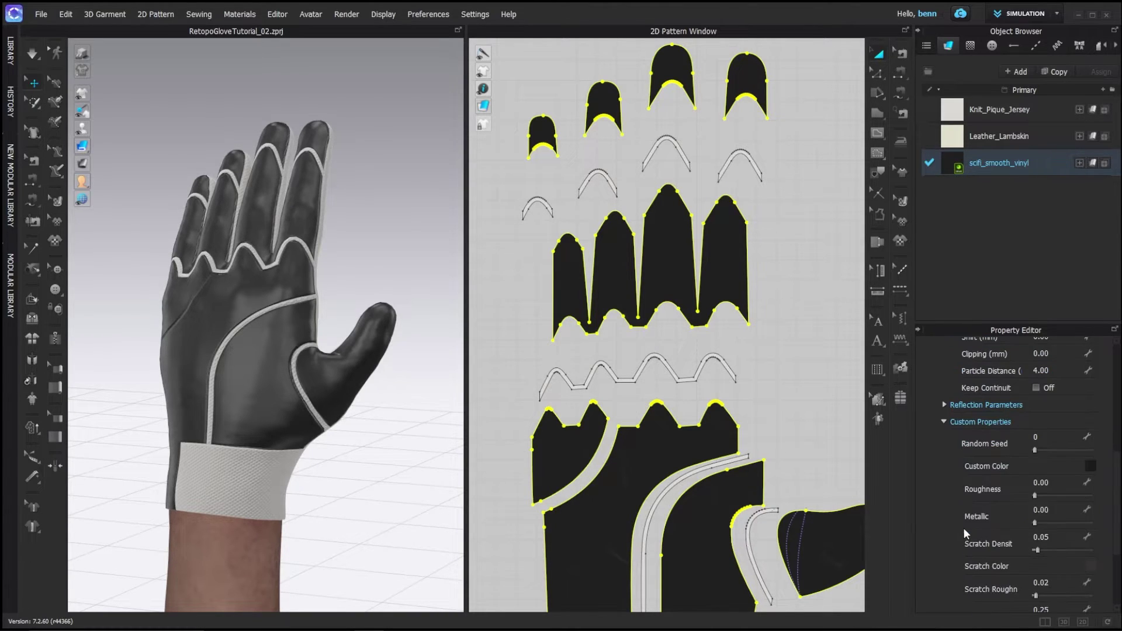
pyautogui.click(1091, 465)
pyautogui.moveTo(342, 182); pyautogui.dragTo(306, 193)
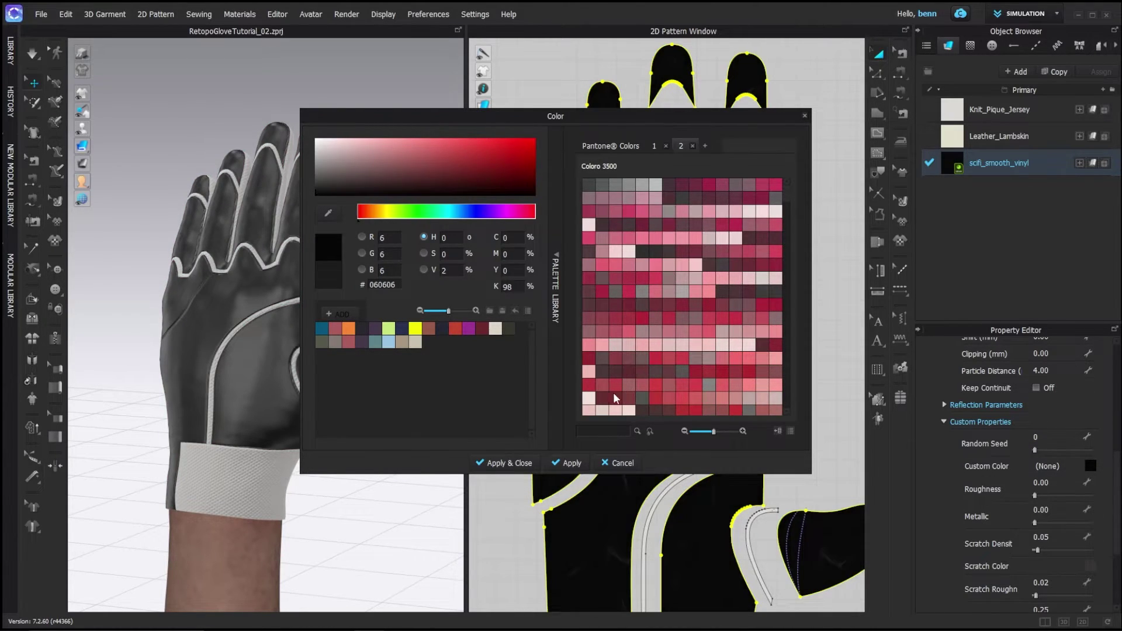
pyautogui.press('Return')
# Step: Open the render view and set the render image size to 1920 x 1920 pixels
pyautogui.click(347, 14)
pyautogui.click(355, 27)
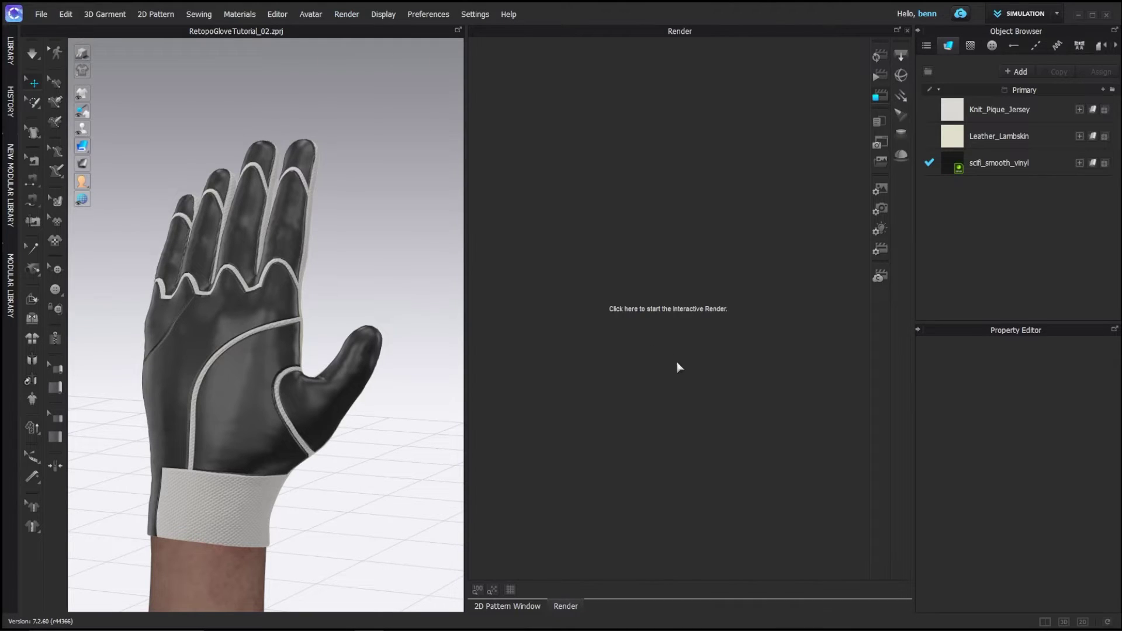
pyautogui.click(878, 190)
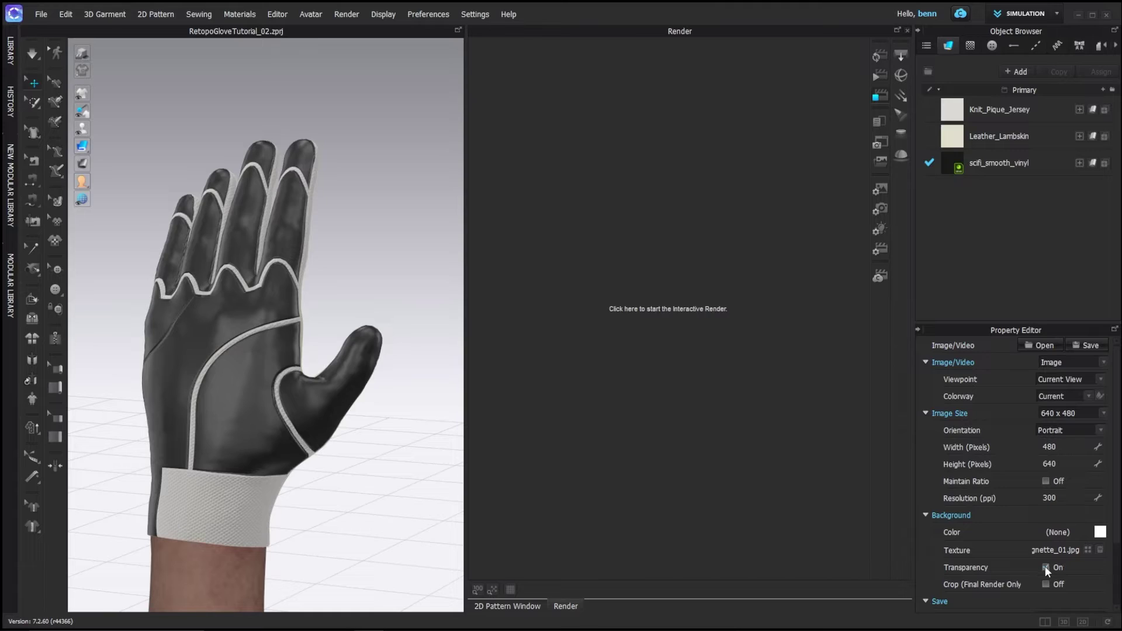
pyautogui.click(1072, 446)
pyautogui.click(1062, 466)
pyautogui.press('Return')
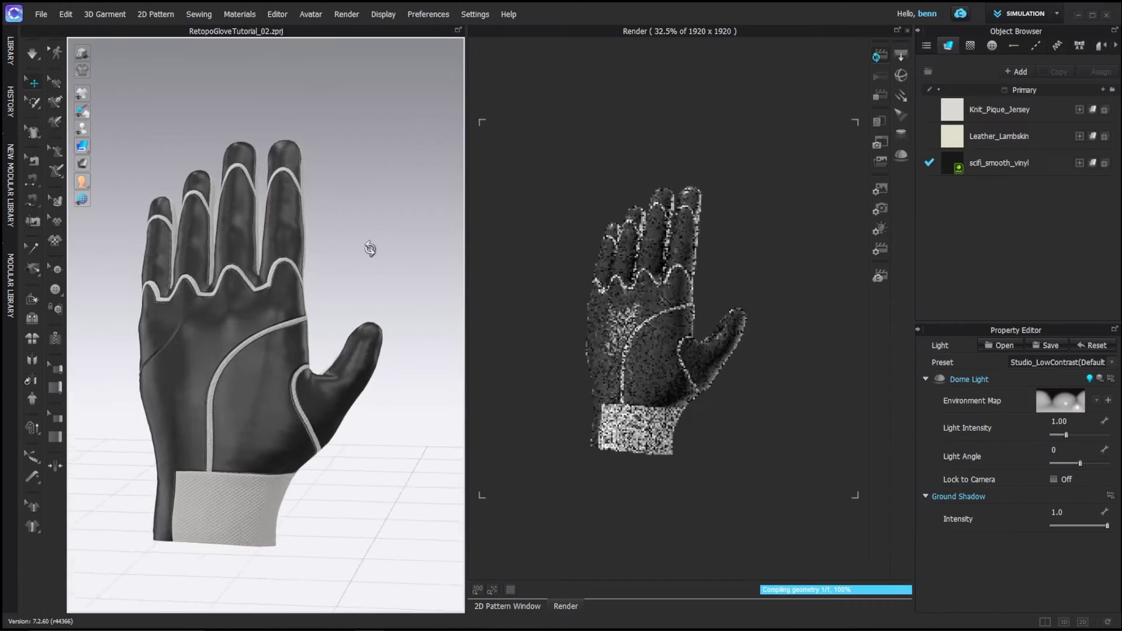
# Step: Turn off the dome light in the render light properties
pyautogui.moveTo(370, 247); pyautogui.dragTo(482, 246, button='right')
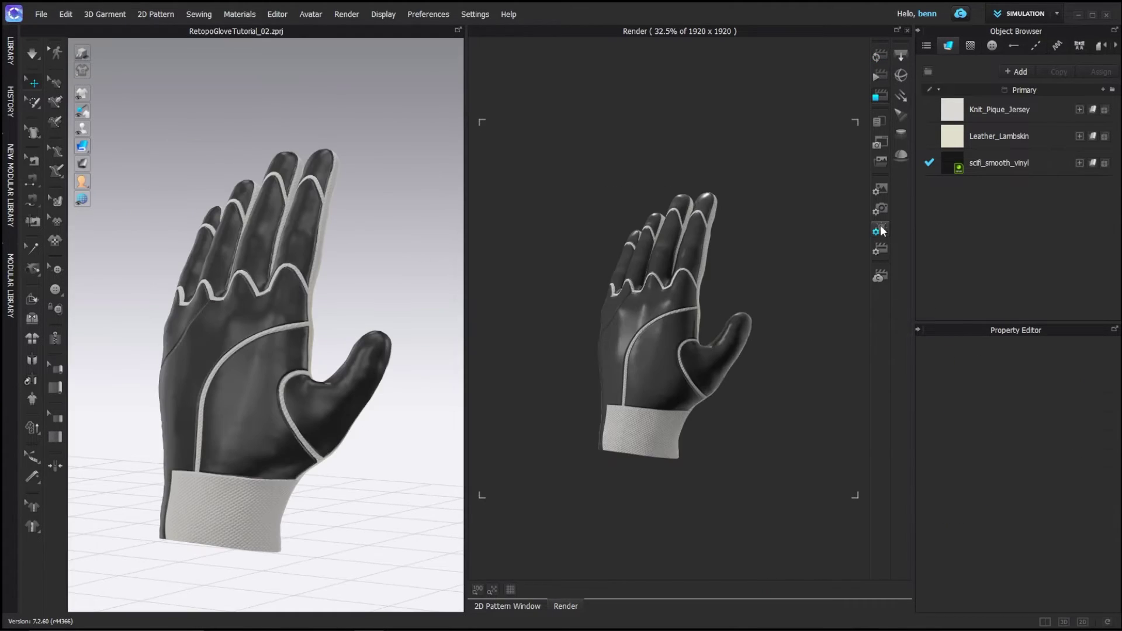
pyautogui.click(880, 228)
pyautogui.click(1089, 380)
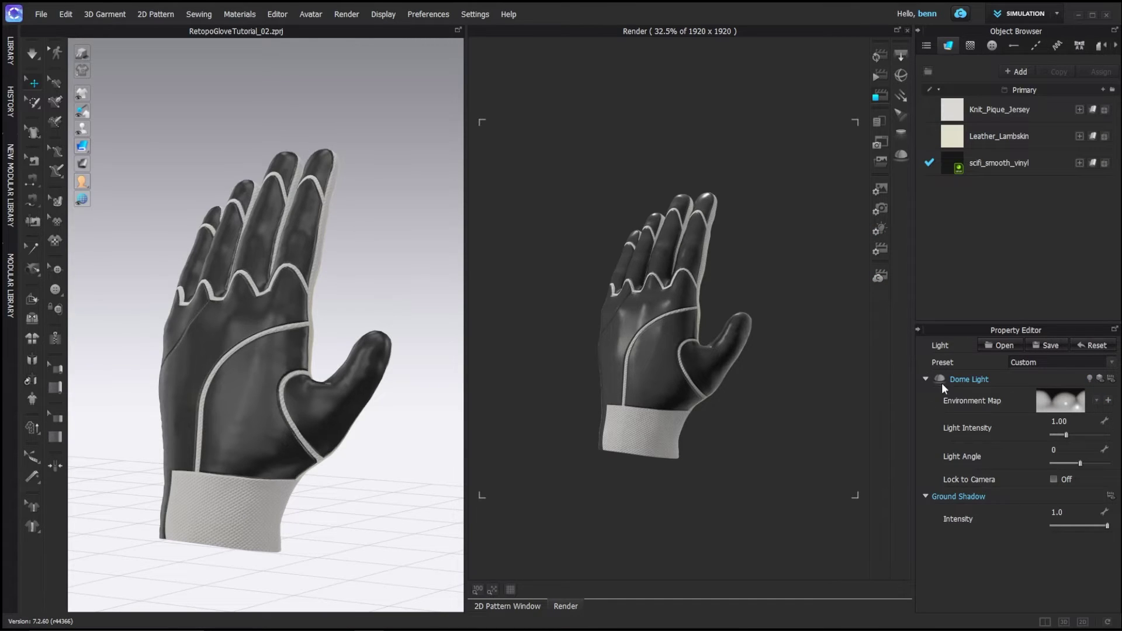
# Step: Add a rectangle light to the scene and set its width and height to 500 mm
pyautogui.click(903, 61)
pyautogui.scroll(-10, 315, 473)
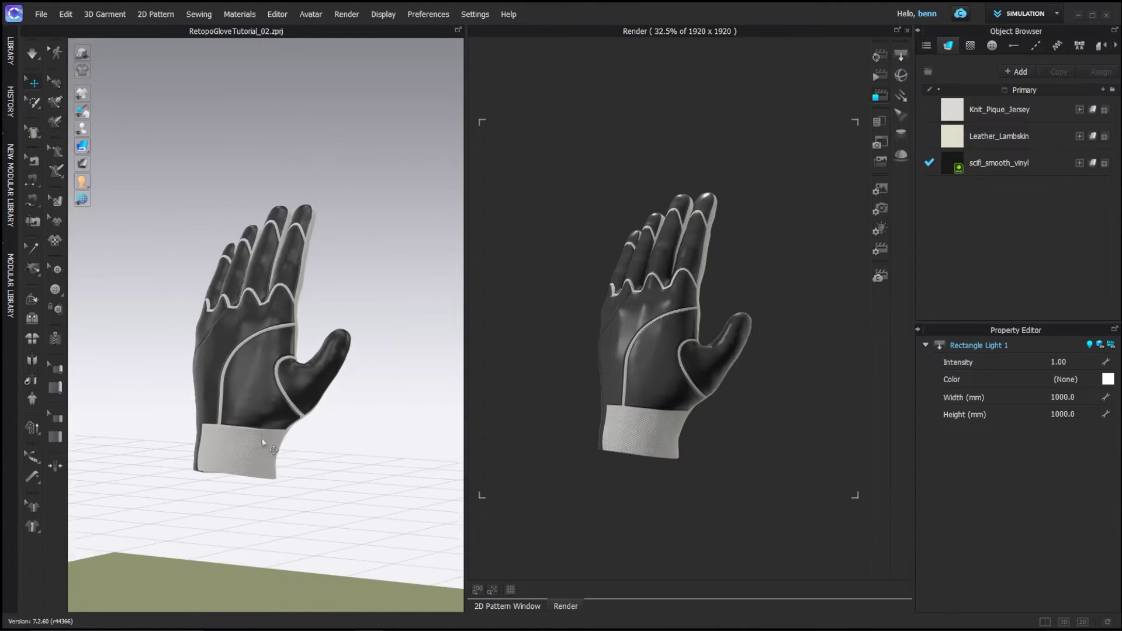
pyautogui.click(1084, 397)
pyautogui.write('500')
pyautogui.press('Return')
pyautogui.click(1080, 411)
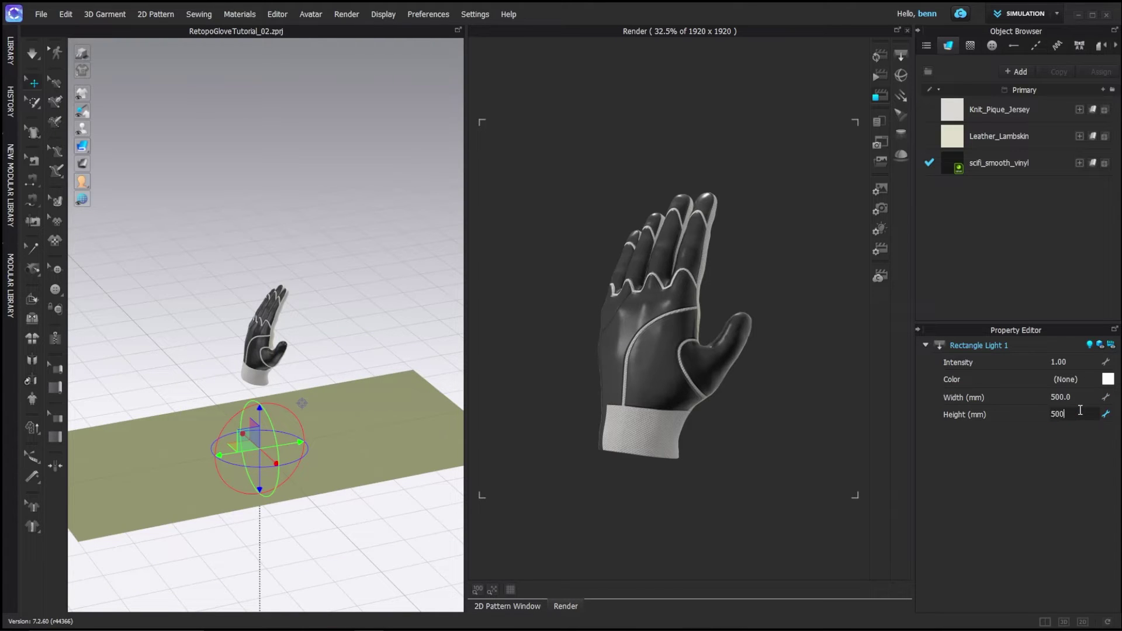
pyautogui.press('Return')
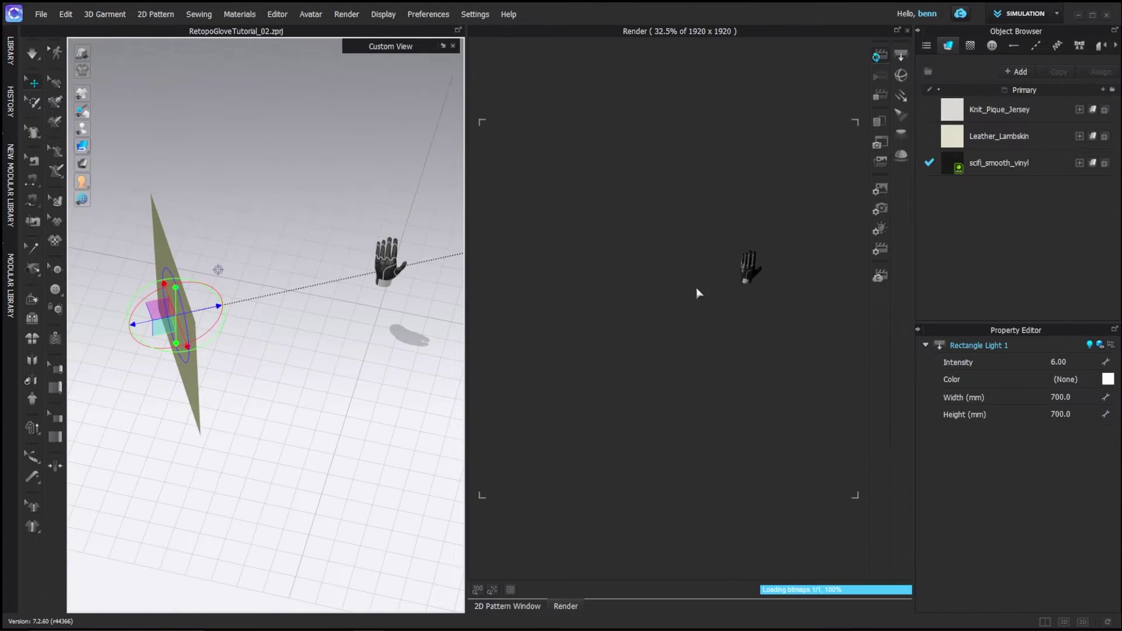
# Step: Add a second rectangle light, then move and rotate it to face the glove from the side opposite the first light
pyautogui.click(443, 46)
pyautogui.click(405, 121)
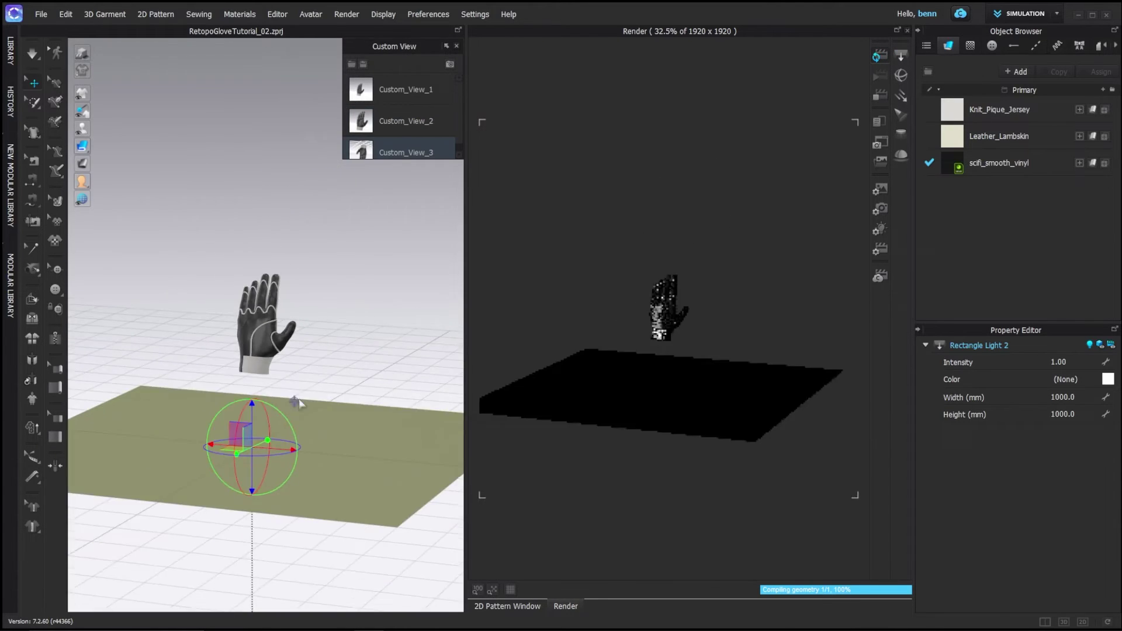
pyautogui.moveTo(251, 497); pyautogui.dragTo(234, 403)
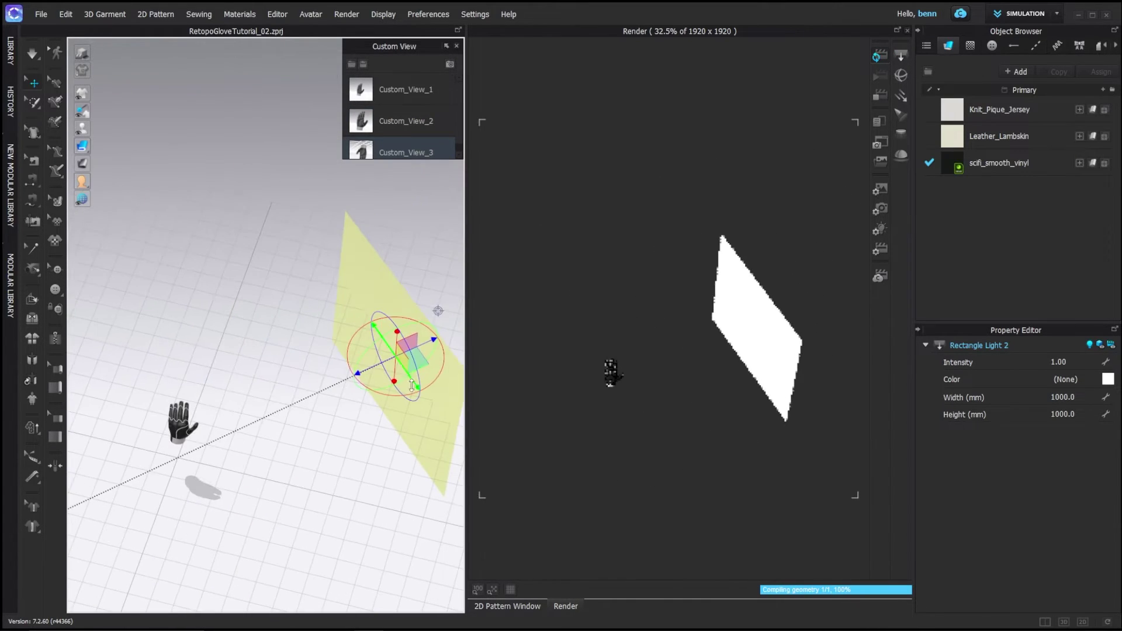
pyautogui.moveTo(384, 347); pyautogui.dragTo(392, 357)
pyautogui.moveTo(292, 315); pyautogui.dragTo(270, 285, button='right')
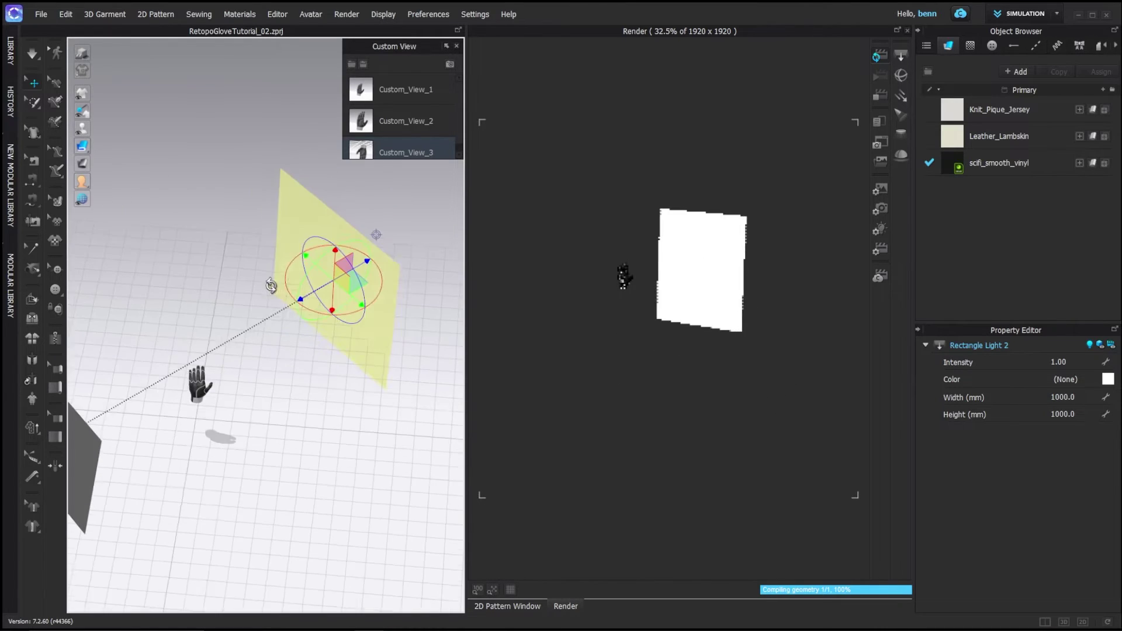
pyautogui.moveTo(363, 302); pyautogui.dragTo(380, 319)
pyautogui.click(295, 401)
pyautogui.moveTo(295, 401); pyautogui.dragTo(307, 327, button='right')
pyautogui.scroll(5, 307, 301)
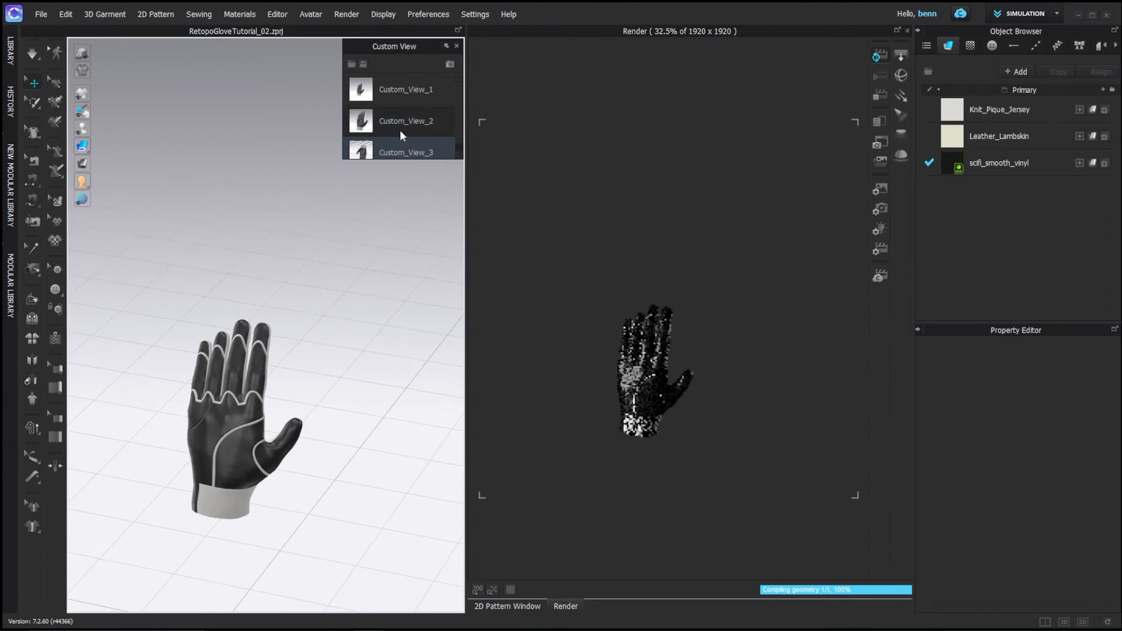
# Step: Switch to Custom_View_3, turn off Rectangle Light 1 and try intensities of 20 and 15 on Rectangle Light 2
pyautogui.click(400, 151)
pyautogui.click(880, 228)
pyautogui.scroll(-3, 1029, 444)
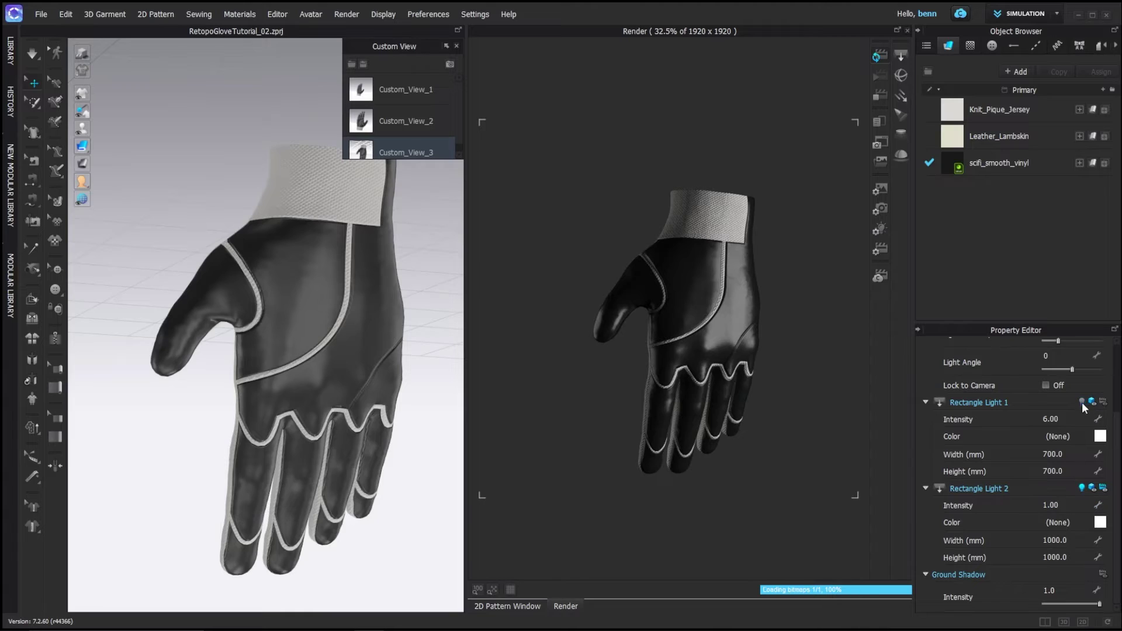
pyautogui.click(1082, 402)
pyautogui.click(1074, 508)
pyautogui.write('20')
pyautogui.press('Return')
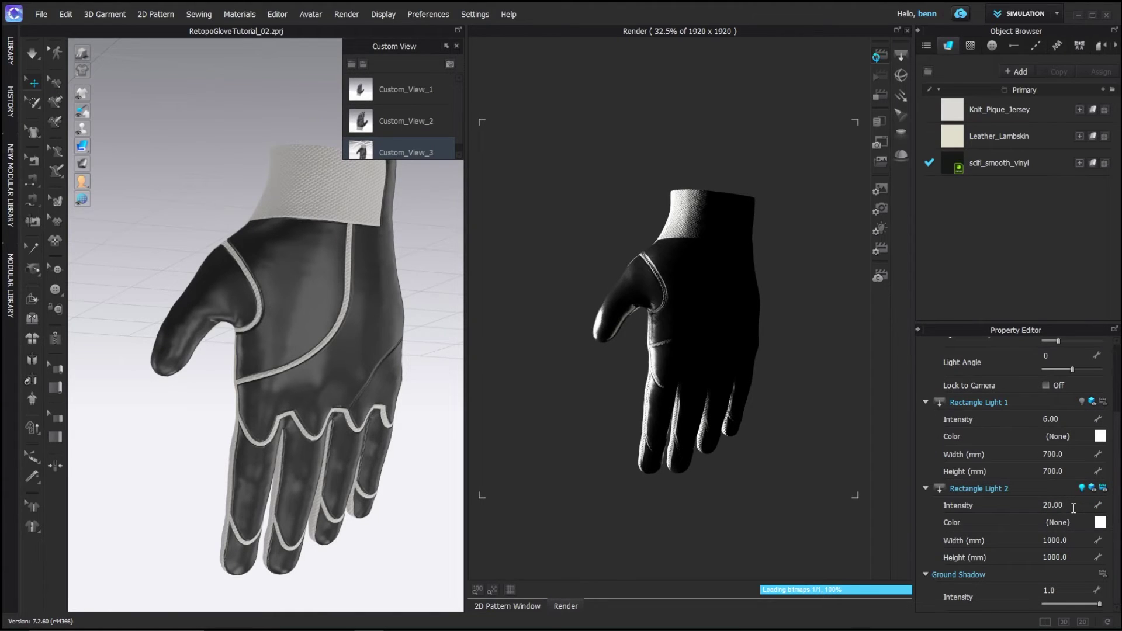
pyautogui.write('15')
pyautogui.press('Return')
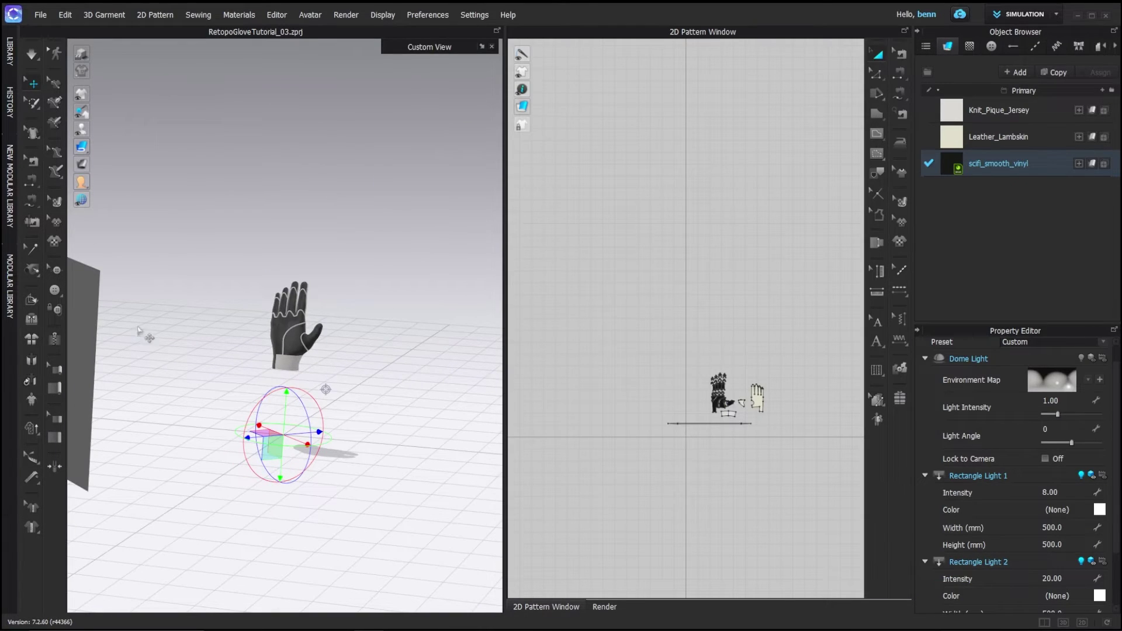
# Step: Hide Rectangle Light 2 in the 3D view while leaving the light switched on
pyautogui.click(78, 350)
pyautogui.click(1100, 346)
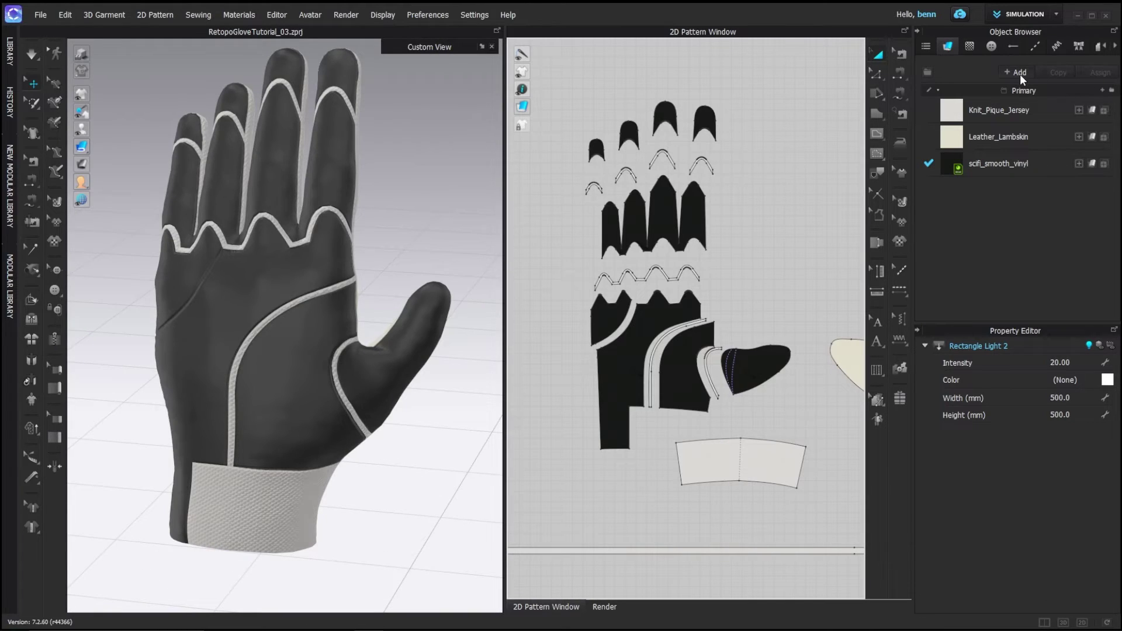
# Step: Add a new fabric with pink color #EF8DE5 and the Light (Render Only) material type
pyautogui.click(1019, 72)
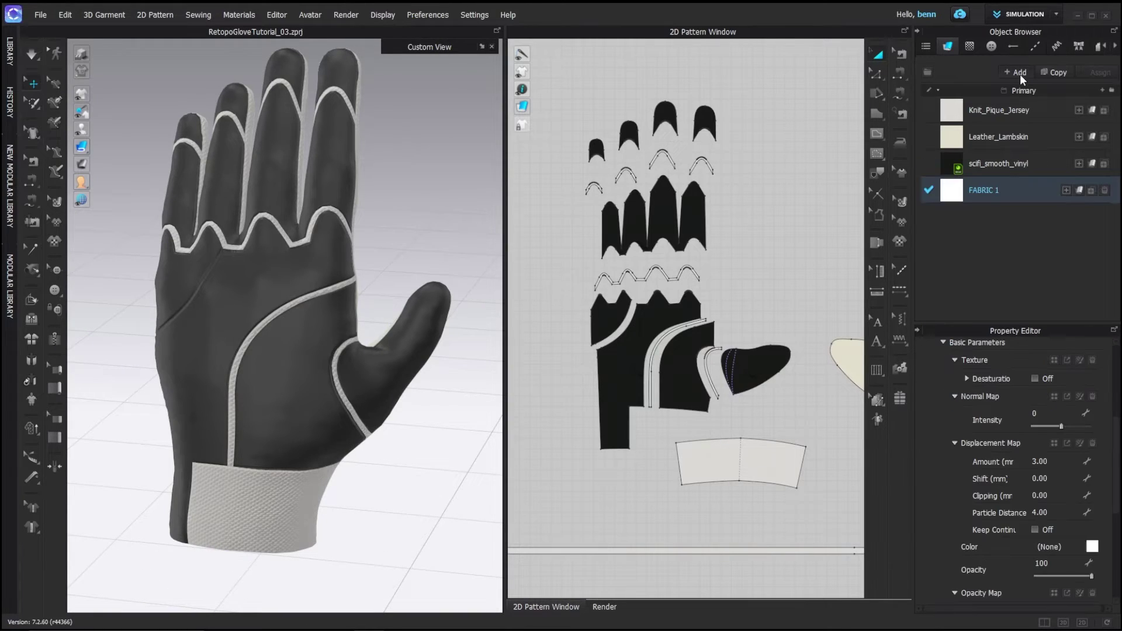
pyautogui.click(1091, 546)
pyautogui.moveTo(386, 210); pyautogui.dragTo(507, 212)
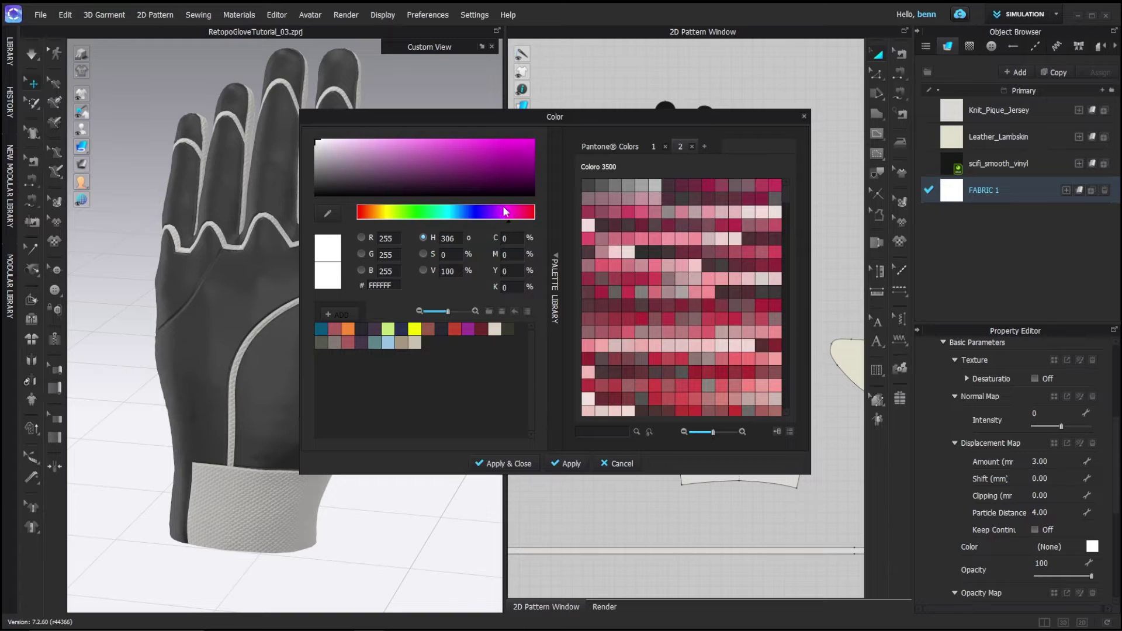
pyautogui.moveTo(448, 150); pyautogui.dragTo(406, 145)
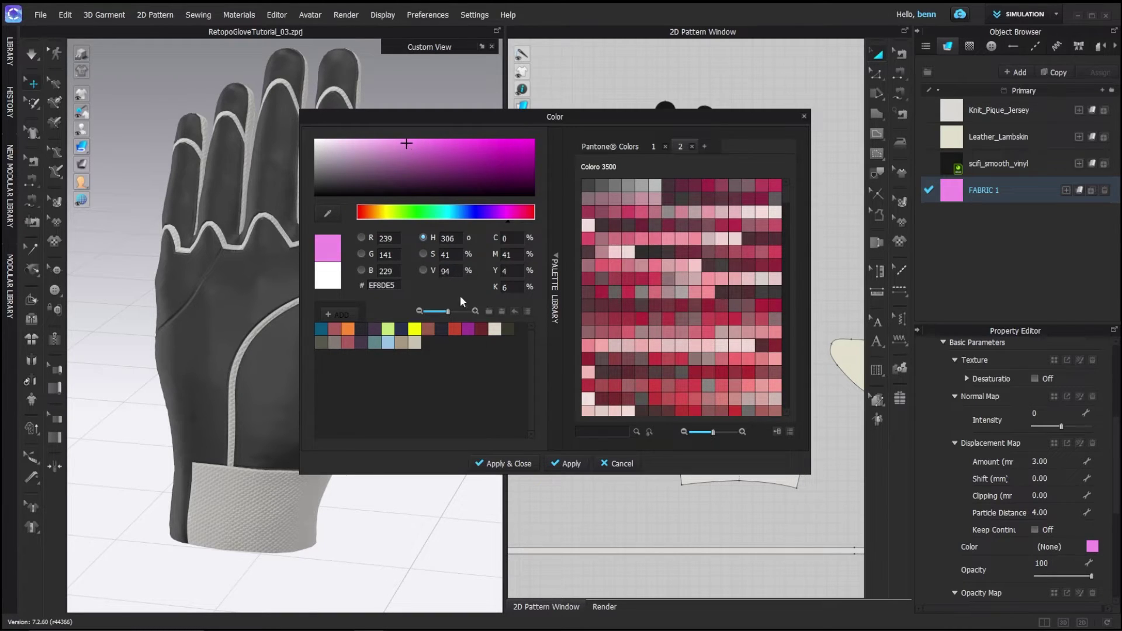
pyautogui.click(501, 465)
pyautogui.click(1096, 506)
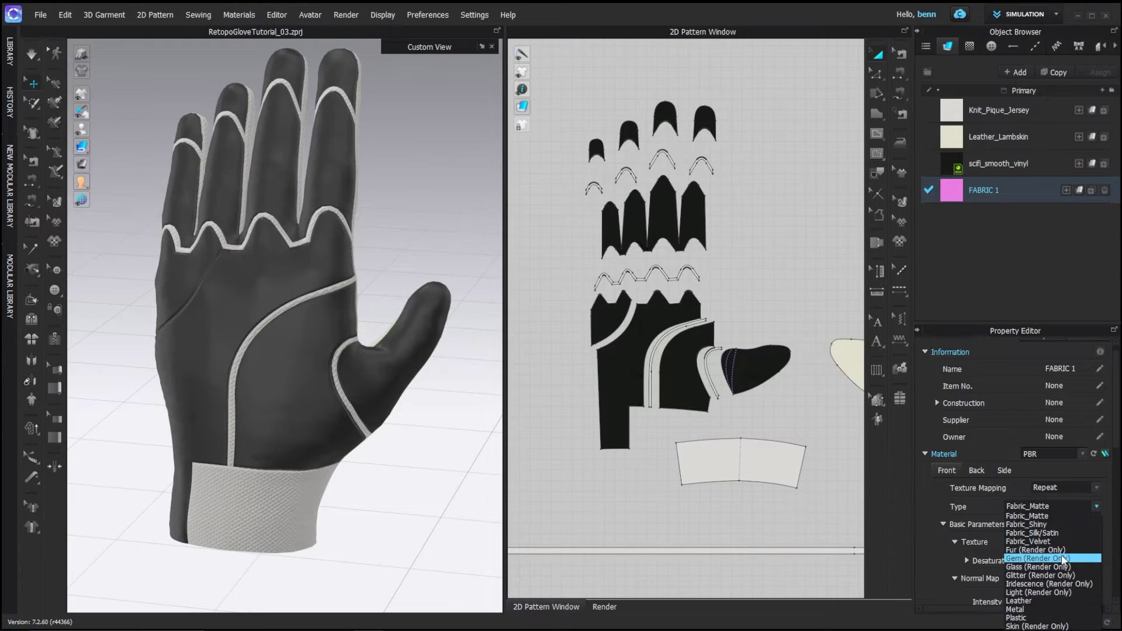
pyautogui.click(1046, 593)
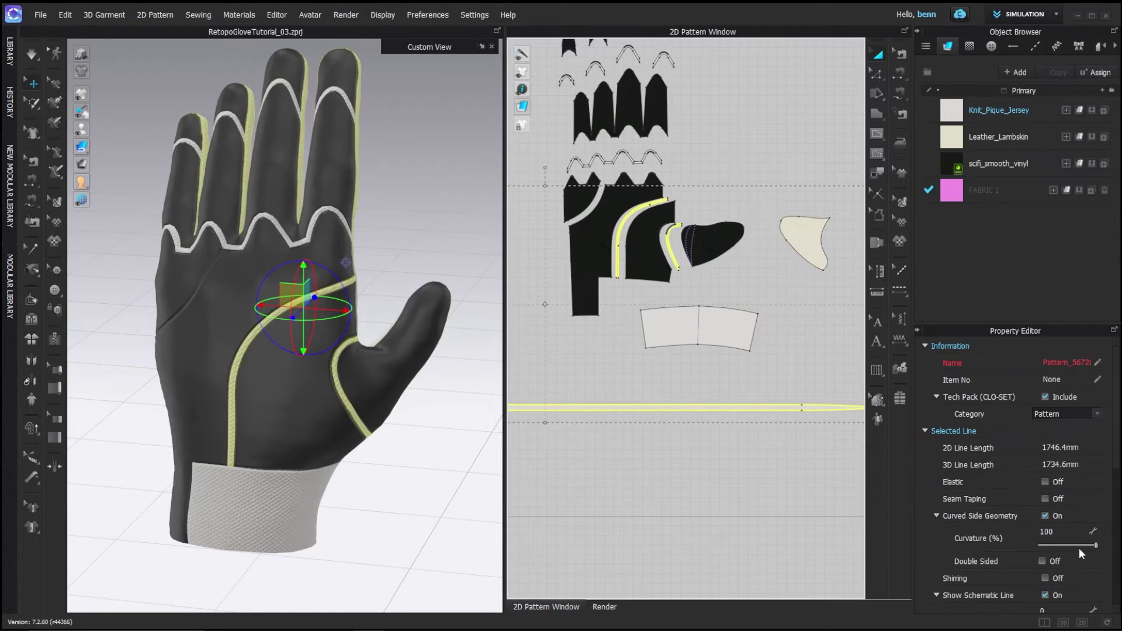
# Step: Assign FABRIC 1 to the selected finger side strip and the curved palm and thumb trim strips
pyautogui.scroll(-2, 1077, 549)
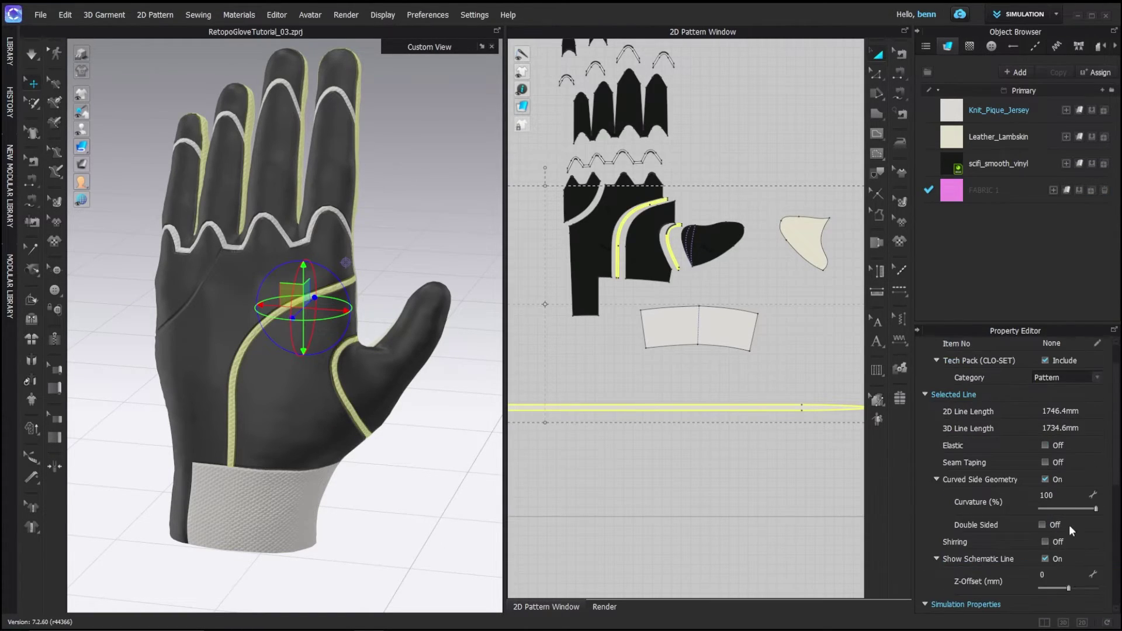
pyautogui.click(1079, 191)
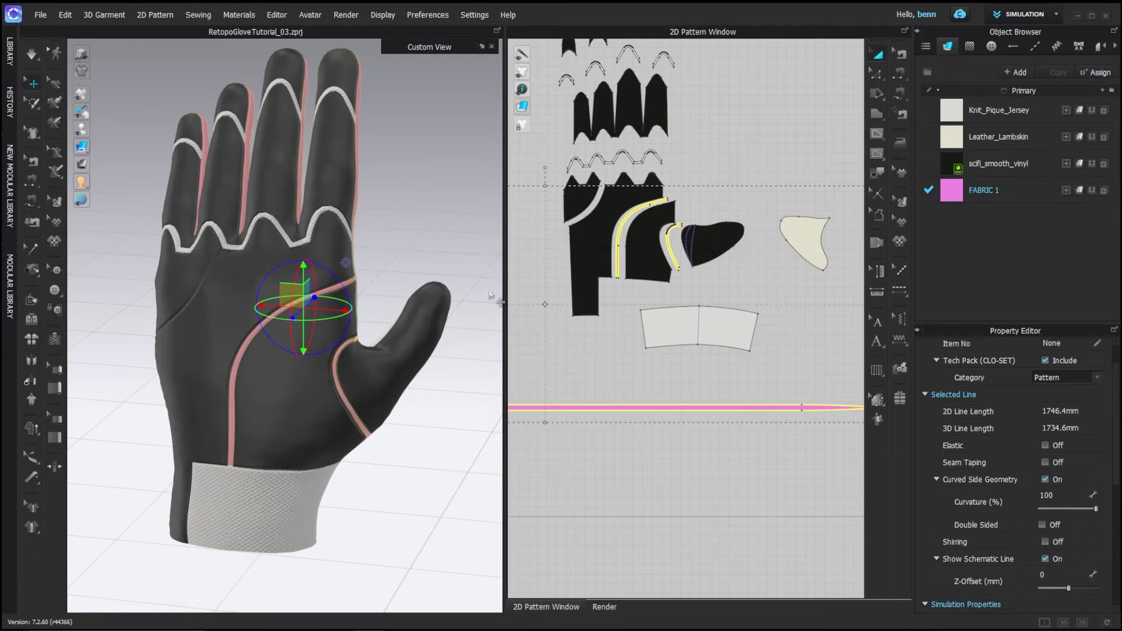
pyautogui.click(460, 232)
pyautogui.moveTo(460, 232); pyautogui.dragTo(434, 228, button='right')
pyautogui.moveTo(434, 228); pyautogui.dragTo(429, 221, button='right')
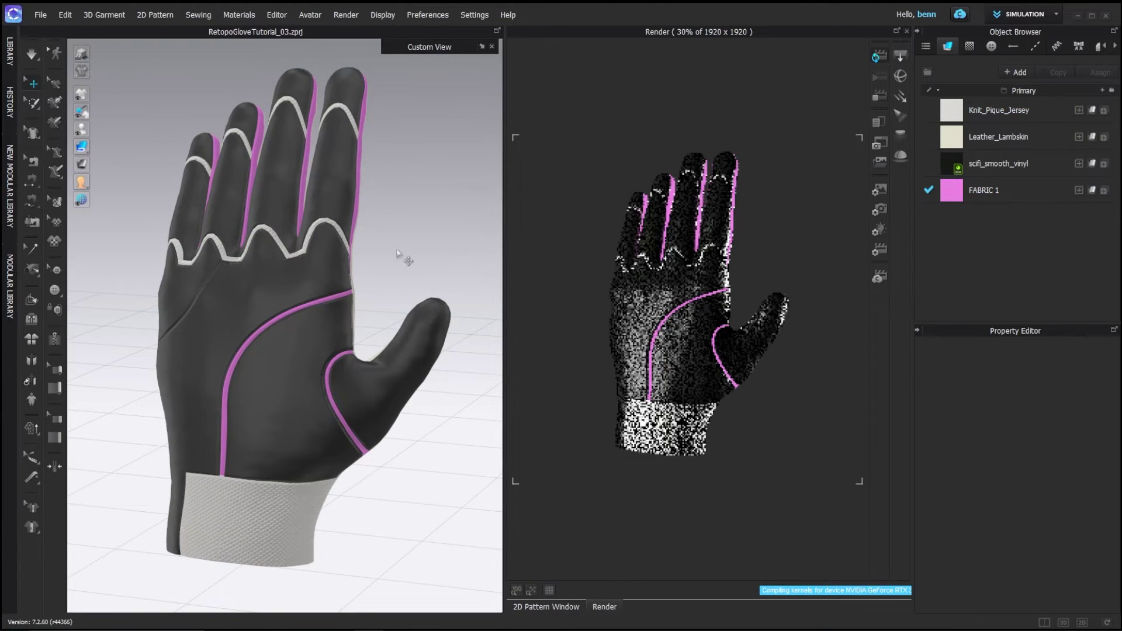
# Step: Change the color multiplier of the pink FABRIC 1 light material
pyautogui.scroll(2, 393, 250)
pyautogui.click(1034, 190)
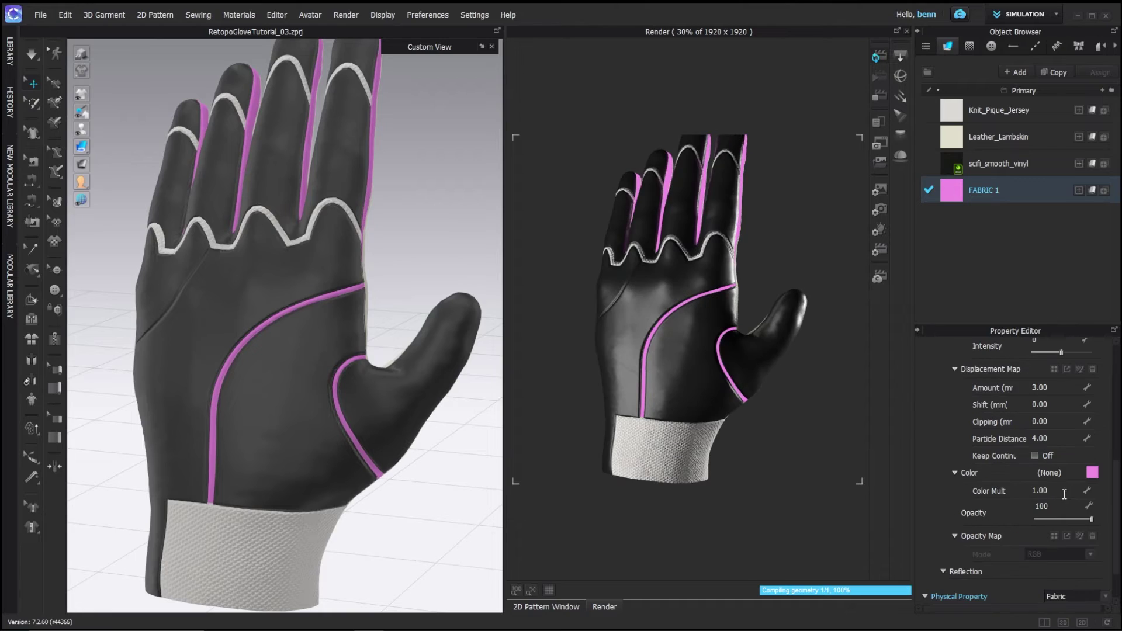
pyautogui.click(1065, 492)
pyautogui.press('Return')
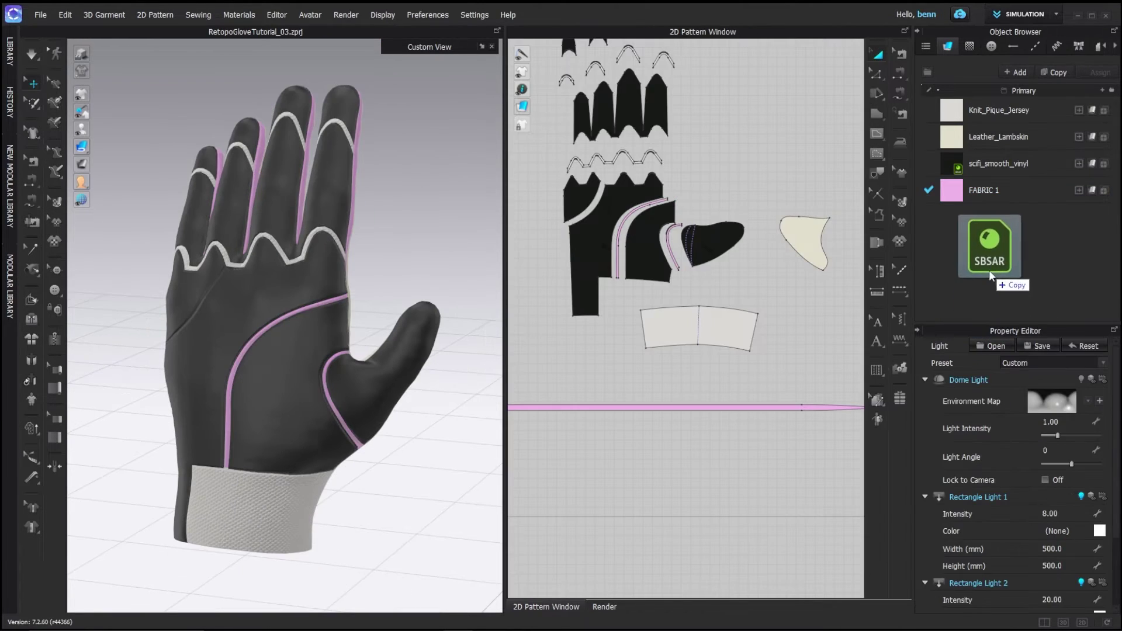
# Step: Import the scifi_vinyl_grip SBSAR material as a fabric and set its displacement amount to 0.1 mm
pyautogui.moveTo(989, 271); pyautogui.dragTo(945, 255)
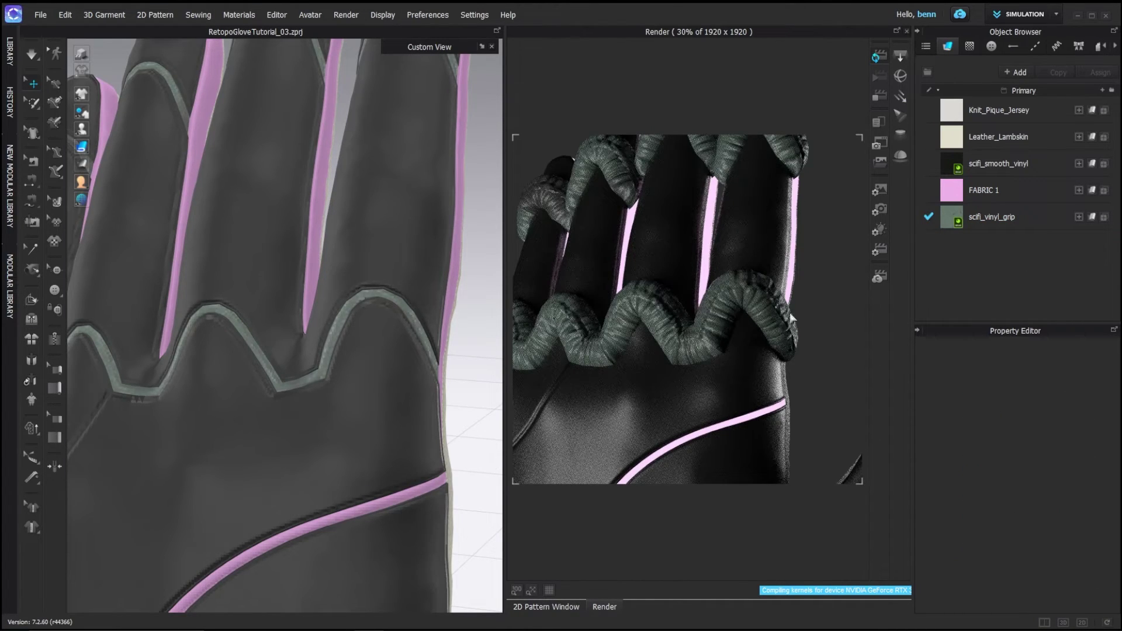
pyautogui.click(1048, 214)
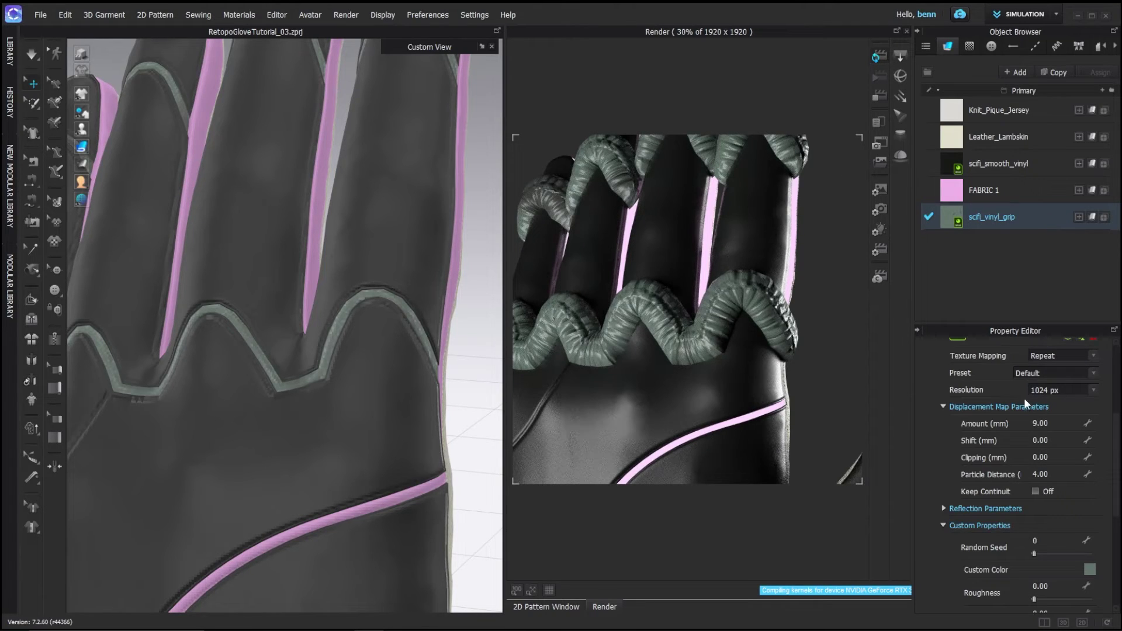
pyautogui.click(1058, 421)
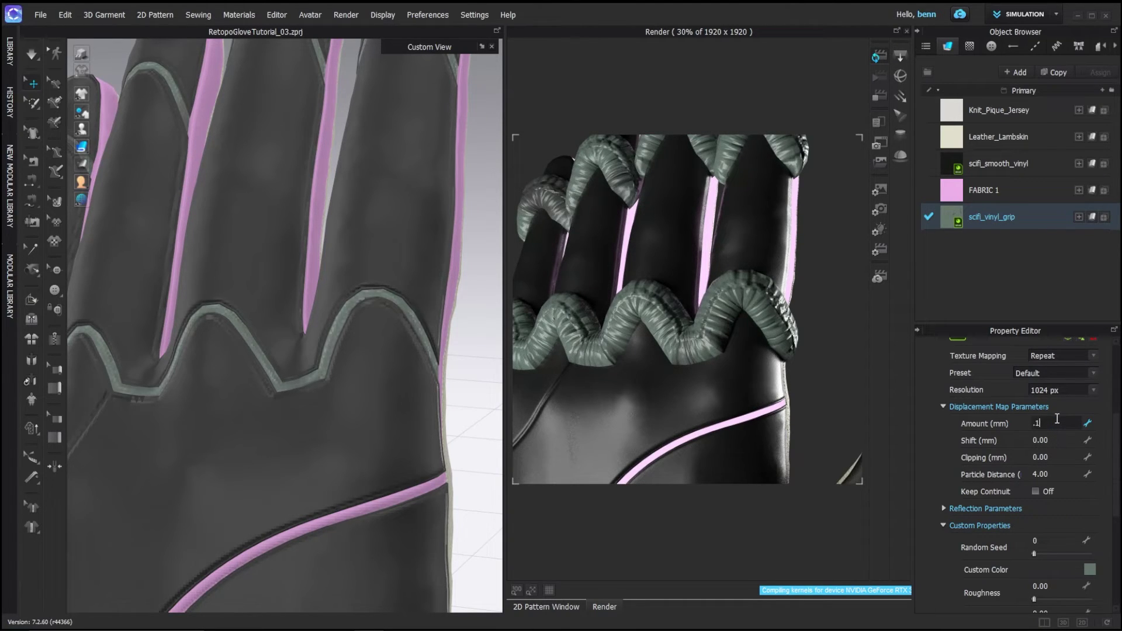
pyautogui.press('Return')
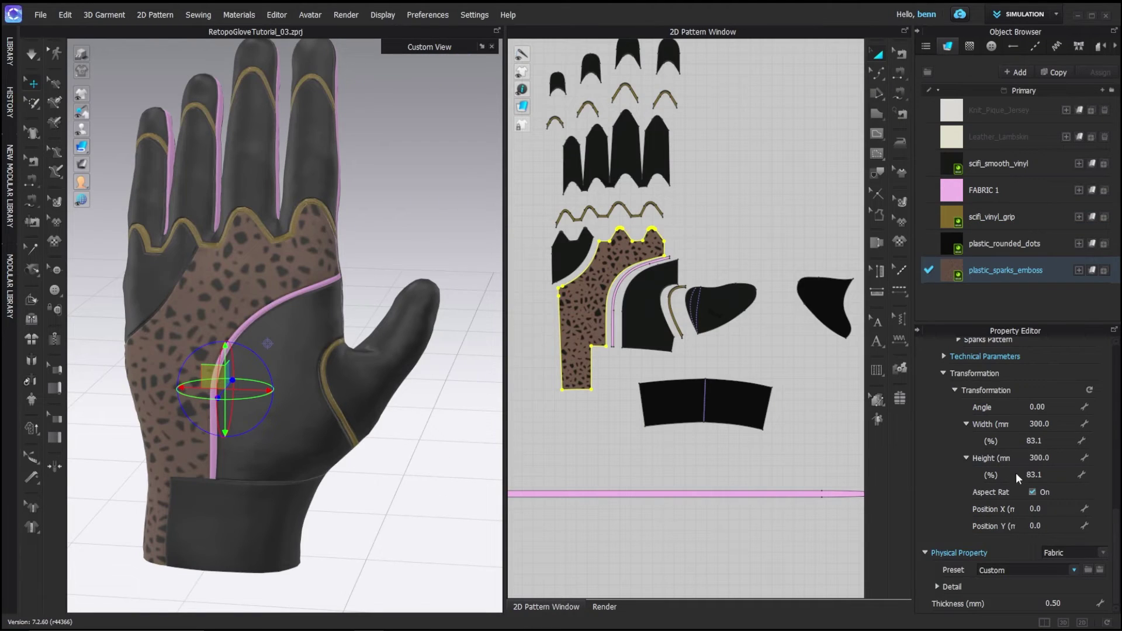
# Step: Turn off curved side geometry for the pink curved trim strip across the palm
pyautogui.scroll(3, 1017, 468)
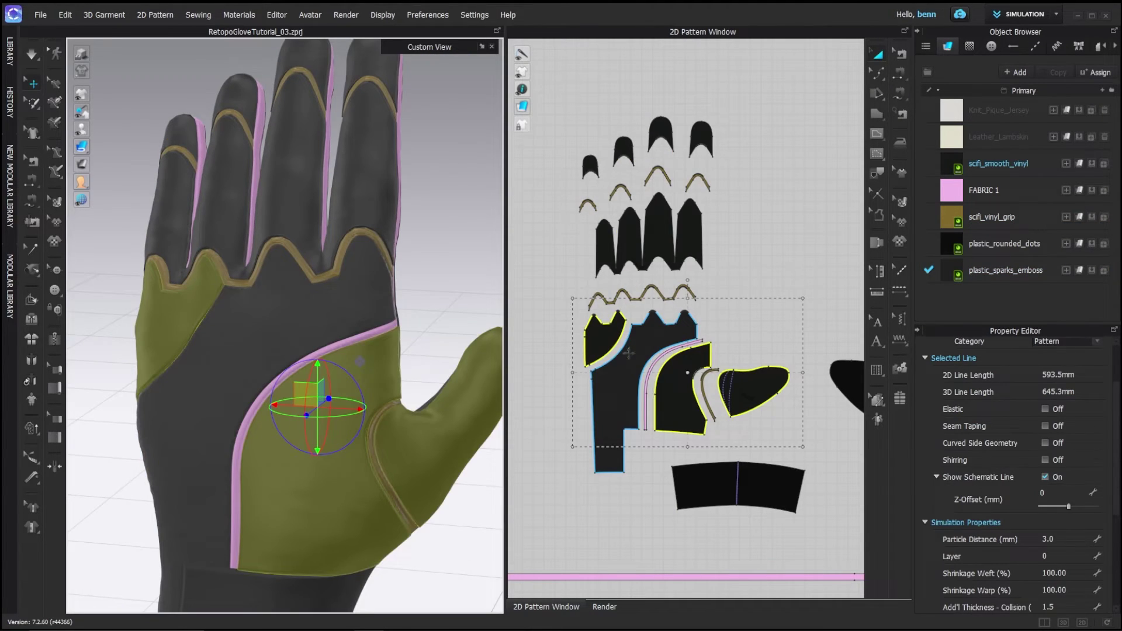
pyautogui.scroll(3, 655, 375)
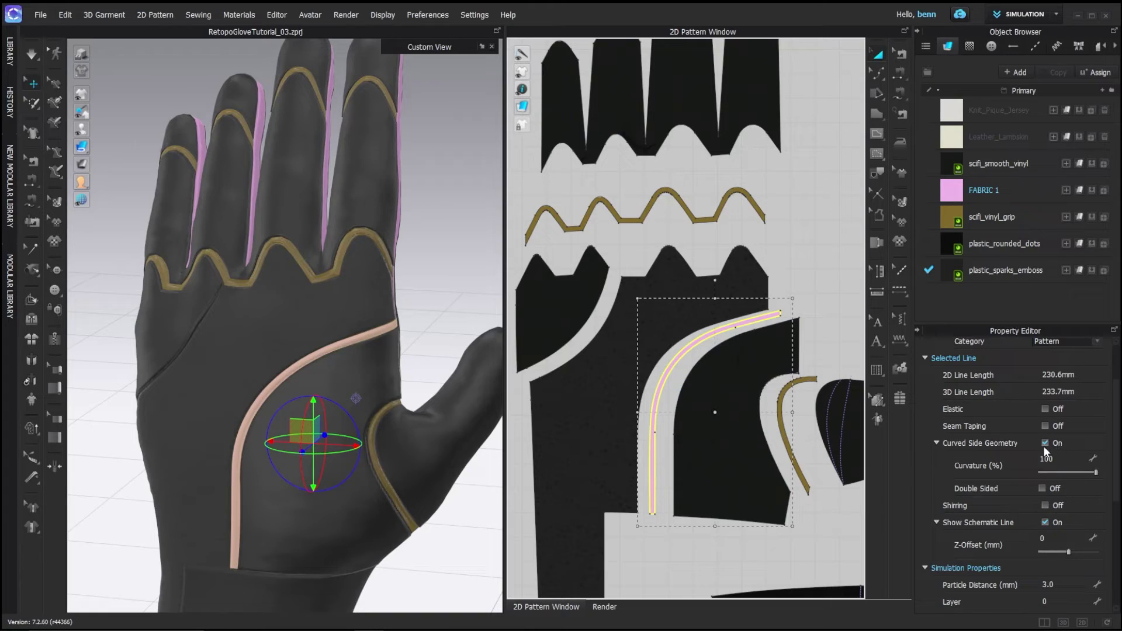
pyautogui.click(1045, 443)
pyautogui.scroll(-3, 1058, 504)
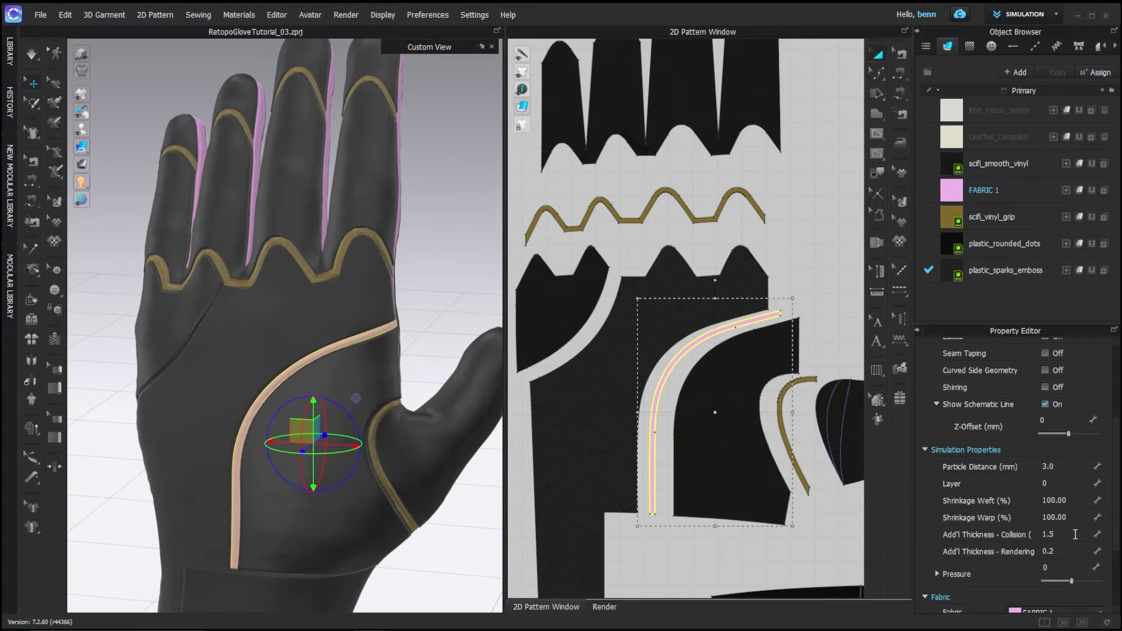
# Step: Set the additional collision thickness of the curved pink palm trim strip to 3 mm
pyautogui.click(1055, 534)
pyautogui.write('3')
pyautogui.press('Return')
pyautogui.click(1065, 550)
pyautogui.scroll(3, 1050, 512)
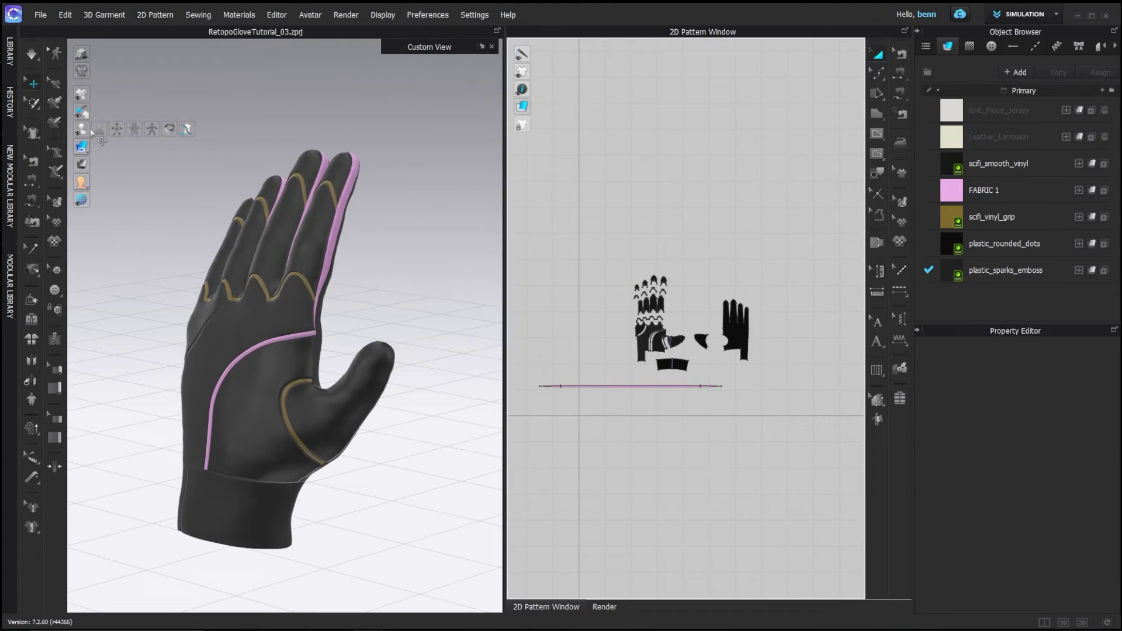
# Step: Show the hand avatar as a mesh and hide all glove patterns in the 3D view
pyautogui.click(93, 131)
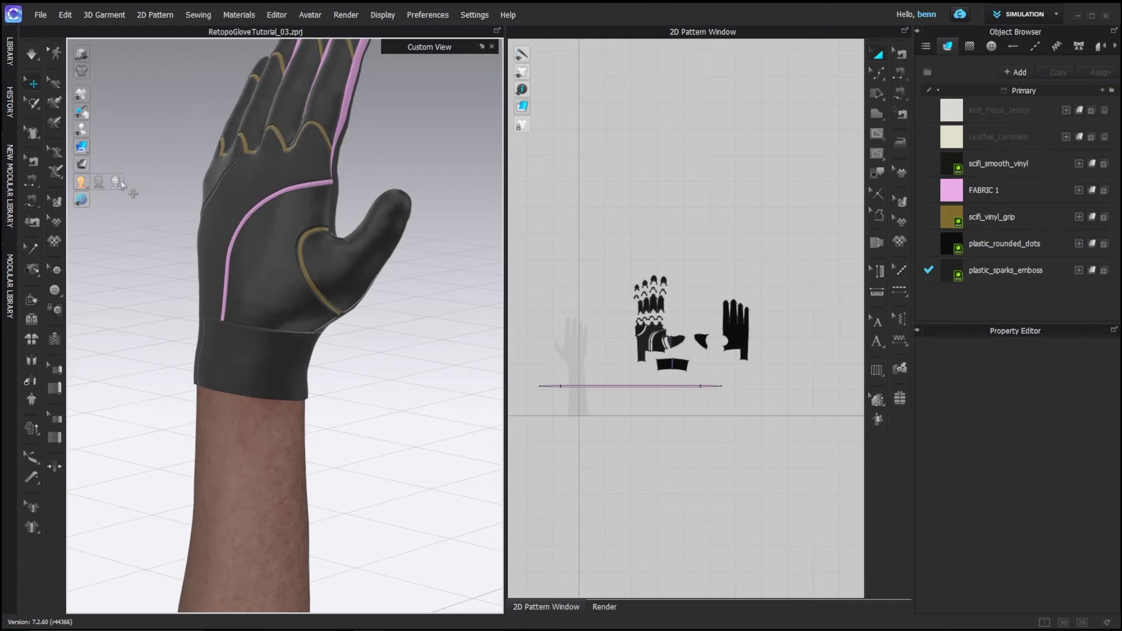
pyautogui.click(116, 182)
pyautogui.hotkey('ctrl', 'a')
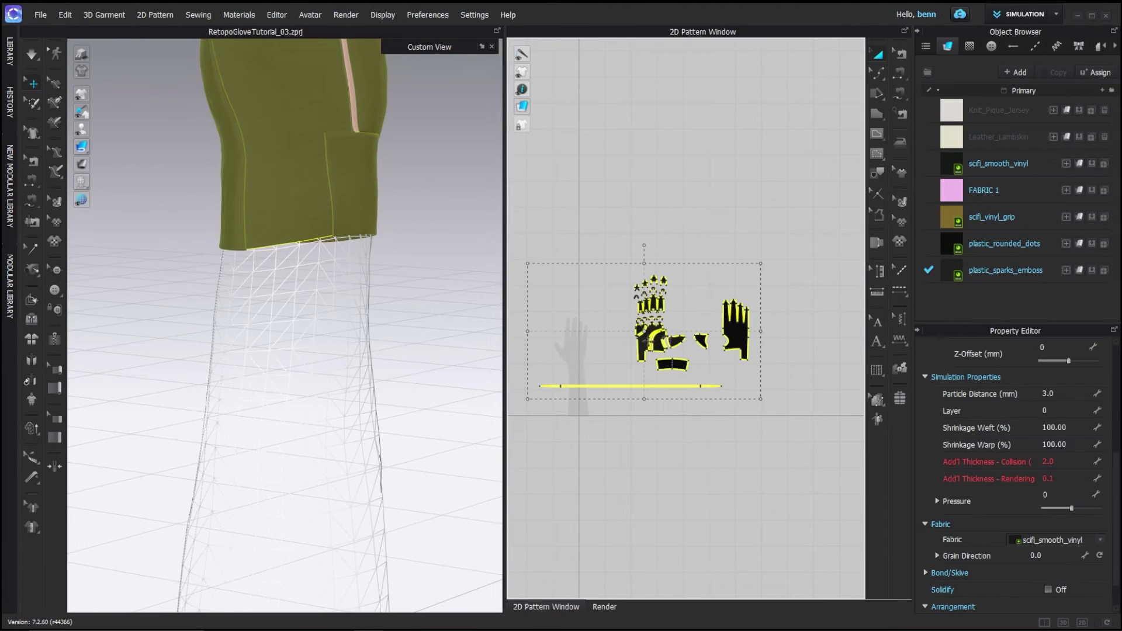
pyautogui.rightClick(649, 351)
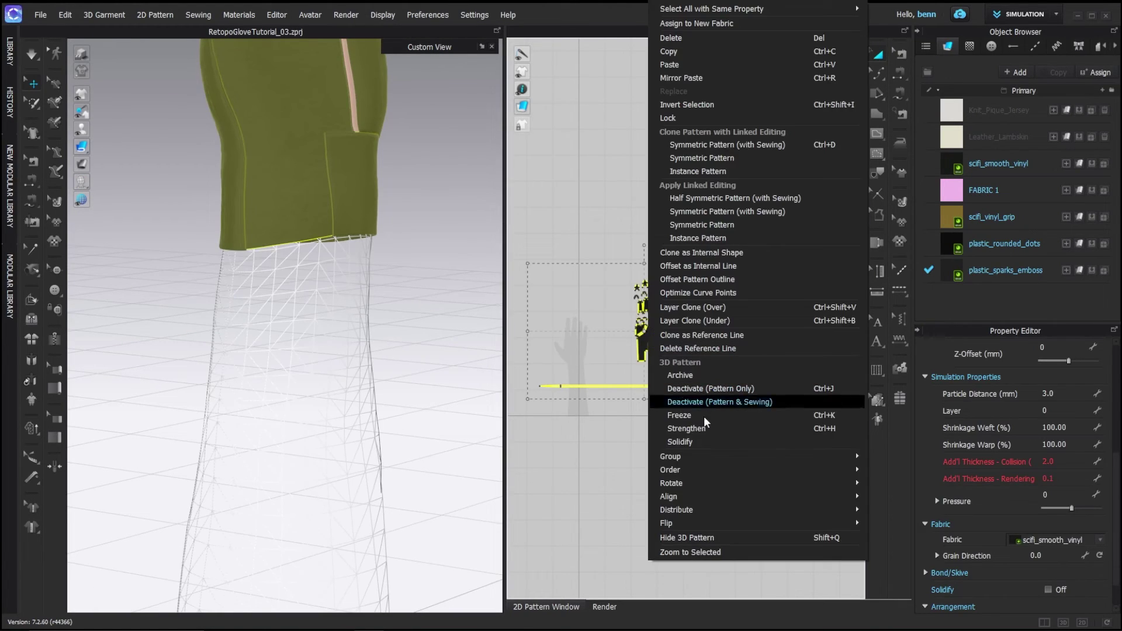
pyautogui.click(696, 538)
pyautogui.moveTo(263, 224); pyautogui.dragTo(280, 531, button='middle')
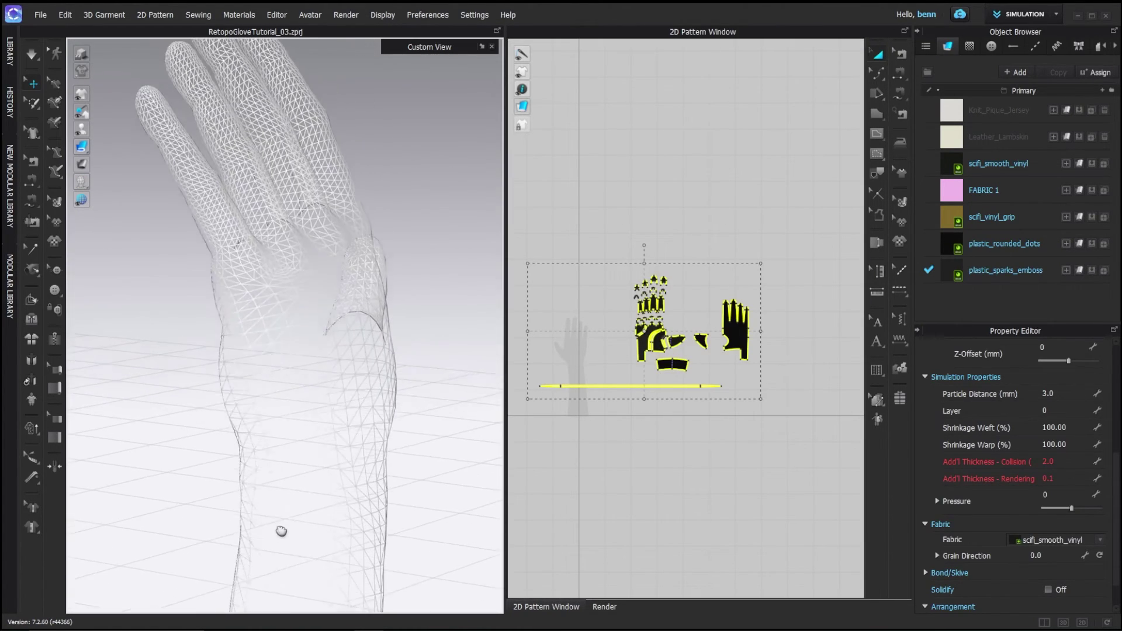
# Step: Turn on Divide Mesh for the hand avatar and set its level to 2
pyautogui.moveTo(281, 351); pyautogui.dragTo(304, 304, button='right')
pyautogui.click(304, 304)
pyautogui.click(303, 301)
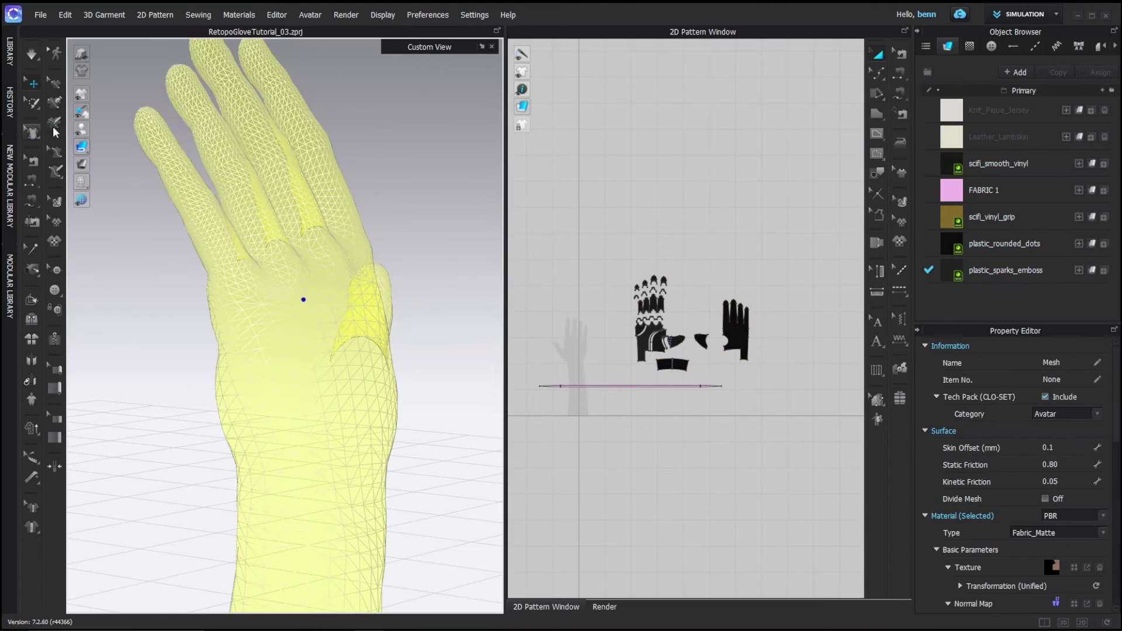
pyautogui.click(1045, 499)
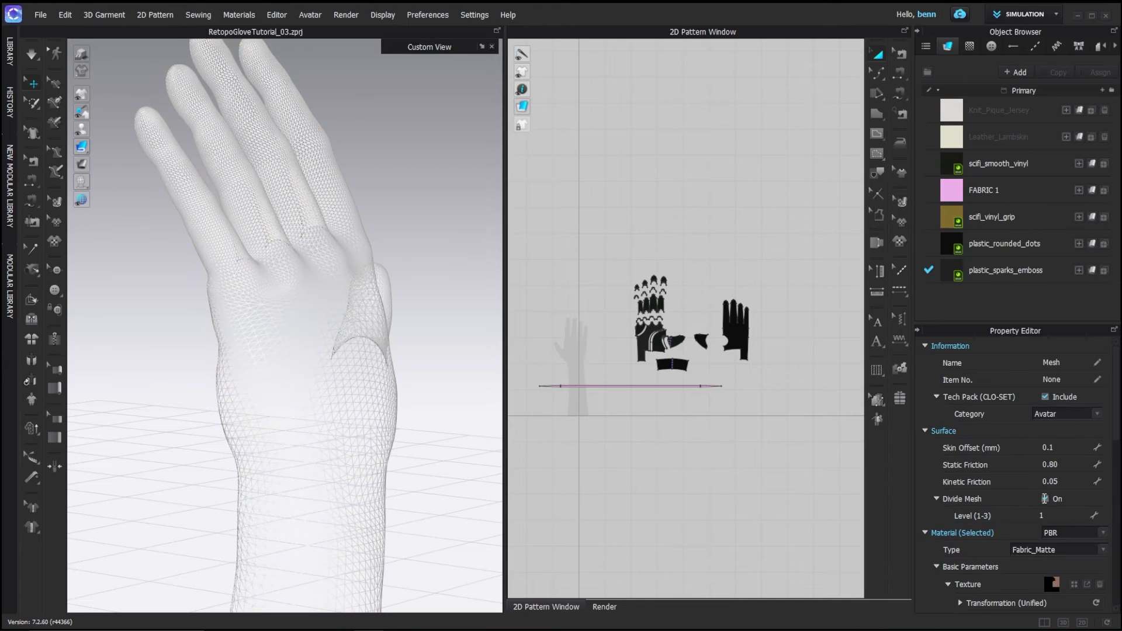
pyautogui.click(1052, 516)
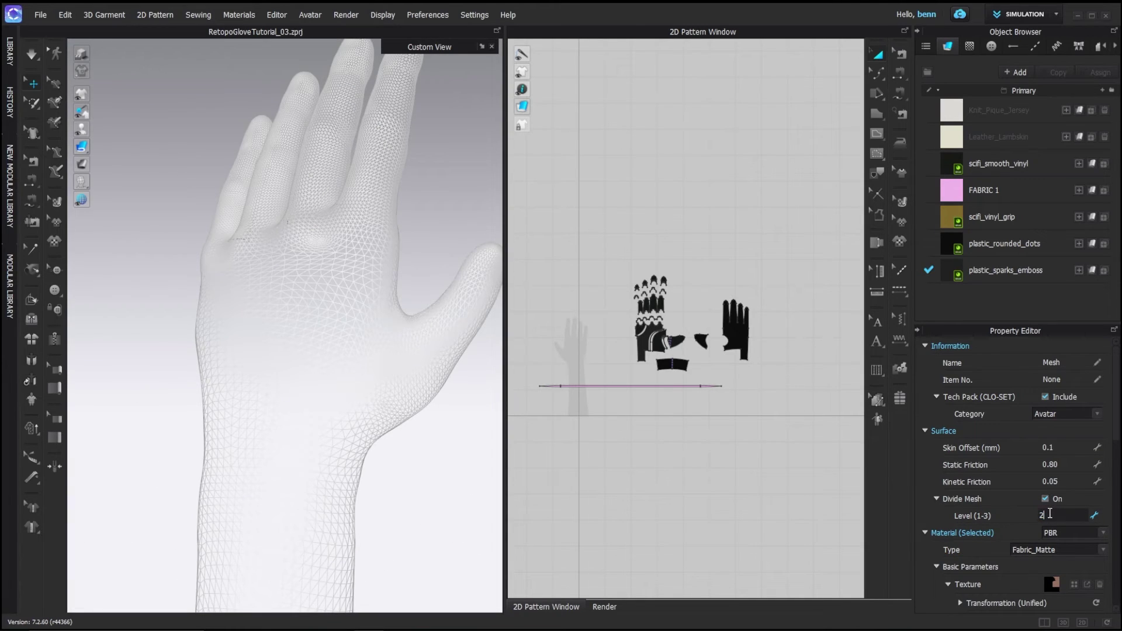
pyautogui.press('Return')
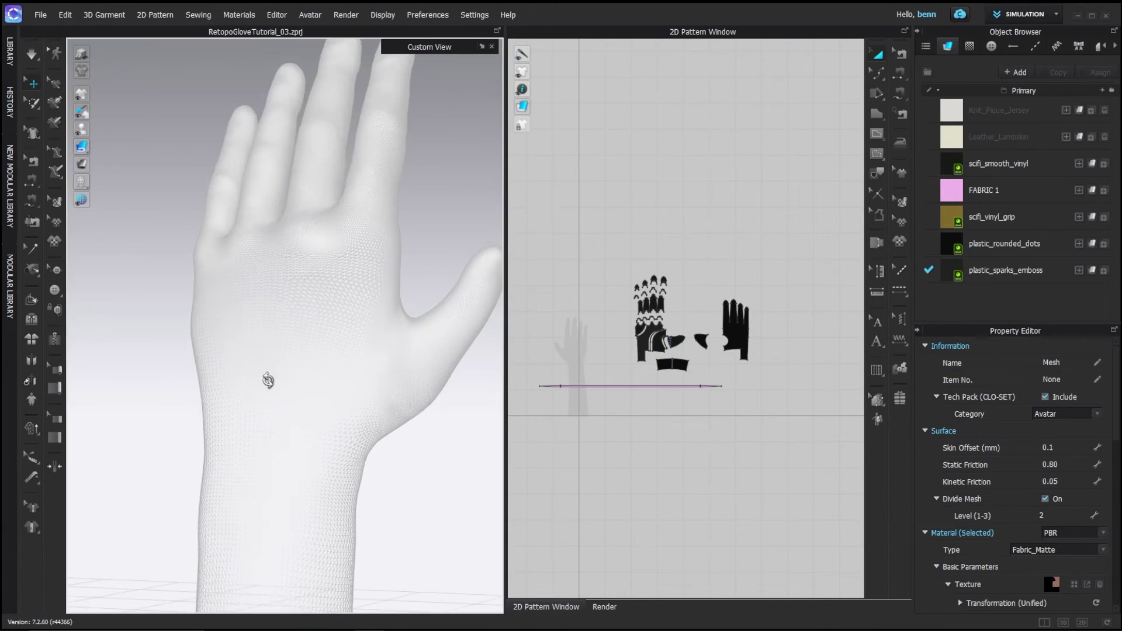
pyautogui.moveTo(268, 380); pyautogui.dragTo(388, 395, button='right')
# Step: Select all glove patterns and show them again on the avatar in 3D
pyautogui.moveTo(809, 419); pyautogui.dragTo(506, 232)
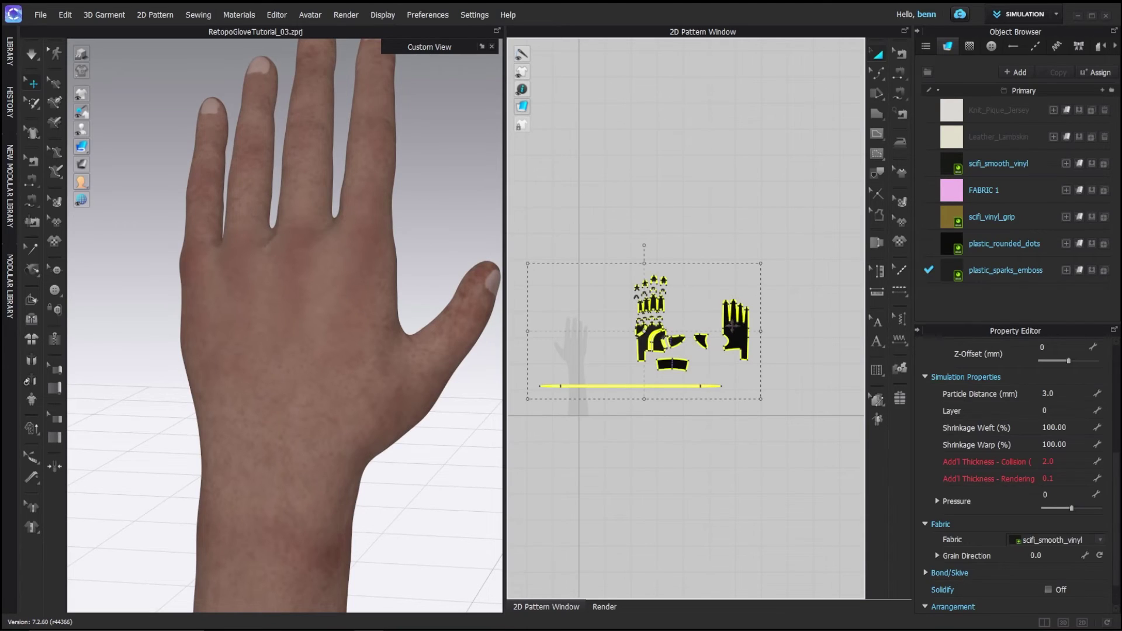
pyautogui.rightClick(734, 327)
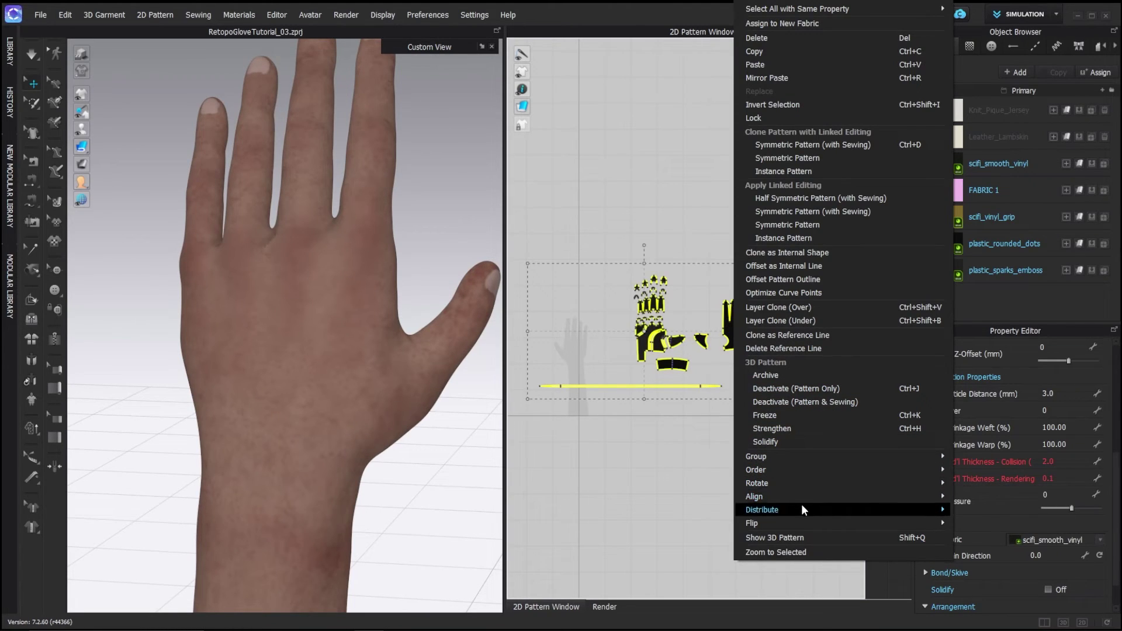
pyautogui.click(801, 537)
pyautogui.click(445, 182)
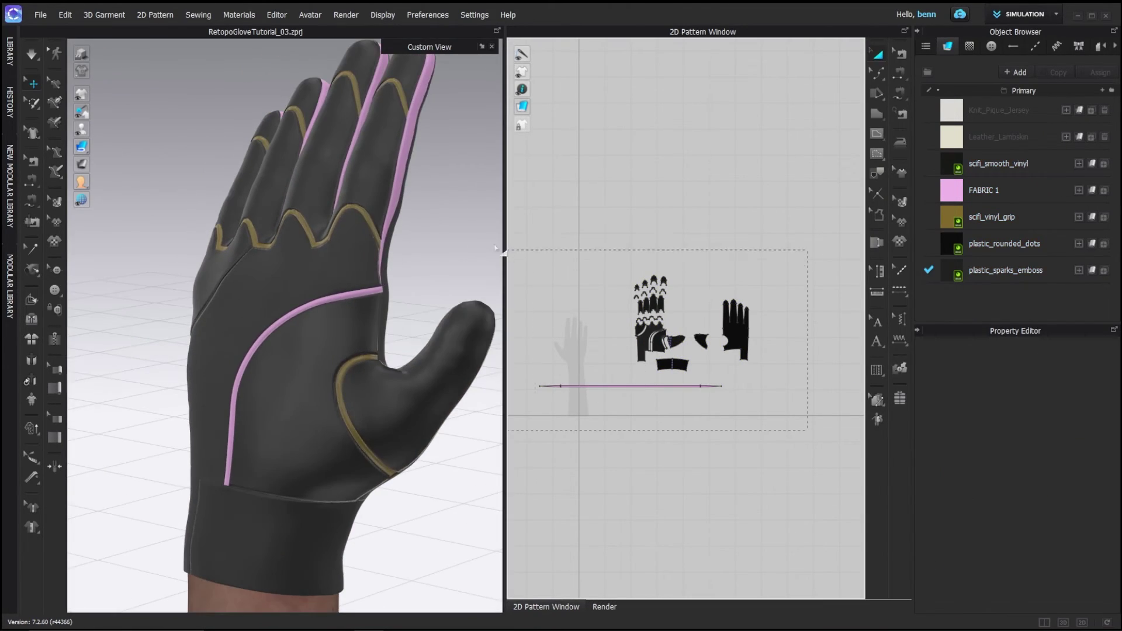
# Step: Set the particle distance of all glove patterns to 1 mm
pyautogui.moveTo(512, 231); pyautogui.dragTo(513, 232)
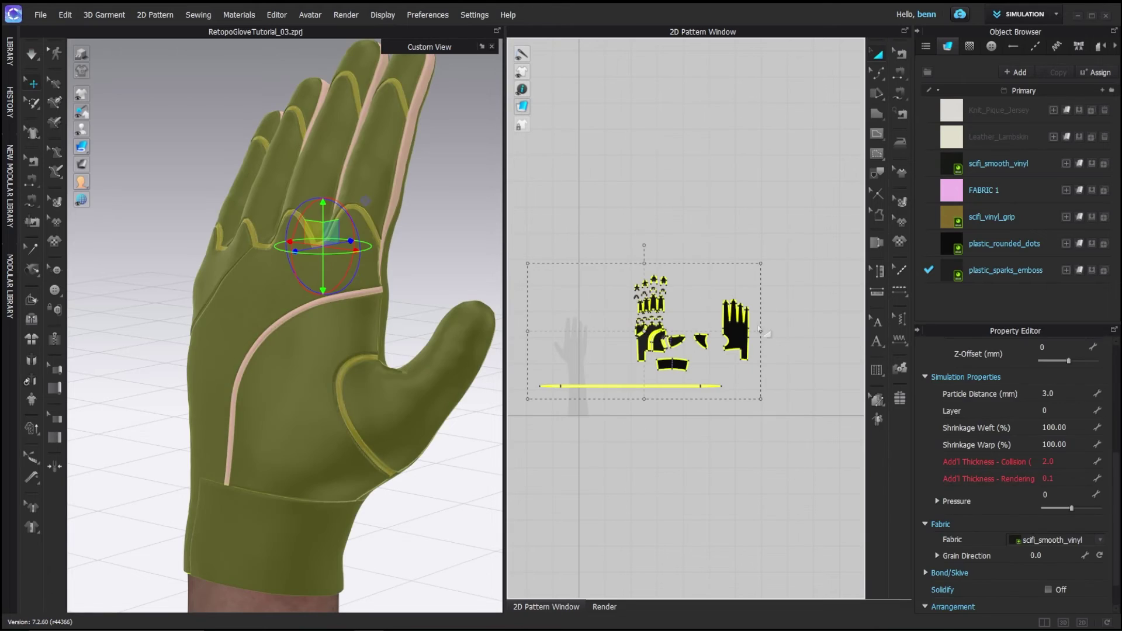
pyautogui.click(1078, 391)
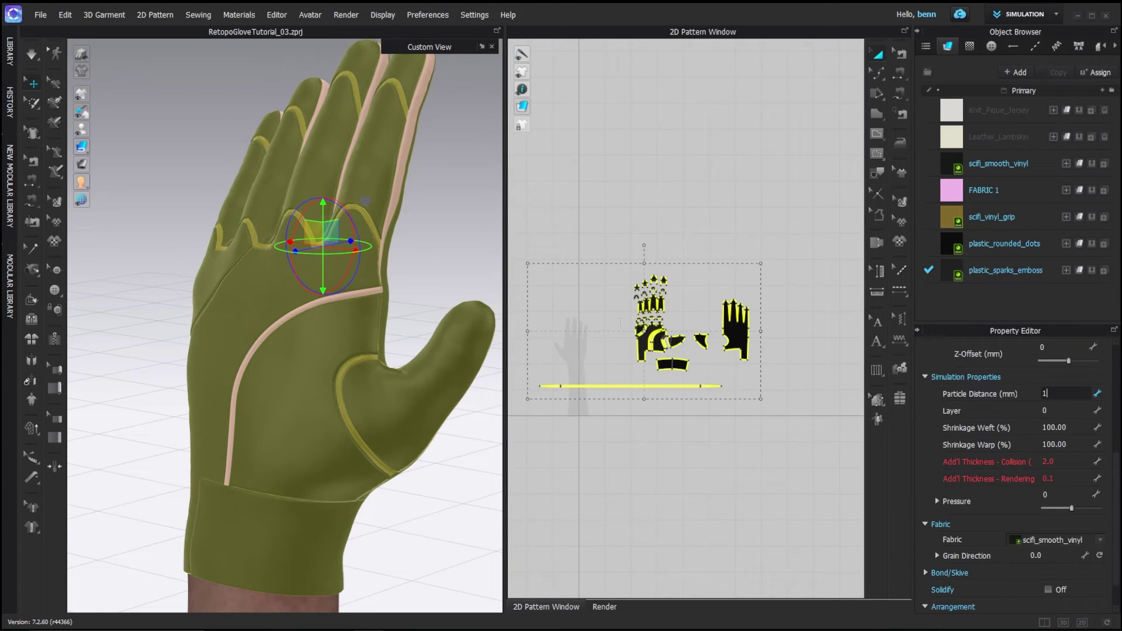
pyautogui.click(441, 221)
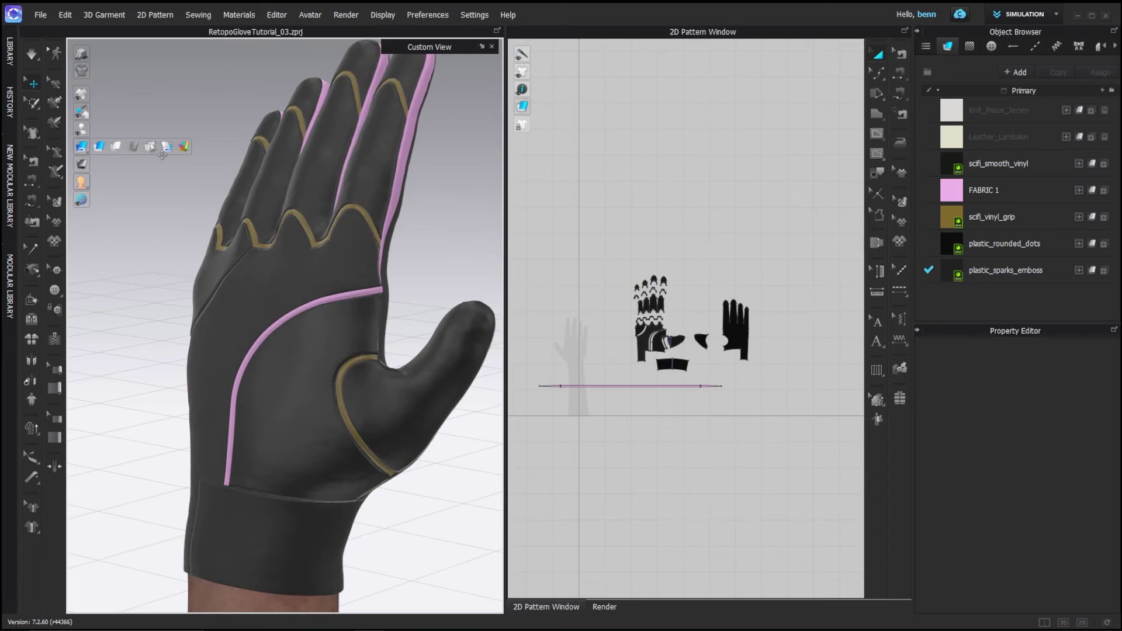
# Step: Display the garment in a monochrome surface and flip the normal of the long finger side strip
pyautogui.click(150, 147)
pyautogui.moveTo(316, 234); pyautogui.dragTo(351, 256, button='right')
pyautogui.click(117, 147)
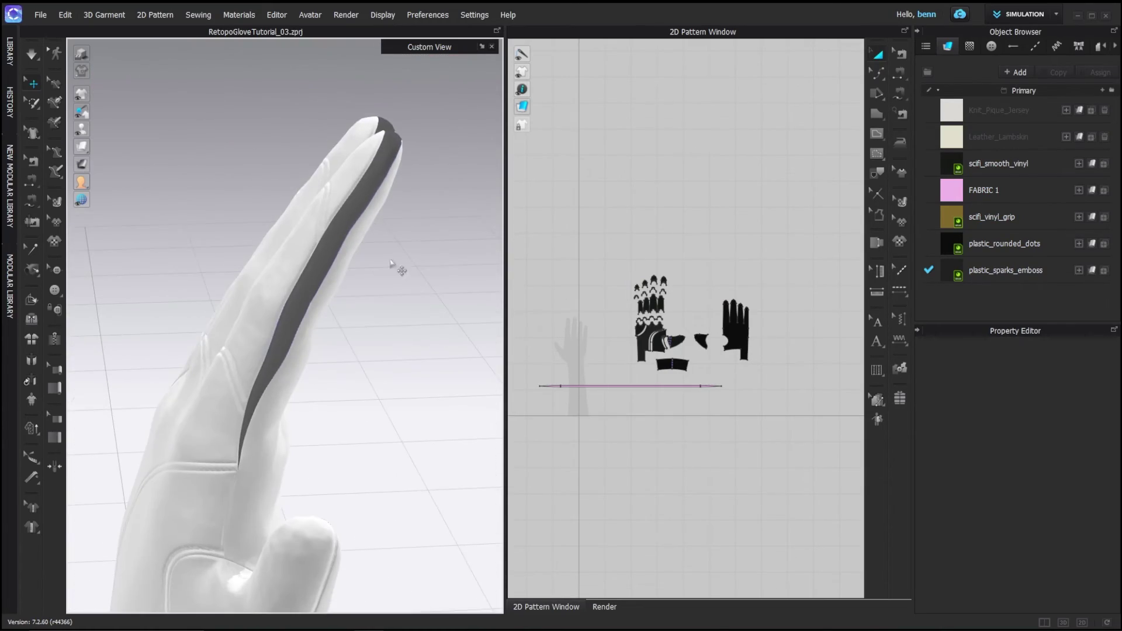
pyautogui.click(365, 208)
pyautogui.moveTo(365, 204); pyautogui.dragTo(355, 167, button='right')
pyautogui.rightClick(355, 167)
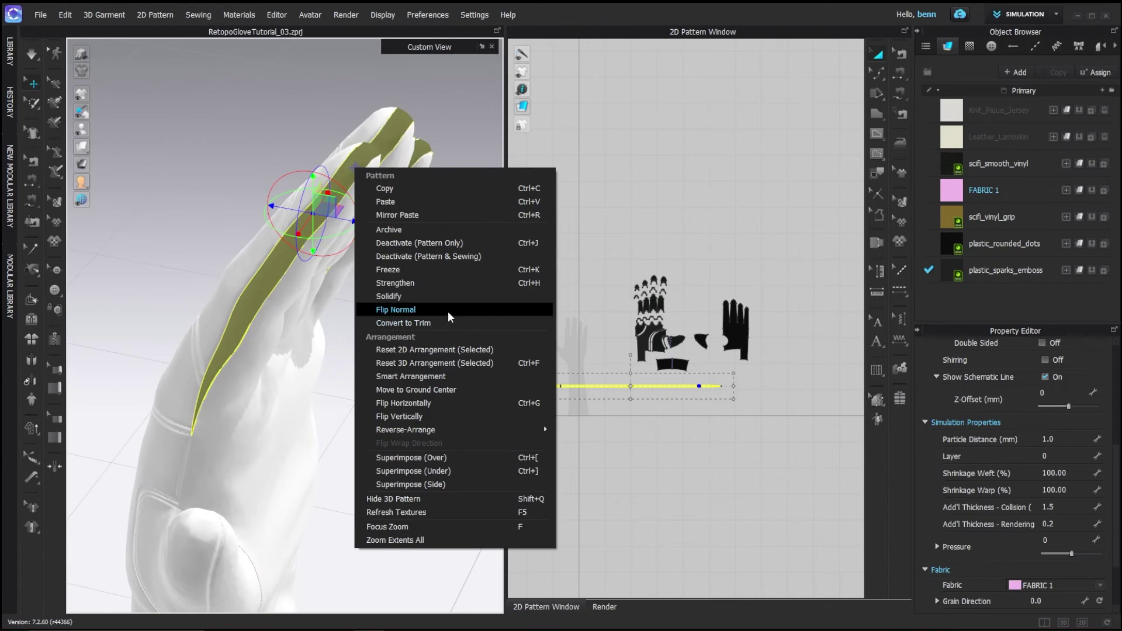
pyautogui.click(448, 312)
pyautogui.click(425, 318)
# Step: Simulate the glove on the hand avatar with the refined pattern meshes
pyautogui.moveTo(425, 319); pyautogui.dragTo(386, 261, button='right')
pyautogui.scroll(-2, 351, 338)
pyautogui.press('space')
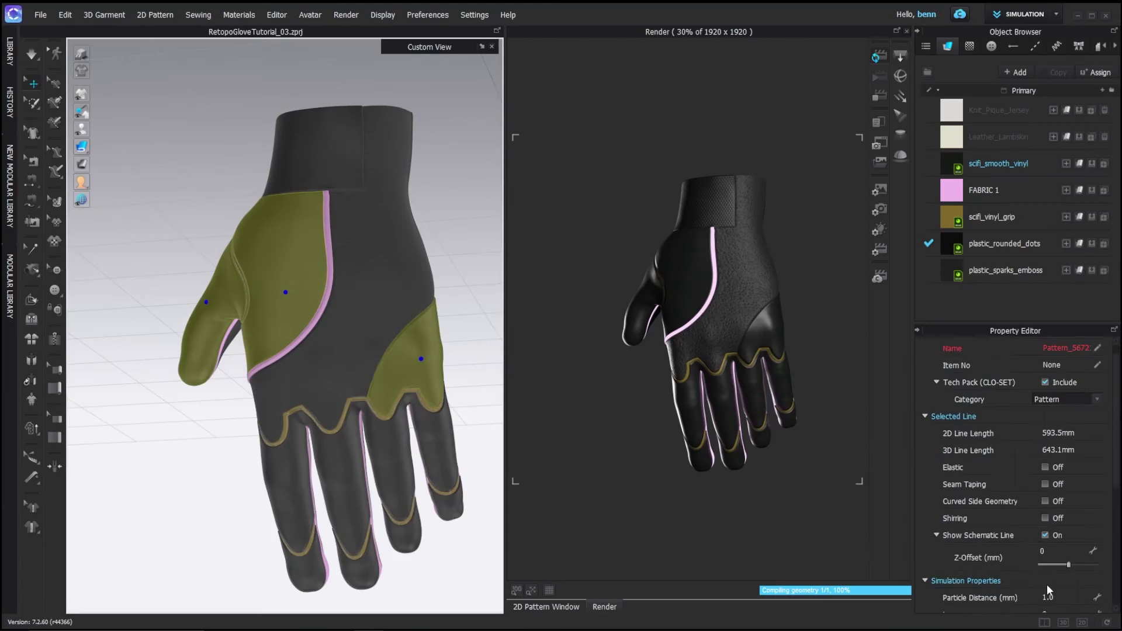
# Step: Open the additional thickness settings of the selected smooth vinyl thumb and hand panels
pyautogui.scroll(-4, 1046, 585)
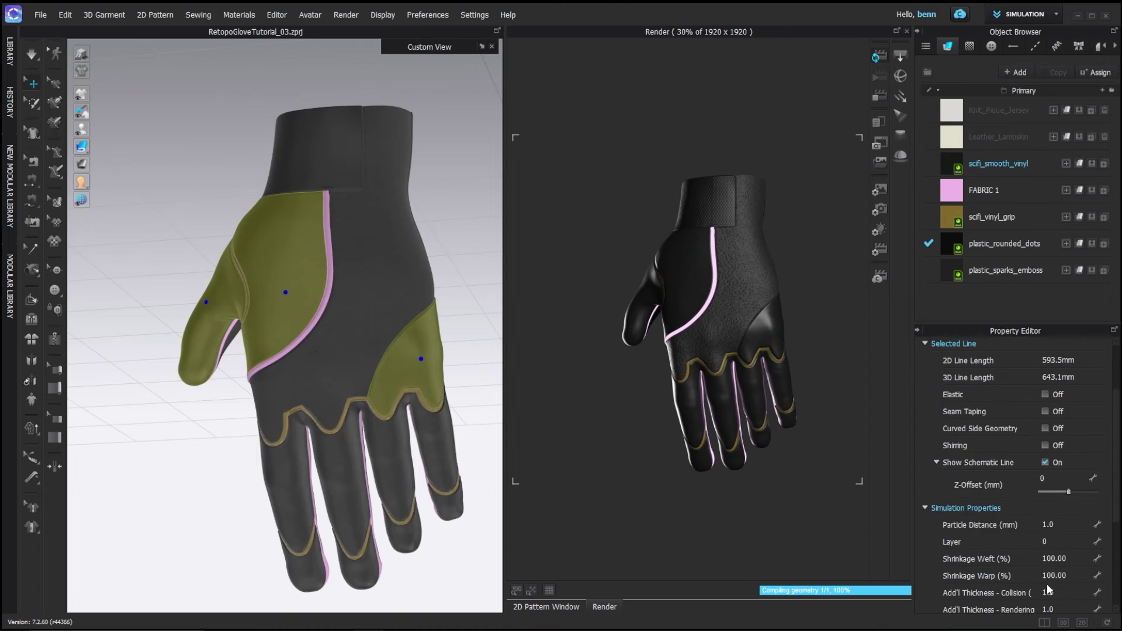
pyautogui.click(1068, 571)
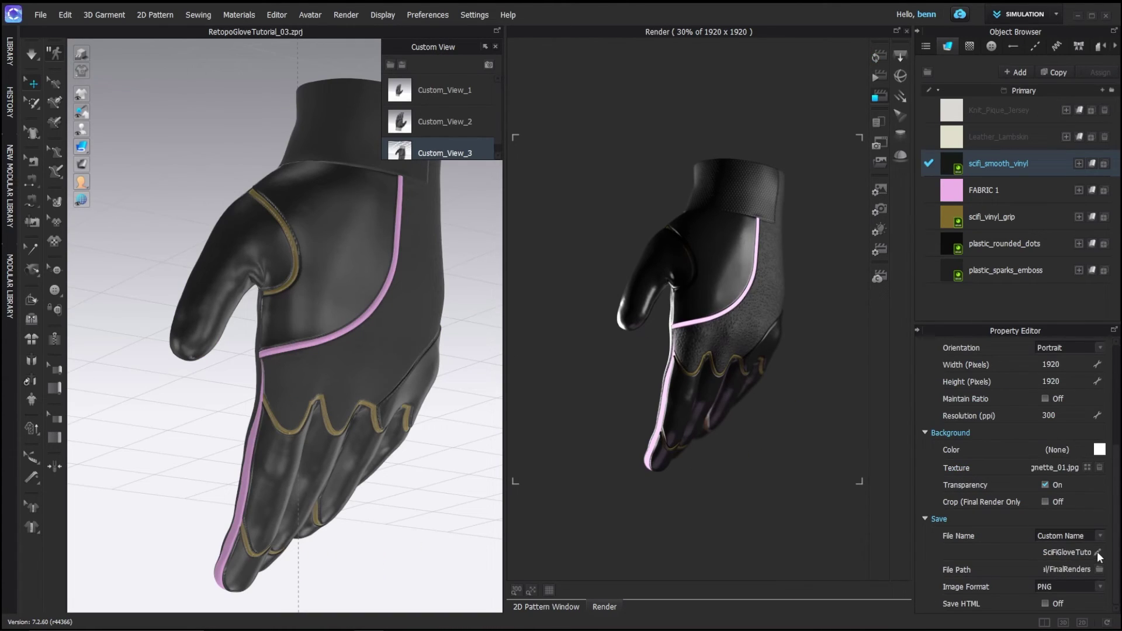
# Step: Examine the render of the thumb side for surface detail in the smooth vinyl, glowing trim and embossed panel
pyautogui.scroll(3, 1055, 461)
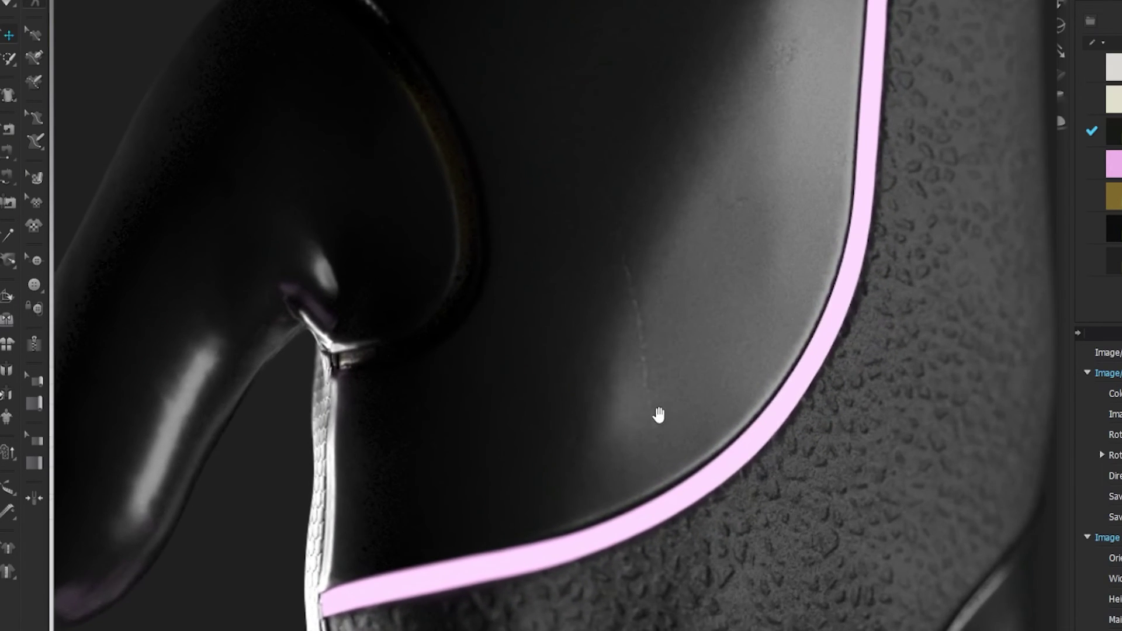
pyautogui.scroll(4, 657, 416)
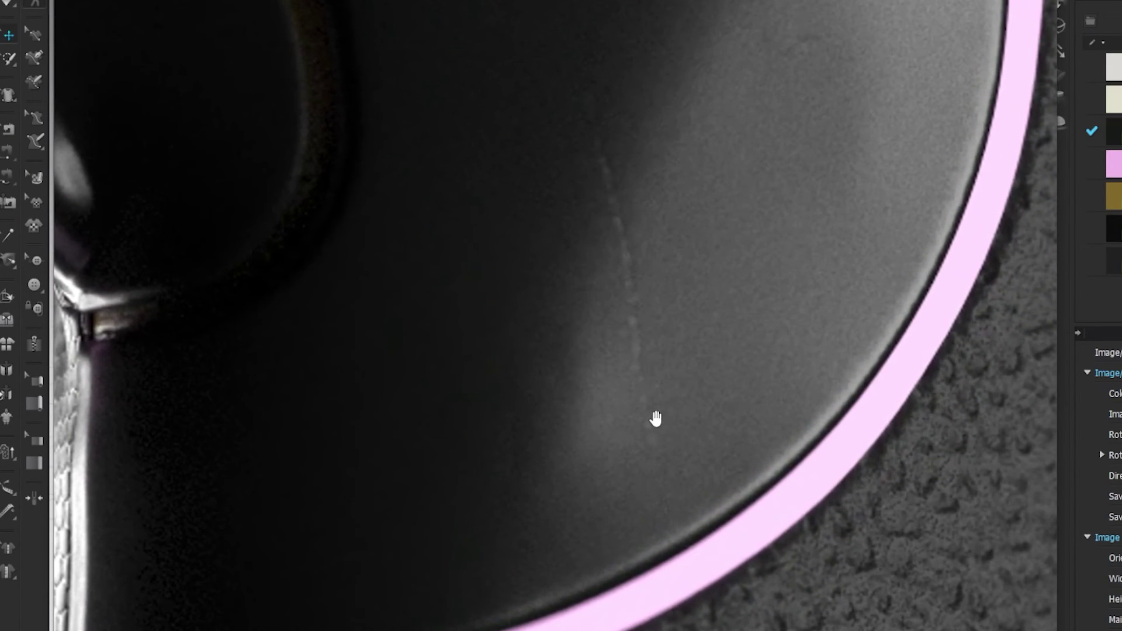
pyautogui.scroll(-2, 655, 418)
pyautogui.moveTo(762, 566); pyautogui.dragTo(381, 328)
pyautogui.moveTo(647, 150); pyautogui.dragTo(547, 481)
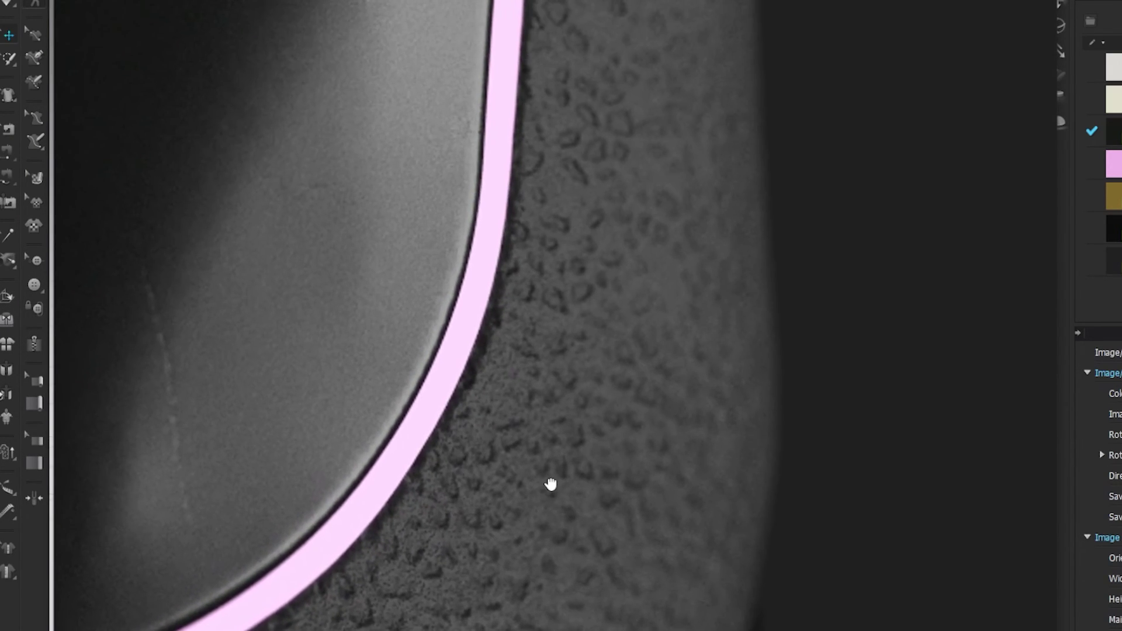
pyautogui.moveTo(503, 374); pyautogui.dragTo(556, 183)
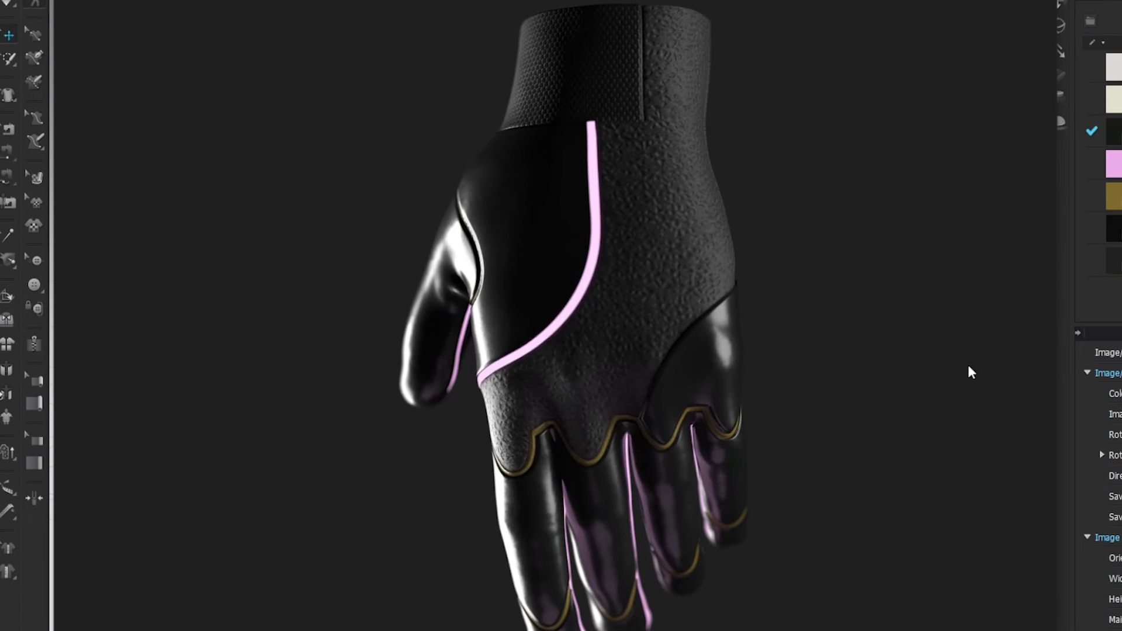
# Step: Examine the render of the back of the hand, checking the thumb seam, glowing trim and cuff textures
pyautogui.scroll(6, 509, 441)
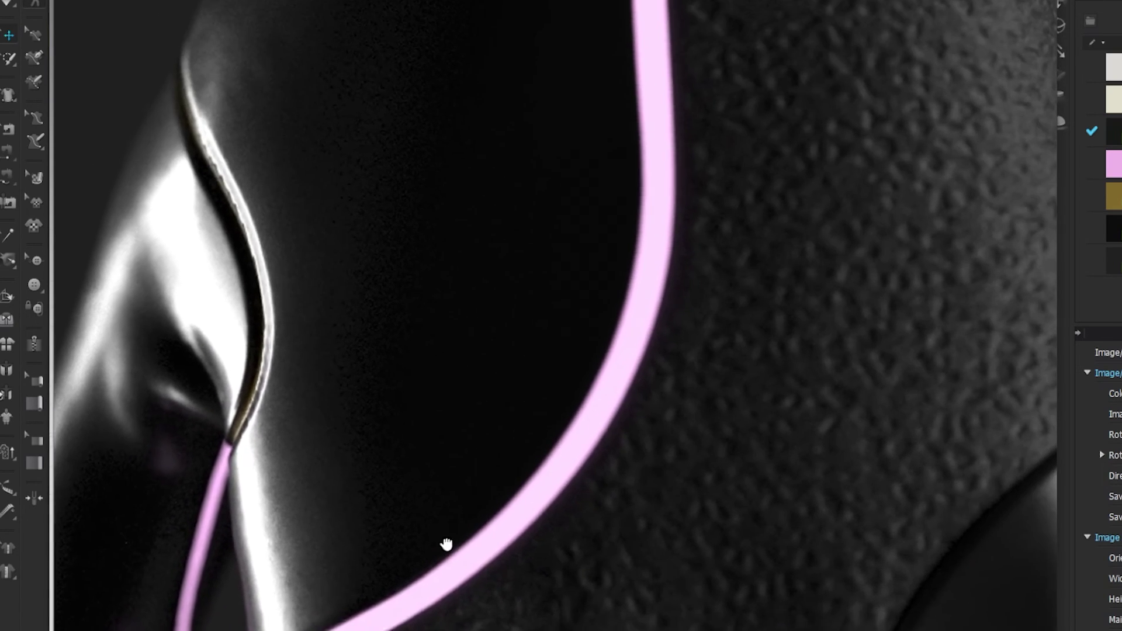
pyautogui.moveTo(447, 544); pyautogui.dragTo(439, 597, button='middle')
pyautogui.moveTo(789, 283); pyautogui.dragTo(479, 583, button='middle')
pyautogui.moveTo(411, 353); pyautogui.dragTo(468, 486, button='middle')
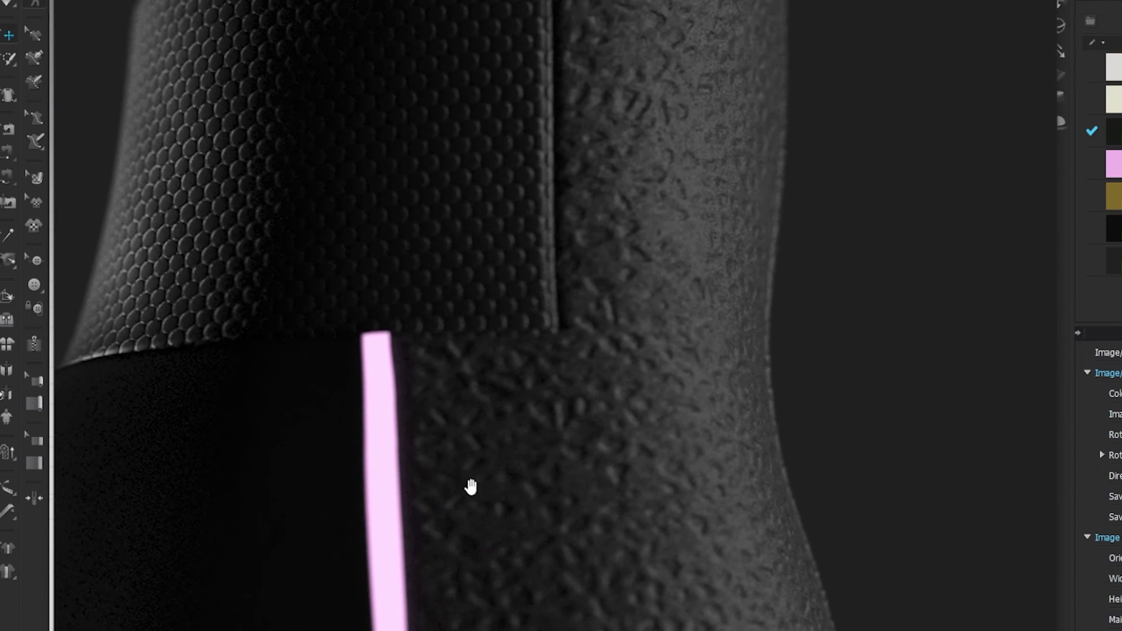
pyautogui.moveTo(372, 290); pyautogui.dragTo(484, 336, button='middle')
pyautogui.scroll(-5, 485, 336)
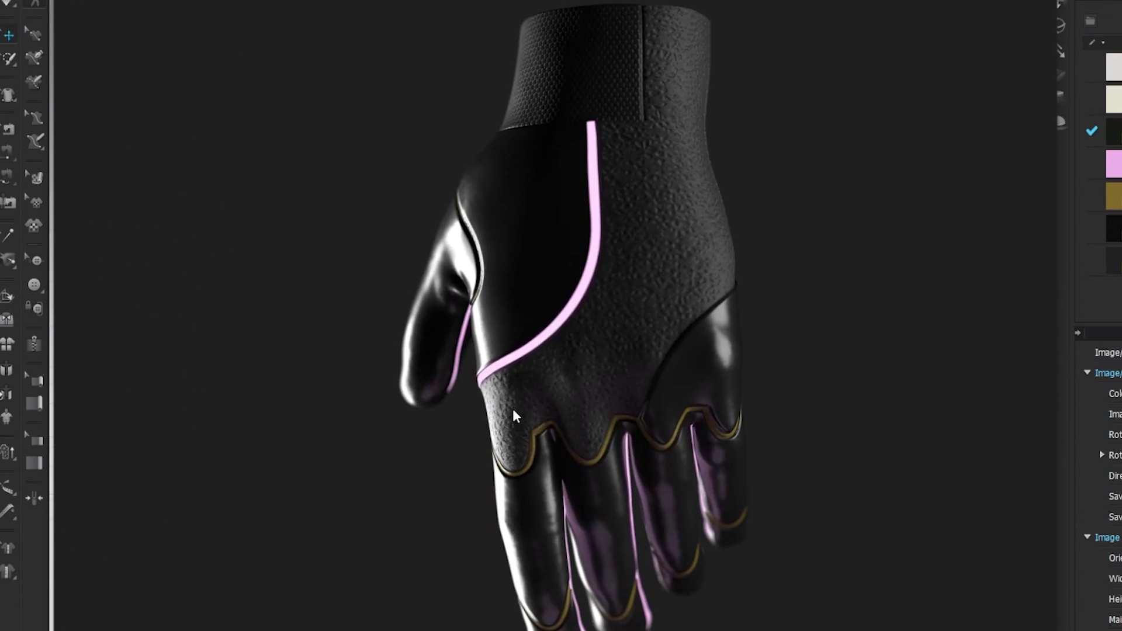